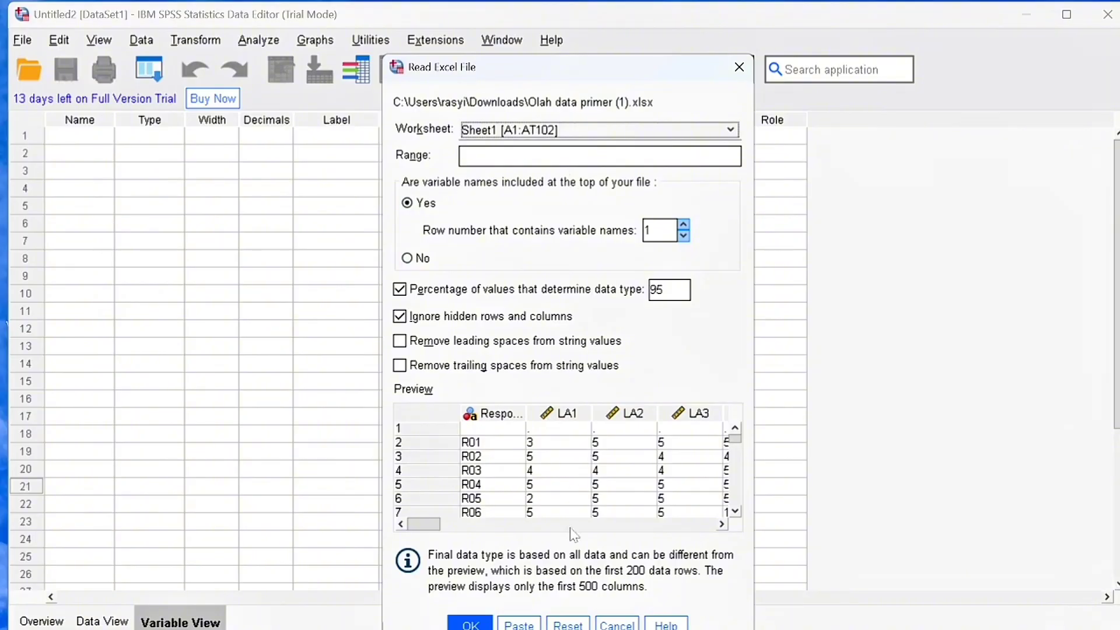
# Step: Import Sheet1 of Olah data primer (1).xlsx with variable names from row 1, and widen the Responden column in the data view
pyautogui.click(468, 625)
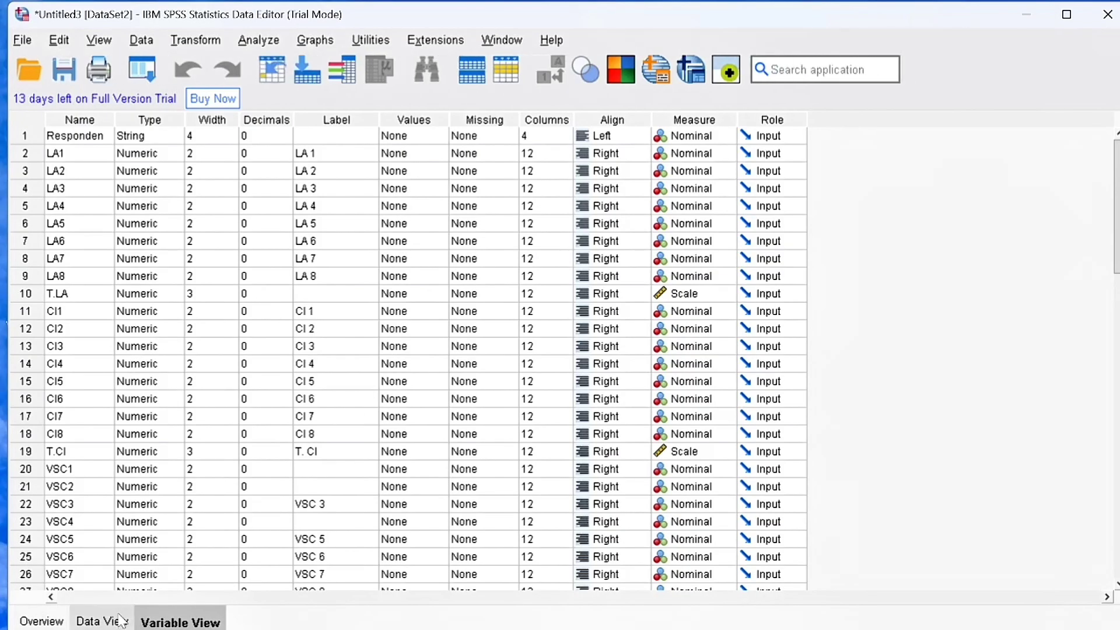
pyautogui.click(120, 621)
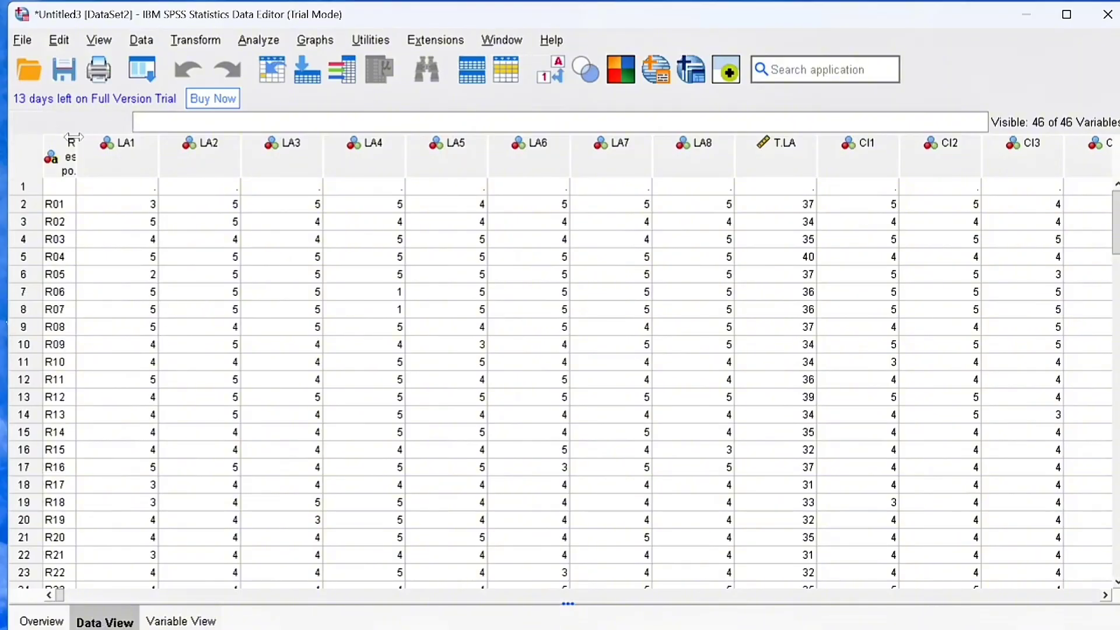
pyautogui.moveTo(76, 147); pyautogui.dragTo(143, 148)
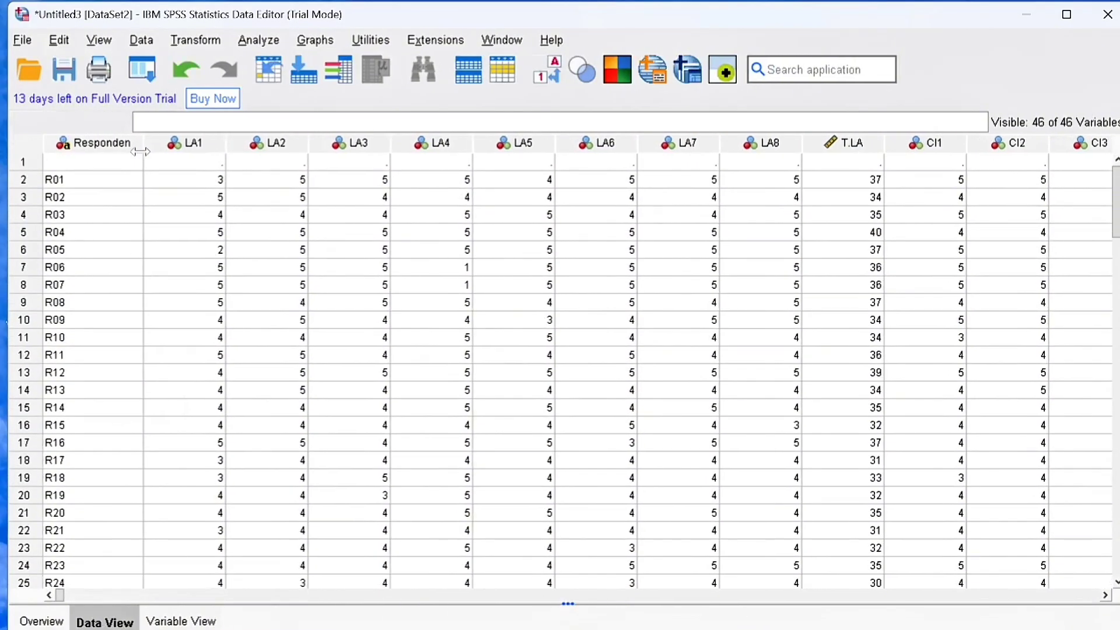
# Step: Delete the empty first case row above respondent R01
pyautogui.click(25, 164)
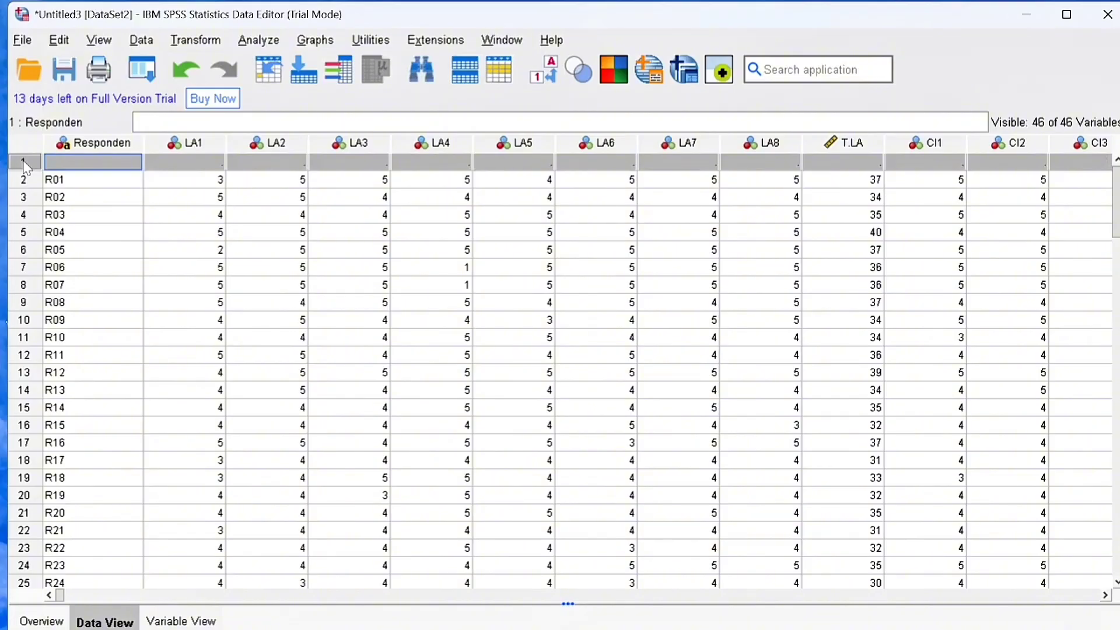
pyautogui.rightClick(25, 165)
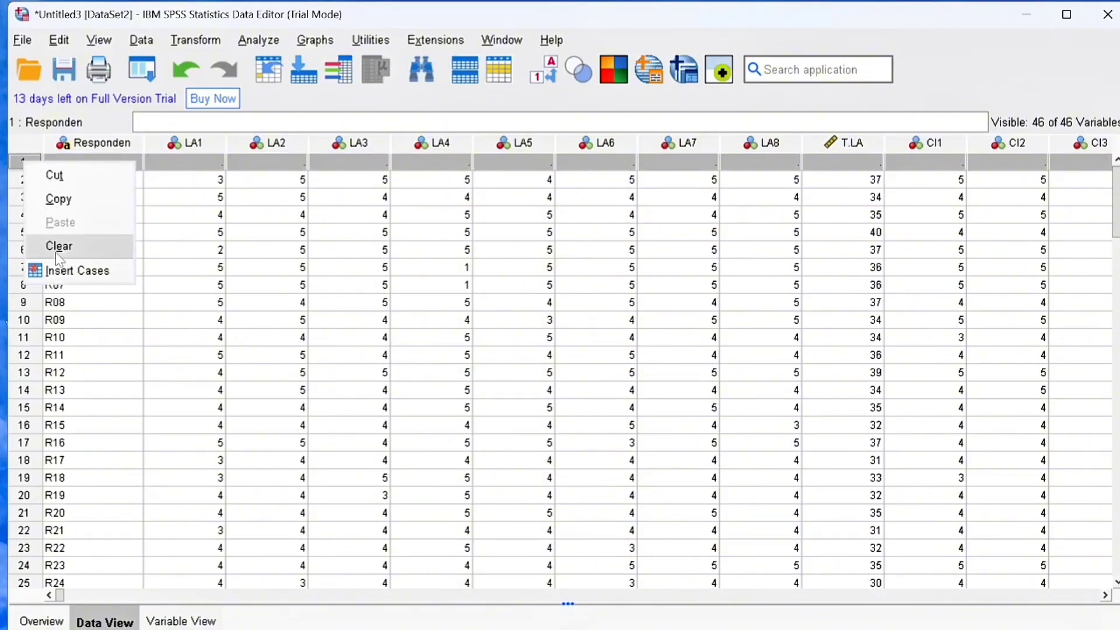
pyautogui.click(73, 173)
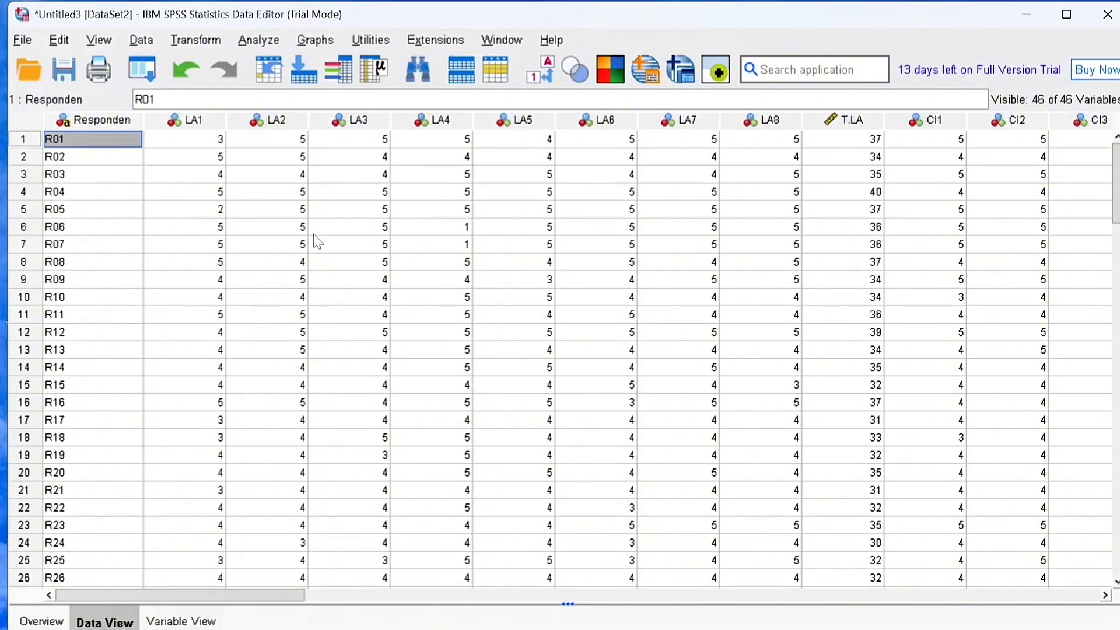
# Step: Look across the imported data columns and delete the Responden variable from the variable list
pyautogui.hscroll(5, 316, 240)
pyautogui.hscroll(3, 315, 241)
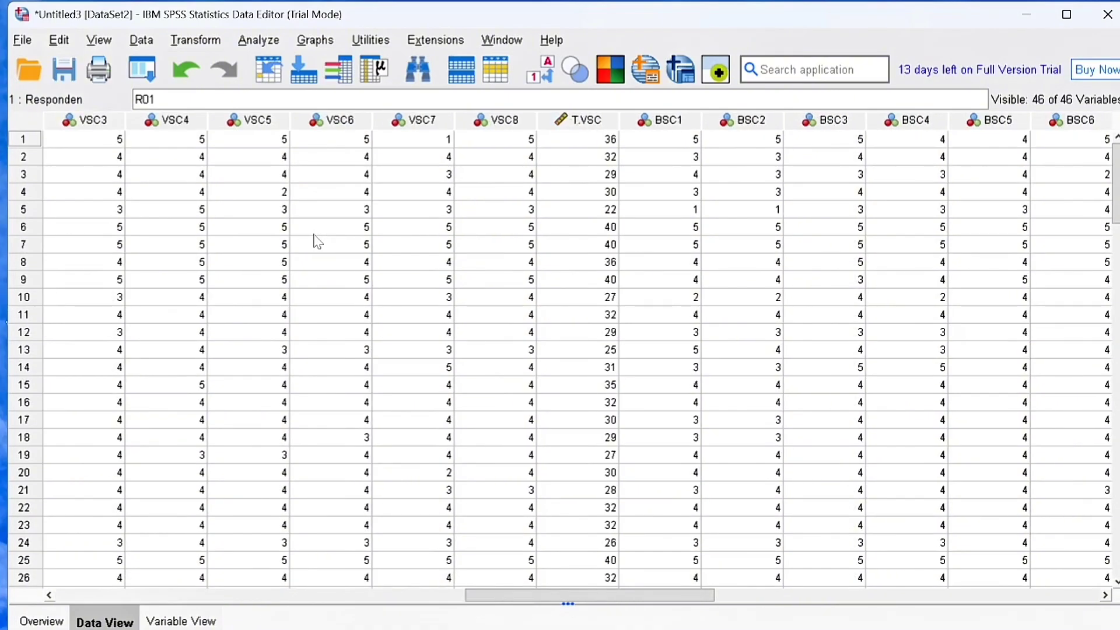
pyautogui.hscroll(3, 315, 240)
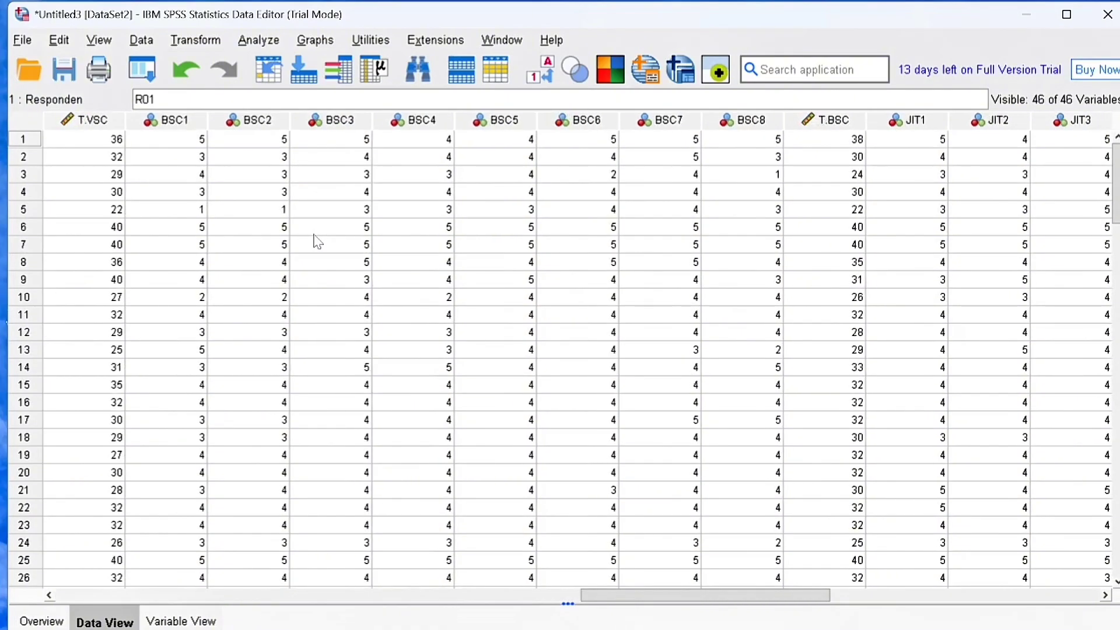
pyautogui.hotkey('ctrl', 't')
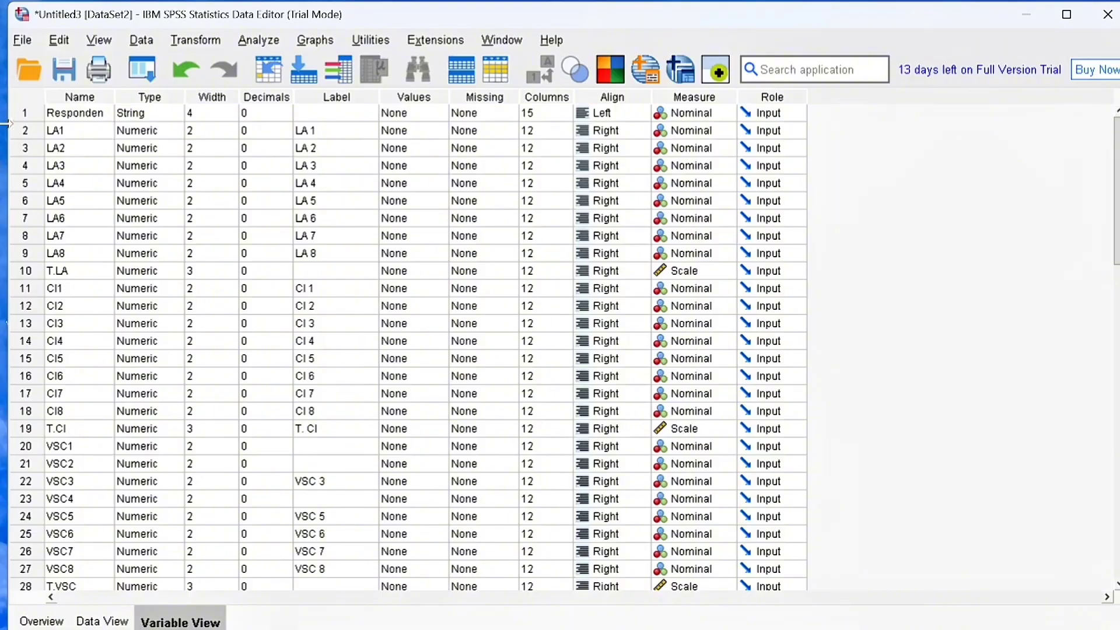
pyautogui.click(24, 117)
pyautogui.rightClick(24, 116)
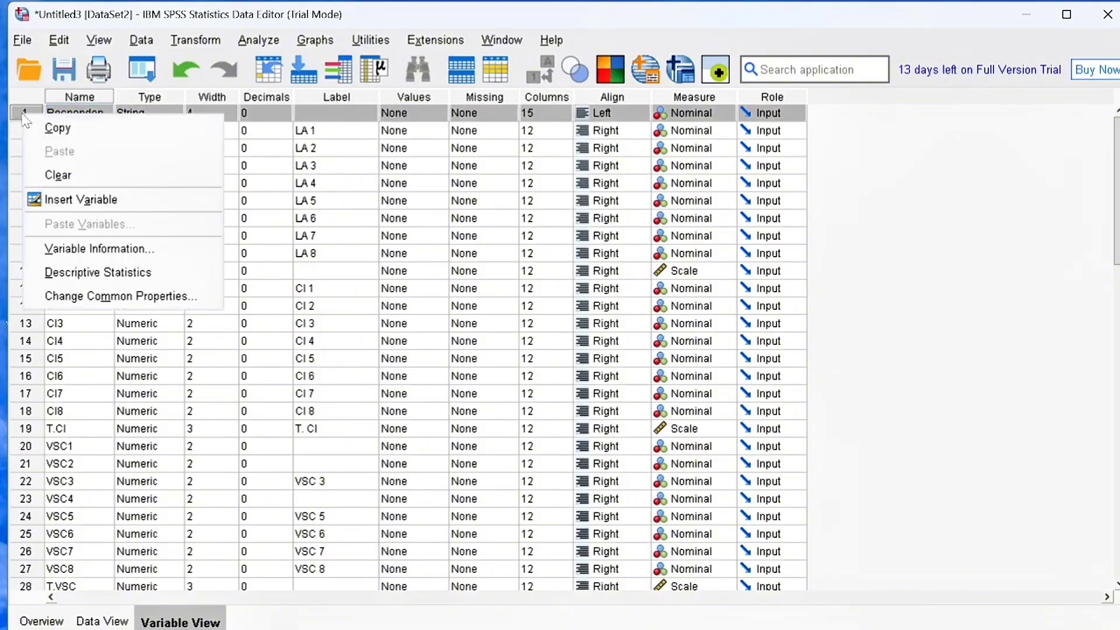
pyautogui.click(81, 176)
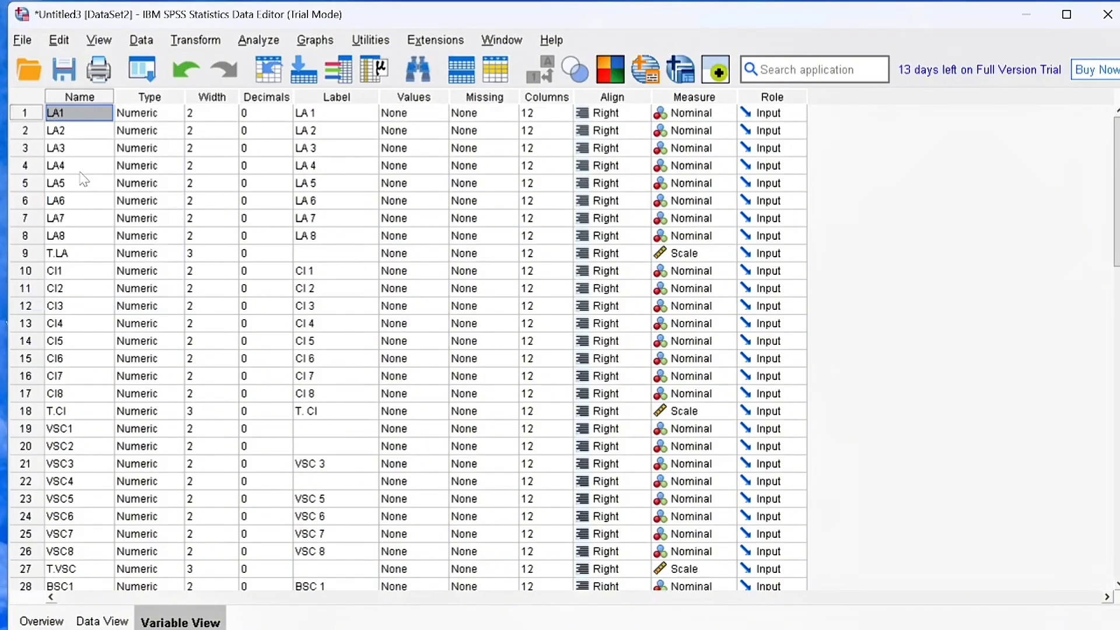
# Step: Delete the total-score variables T.LA and T.CI from the variable list
pyautogui.click(21, 256)
pyautogui.rightClick(22, 257)
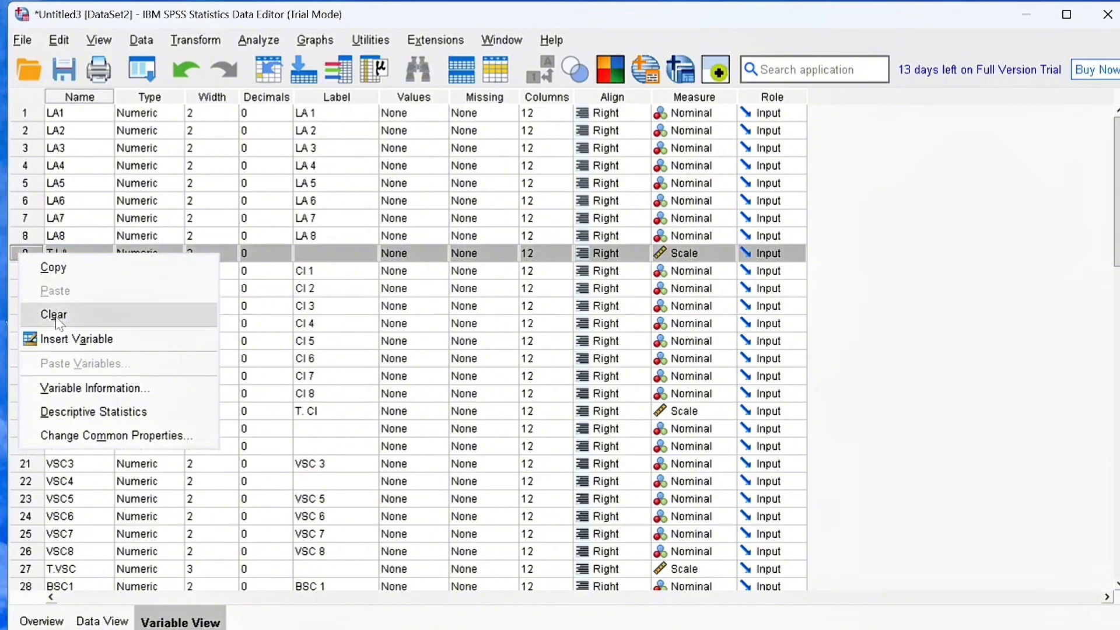
pyautogui.click(57, 319)
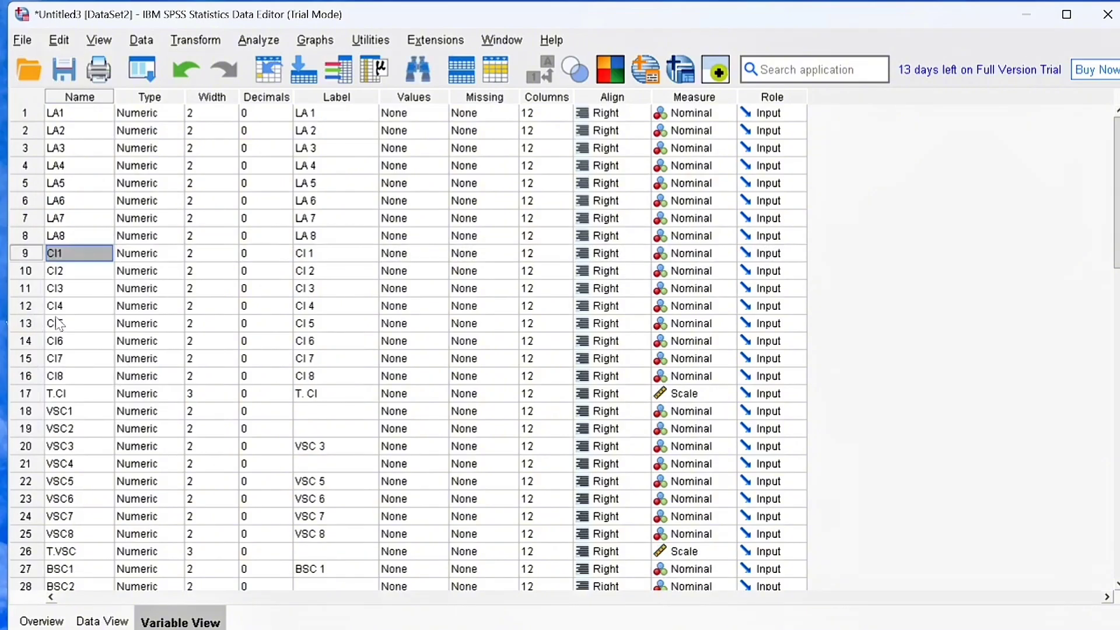
pyautogui.click(24, 396)
pyautogui.rightClick(24, 395)
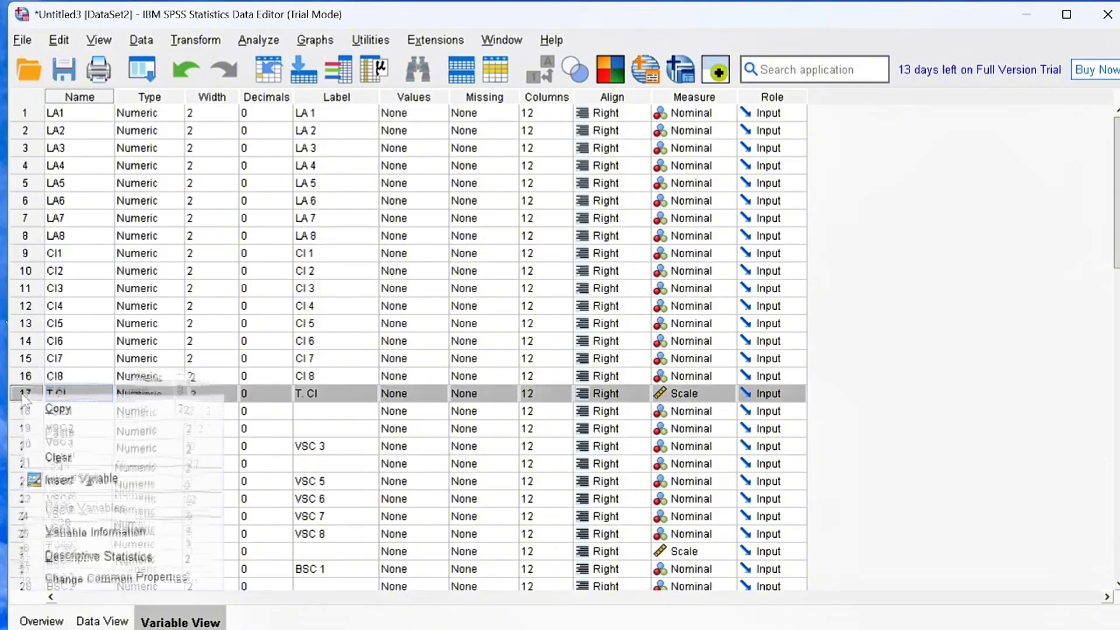
pyautogui.click(47, 458)
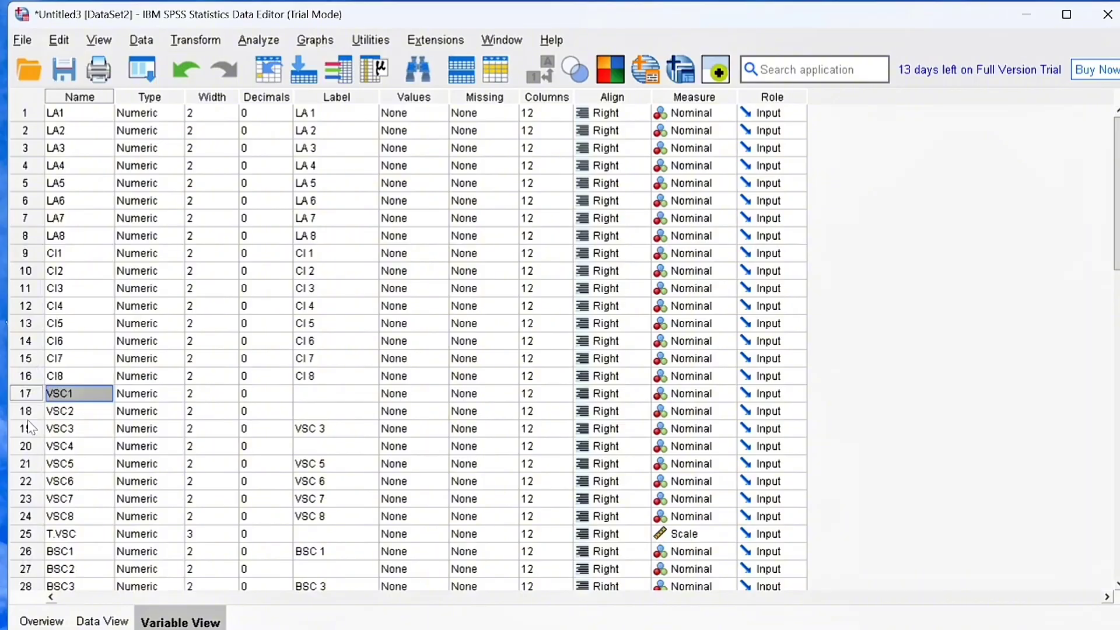
# Step: Delete the total-score variables T.VSC and T.BSC from the variable list
pyautogui.click(24, 535)
pyautogui.rightClick(21, 533)
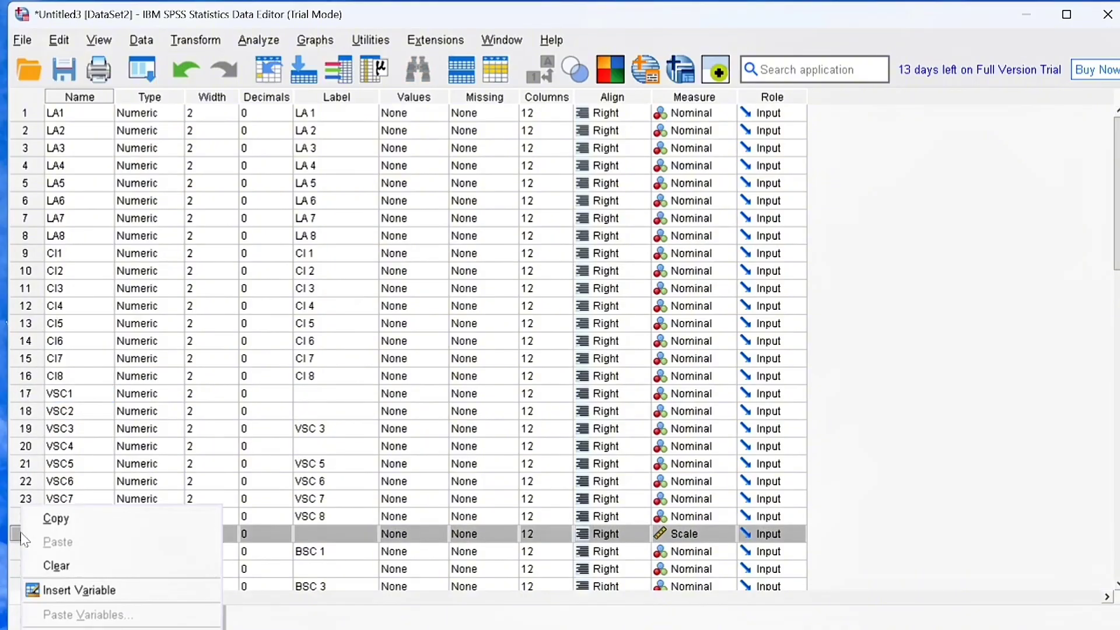
pyautogui.click(67, 567)
pyautogui.scroll(-4, 186, 477)
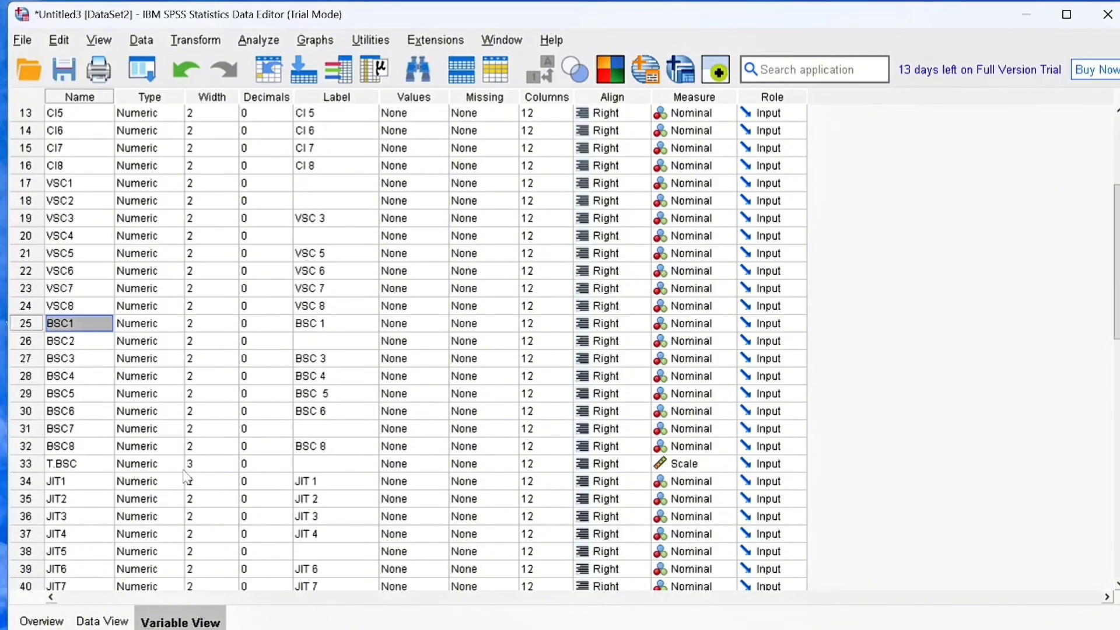
pyautogui.click(24, 464)
pyautogui.rightClick(24, 463)
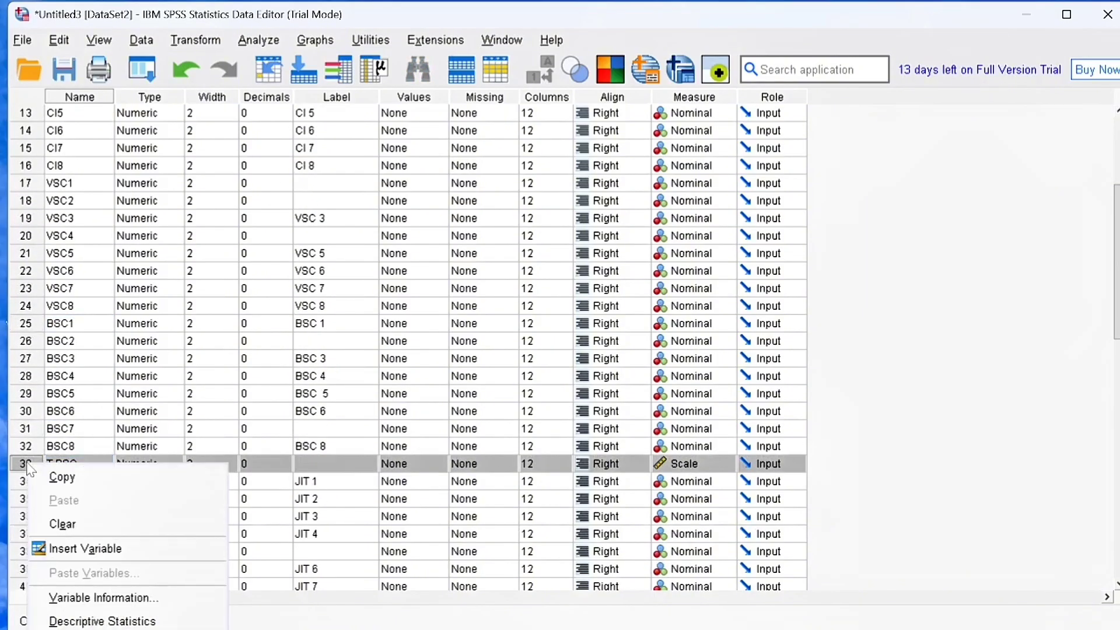
pyautogui.click(63, 525)
# Step: Delete the total-score variable T.JIT at the end of the variable list
pyautogui.scroll(-1, 64, 528)
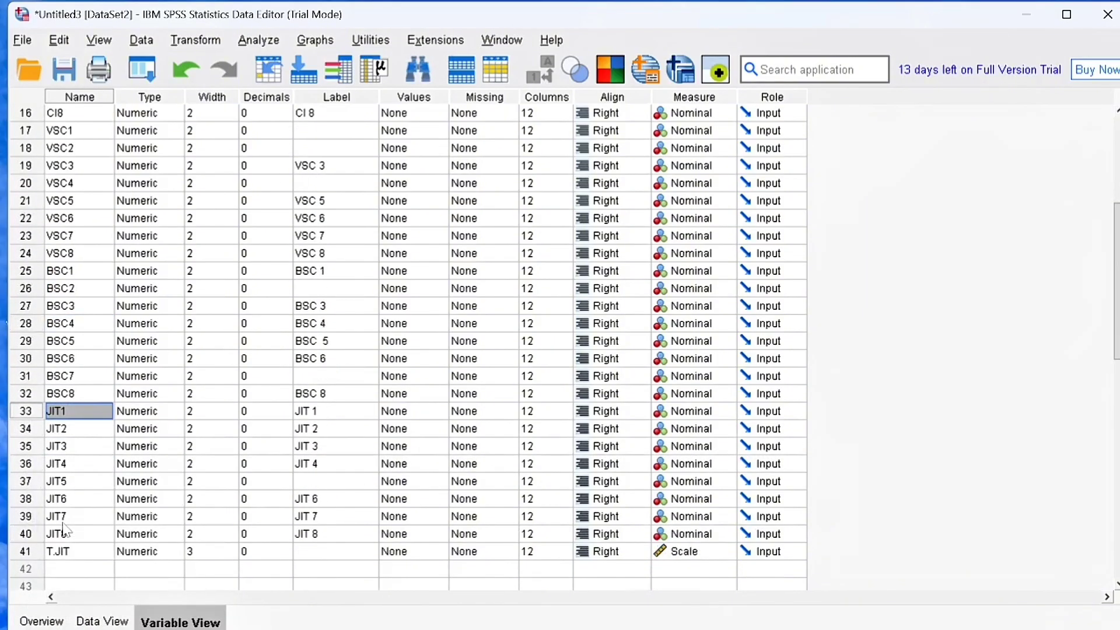
pyautogui.click(26, 551)
pyautogui.rightClick(26, 551)
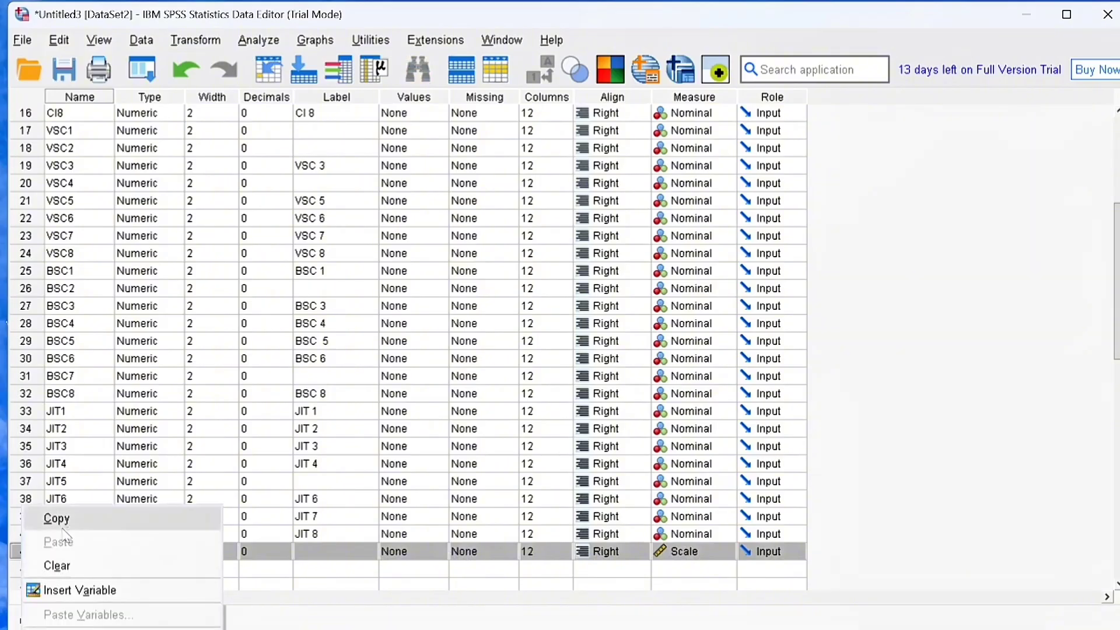
pyautogui.click(67, 576)
# Step: Set the width of variable LA2 to 8
pyautogui.scroll(5, 248, 376)
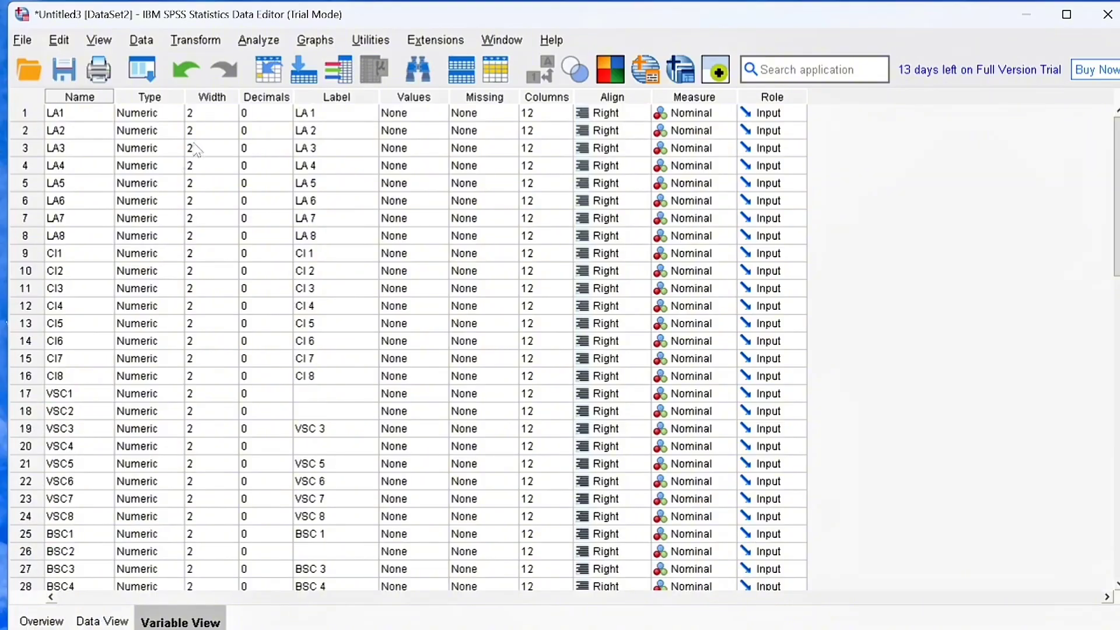
pyautogui.click(220, 114)
pyautogui.click(213, 132)
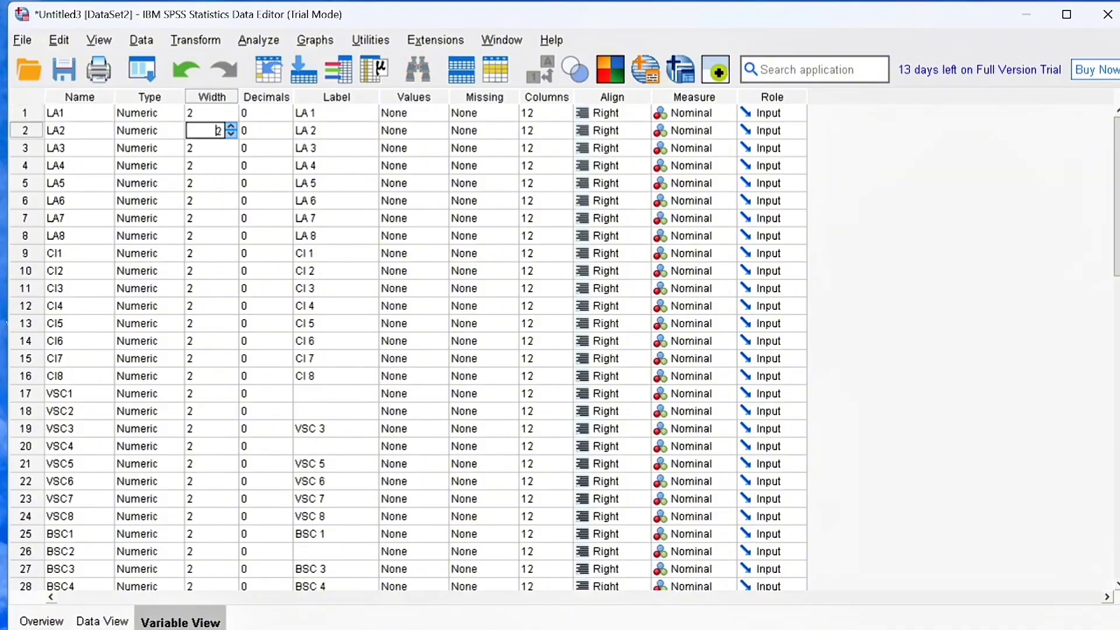
pyautogui.press('Up')
pyautogui.press('Up')
pyautogui.press('Up')
pyautogui.press('Up')
pyautogui.press('Up')
pyautogui.press('Up')
pyautogui.press('Return')
# Step: Copy LA2's width of 8 to all variables from LA1 through JIT8
pyautogui.click(208, 127)
pyautogui.press('Up')
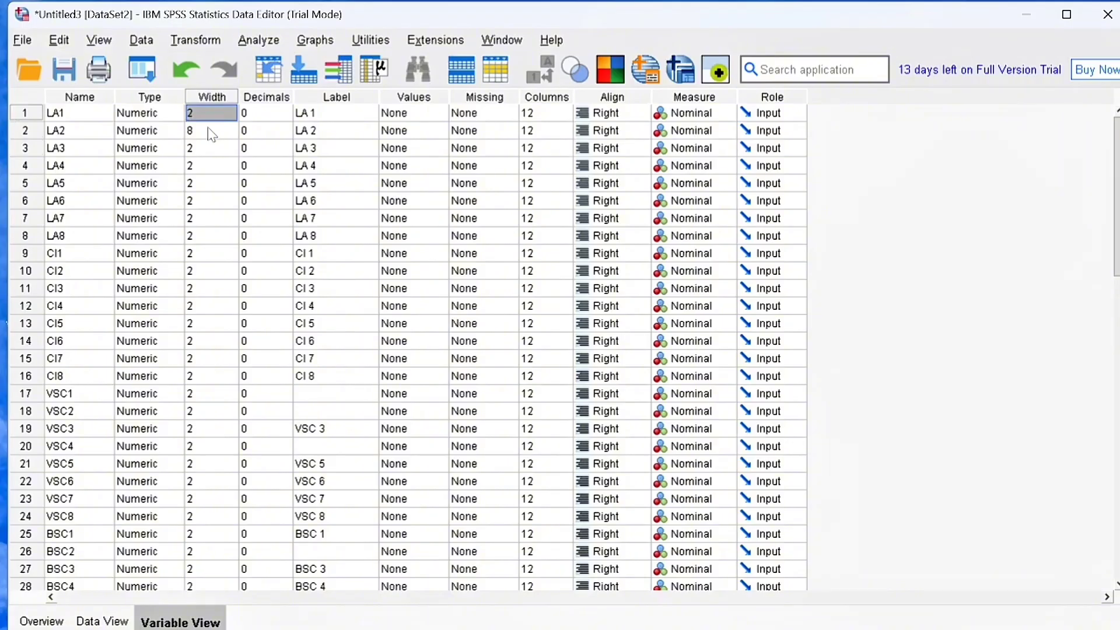
pyautogui.hotkey('shift', 'Down')
pyautogui.hotkey('shift', 'Down')
pyautogui.hotkey('shift', 'Down')
pyautogui.hotkey('shift', 'Down')
pyautogui.hotkey('shift', 'Down')
pyautogui.hotkey('shift', 'Down')
pyautogui.hotkey('shift', 'Down')
pyautogui.hotkey('shift', 'Down')
pyautogui.hotkey('shift', 'Down')
pyautogui.hotkey('shift', 'Down')
pyautogui.hotkey('shift', 'Down')
pyautogui.hotkey('shift', 'Down')
pyautogui.hotkey('shift', 'Down')
pyautogui.hotkey('shift', 'Down')
pyautogui.hotkey('shift', 'Down')
pyautogui.hotkey('shift', 'Down')
pyautogui.hotkey('shift', 'Down')
pyautogui.hotkey('shift', 'Down')
pyautogui.hotkey('shift', 'Down')
pyautogui.hotkey('shift', 'Down')
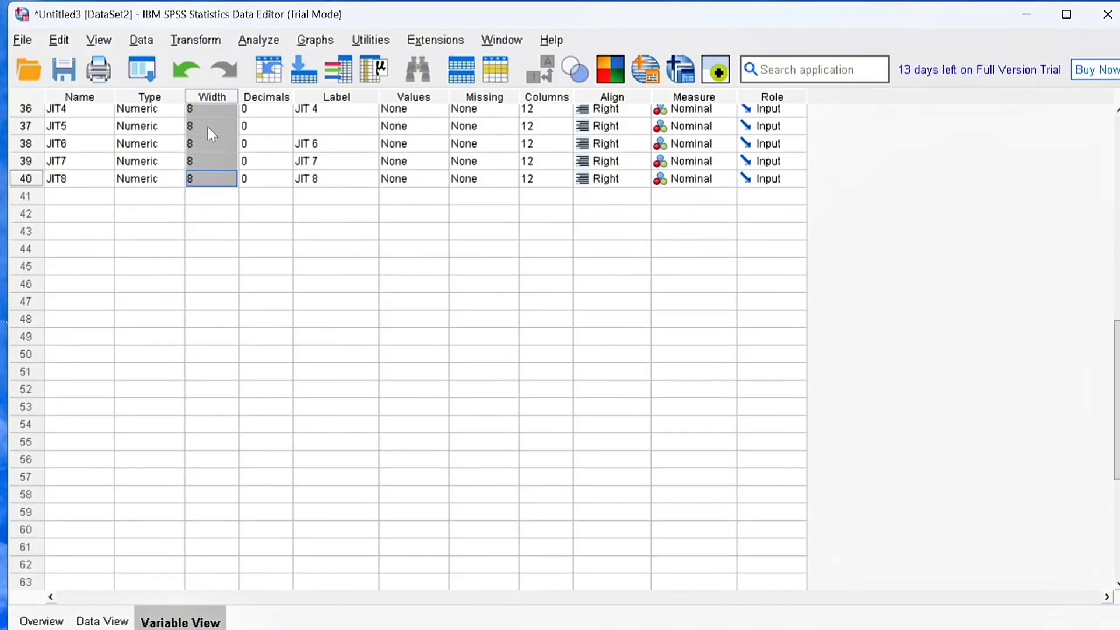
# Step: Clear the labels of all variables
pyautogui.scroll(12, 324, 163)
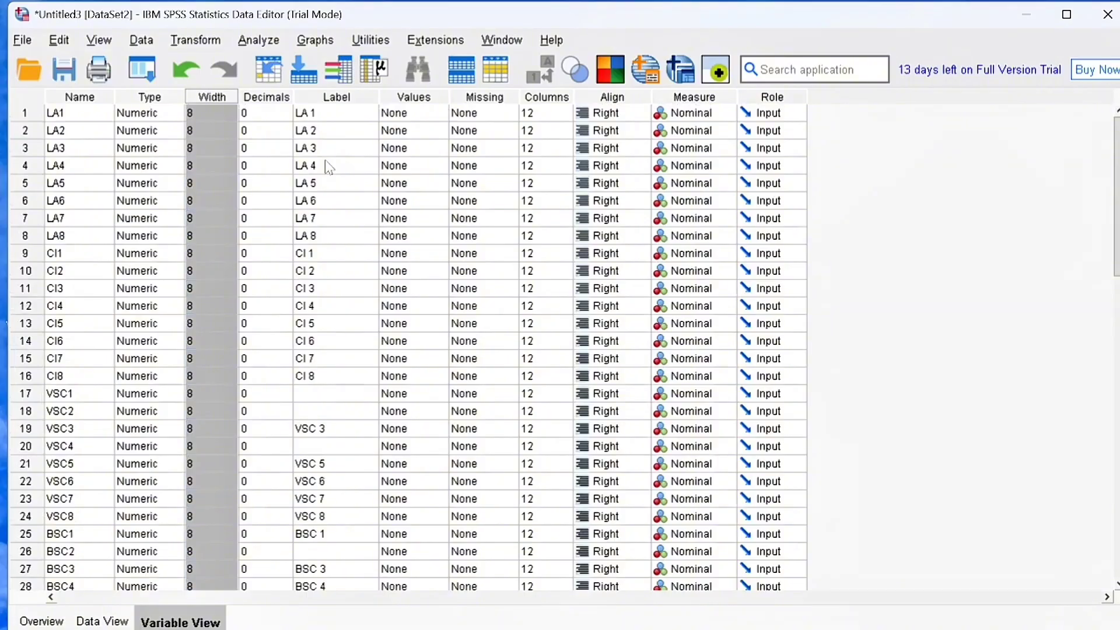
pyautogui.click(330, 101)
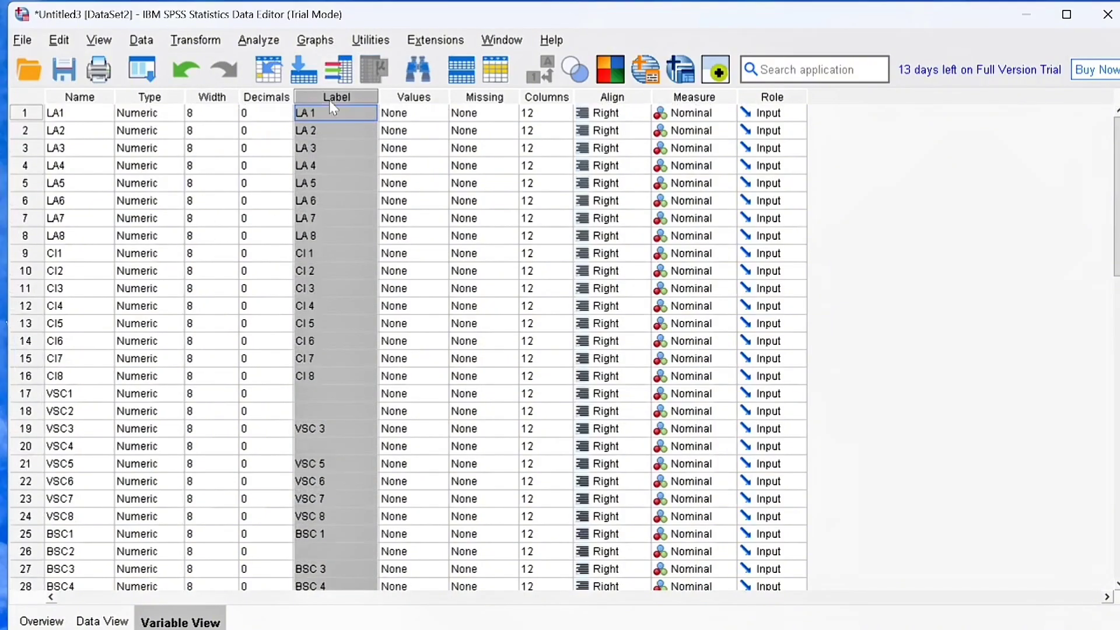
pyautogui.press('Delete')
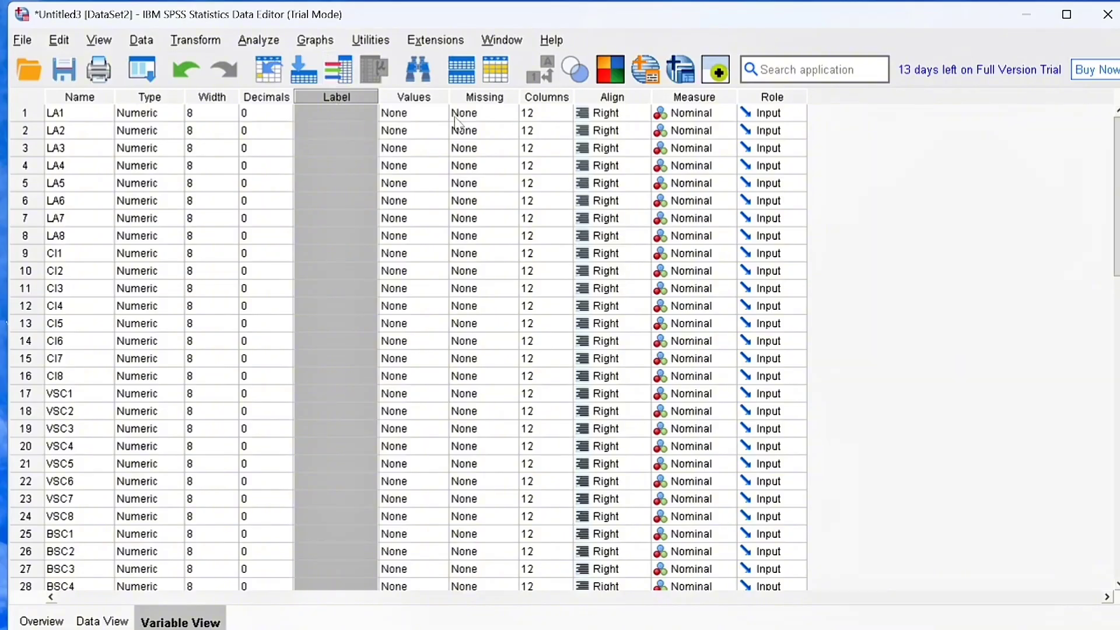
# Step: Set the display column width of LA1 to 8 and apply it to all variables through JIT8
pyautogui.click(534, 116)
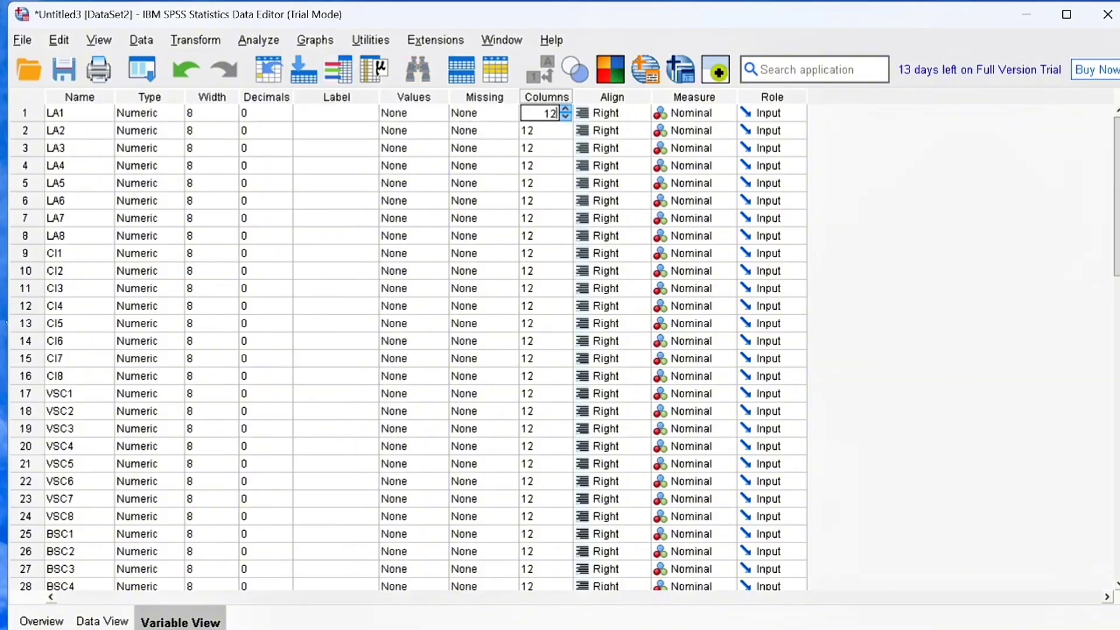
pyautogui.press('BackSpace')
pyautogui.press('BackSpace')
pyautogui.write('8')
pyautogui.press('Return')
pyautogui.hotkey('ctrl', 'shift', 'Down')
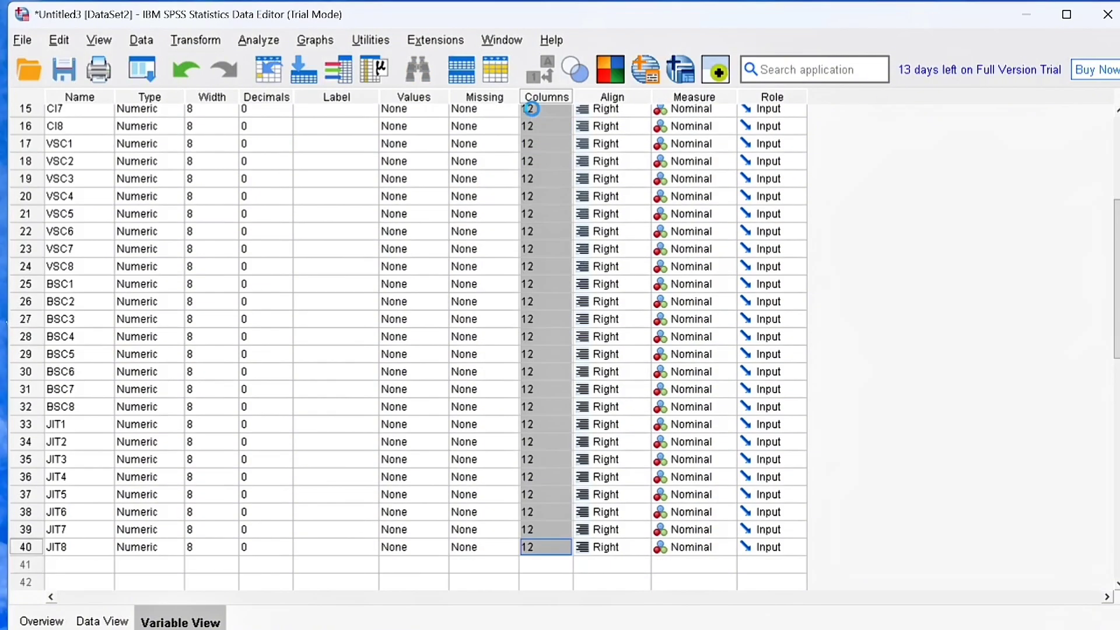
pyautogui.hotkey('ctrl', 'v')
# Step: Set the measurement level of LA1 to Scale and copy it to all variables through JIT8
pyautogui.scroll(5, 622, 152)
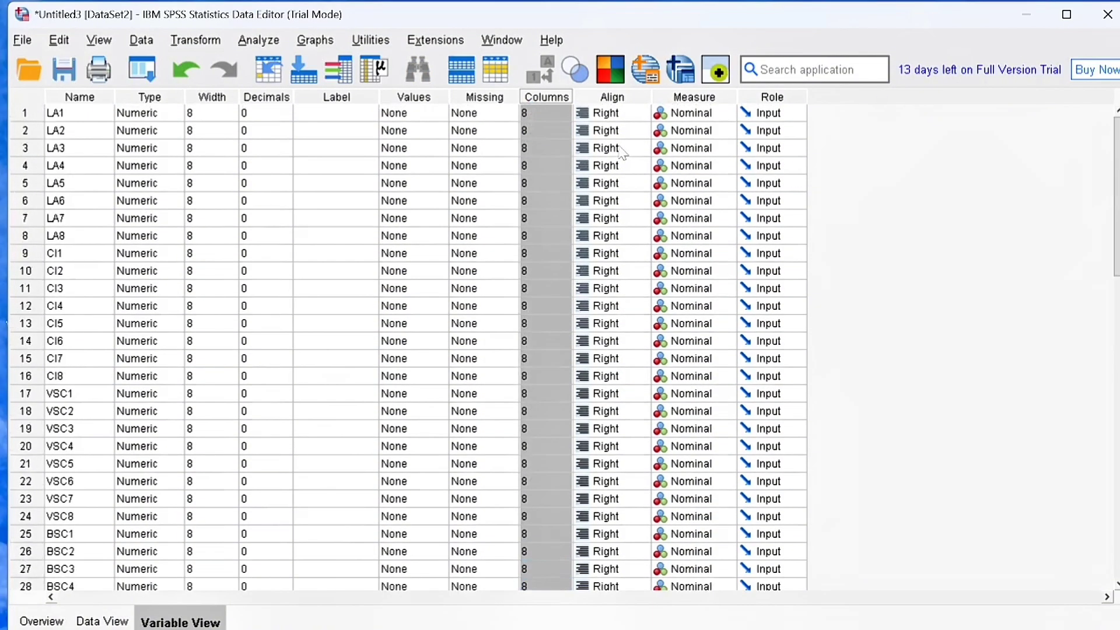
pyautogui.click(688, 114)
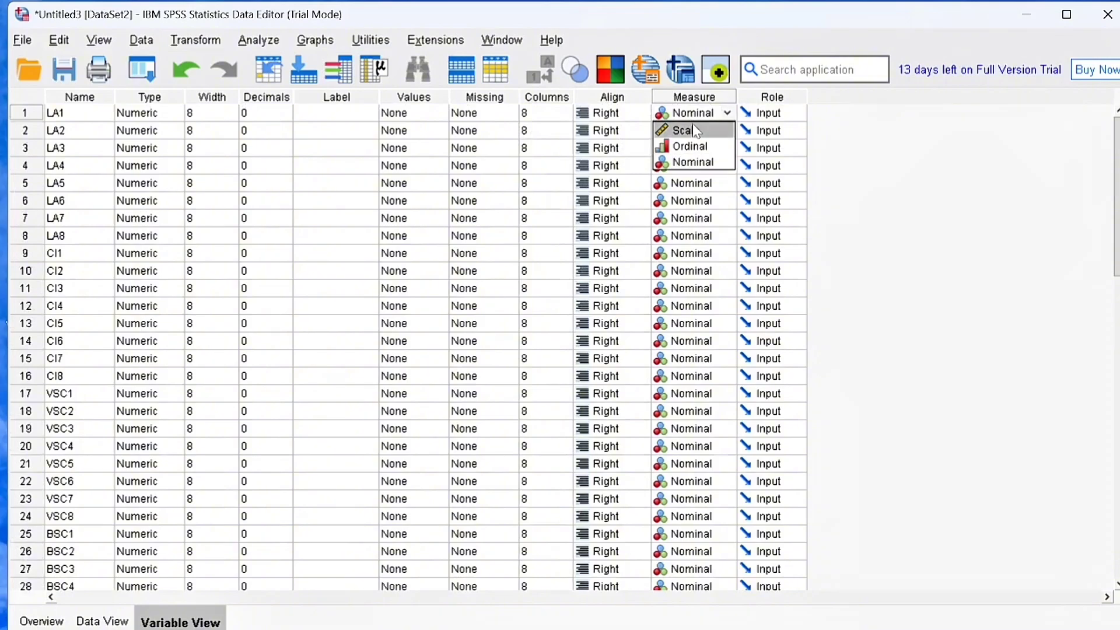
pyautogui.click(696, 130)
pyautogui.hotkey('ctrl', 'c')
pyautogui.hotkey('ctrl', 'shift', 'Down')
pyautogui.hotkey('ctrl', 'v')
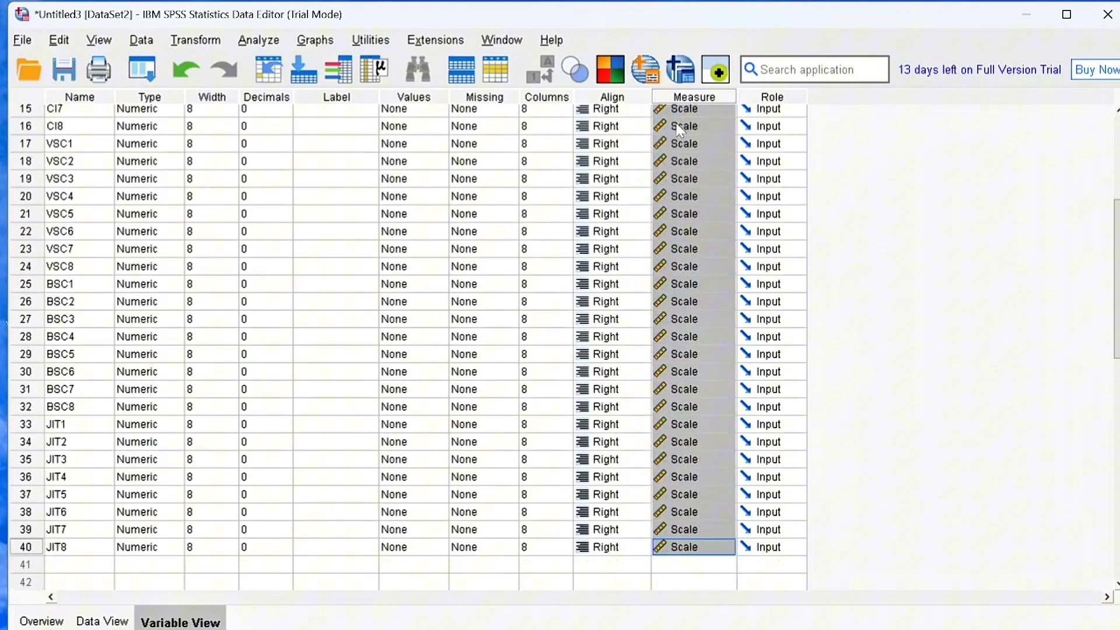
pyautogui.click(682, 213)
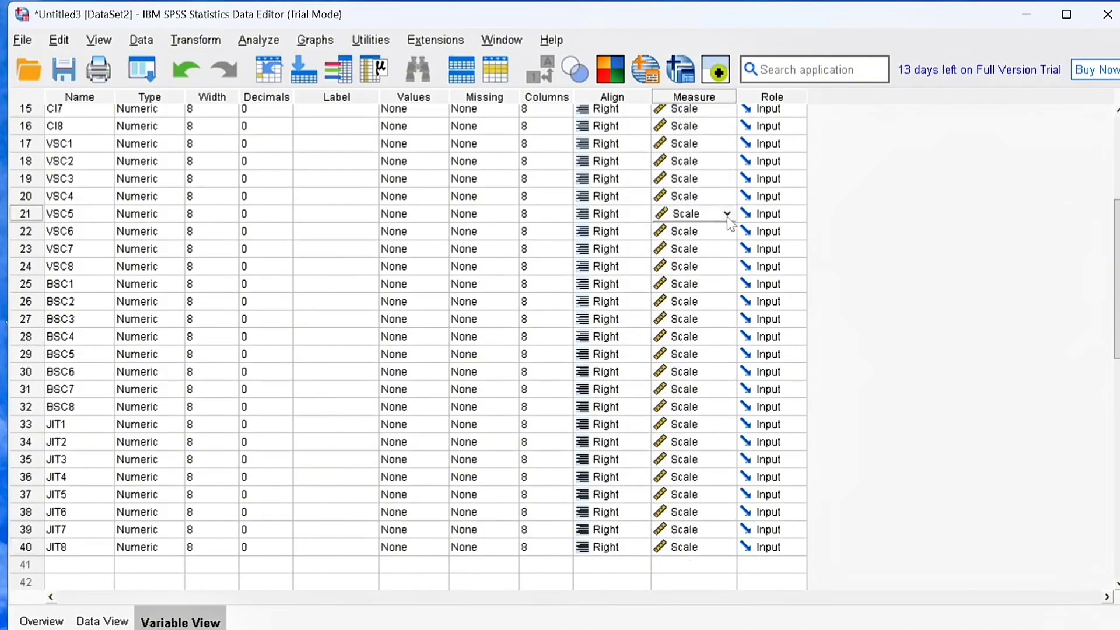
pyautogui.scroll(4, 349, 323)
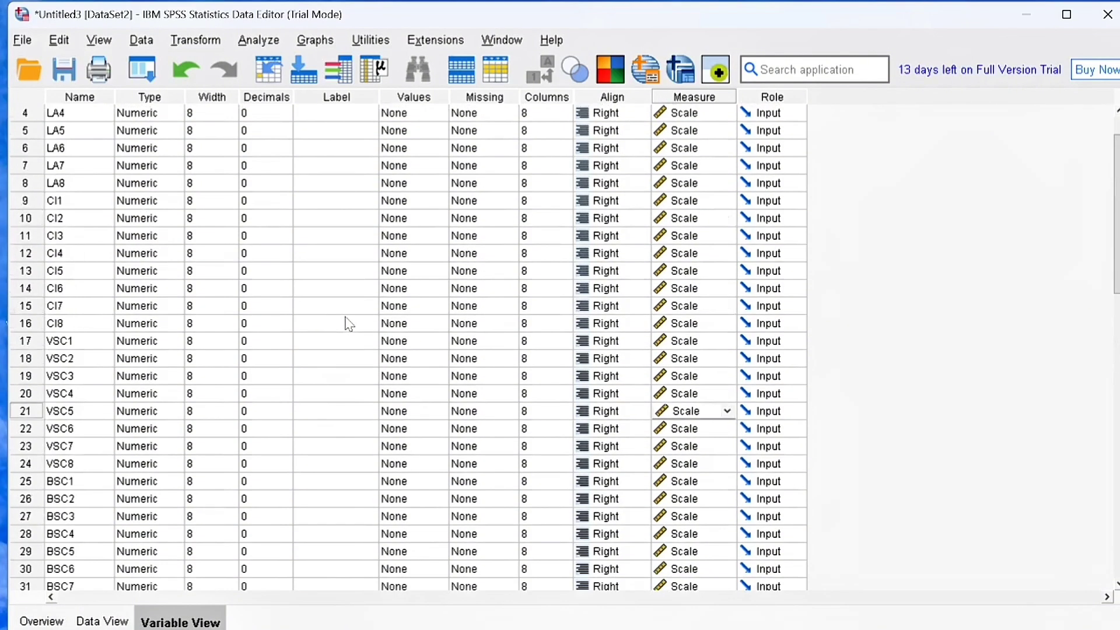
pyautogui.scroll(1, 349, 324)
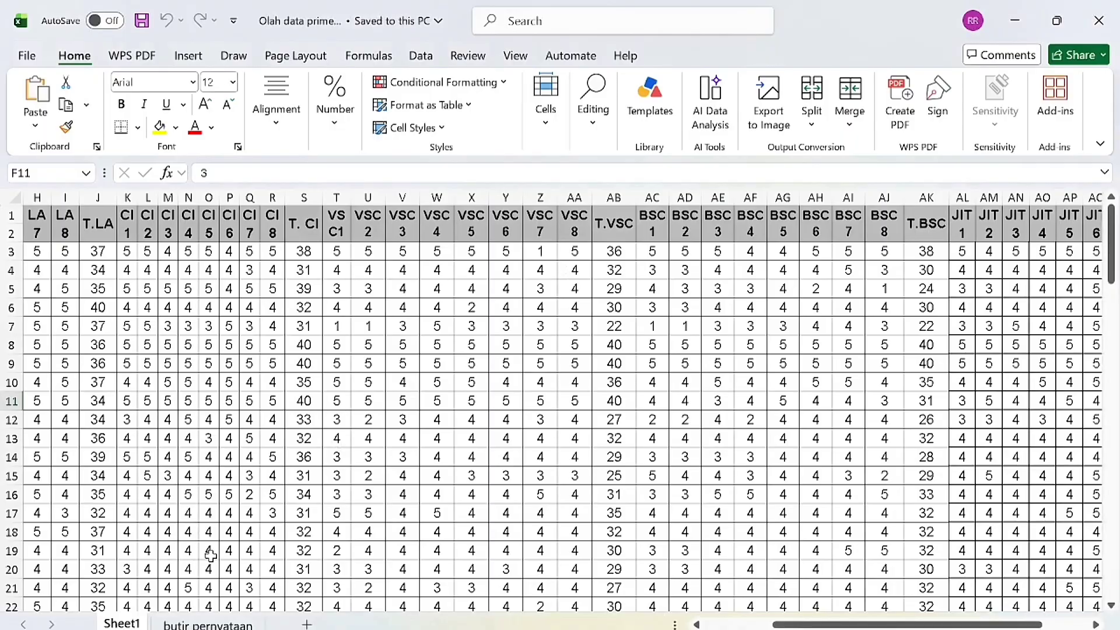
# Step: Review the questionnaire scores on Sheet1 and the list of item names on the butir pernyataan sheet
pyautogui.scroll(-2, 281, 432)
pyautogui.scroll(3, 281, 432)
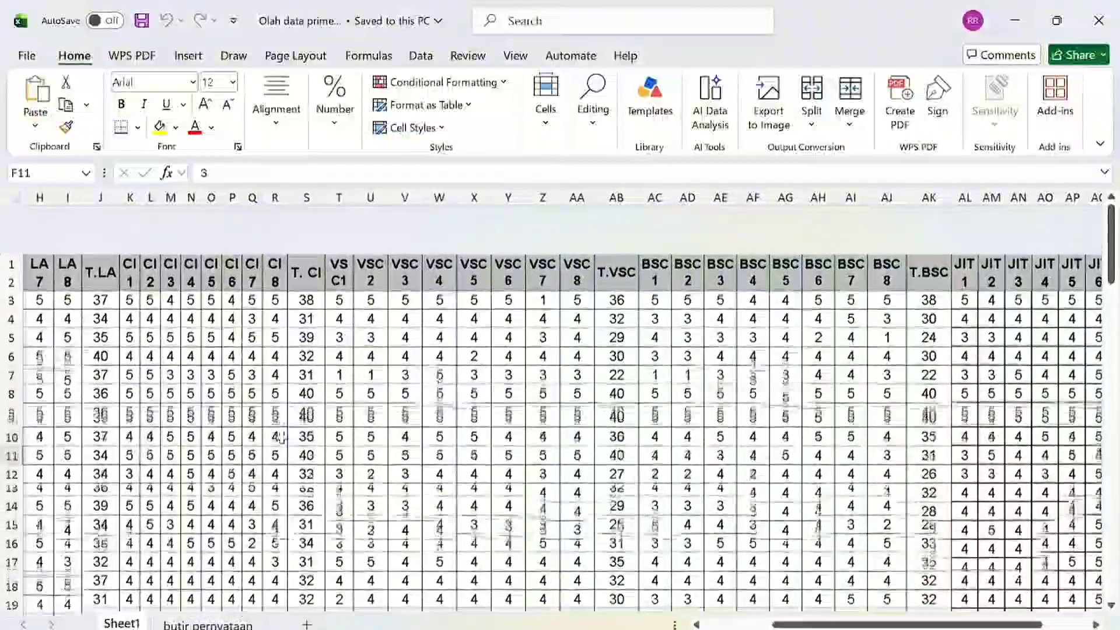
pyautogui.hotkey('ctrl', 'pagedown')
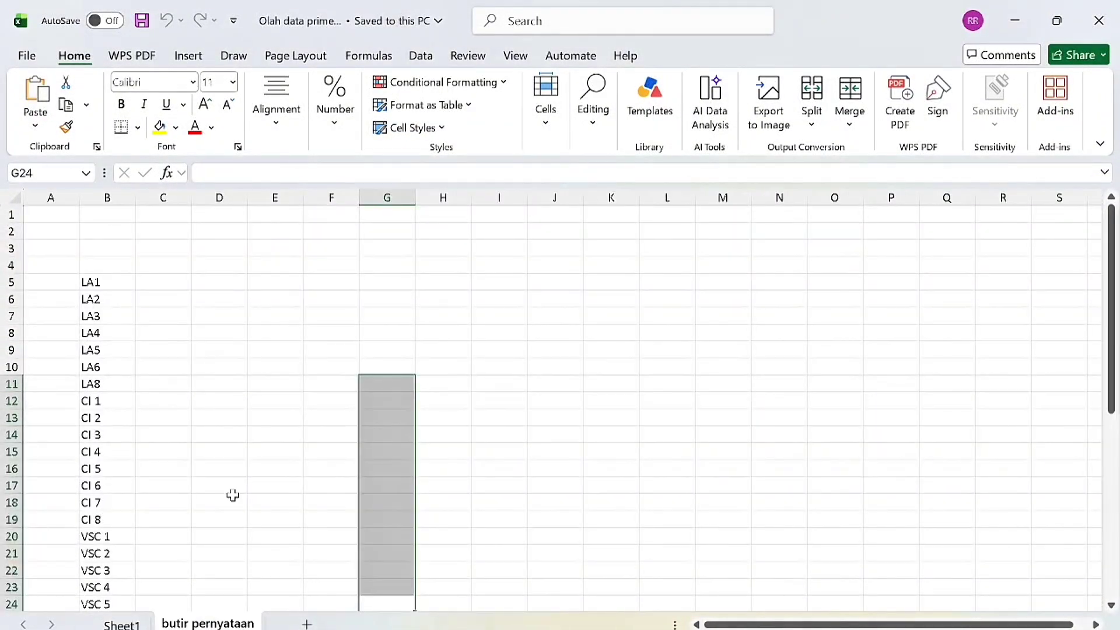
pyautogui.scroll(-3, 233, 495)
pyautogui.scroll(-1, 233, 495)
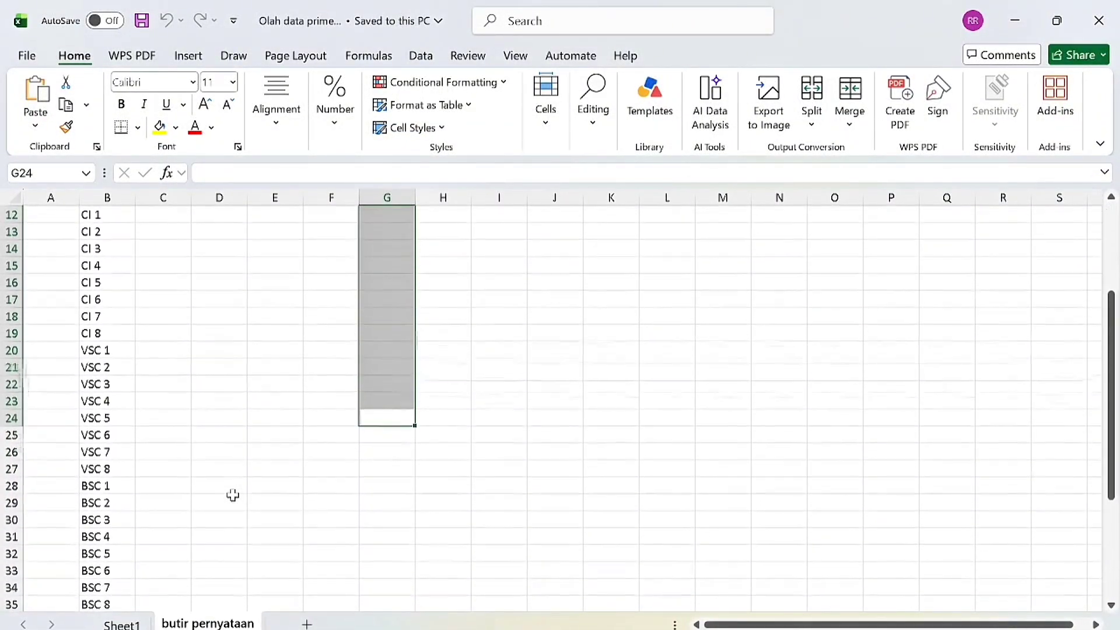
pyautogui.scroll(4, 233, 495)
pyautogui.scroll(-4, 233, 496)
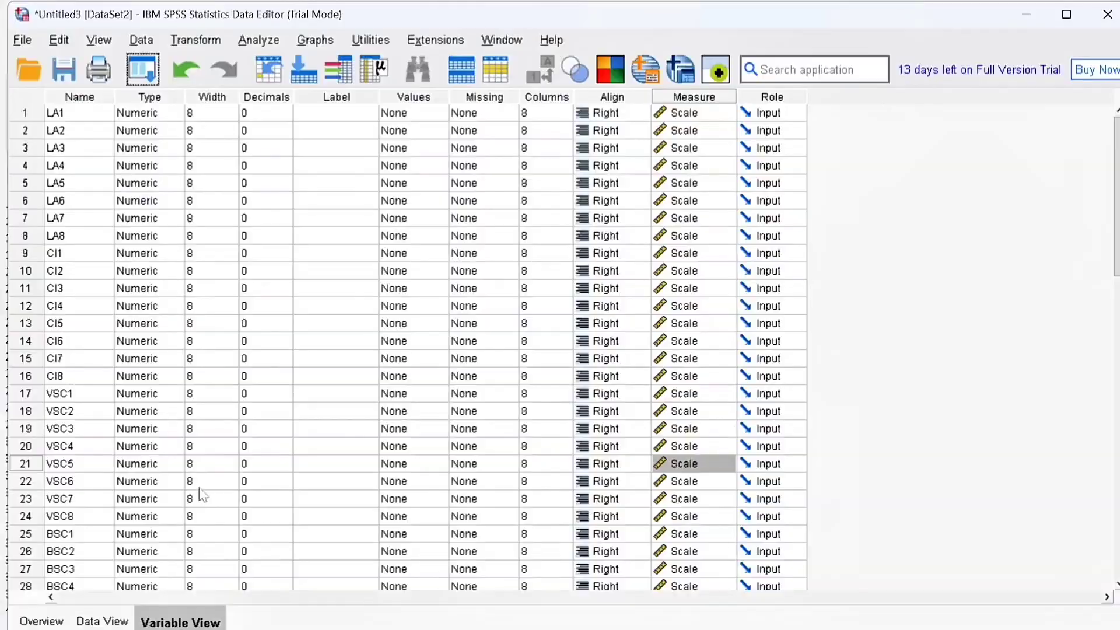
# Step: Start a Reliability Analysis on the imported SPSS dataset and add LA1 through LA8 as its items
pyautogui.click(114, 620)
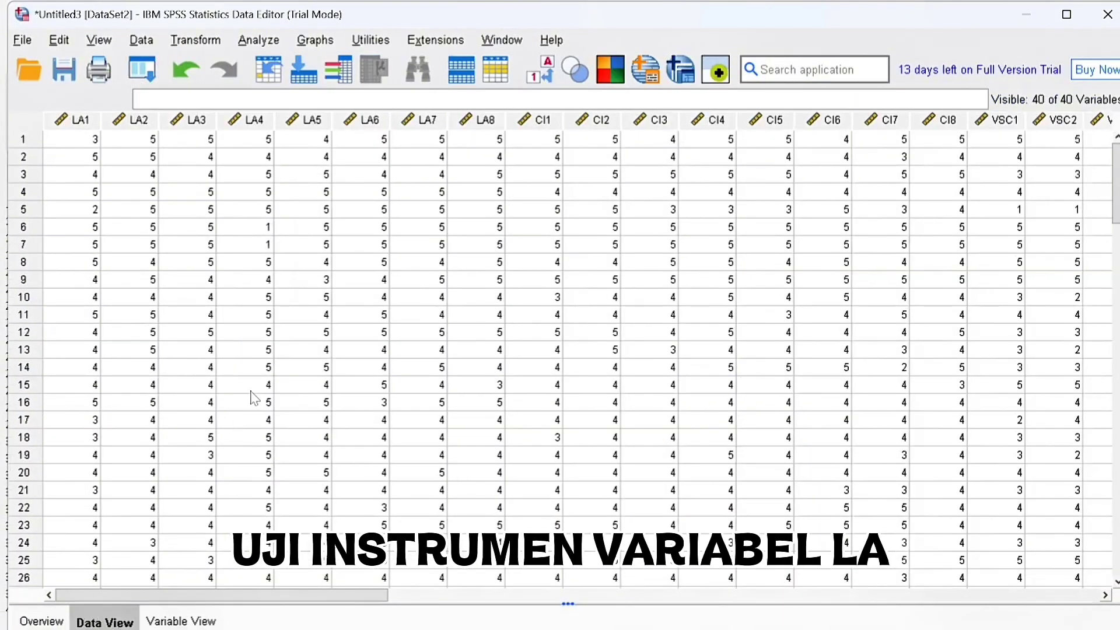
pyautogui.hotkey('alt', 'a')
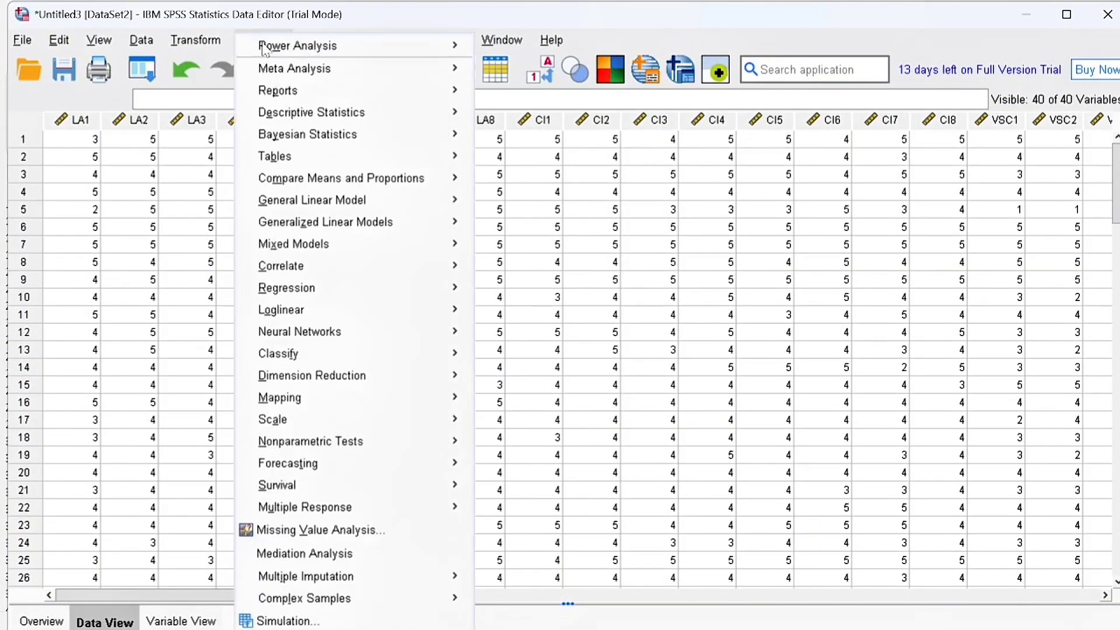
pyautogui.press('Down')
pyautogui.press('Down')
pyautogui.press('Down')
pyautogui.press('Down')
pyautogui.press('Down')
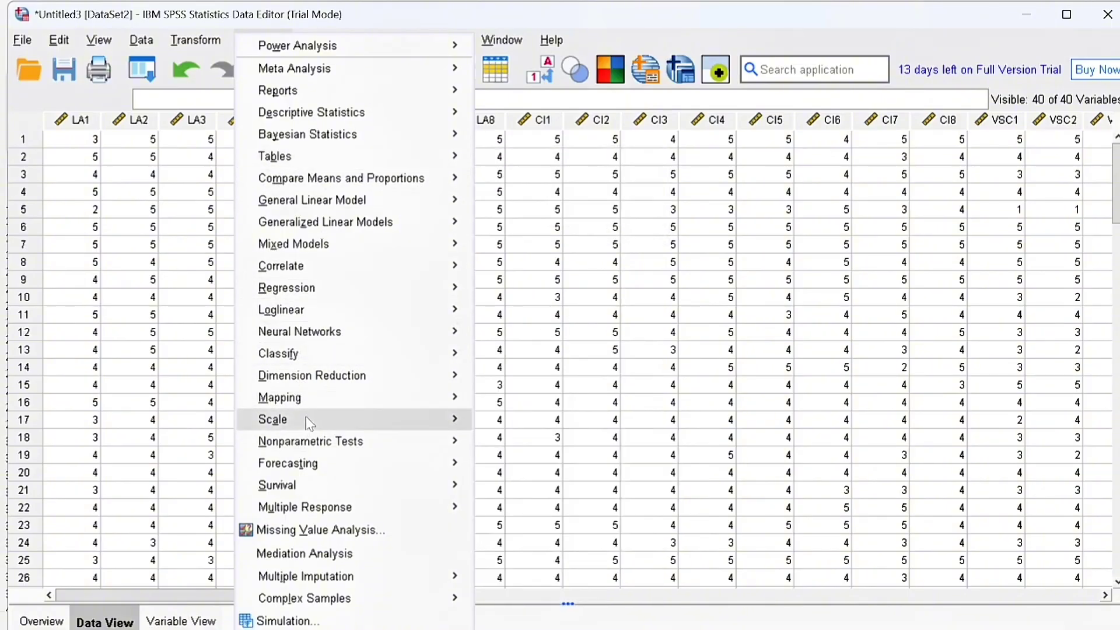
pyautogui.moveTo(443, 440)
pyautogui.moveTo(440, 419)
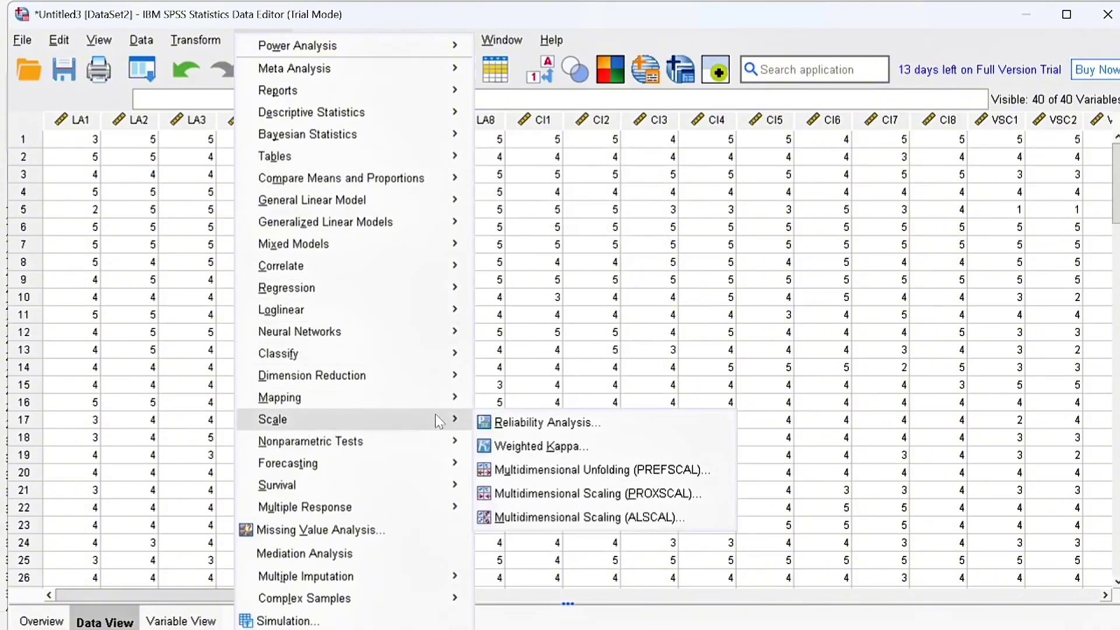
pyautogui.click(544, 421)
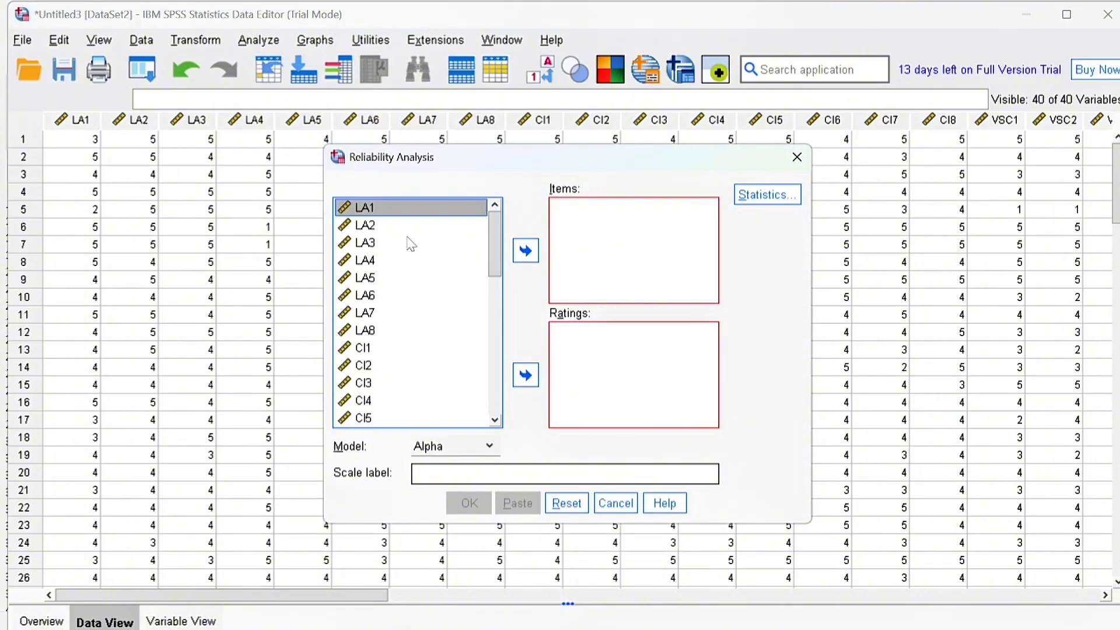
pyautogui.hotkey('shift', 'Down')
pyautogui.hotkey('shift', 'Down')
pyautogui.hotkey('shift', 'Down')
pyautogui.hotkey('shift', 'Down')
pyautogui.hotkey('shift', 'Down')
pyautogui.hotkey('shift', 'Down')
pyautogui.hotkey('shift', 'Down')
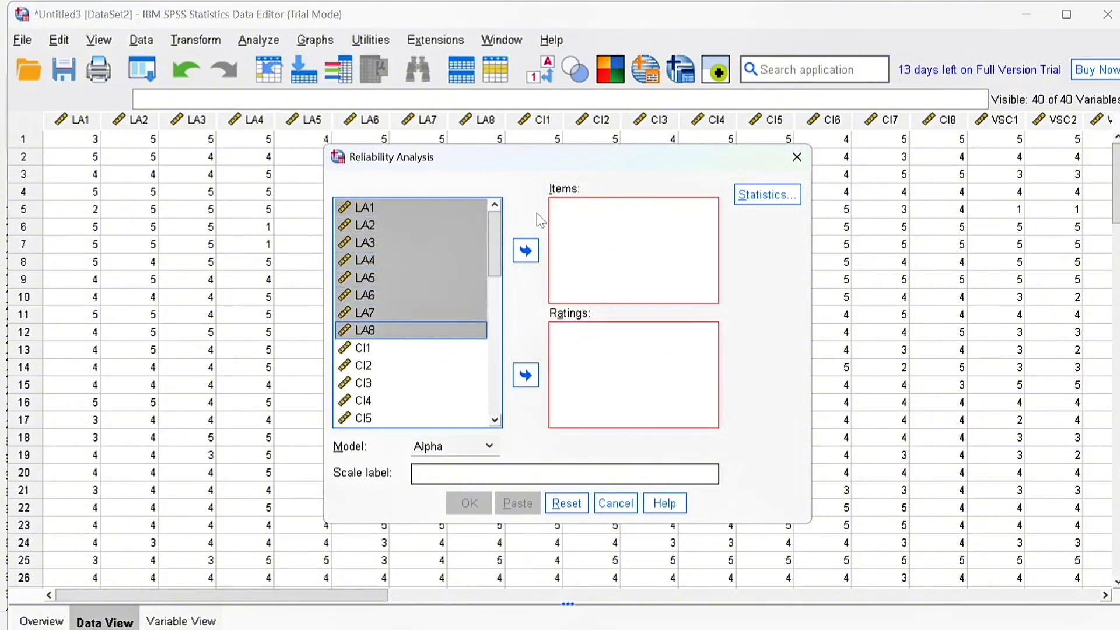
pyautogui.click(525, 250)
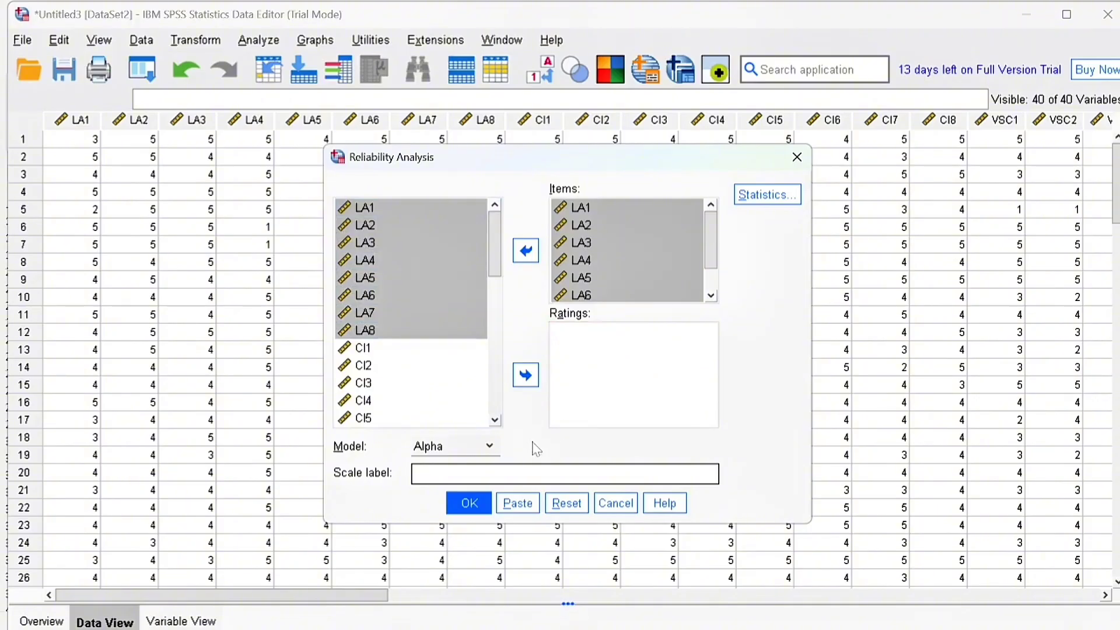
# Step: Request scale-if-item-deleted descriptives and inter-item correlations, and run the reliability analysis for the LA items
pyautogui.click(769, 193)
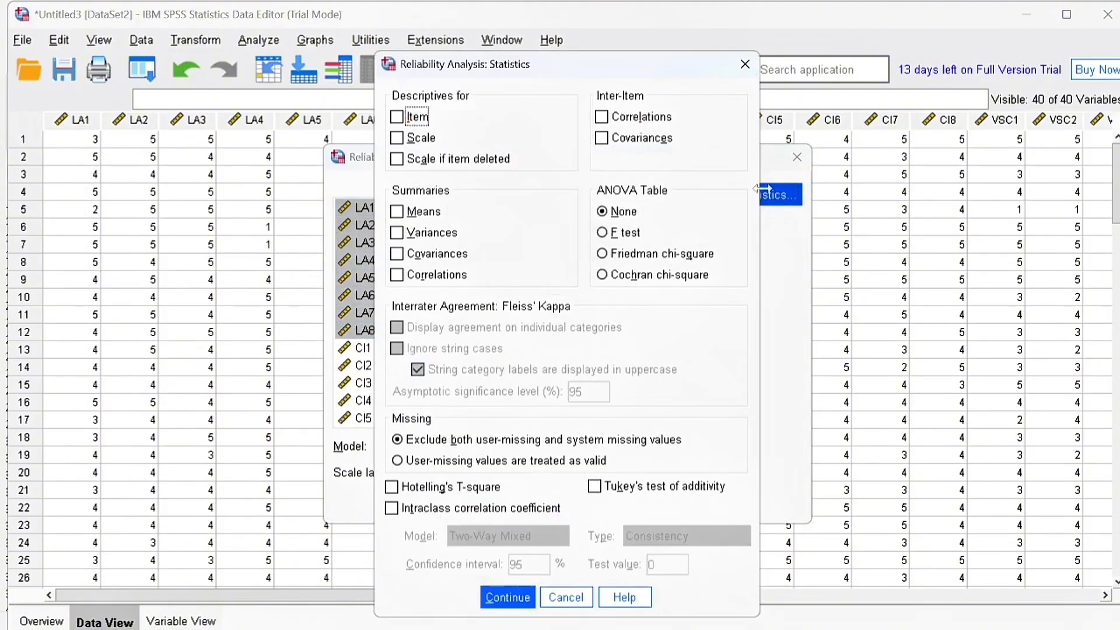
pyautogui.click(397, 159)
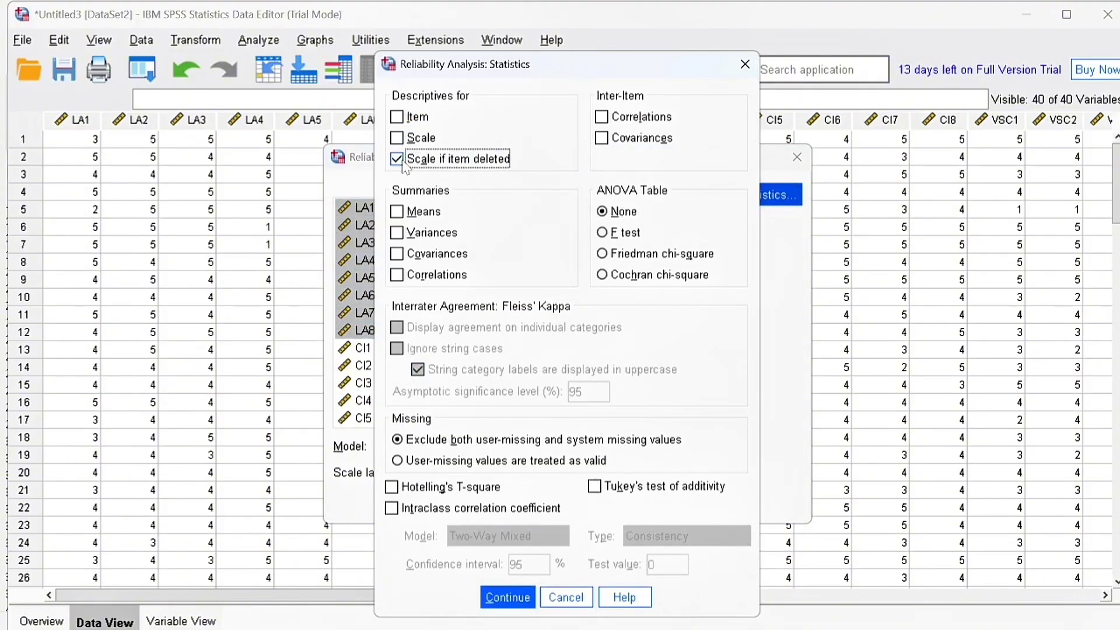
pyautogui.click(604, 118)
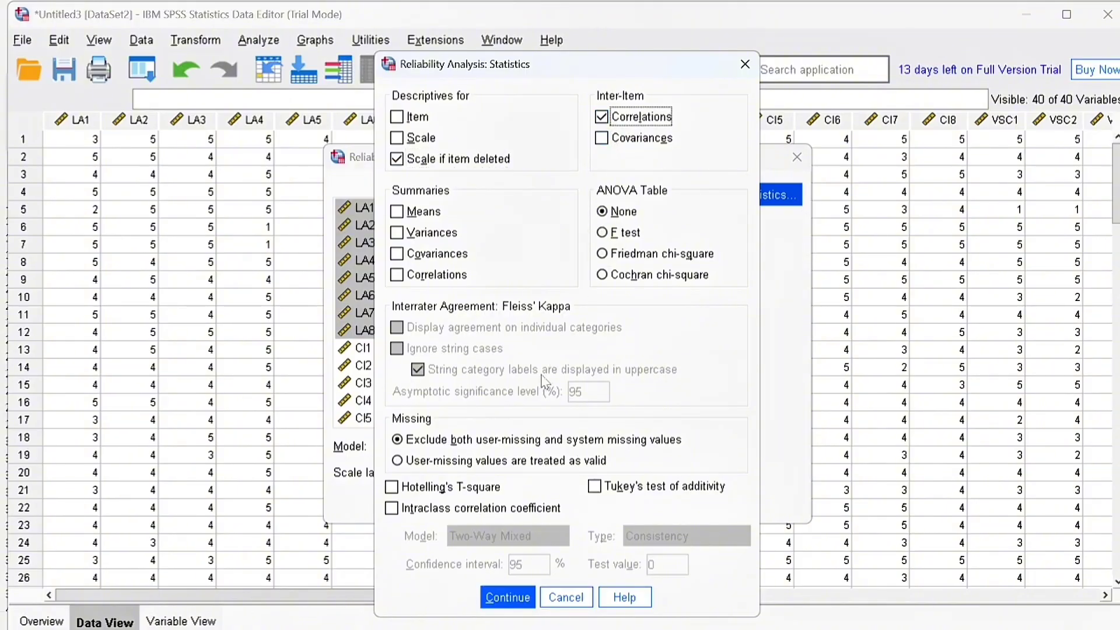
pyautogui.click(506, 597)
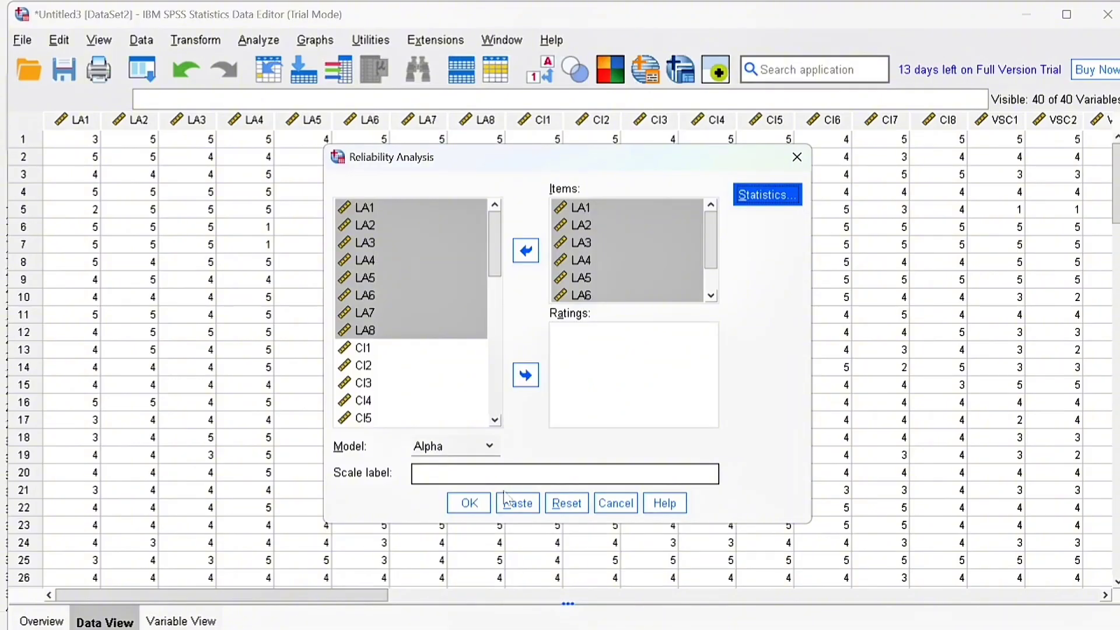
pyautogui.click(486, 505)
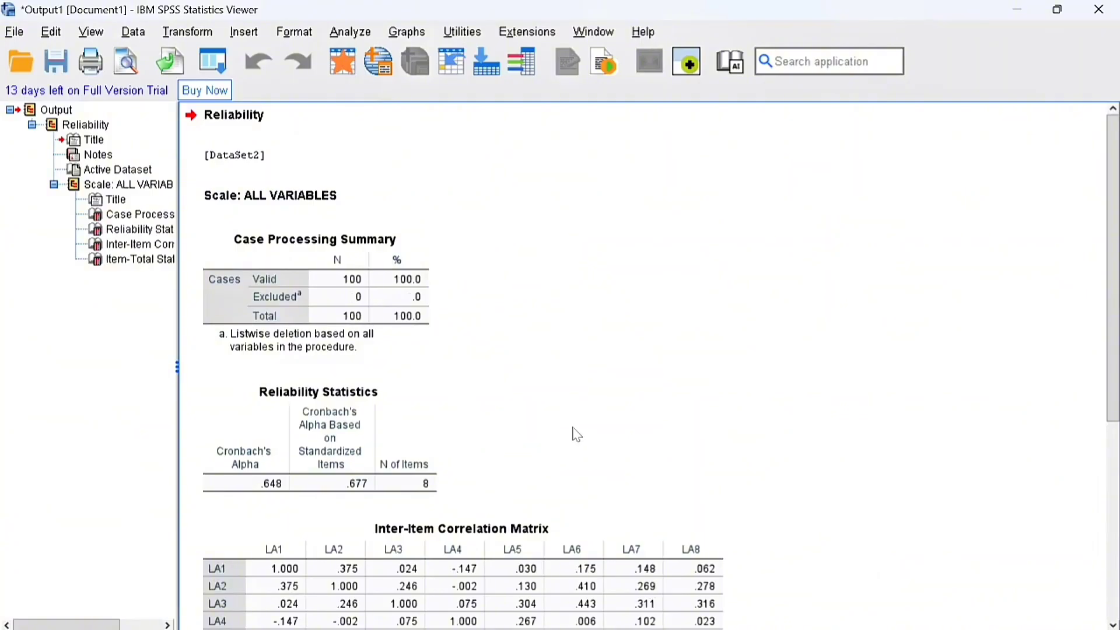
# Step: Examine the LA reliability output: Cronbach's alpha, the inter-item correlation matrix and the item-total statistics
pyautogui.scroll(-3, 567, 411)
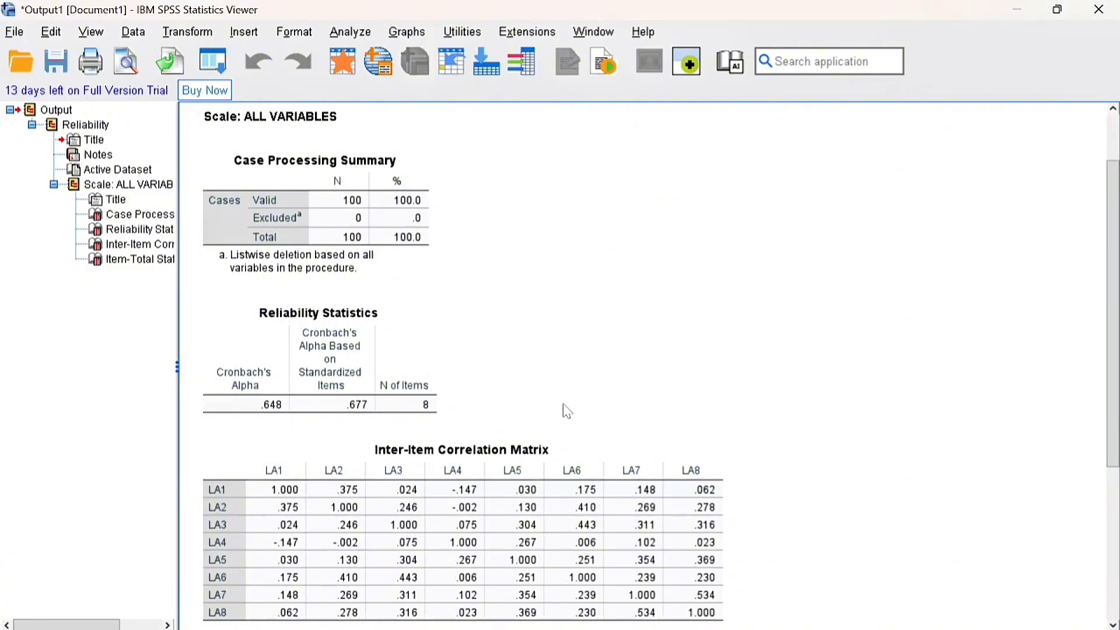
pyautogui.scroll(-3, 568, 412)
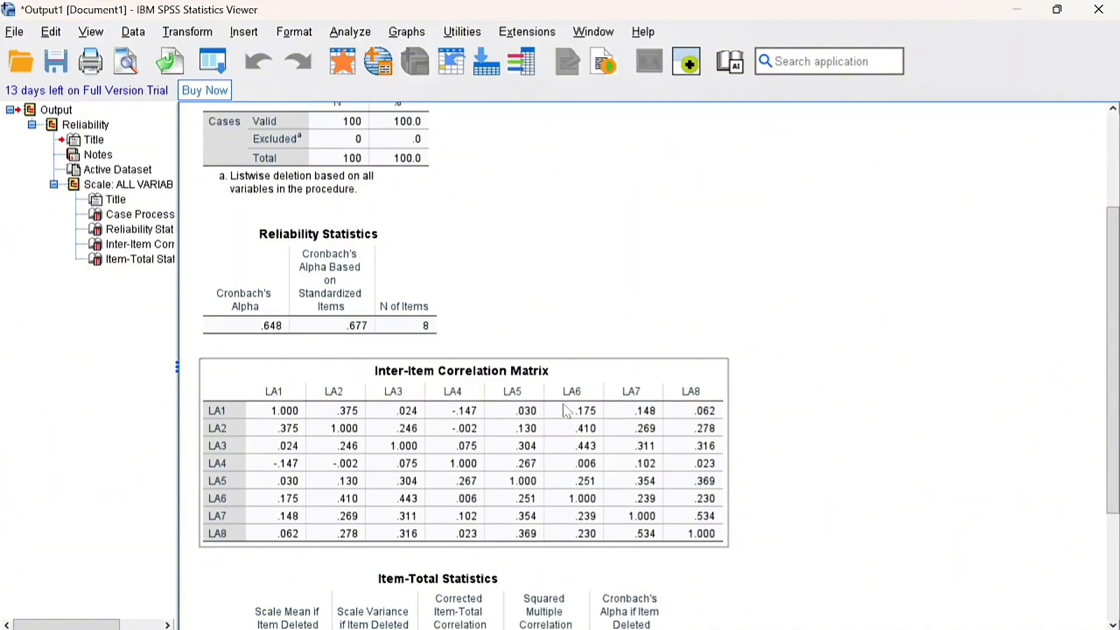
pyautogui.scroll(-3, 567, 412)
pyautogui.scroll(-4, 567, 412)
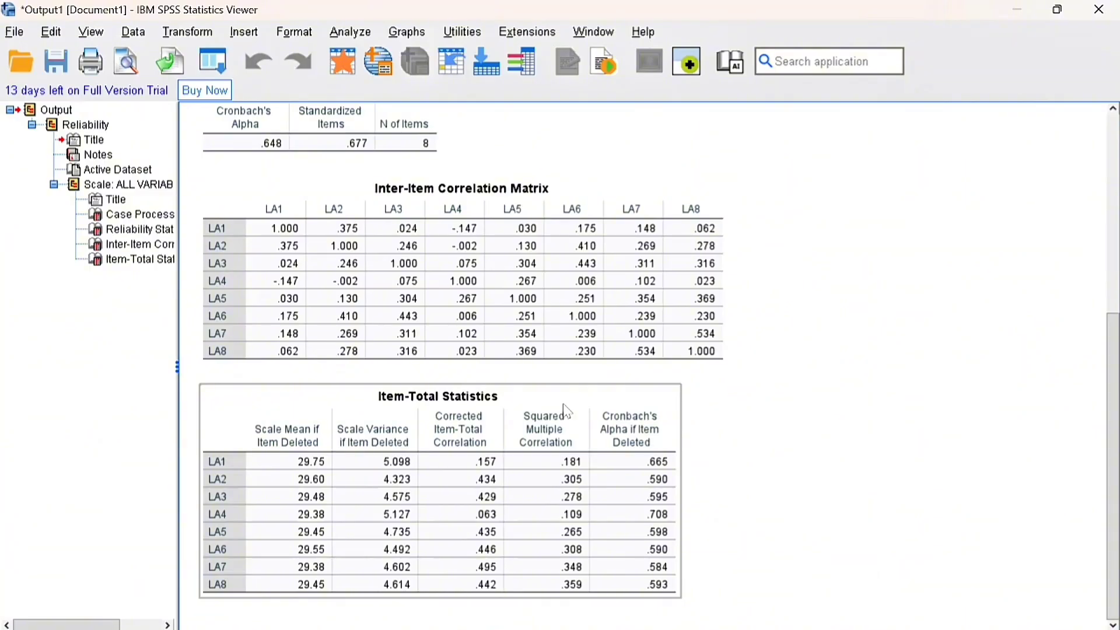
pyautogui.click(491, 441)
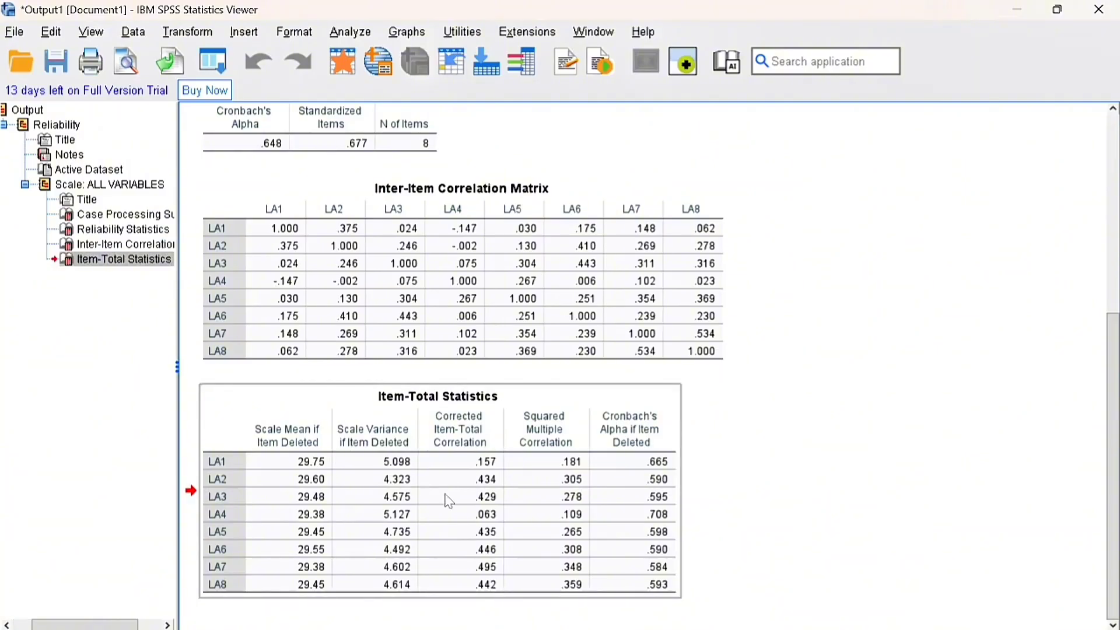
pyautogui.click(193, 507)
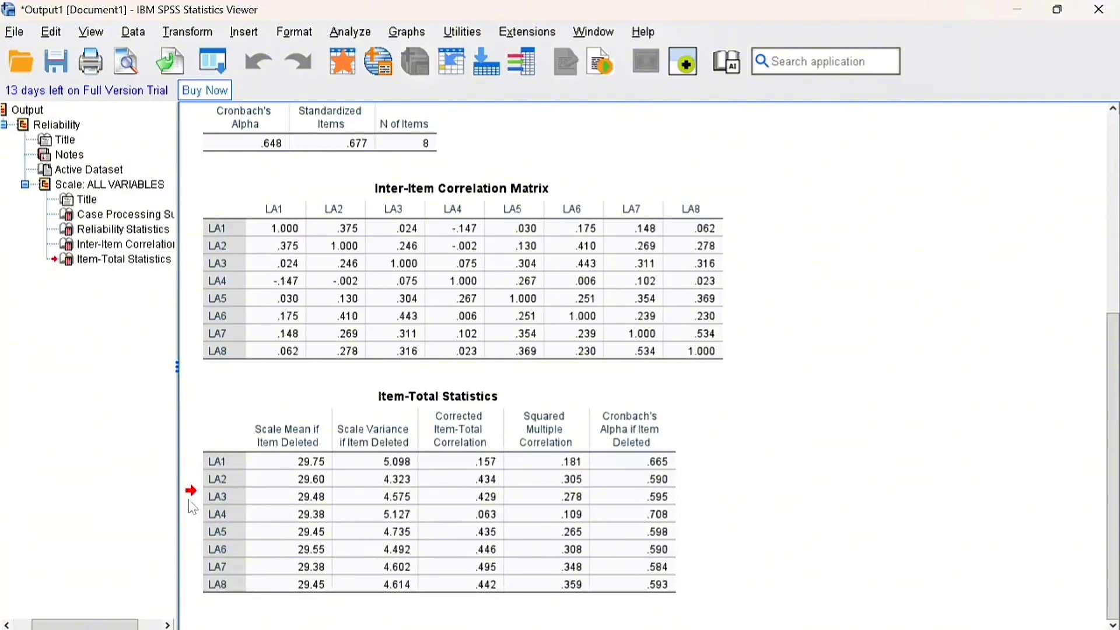
pyautogui.click(193, 508)
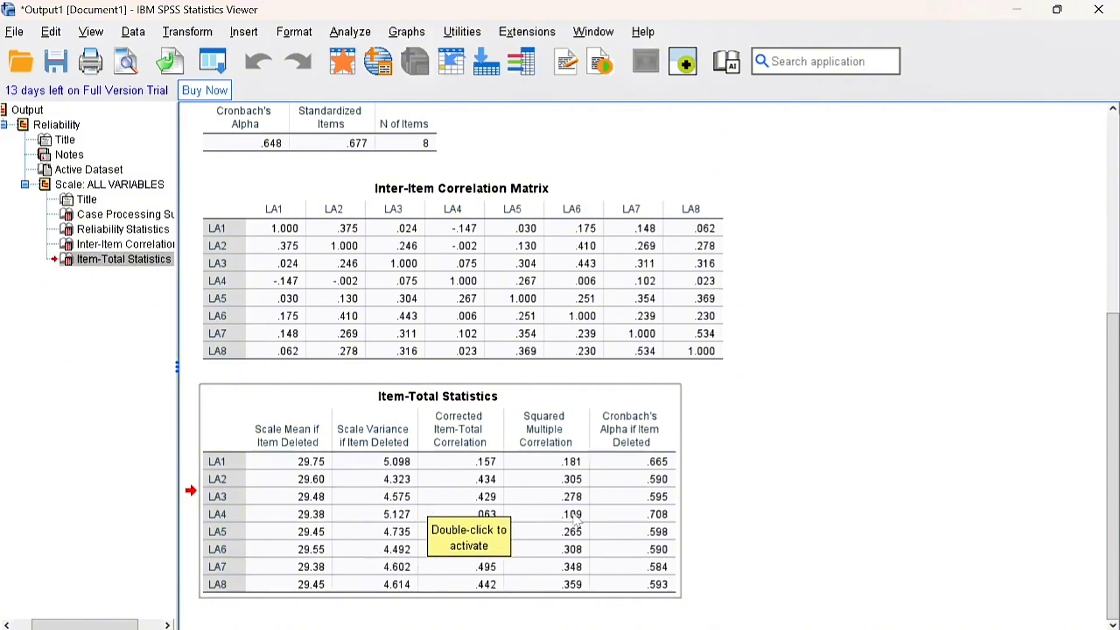
pyautogui.click(732, 494)
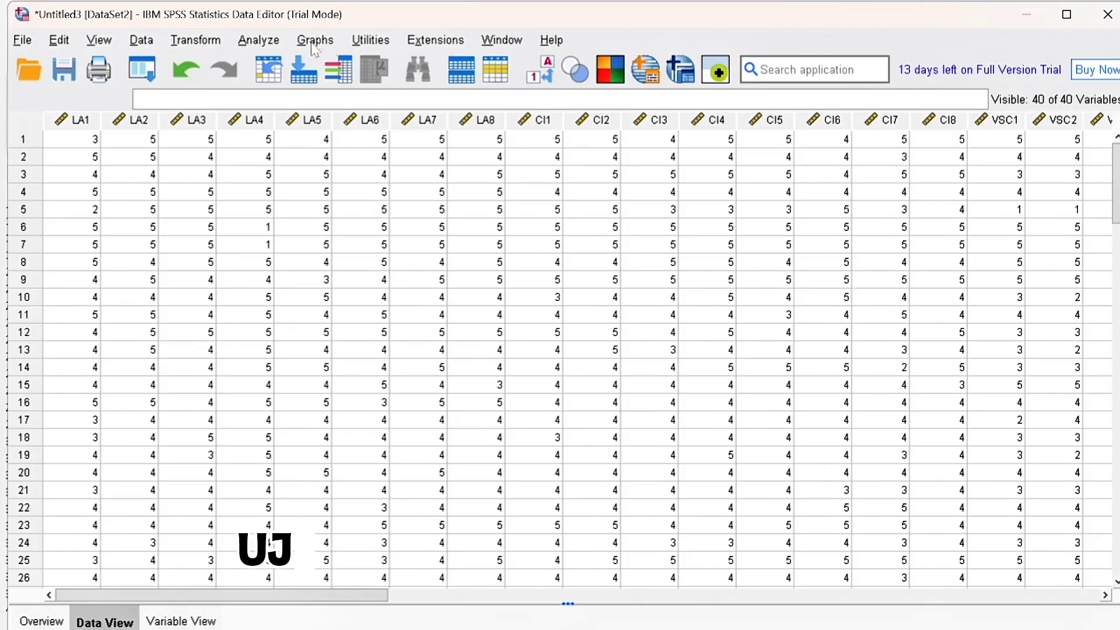
# Step: Start another Reliability Analysis from the data editor and add CI1 through CI8 to its items
pyautogui.click(259, 40)
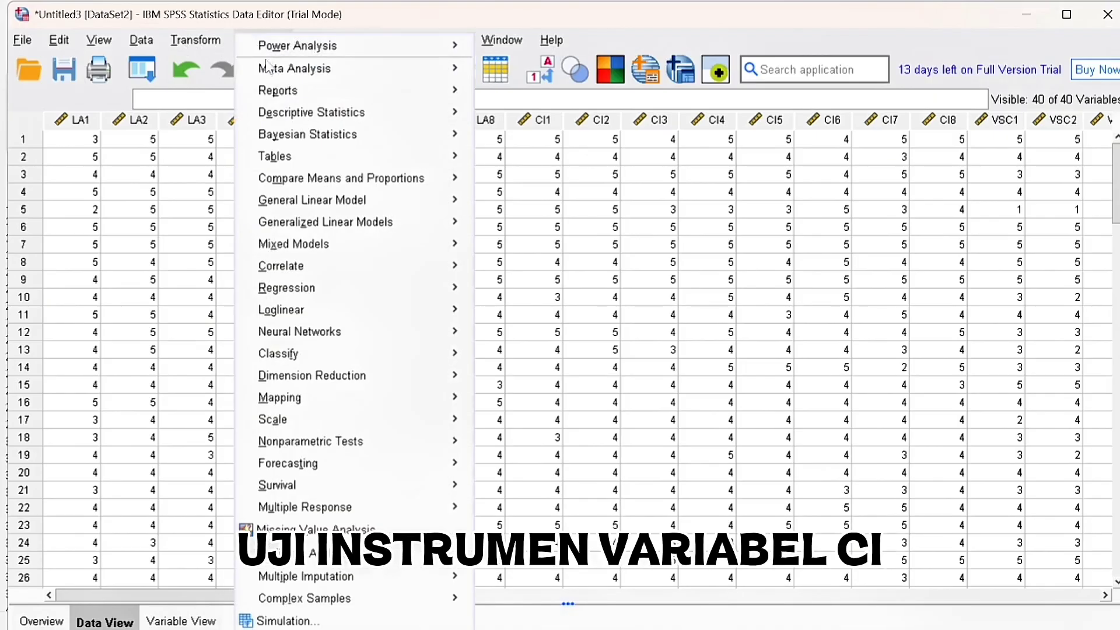
pyautogui.moveTo(309, 309)
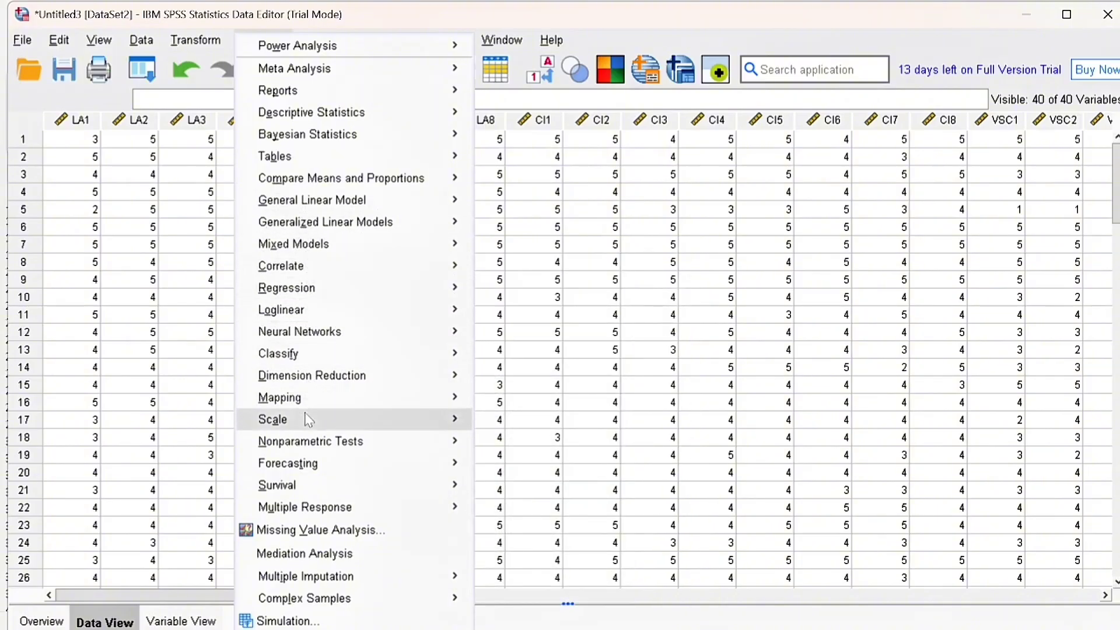
pyautogui.moveTo(459, 422)
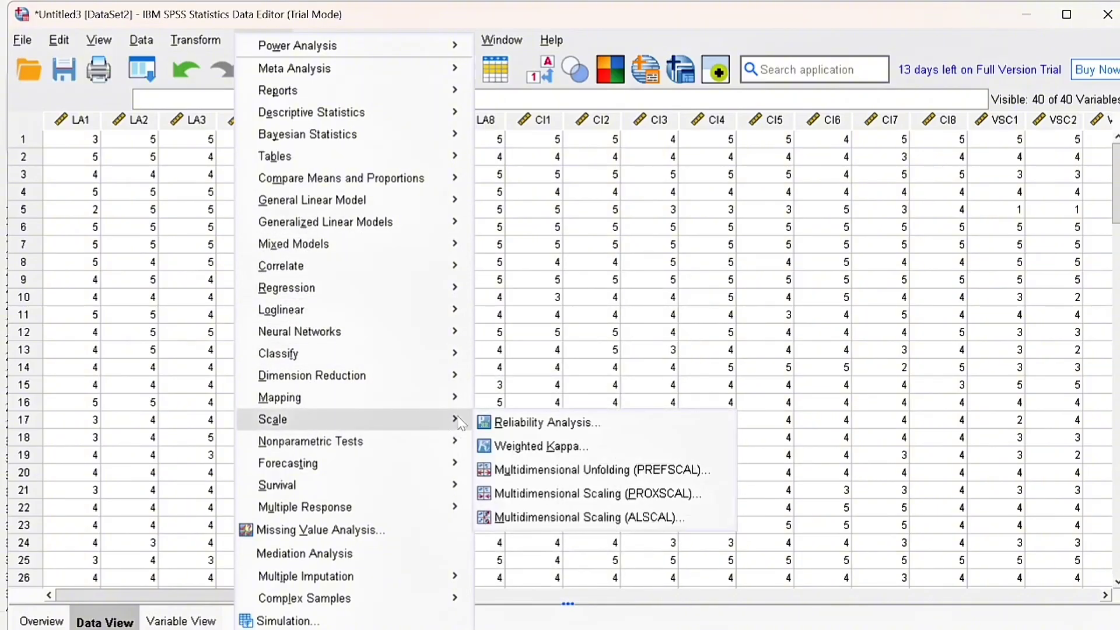
pyautogui.click(508, 421)
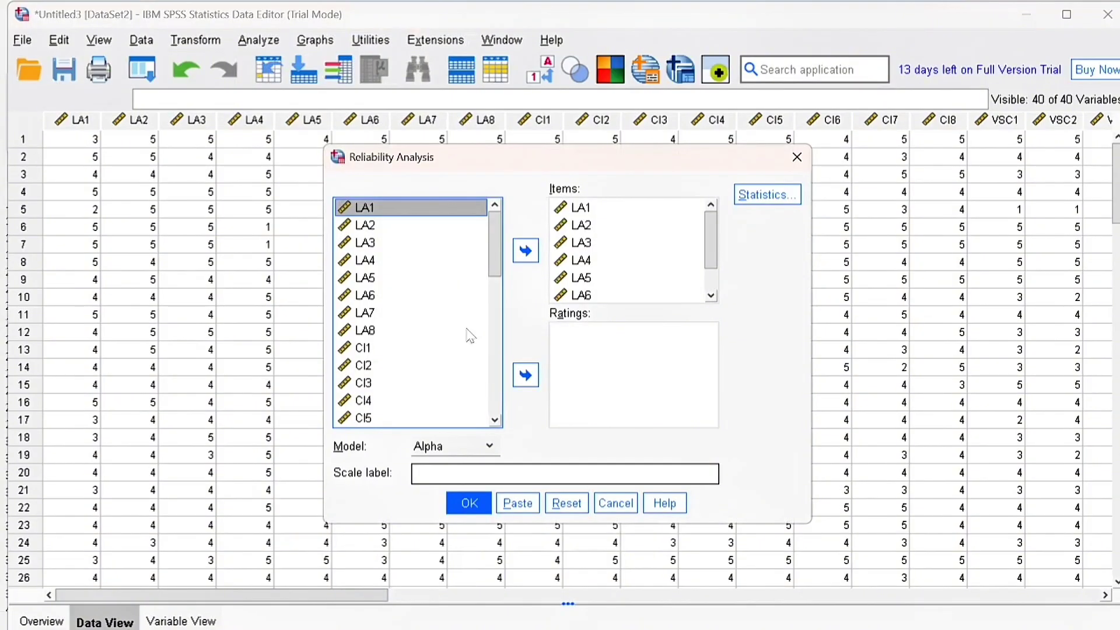
pyautogui.click(374, 348)
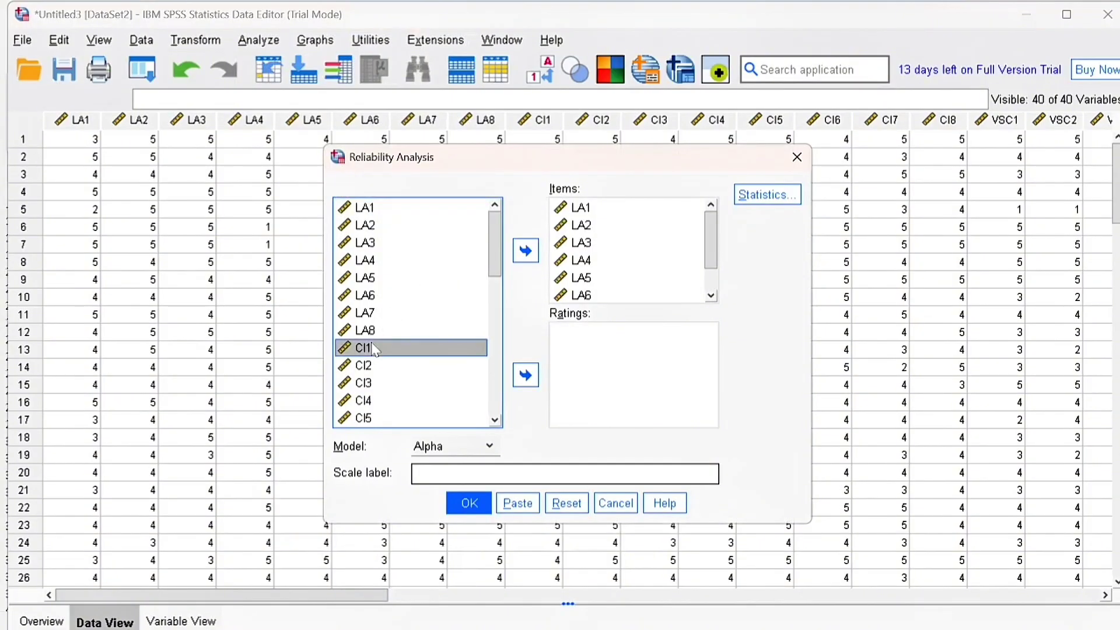
pyautogui.hotkey('shift', 'Down')
pyautogui.hotkey('shift', 'Down')
pyautogui.hotkey('shift', 'Down')
pyautogui.hotkey('shift', 'Down')
pyautogui.hotkey('shift', 'Down')
pyautogui.hotkey('shift', 'Down')
pyautogui.hotkey('shift', 'Down')
pyautogui.hotkey('shift', 'Down')
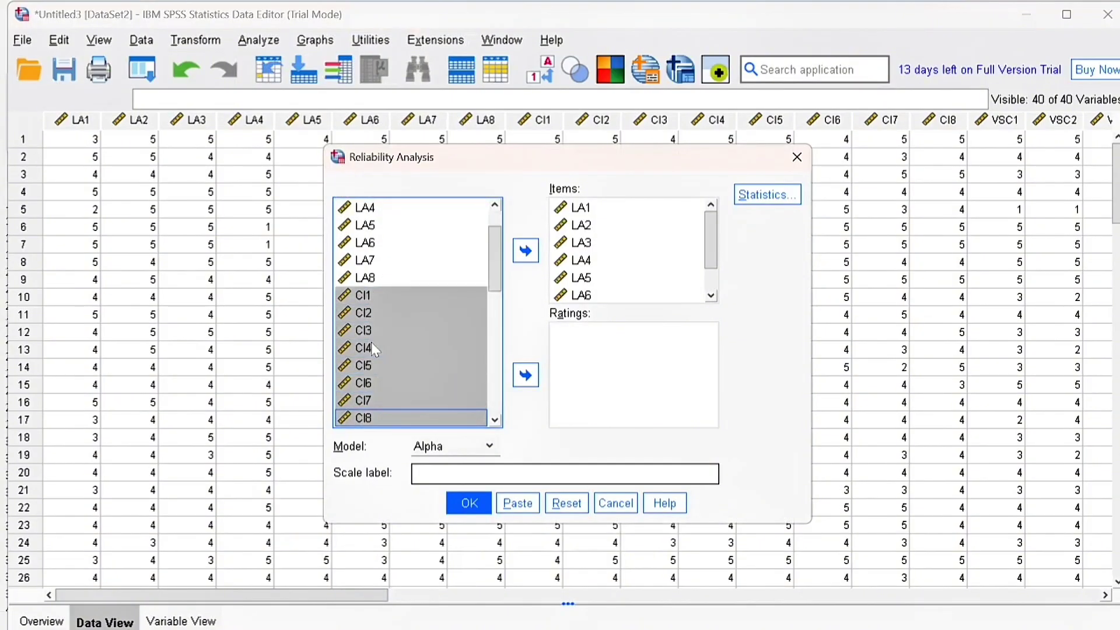
pyautogui.hotkey('shift', 'Up')
pyautogui.click(532, 252)
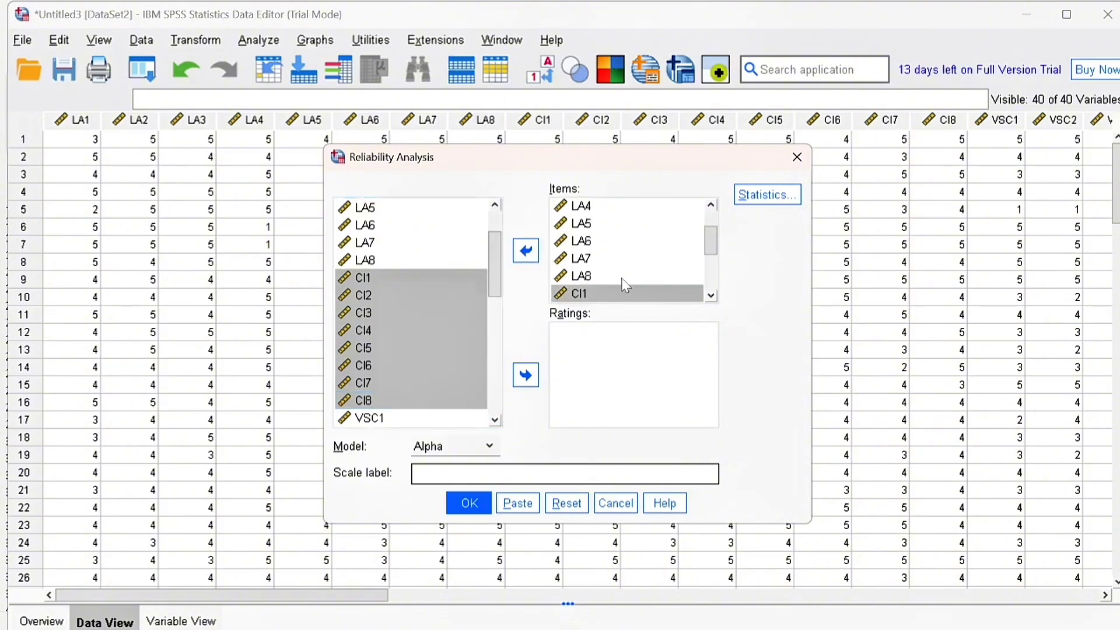
# Step: Remove LA1 through LA8 from the analysis items and check that only CI1 through CI8 are listed
pyautogui.click(622, 279)
pyautogui.hotkey('shift', 'Up')
pyautogui.hotkey('shift', 'Up')
pyautogui.hotkey('shift', 'Up')
pyautogui.hotkey('shift', 'Up')
pyautogui.hotkey('shift', 'Up')
pyautogui.hotkey('shift', 'Up')
pyautogui.hotkey('shift', 'Up')
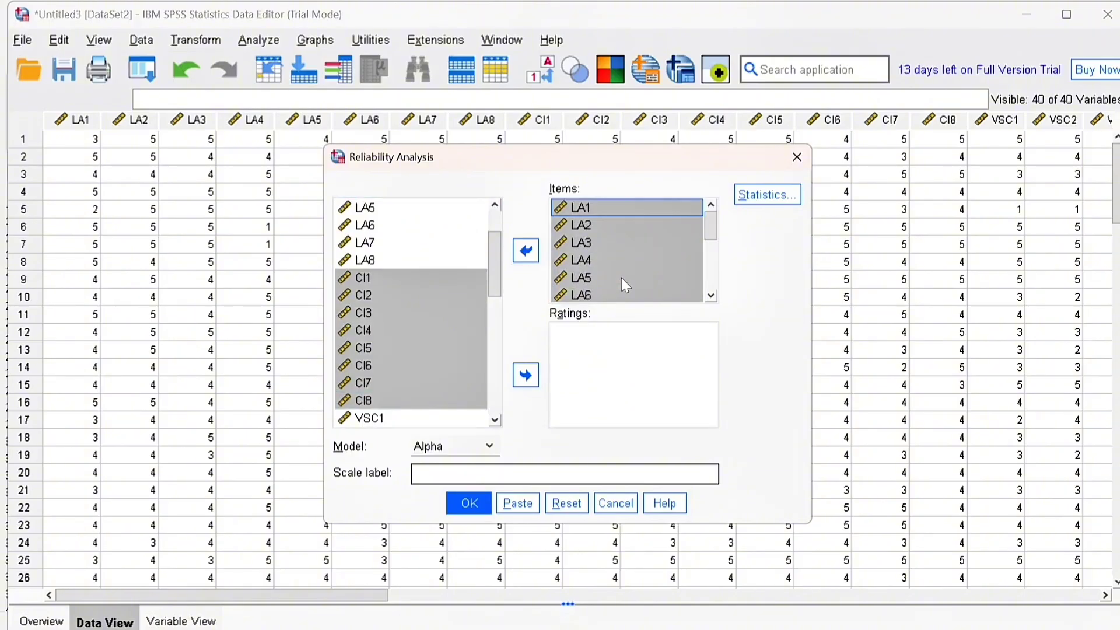
pyautogui.click(525, 251)
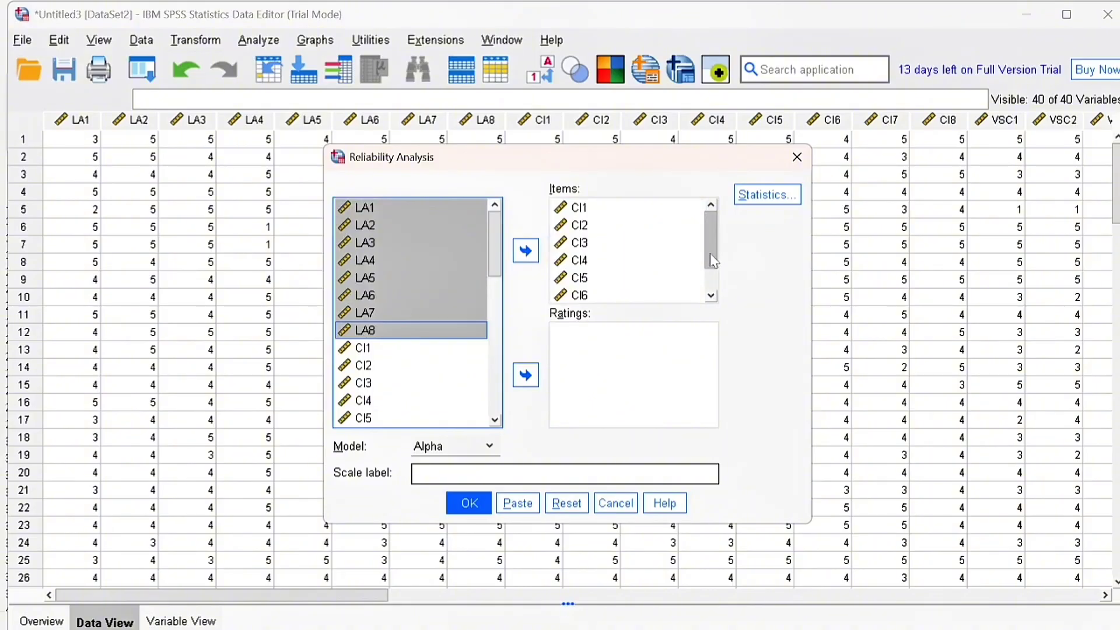
pyautogui.click(710, 296)
pyautogui.click(710, 297)
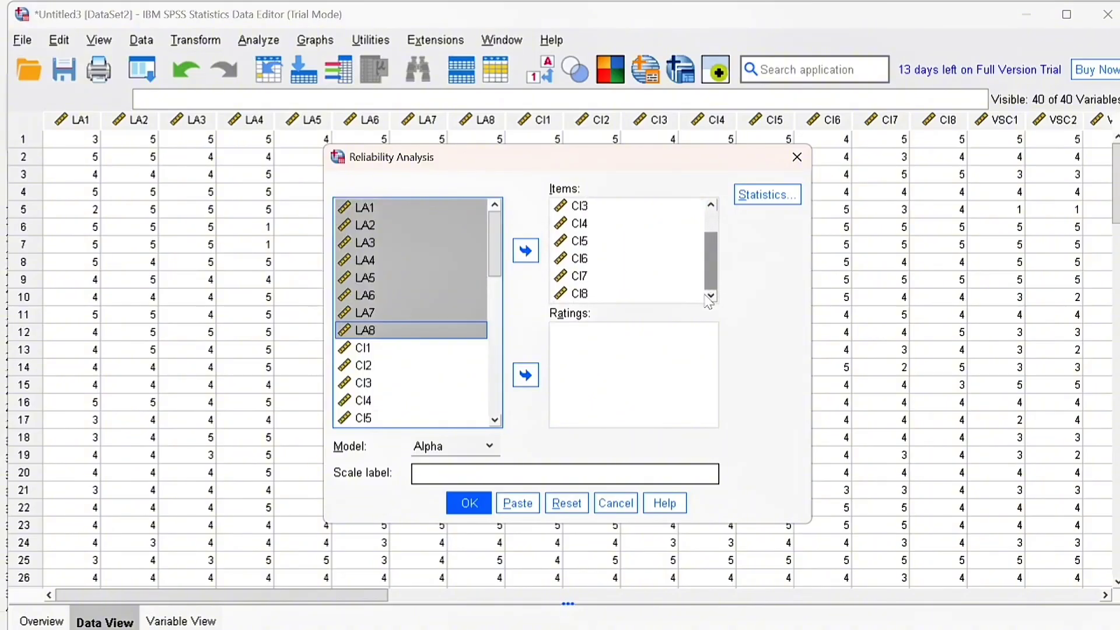
pyautogui.scroll(1, 705, 230)
# Step: Check that scale-if-item-deleted descriptives and inter-item correlations are selected, and run the reliability analysis for CI1 through CI8
pyautogui.click(752, 200)
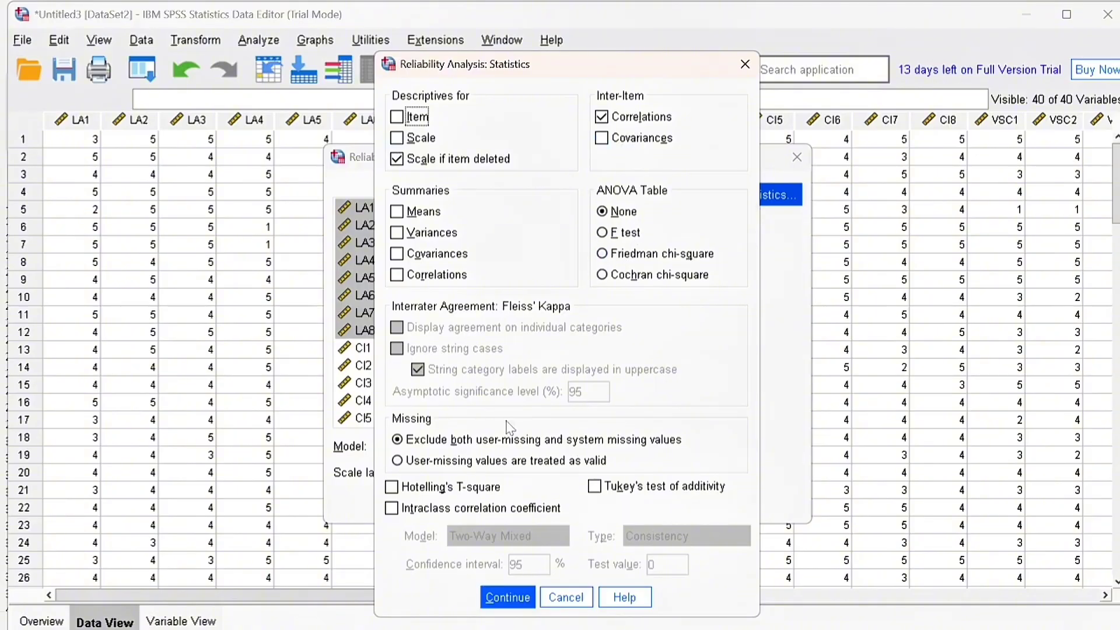
pyautogui.click(502, 597)
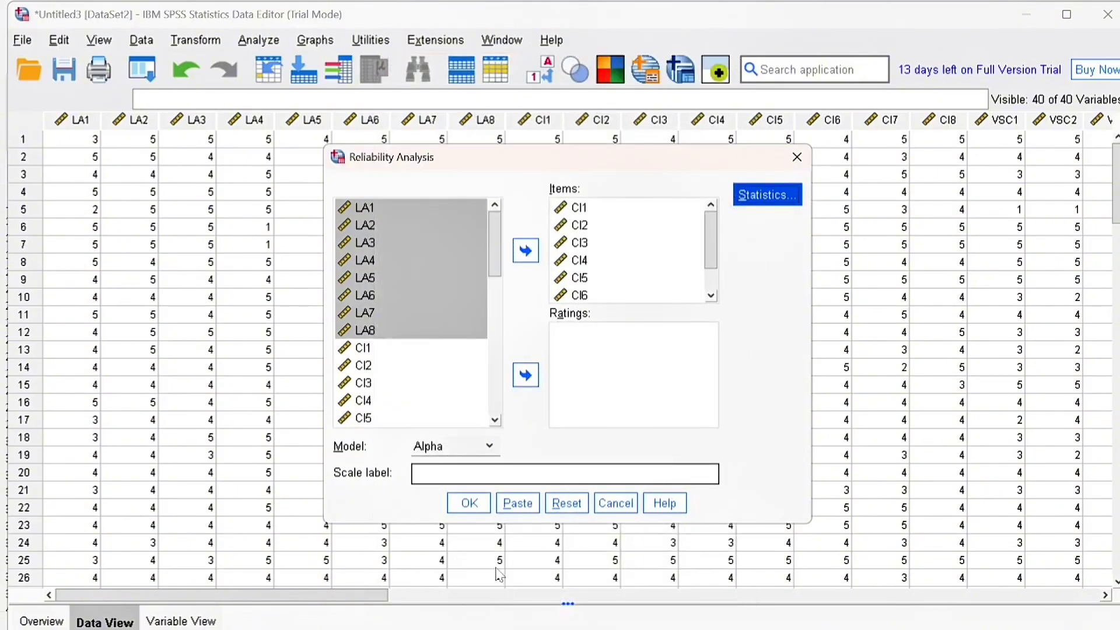
pyautogui.click(475, 504)
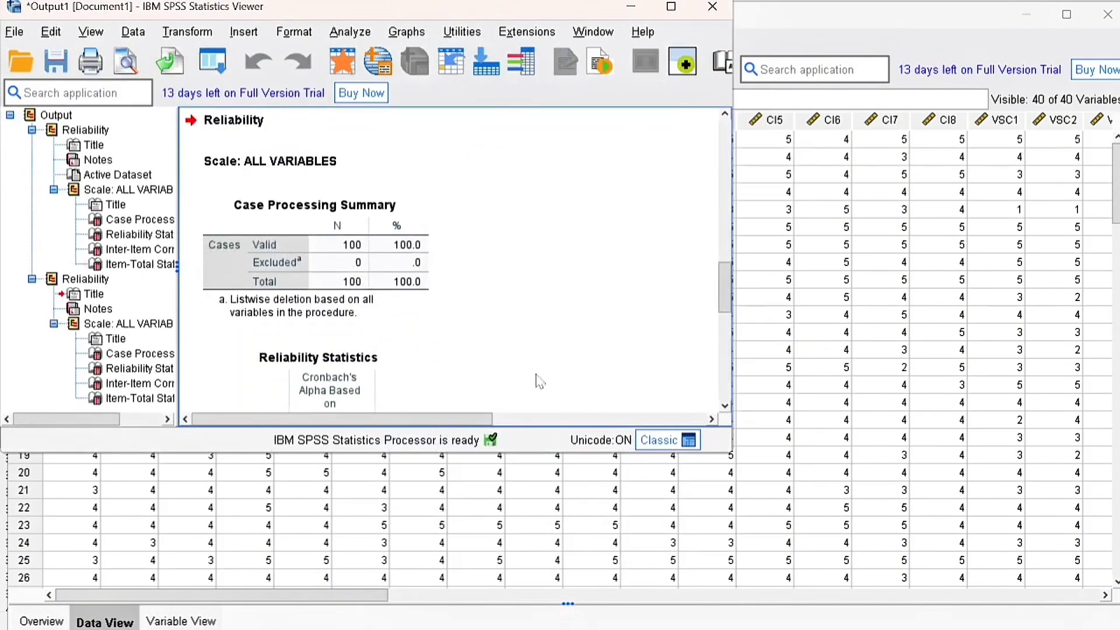
# Step: Maximize the output viewer and examine the CI reliability output: Cronbach's alpha, inter-item correlations and item-total statistics, comparing it with the LA results
pyautogui.click(672, 6)
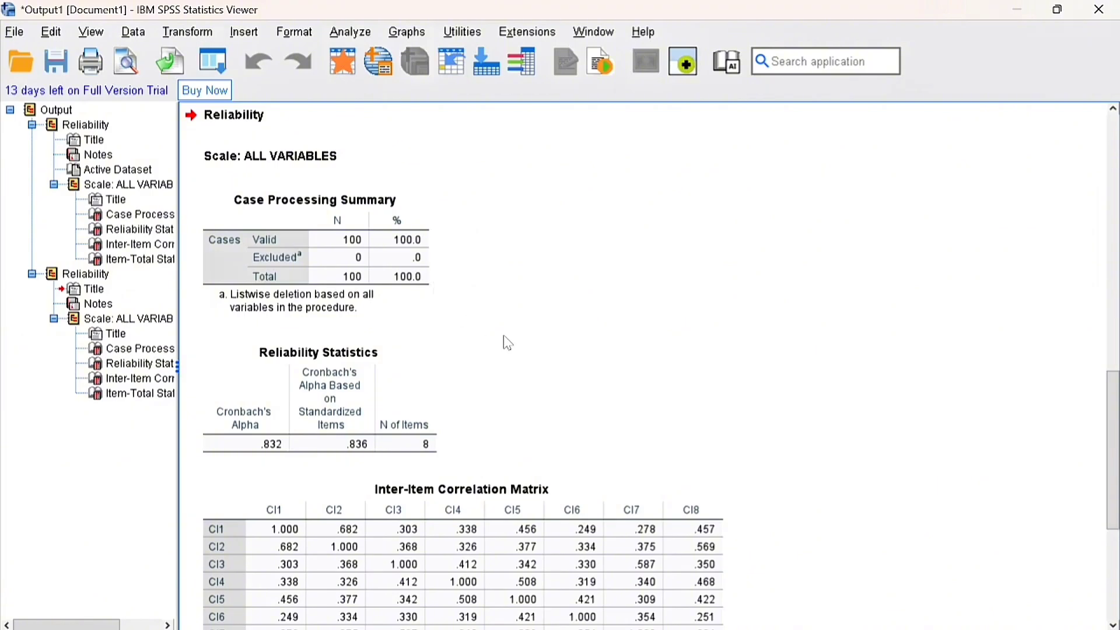
pyautogui.scroll(-3, 507, 343)
pyautogui.scroll(-6, 507, 342)
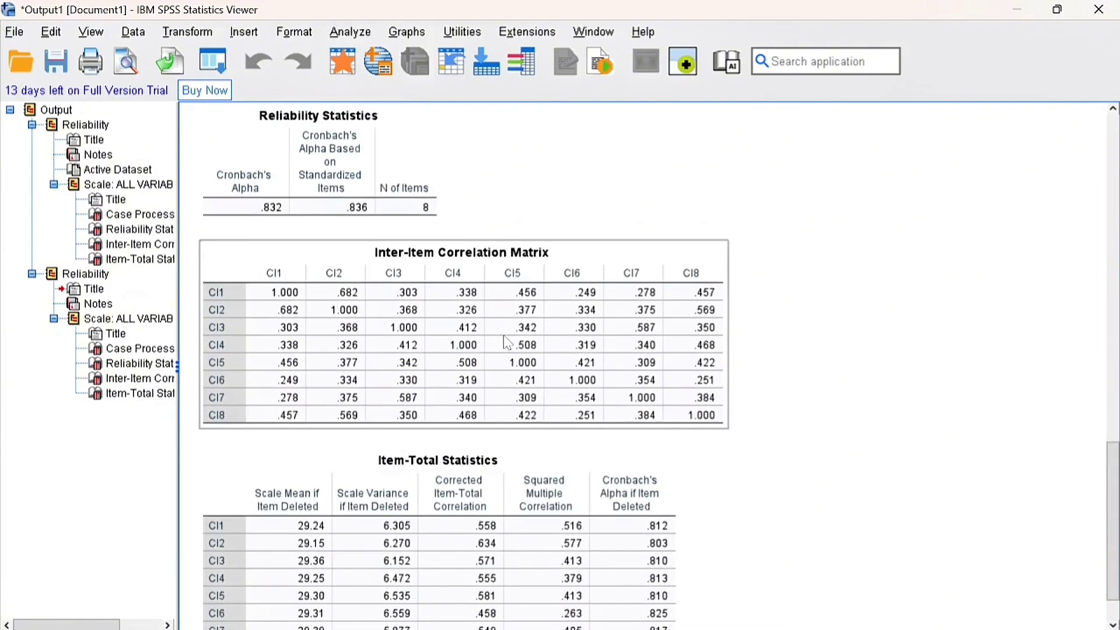
pyautogui.scroll(-2, 507, 342)
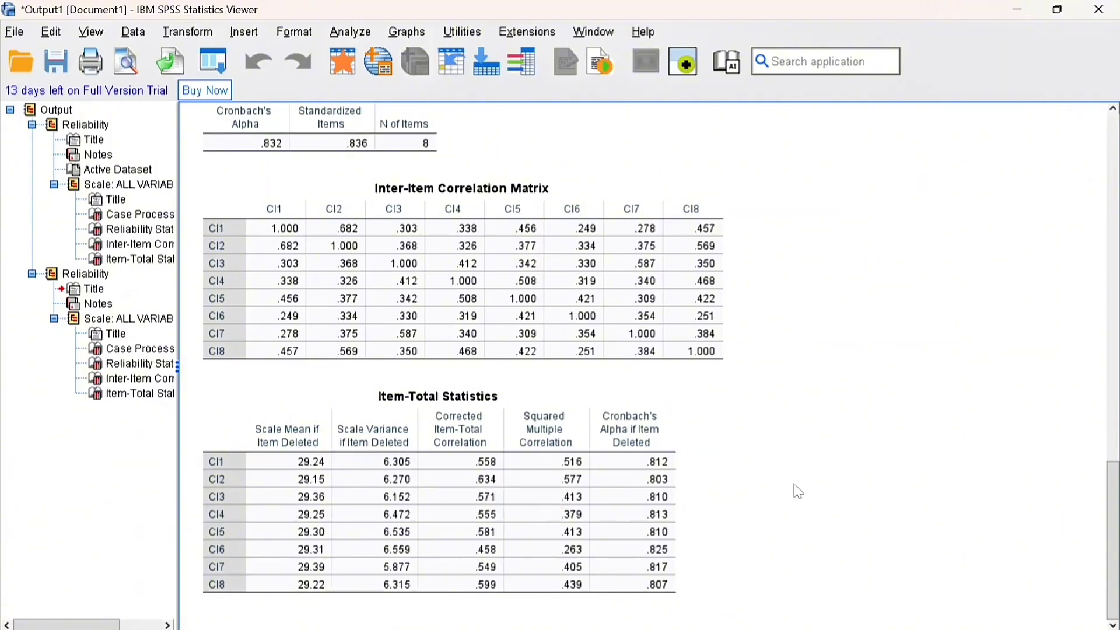
pyautogui.scroll(5, 793, 484)
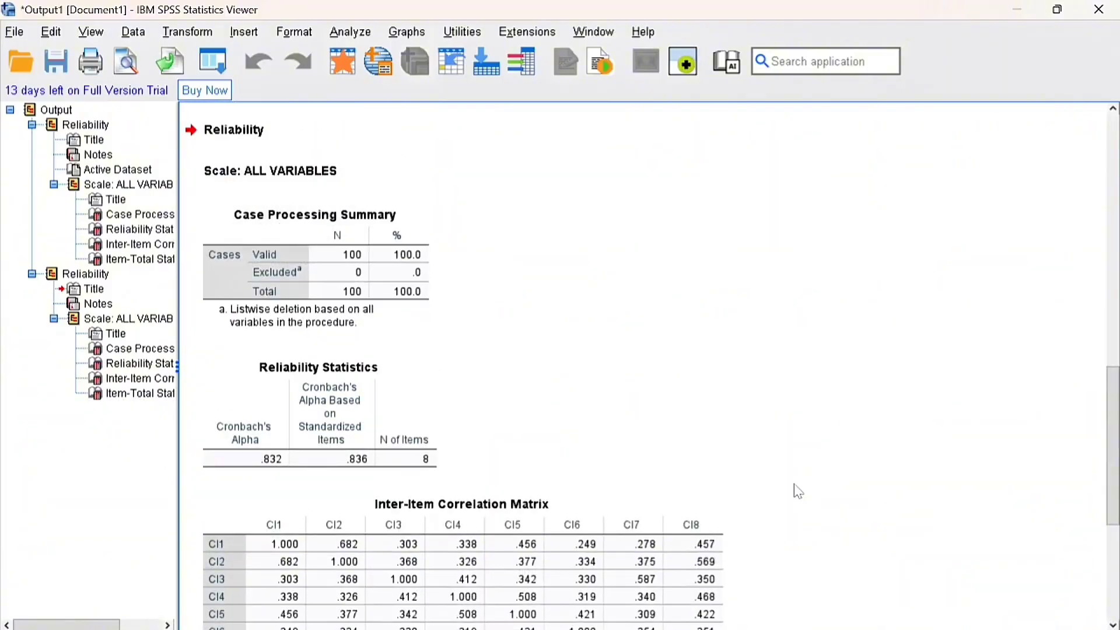
pyautogui.scroll(1, 795, 485)
pyautogui.scroll(2, 794, 488)
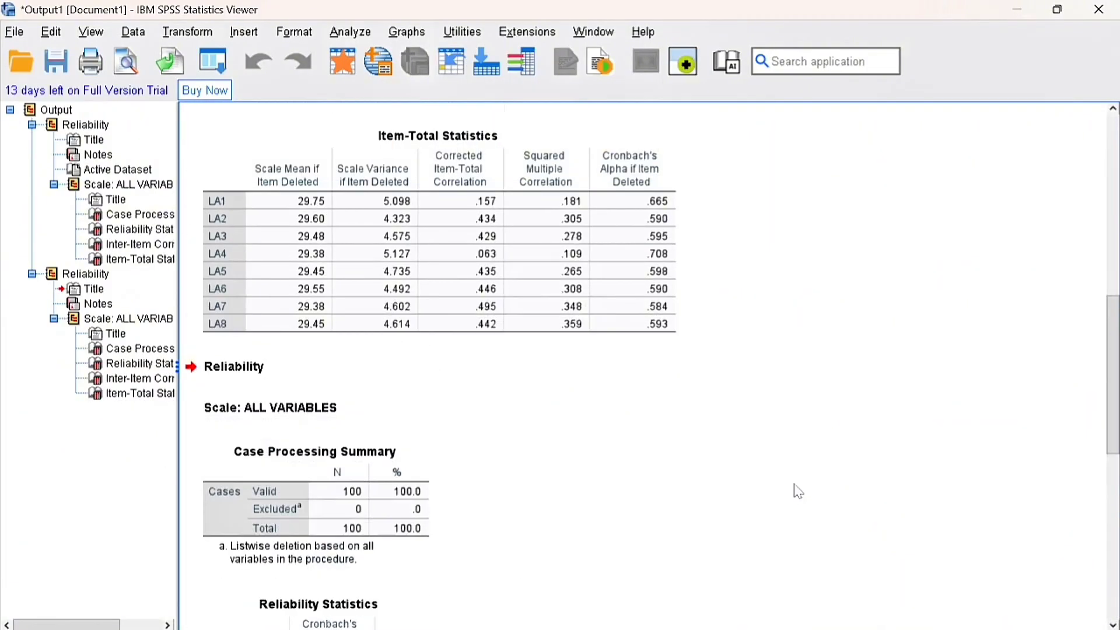
pyautogui.scroll(-1, 801, 493)
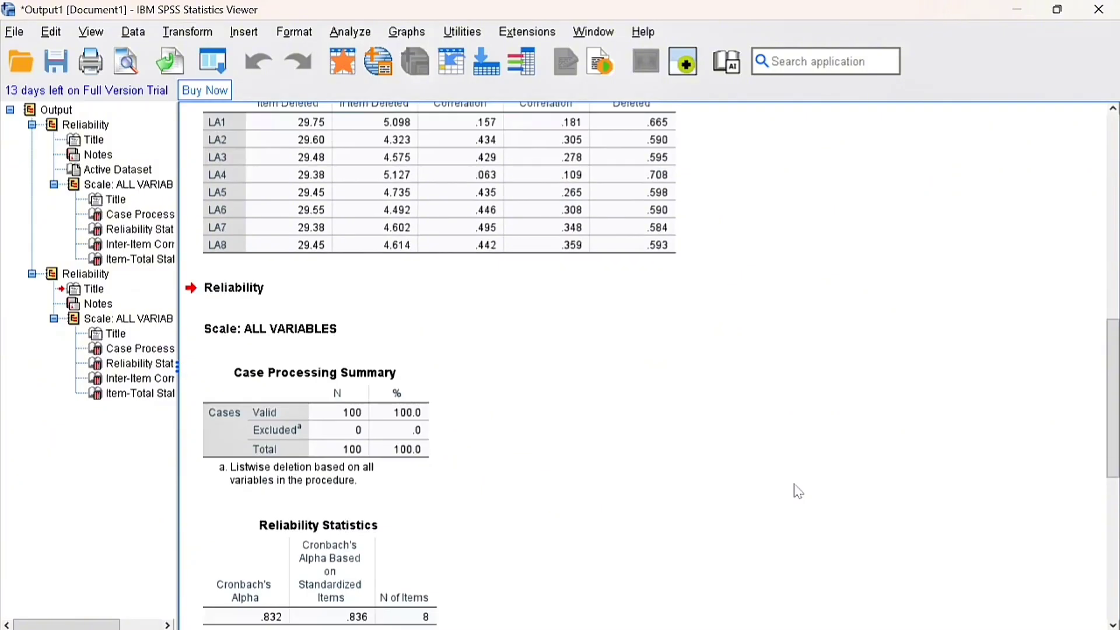
pyautogui.scroll(-1, 800, 492)
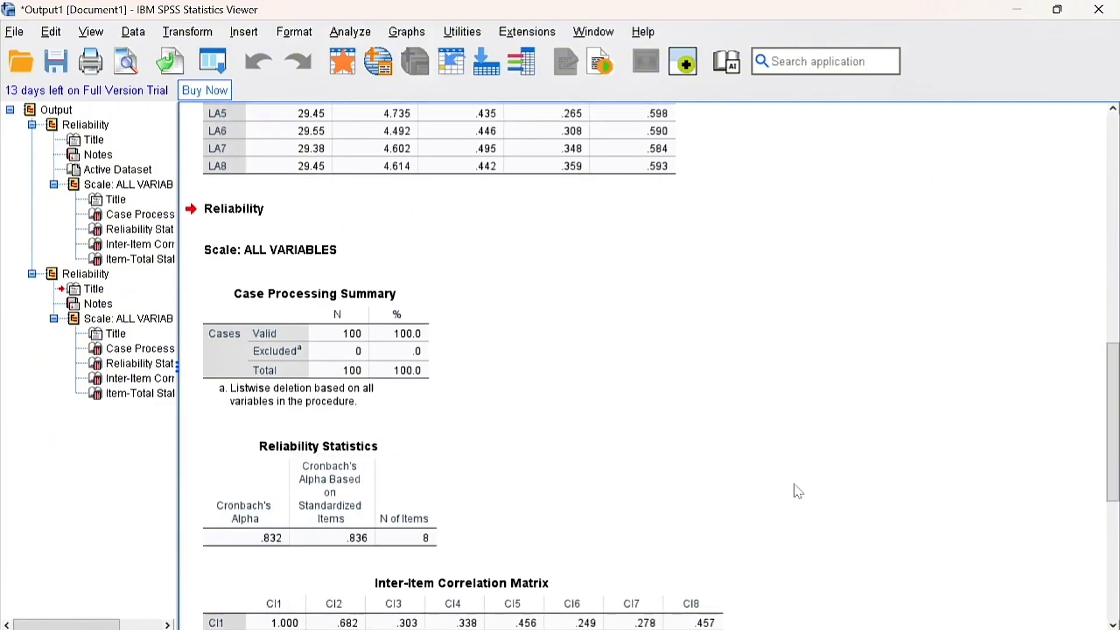
pyautogui.scroll(-1, 803, 494)
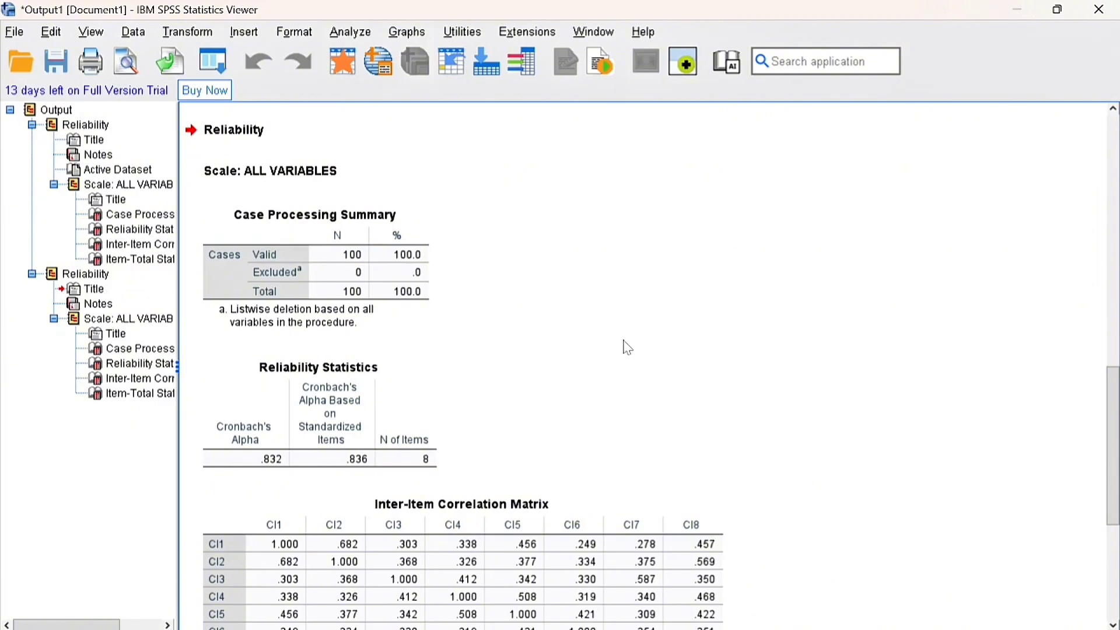
pyautogui.scroll(-4, 628, 348)
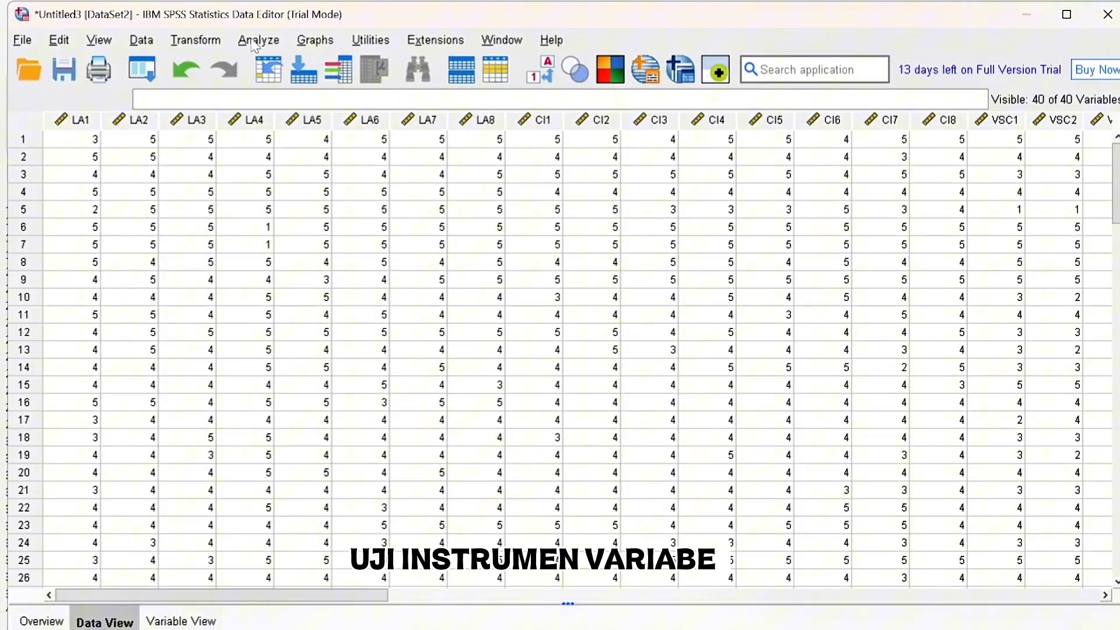
# Step: Start another Reliability Analysis from the data editor and remove CI1 through CI8 from its items
pyautogui.click(255, 43)
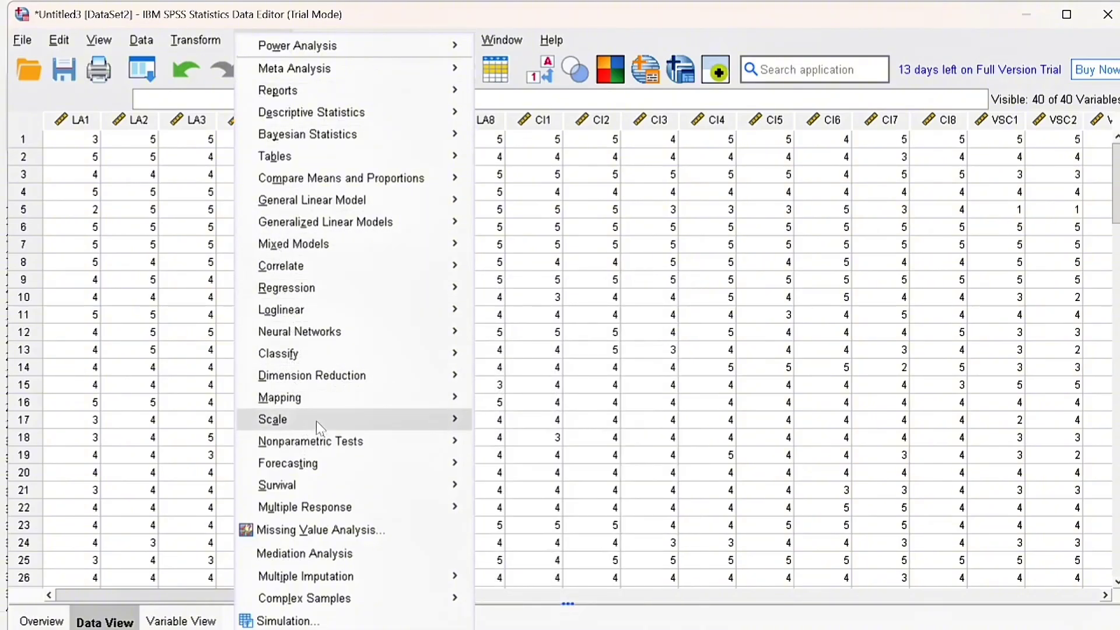
pyautogui.moveTo(431, 427)
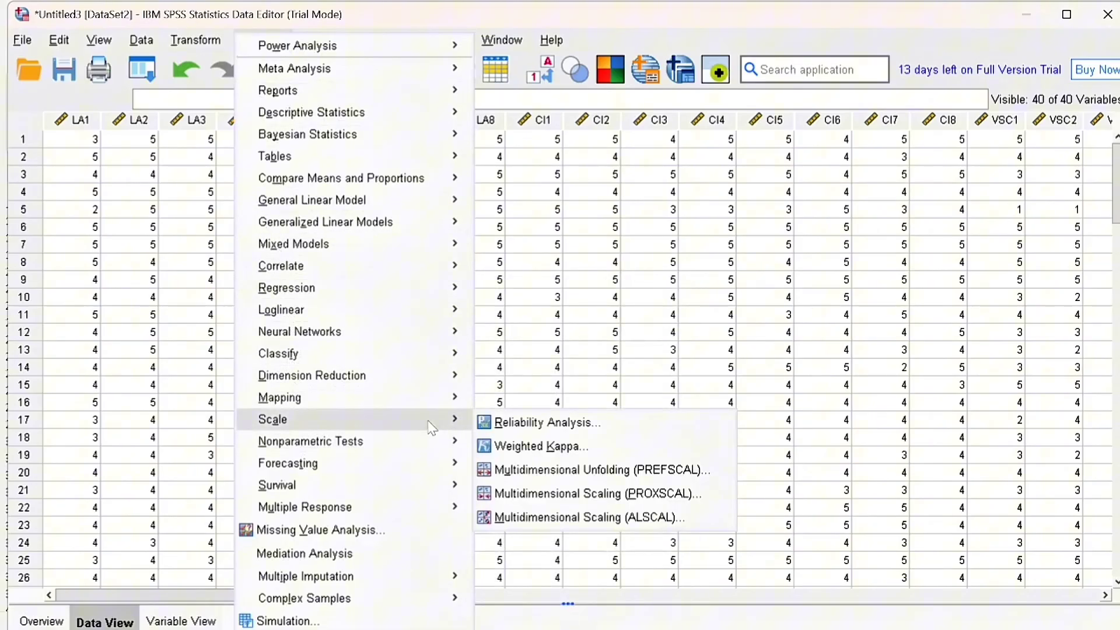
pyautogui.click(517, 427)
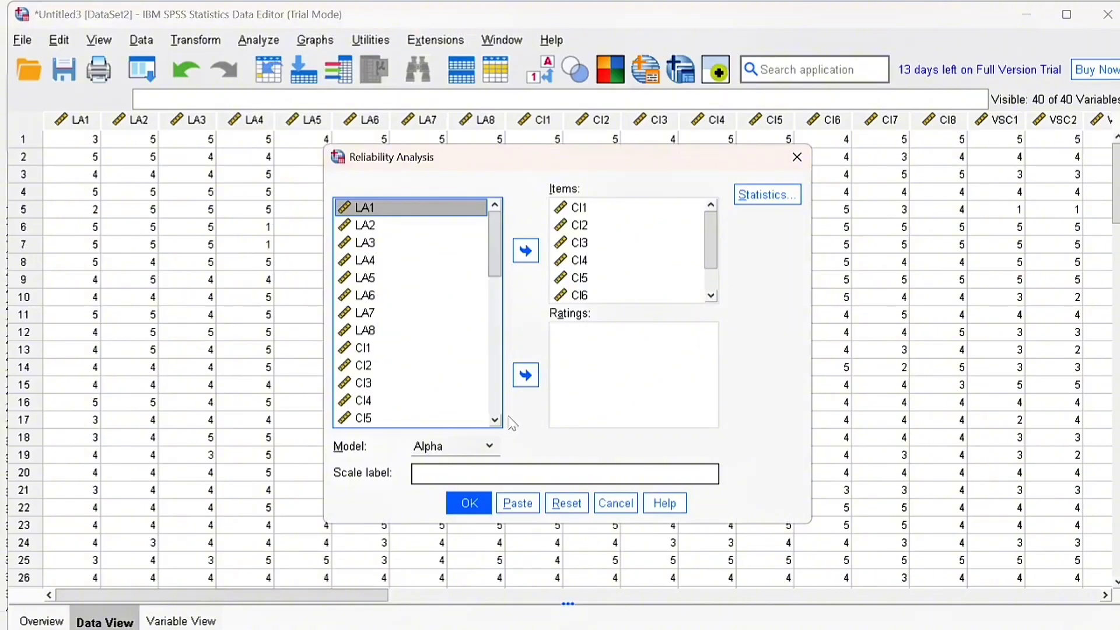
pyautogui.click(588, 219)
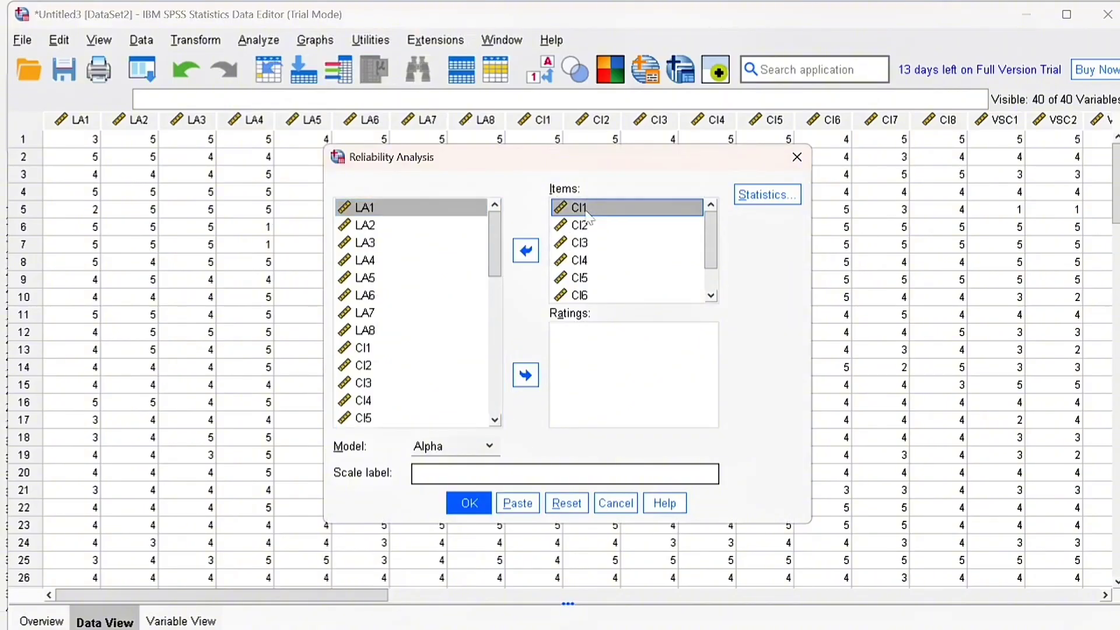
pyautogui.hotkey('shift', 'Down')
pyautogui.hotkey('shift', 'Down')
pyautogui.hotkey('shift', 'Down')
pyautogui.hotkey('shift', 'Down')
pyautogui.hotkey('shift', 'Down')
pyautogui.hotkey('shift', 'Down')
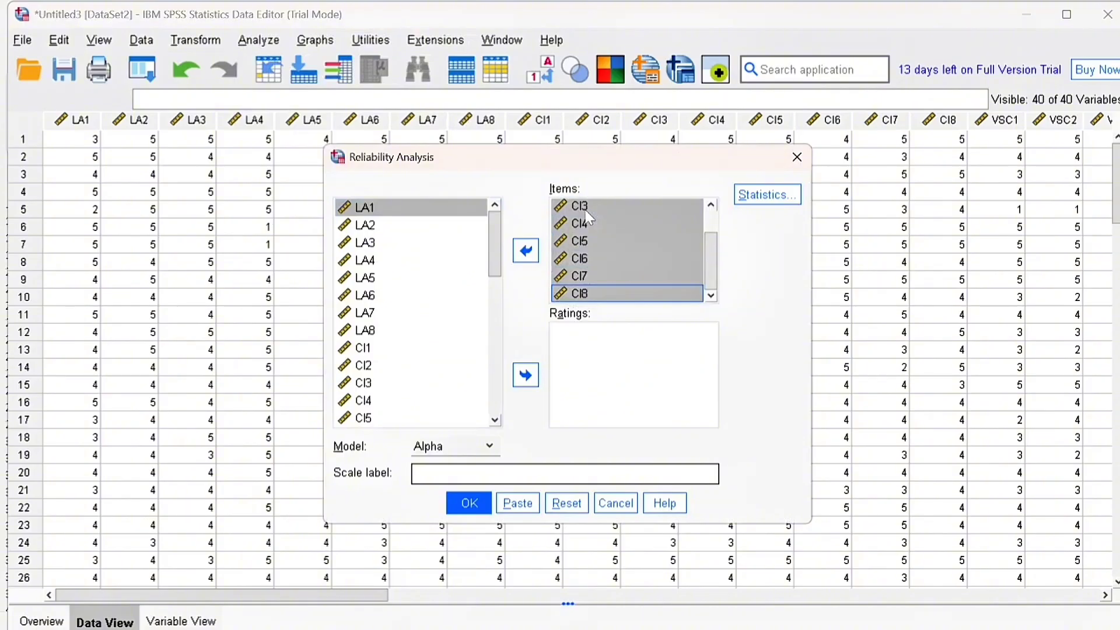
pyautogui.click(525, 251)
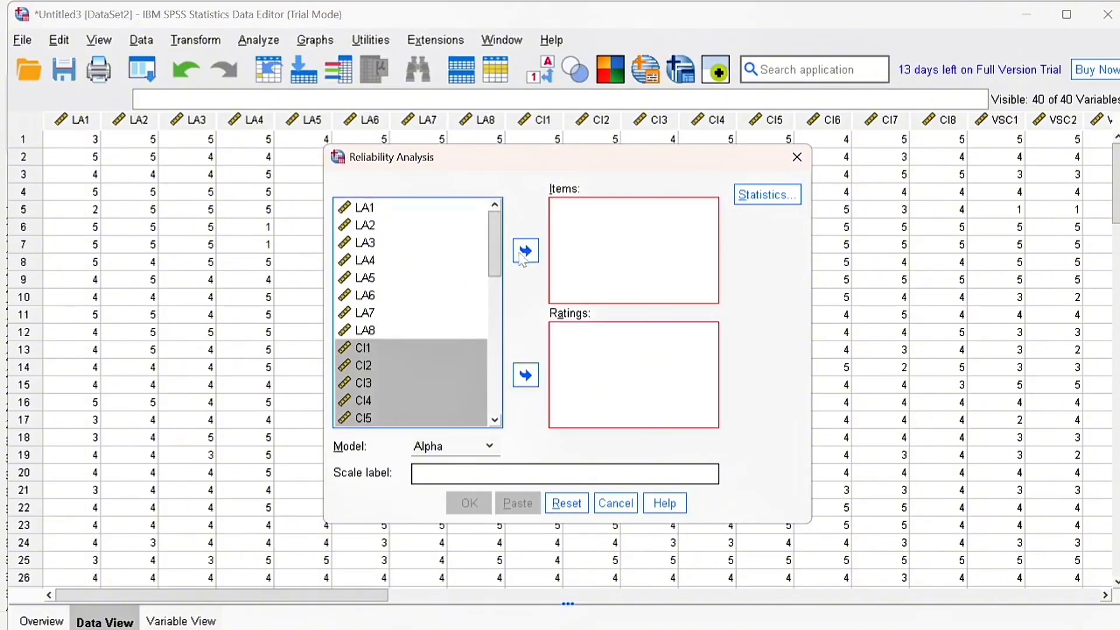
# Step: Add VSC1 through VSC8 to the analysis items and run the reliability analysis
pyautogui.scroll(-5, 478, 303)
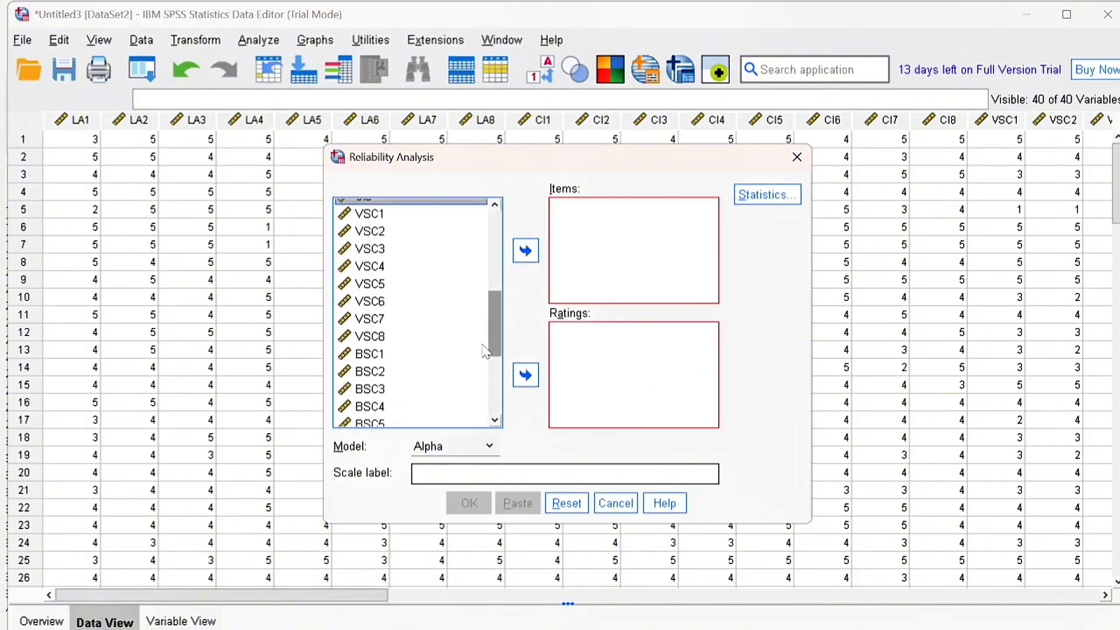
pyautogui.click(391, 217)
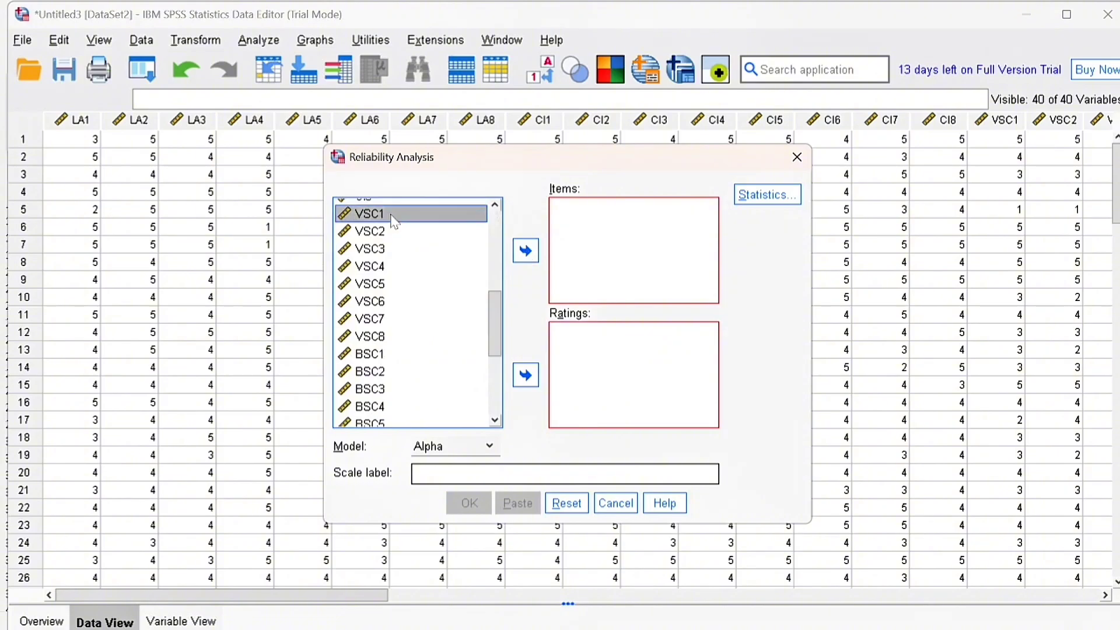
pyautogui.hotkey('shift', 'Down')
pyautogui.hotkey('shift', 'Down')
pyautogui.hotkey('shift', 'Down')
pyautogui.hotkey('shift', 'Down')
pyautogui.hotkey('shift', 'Down')
pyautogui.hotkey('shift', 'Down')
pyautogui.hotkey('shift', 'Down')
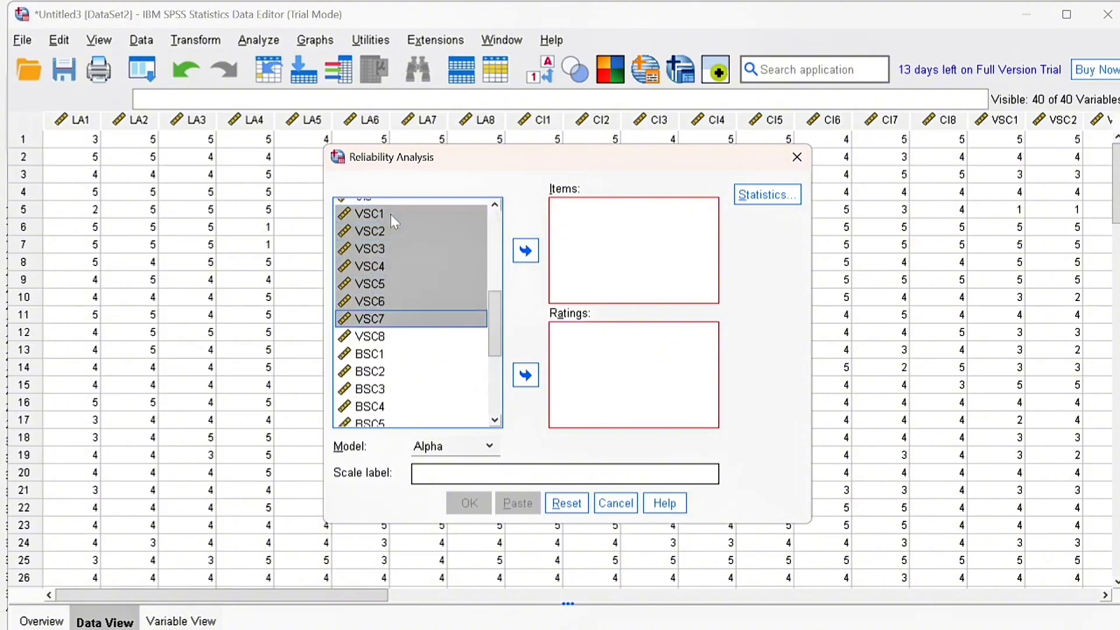
pyautogui.click(523, 241)
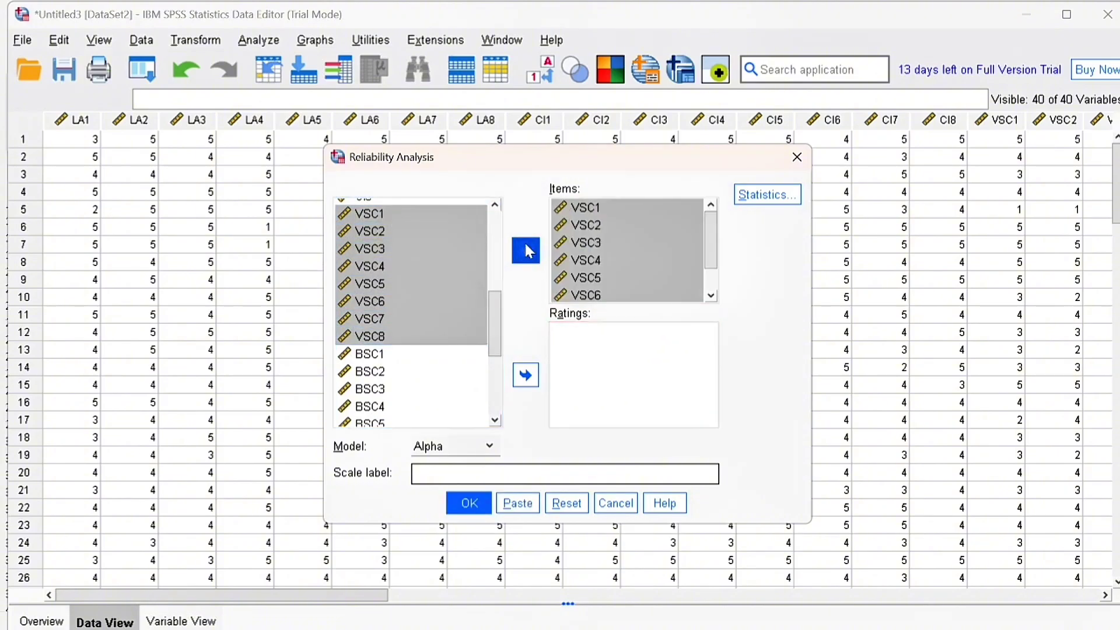
pyautogui.click(468, 505)
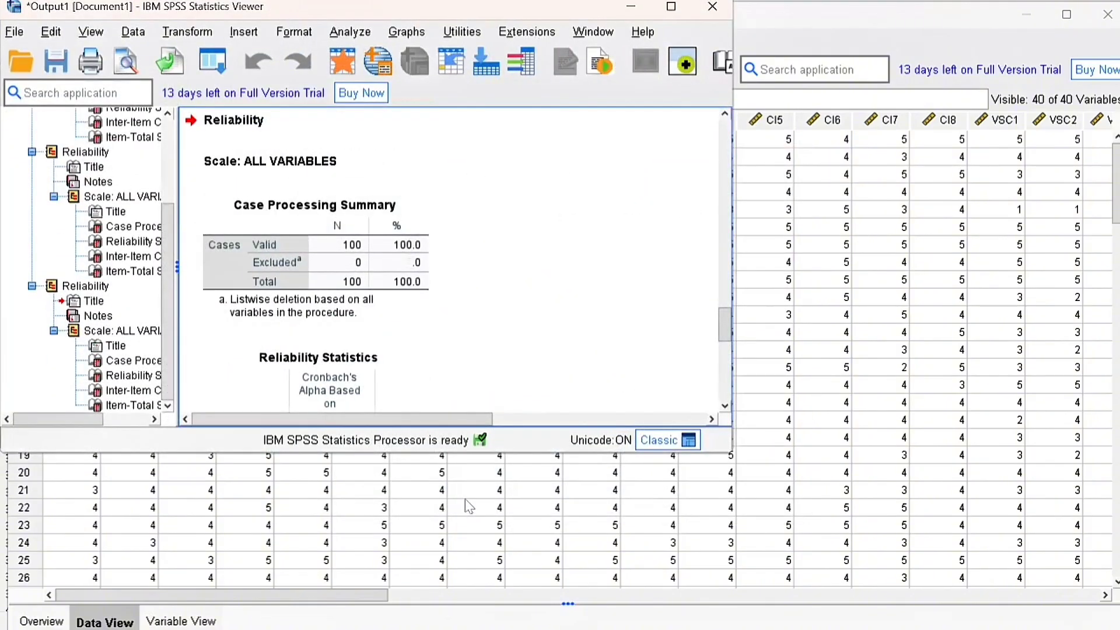
# Step: Maximize the output viewer and examine the VSC results: Cronbach's alpha, the inter-item correlation matrix and the item-total statistics
pyautogui.click(684, 7)
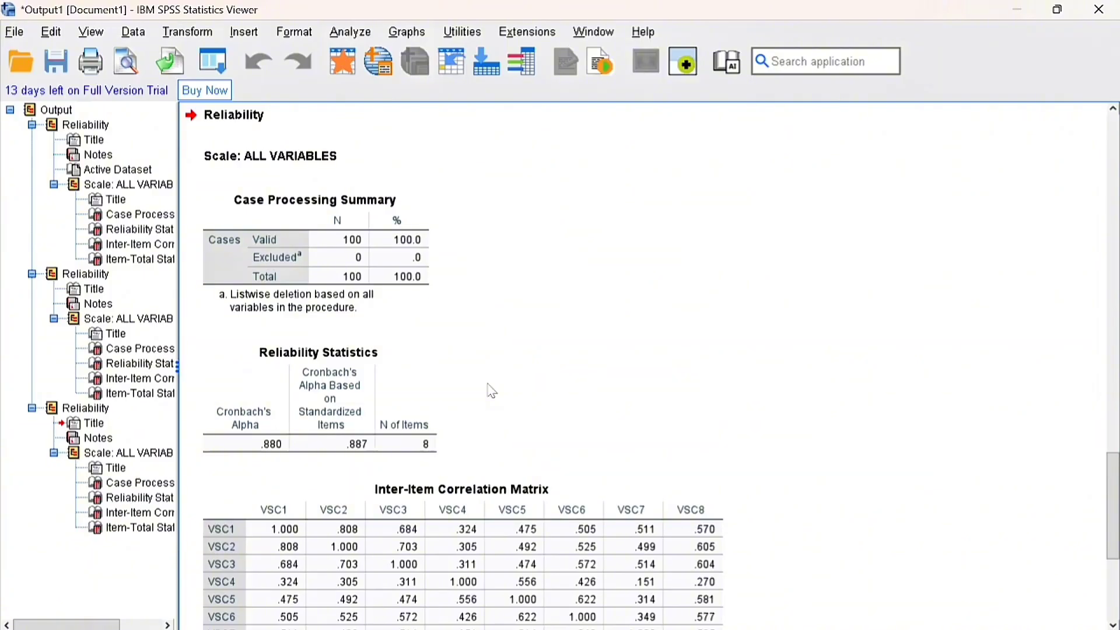
pyautogui.scroll(-3, 492, 392)
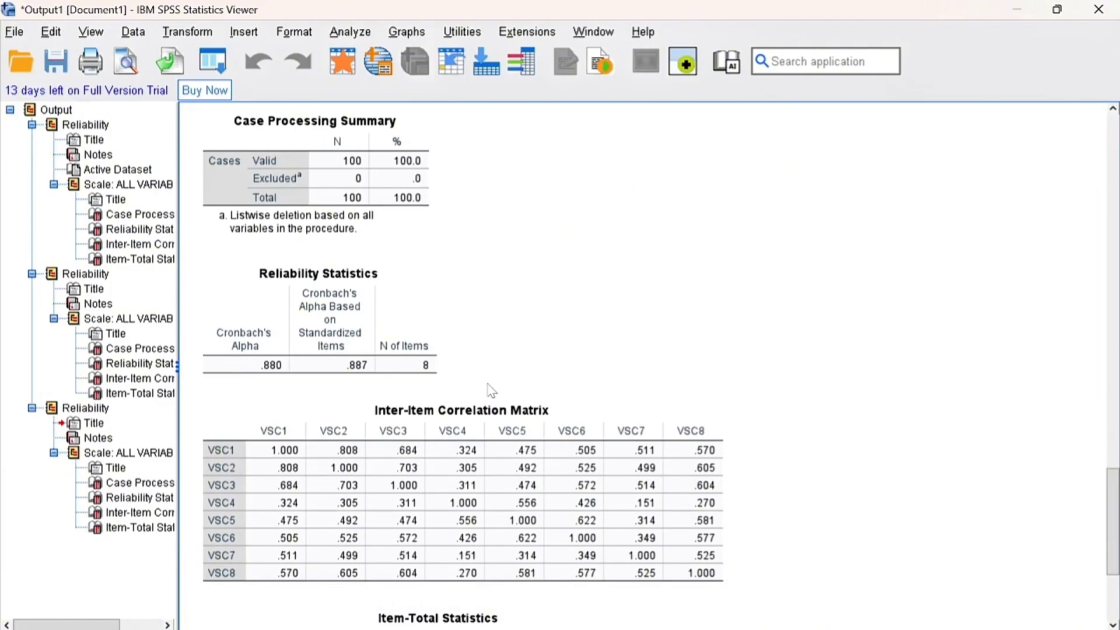
pyautogui.scroll(-6, 493, 391)
pyautogui.scroll(-2, 493, 392)
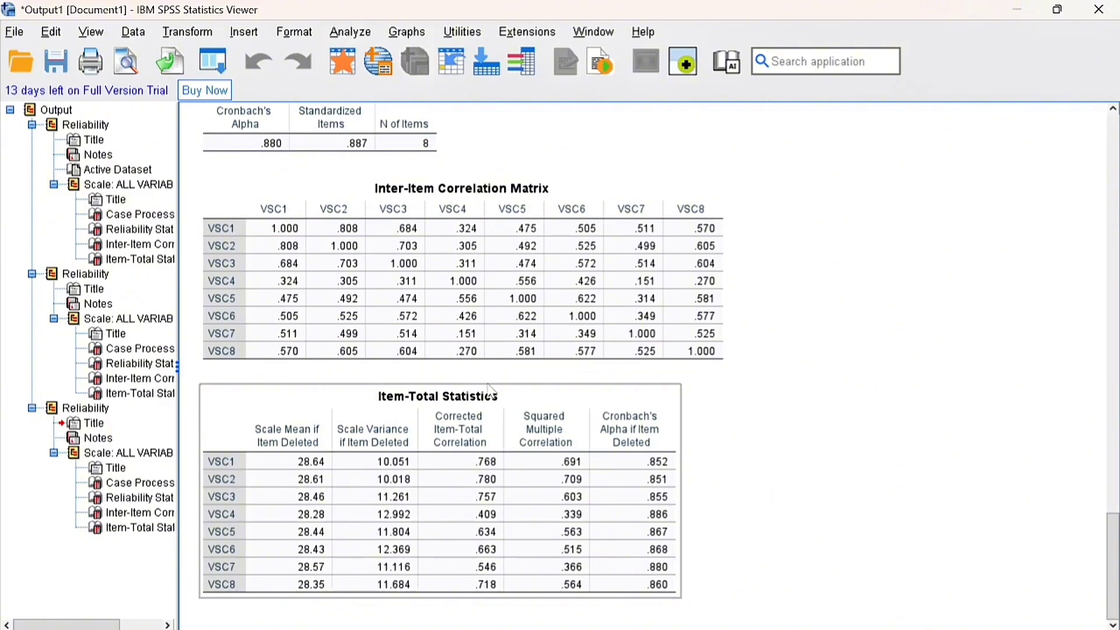
pyautogui.click(372, 209)
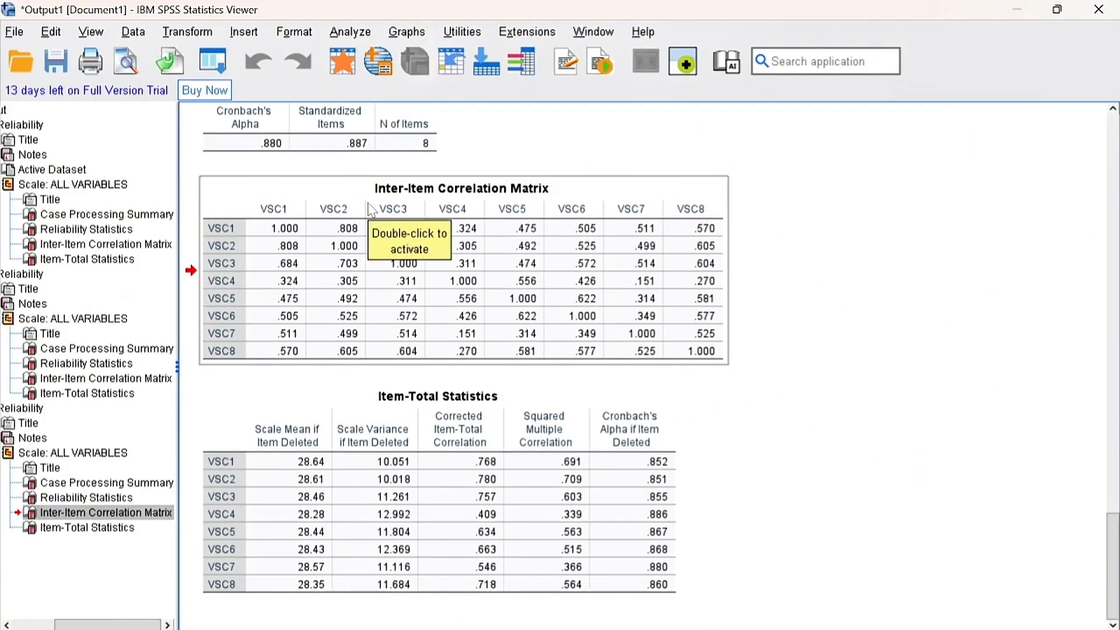
pyautogui.click(331, 443)
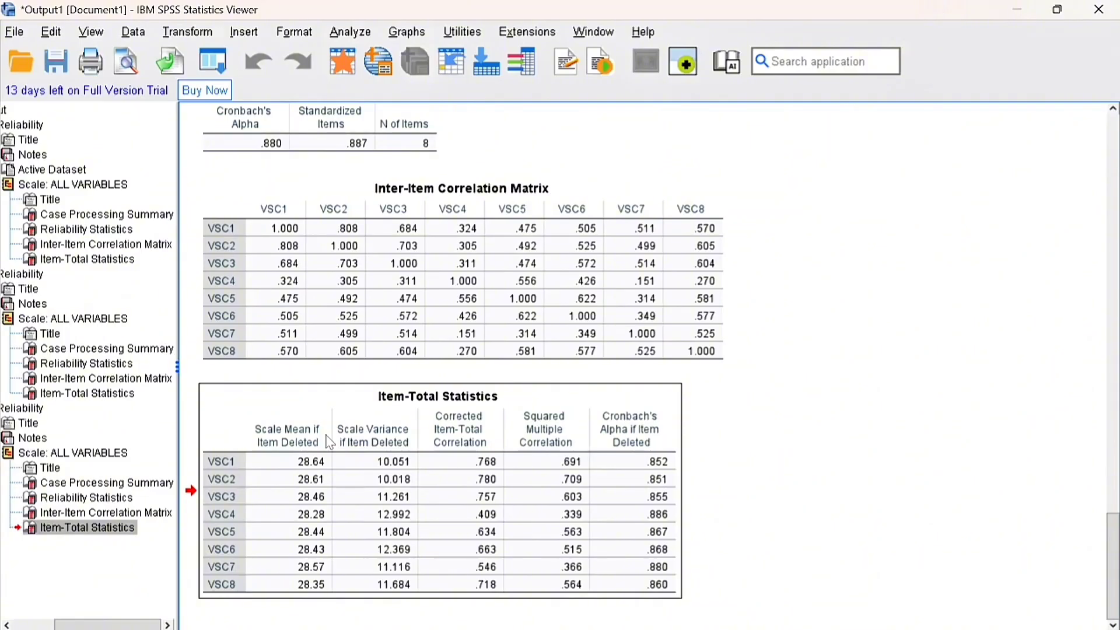
pyautogui.click(307, 270)
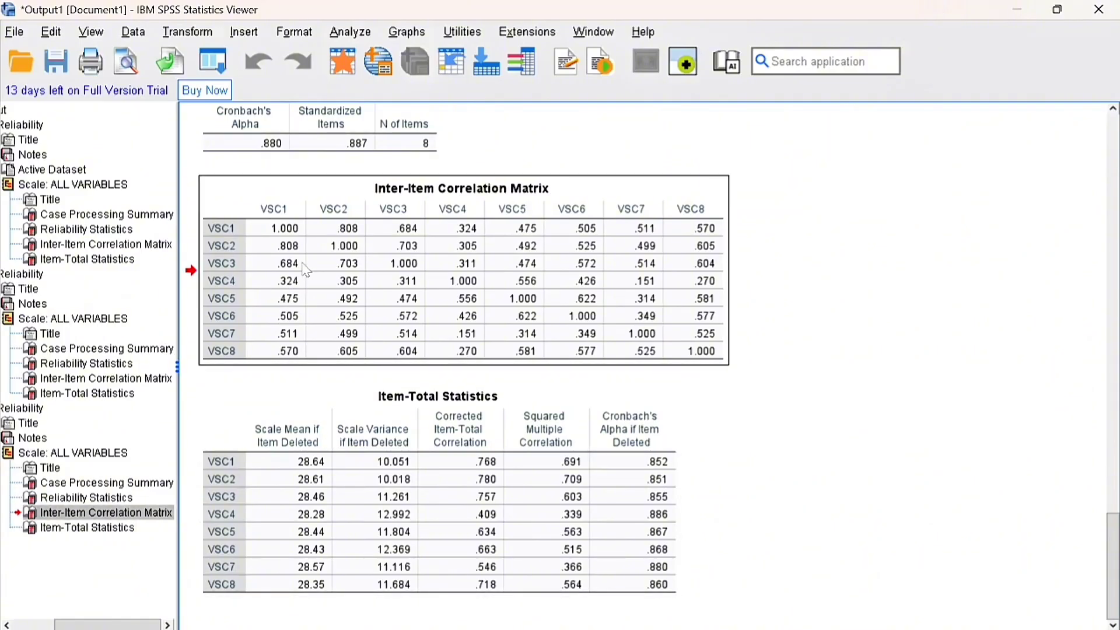
pyautogui.scroll(3, 308, 270)
pyautogui.scroll(9, 308, 270)
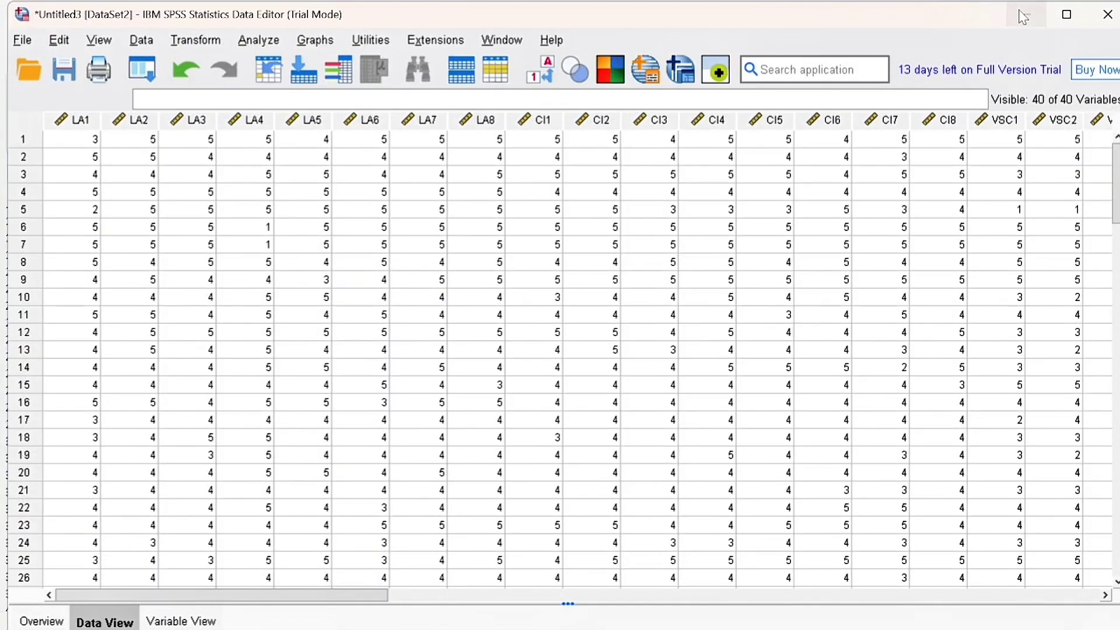
# Step: Open a new Reliability Analysis from the data editor and clear VSC1 through VSC8 from its items
pyautogui.click(270, 40)
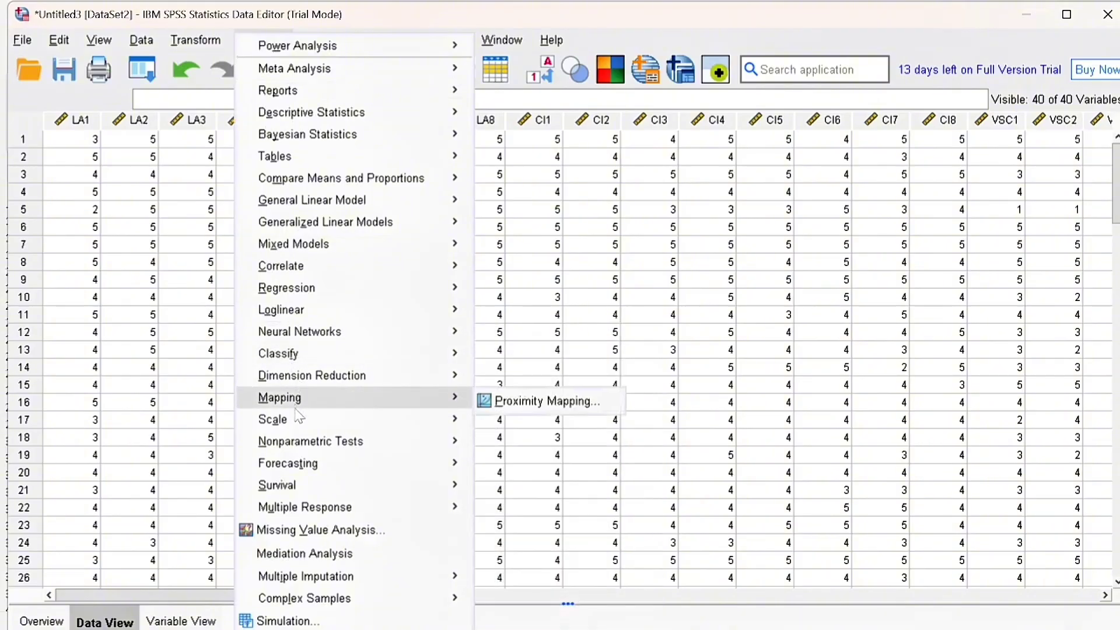
pyautogui.moveTo(280, 419)
pyautogui.click(545, 429)
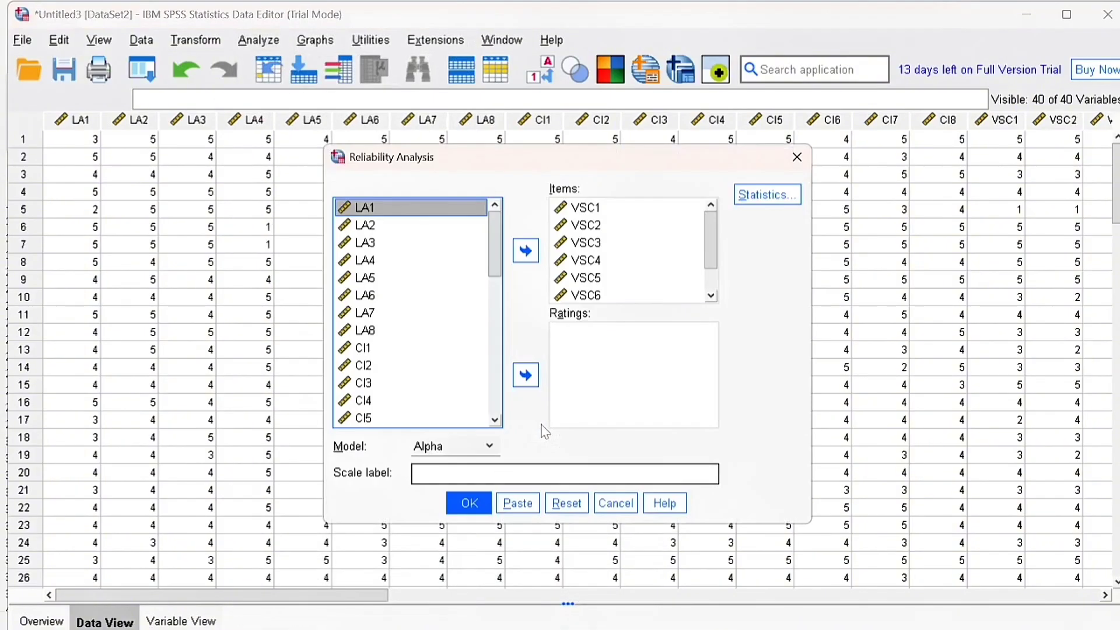
pyautogui.click(578, 209)
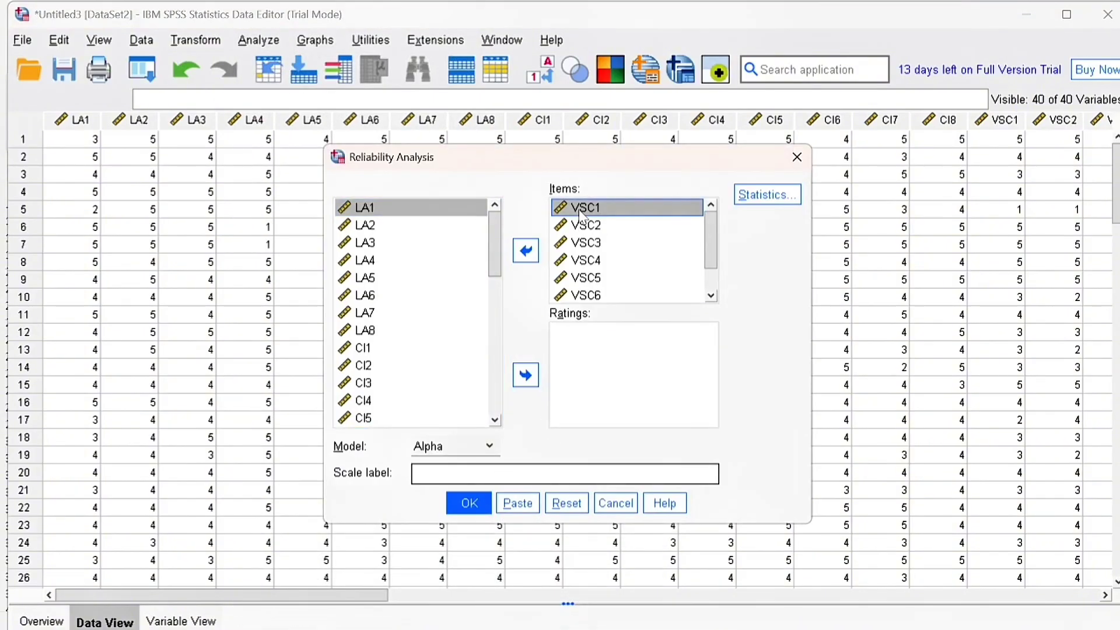
pyautogui.hotkey('shift', 'Down')
pyautogui.hotkey('shift', 'Down')
pyautogui.hotkey('shift', 'Down')
pyautogui.hotkey('shift', 'Down')
pyautogui.hotkey('shift', 'Down')
pyautogui.hotkey('shift', 'Down')
pyautogui.hotkey('shift', 'Down')
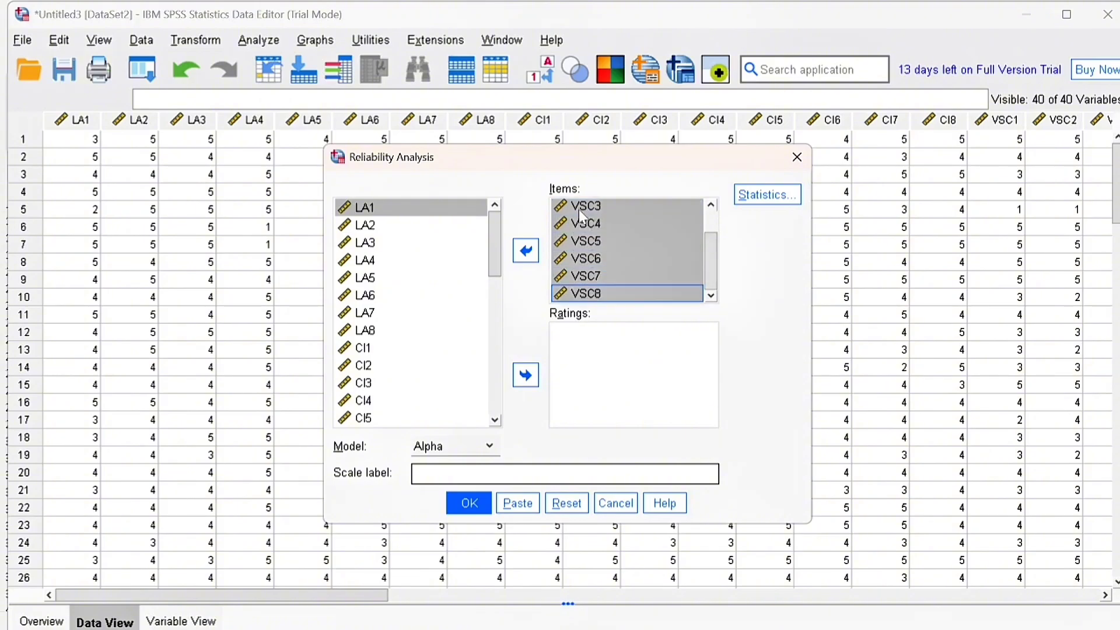
pyautogui.click(526, 251)
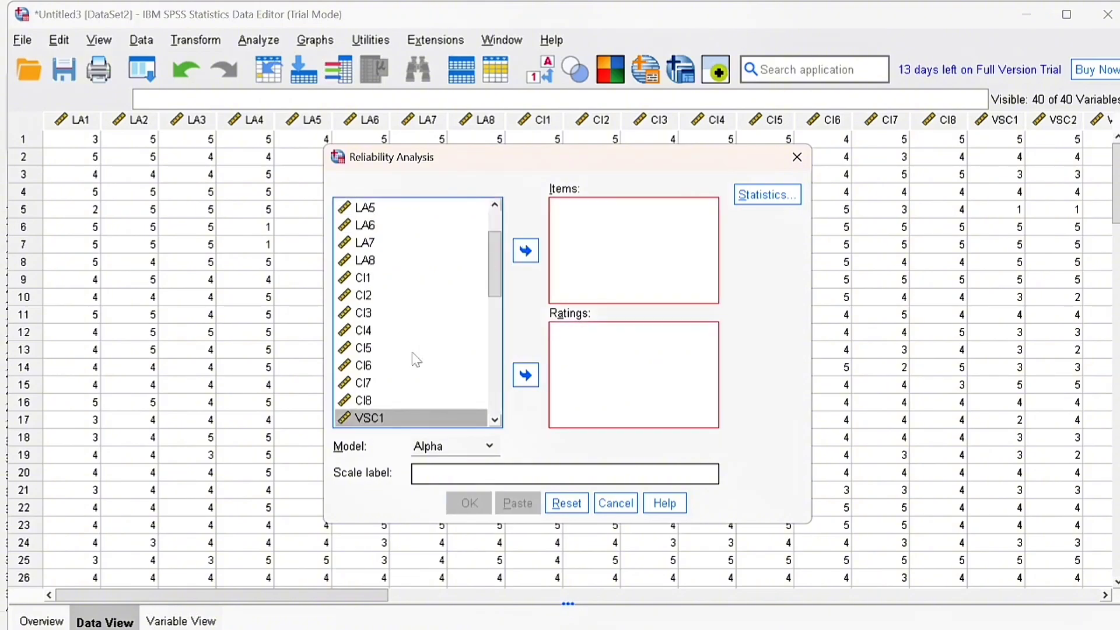
pyautogui.hotkey('shift', 'Down')
pyautogui.hotkey('shift', 'Down')
pyautogui.hotkey('shift', 'Down')
pyautogui.hotkey('shift', 'Down')
pyautogui.hotkey('shift', 'Down')
pyautogui.hotkey('shift', 'Down')
pyautogui.hotkey('shift', 'Down')
# Step: Add BSC1 through BSC8 to the items of the reliability analysis
pyautogui.scroll(-4, 413, 353)
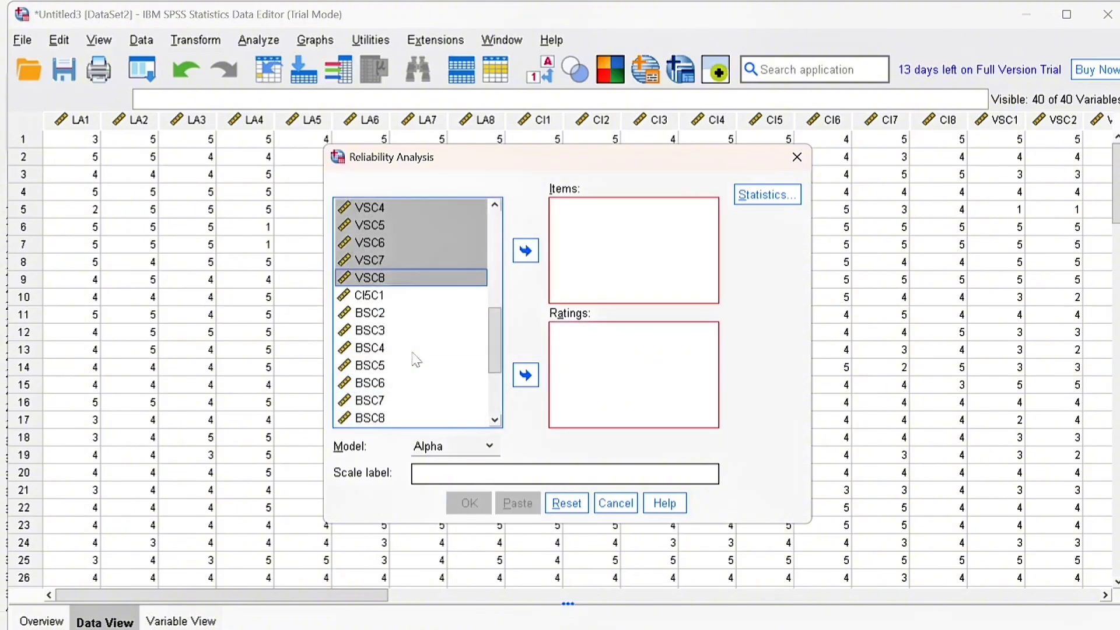
pyautogui.scroll(-3, 416, 360)
pyautogui.scroll(1, 414, 359)
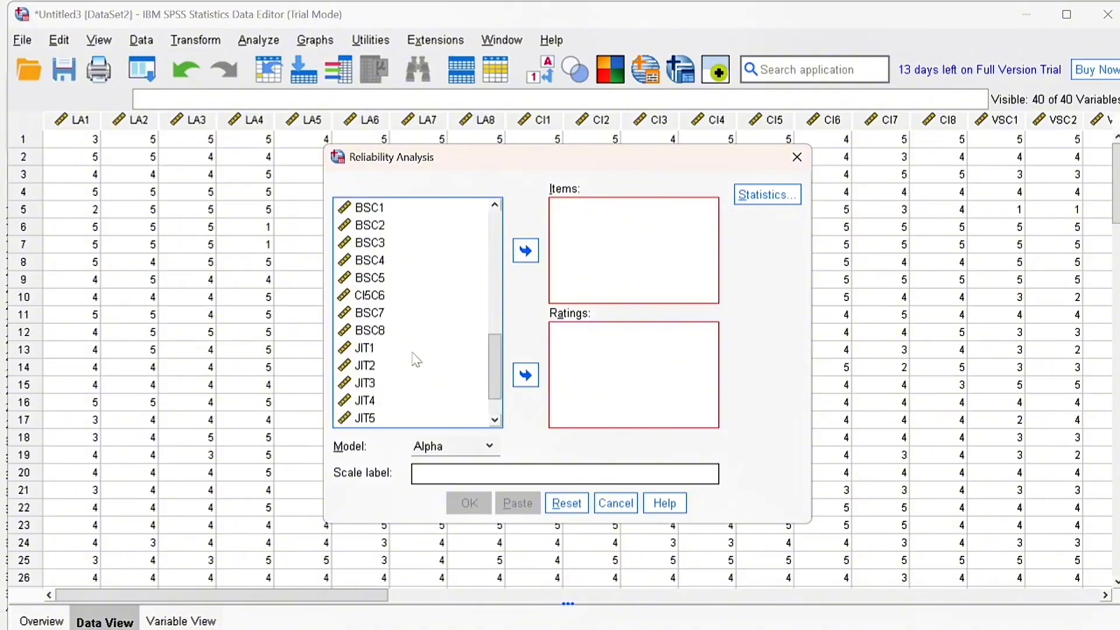
pyautogui.scroll(1, 393, 288)
pyautogui.click(385, 261)
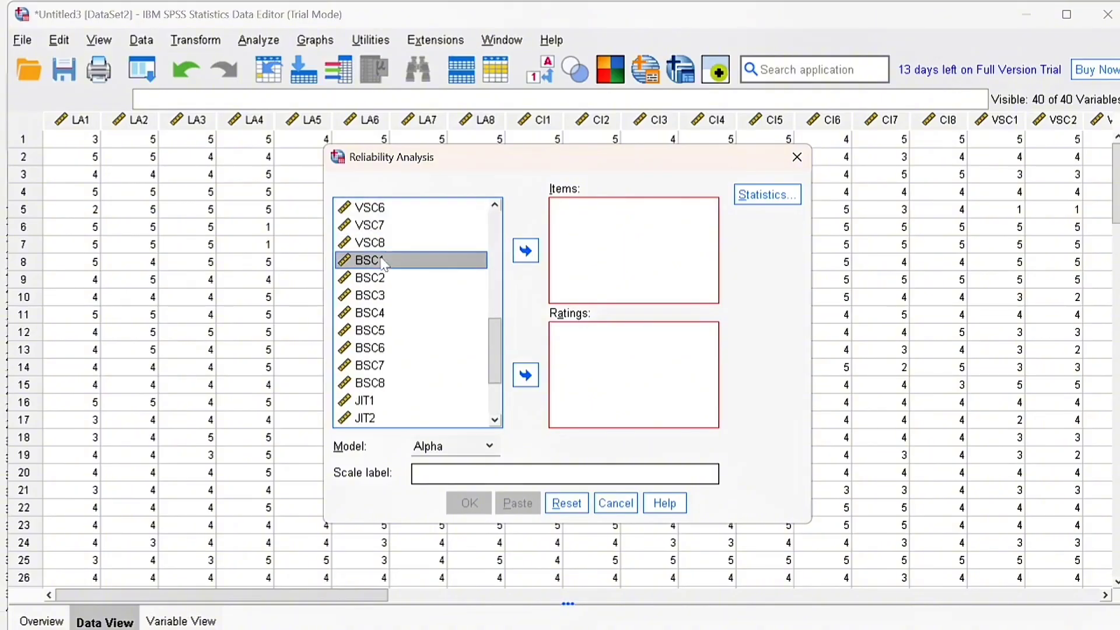
pyautogui.hotkey('shift', 'Down')
pyautogui.hotkey('shift', 'Down')
pyautogui.hotkey('shift', 'Down')
pyautogui.hotkey('shift', 'Down')
pyautogui.hotkey('shift', 'Down')
pyautogui.hotkey('shift', 'Down')
pyautogui.hotkey('shift', 'Down')
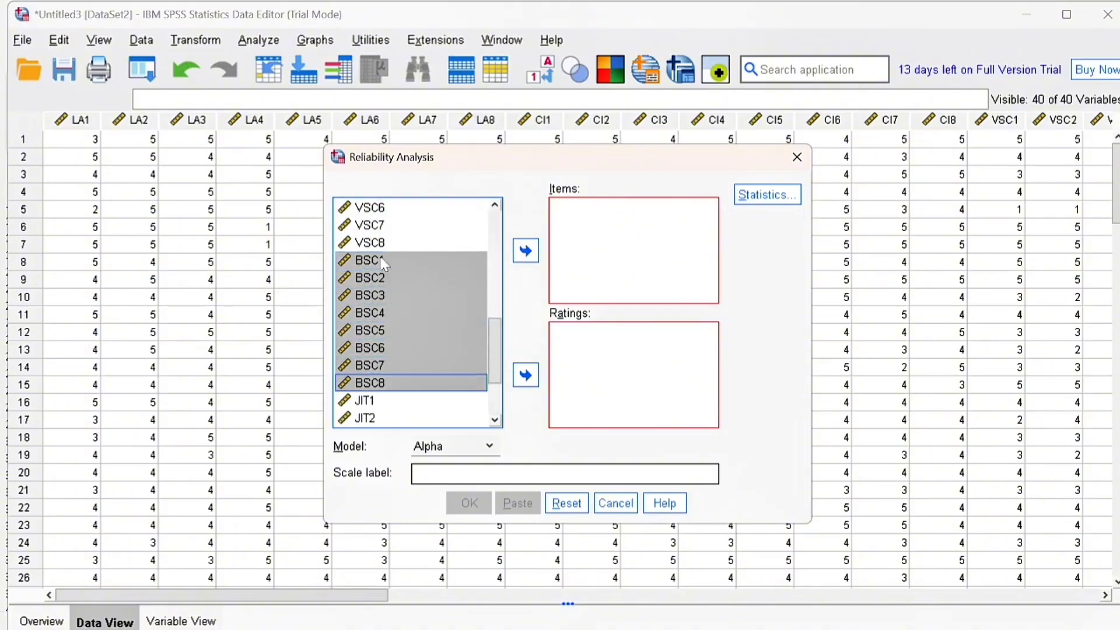
pyautogui.click(525, 248)
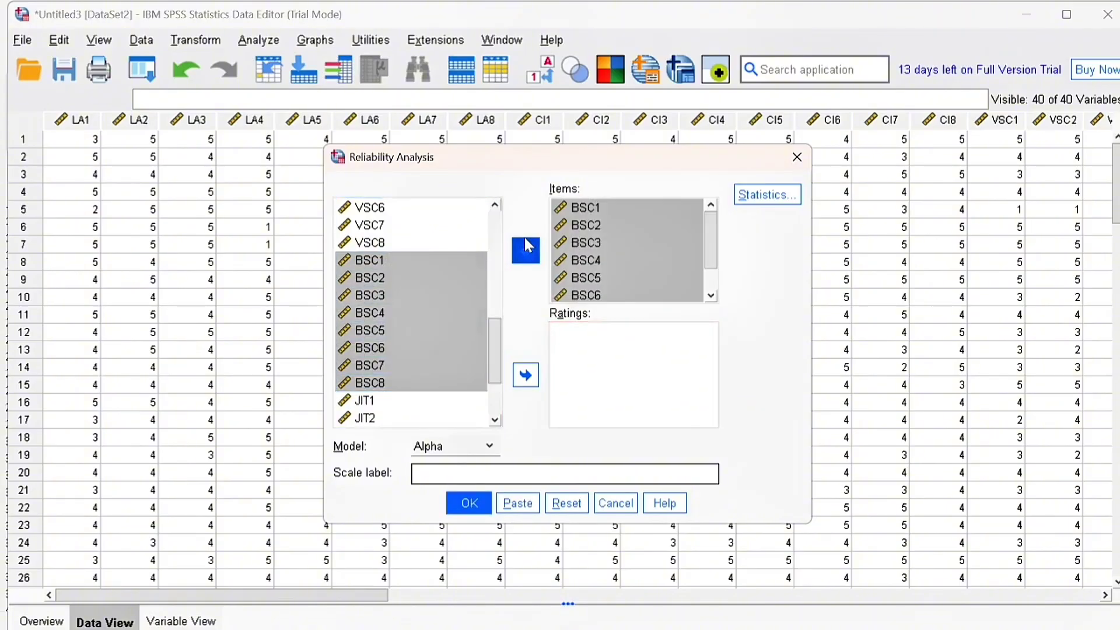
# Step: Check the statistics options for inter-item correlations and scale if item deleted, and run the BSC reliability analysis
pyautogui.click(793, 195)
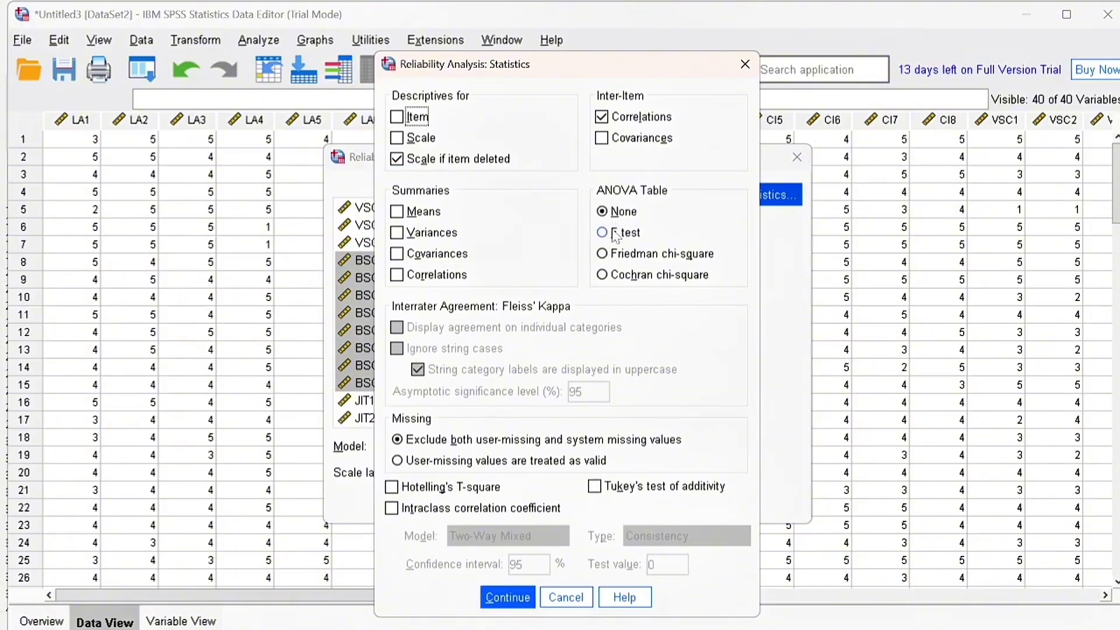
pyautogui.click(500, 597)
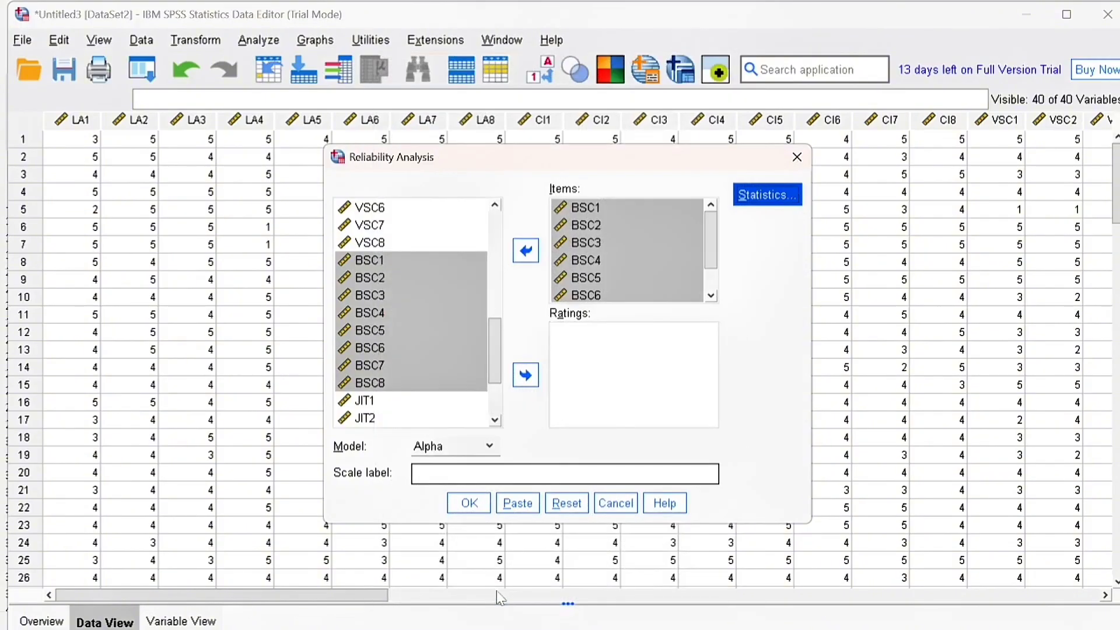
pyautogui.click(474, 512)
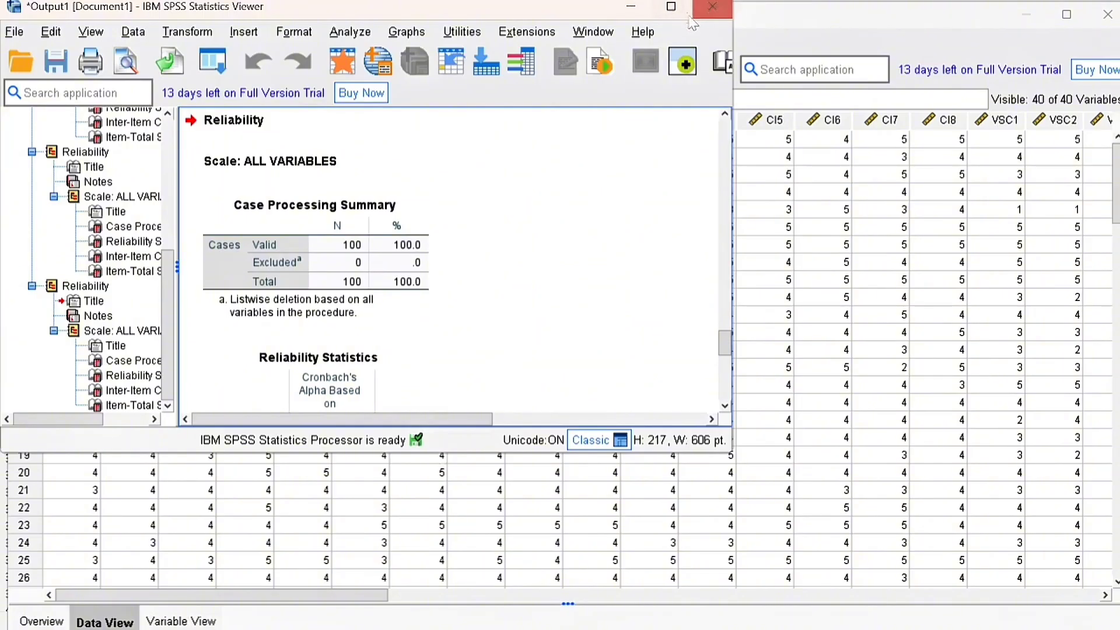
# Step: Maximize the output viewer and examine the BSC case summary, Cronbach's alpha, inter-item correlation matrix and item-total statistics
pyautogui.click(671, 7)
pyautogui.click(352, 189)
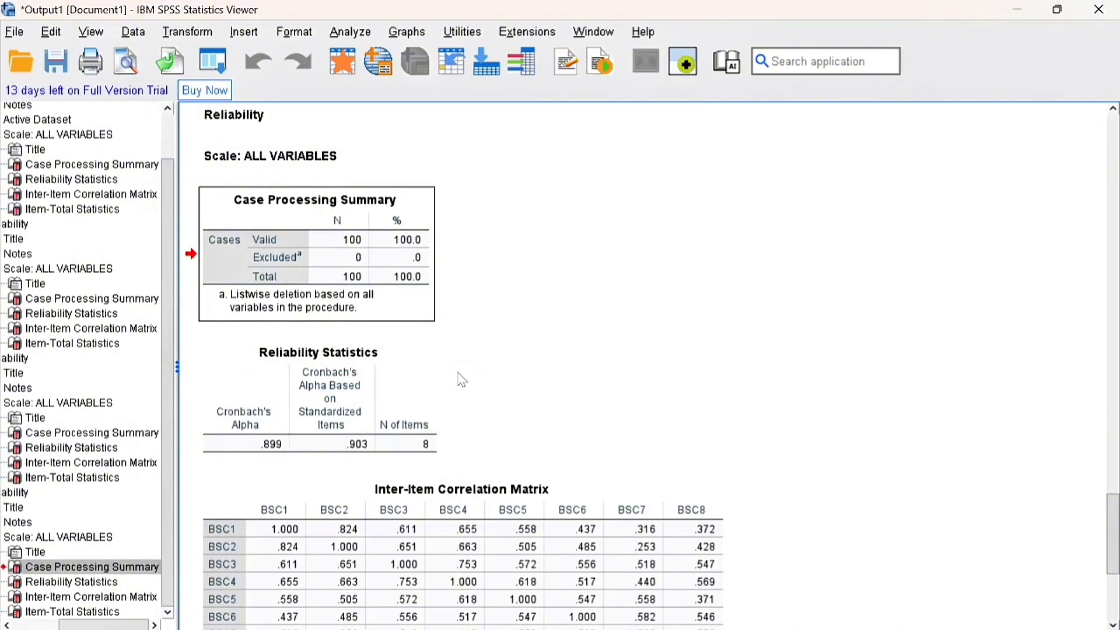
pyautogui.click(394, 388)
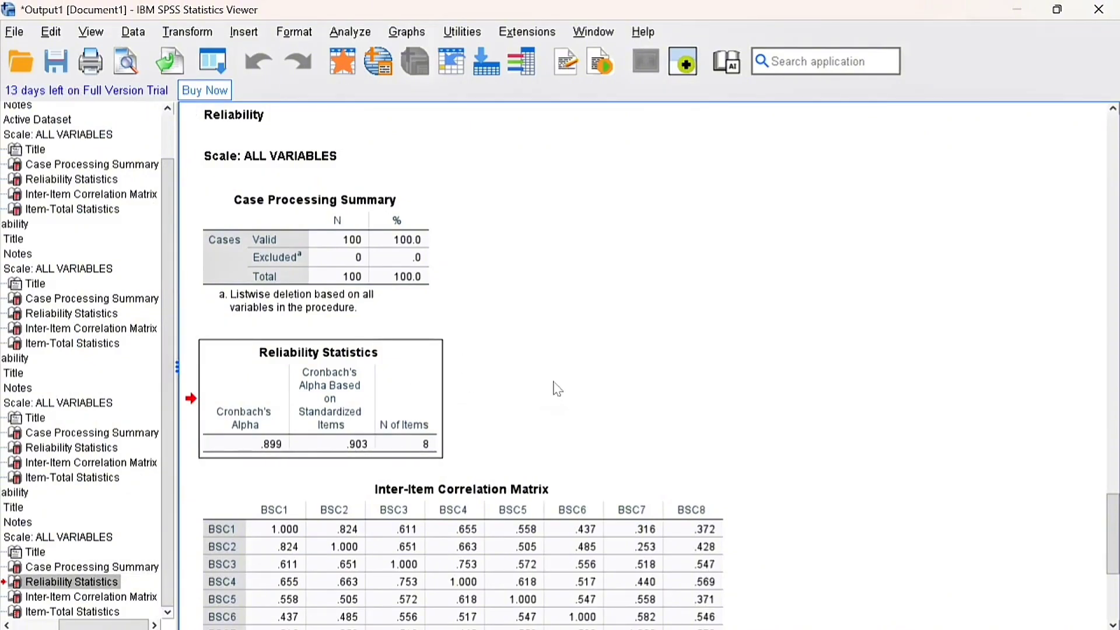
pyautogui.scroll(-3, 558, 389)
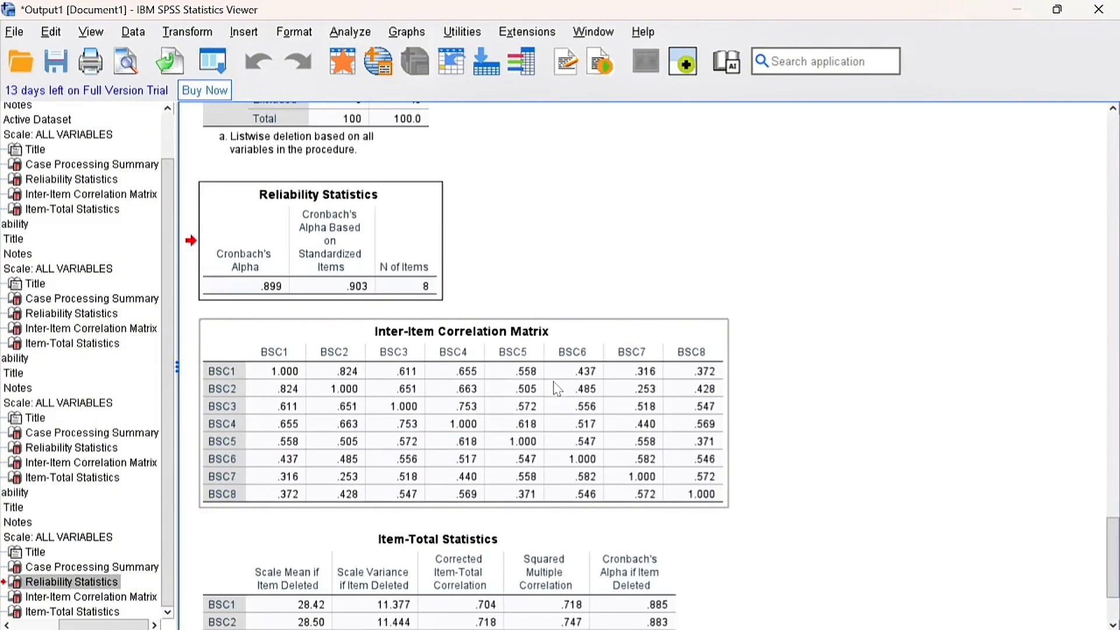
pyautogui.click(700, 344)
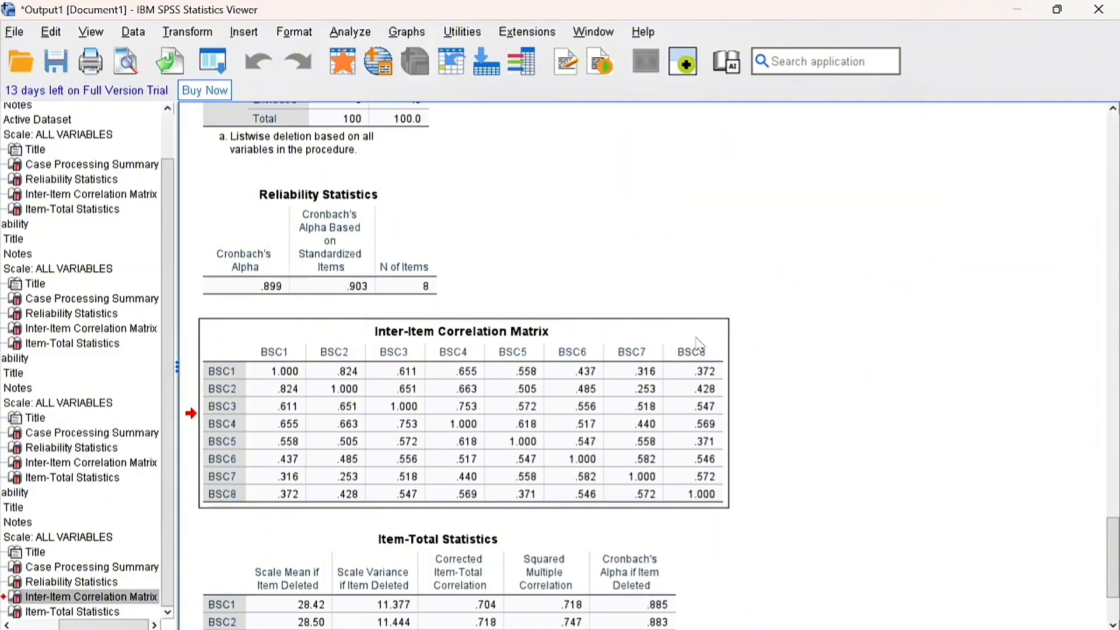
pyautogui.click(438, 600)
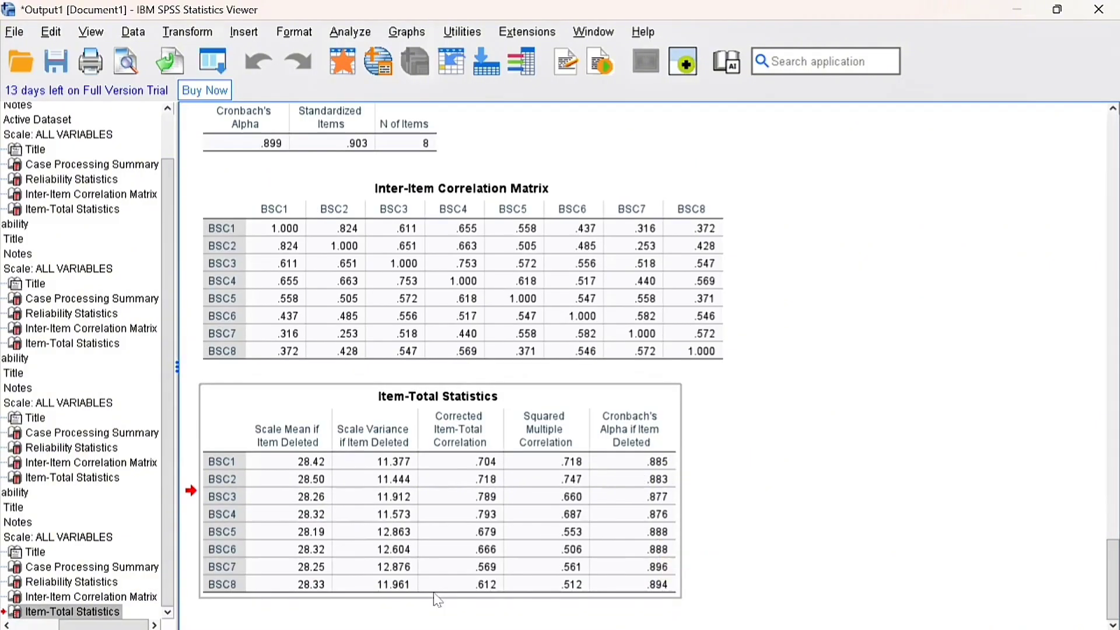
# Step: Return to the data editor, open a new Reliability Analysis and remove BSC1 through BSC8 from its items
pyautogui.click(1020, 10)
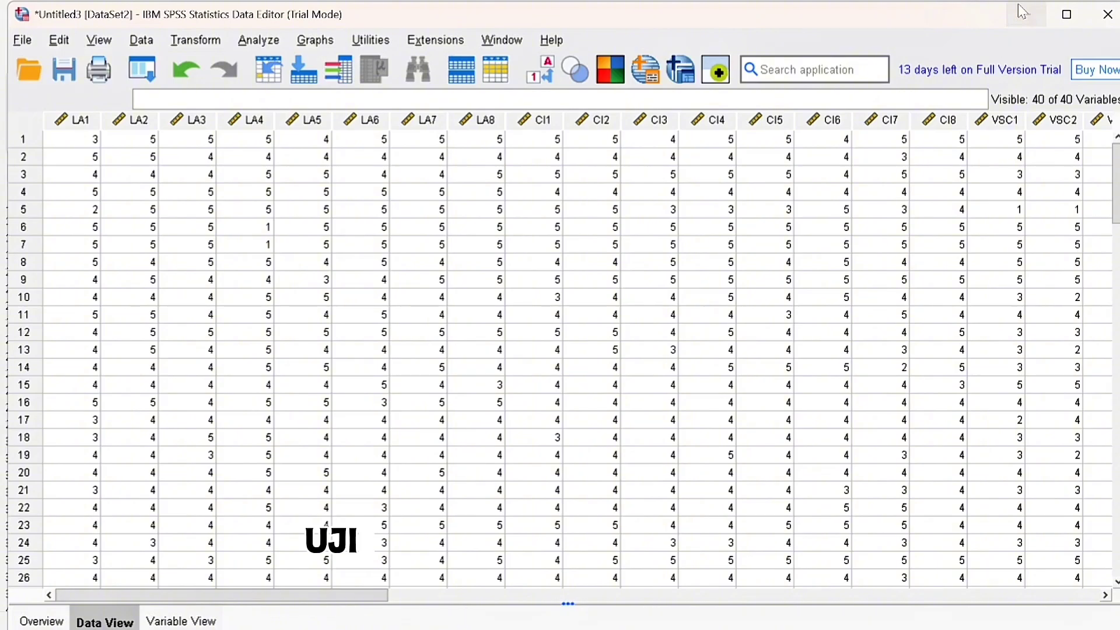
pyautogui.click(245, 43)
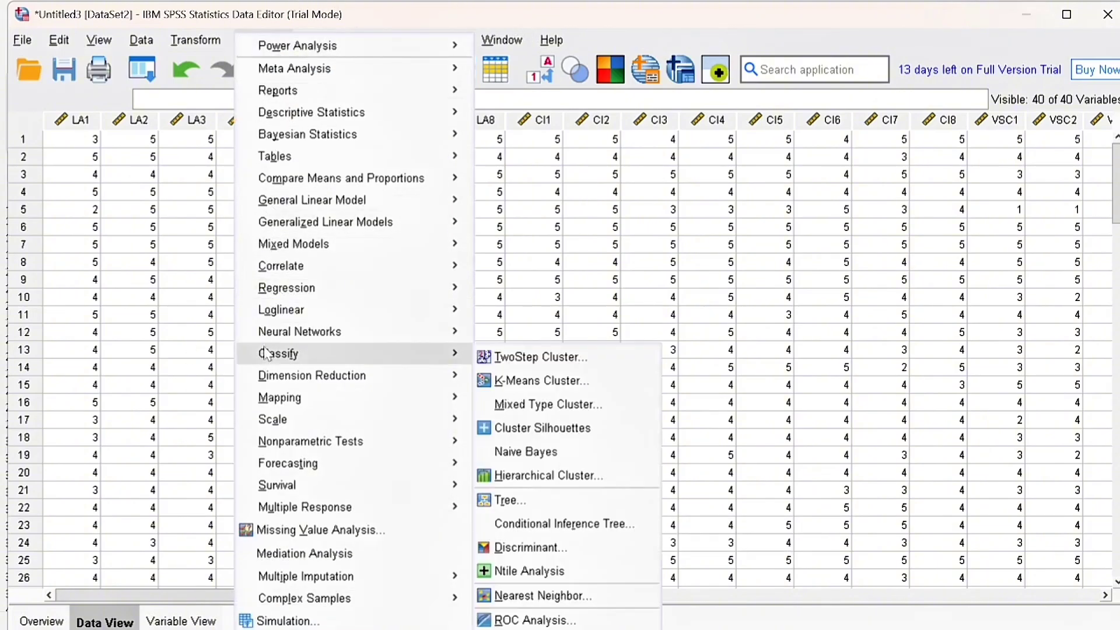
pyautogui.moveTo(295, 426)
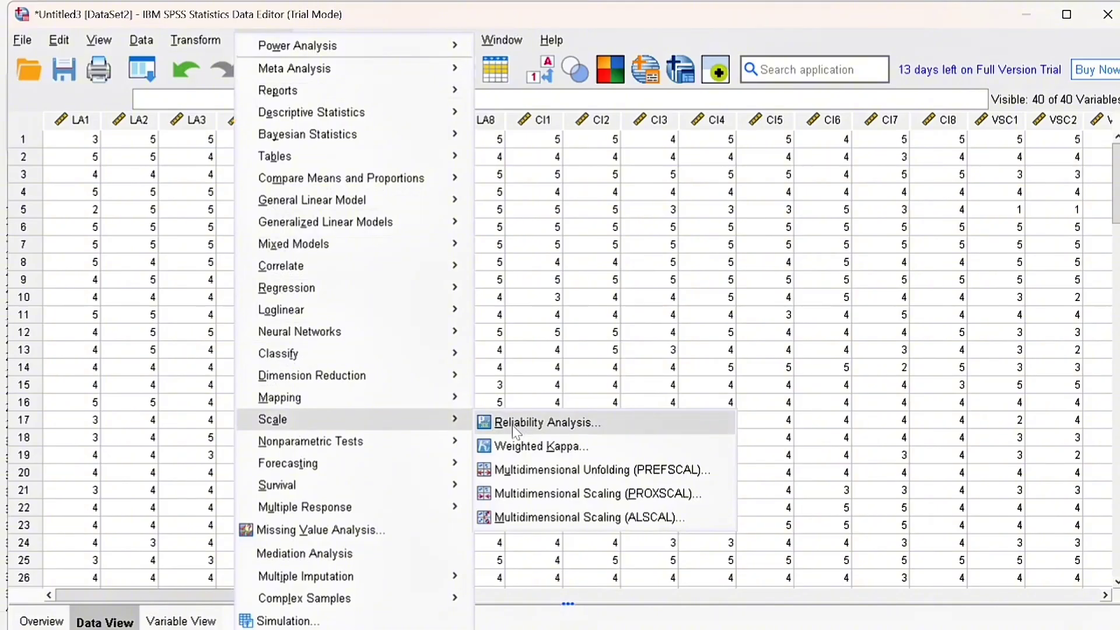
pyautogui.click(512, 423)
pyautogui.click(595, 208)
pyautogui.hotkey('shift', 'Down')
pyautogui.hotkey('shift', 'Down')
pyautogui.hotkey('shift', 'Down')
pyautogui.hotkey('shift', 'Down')
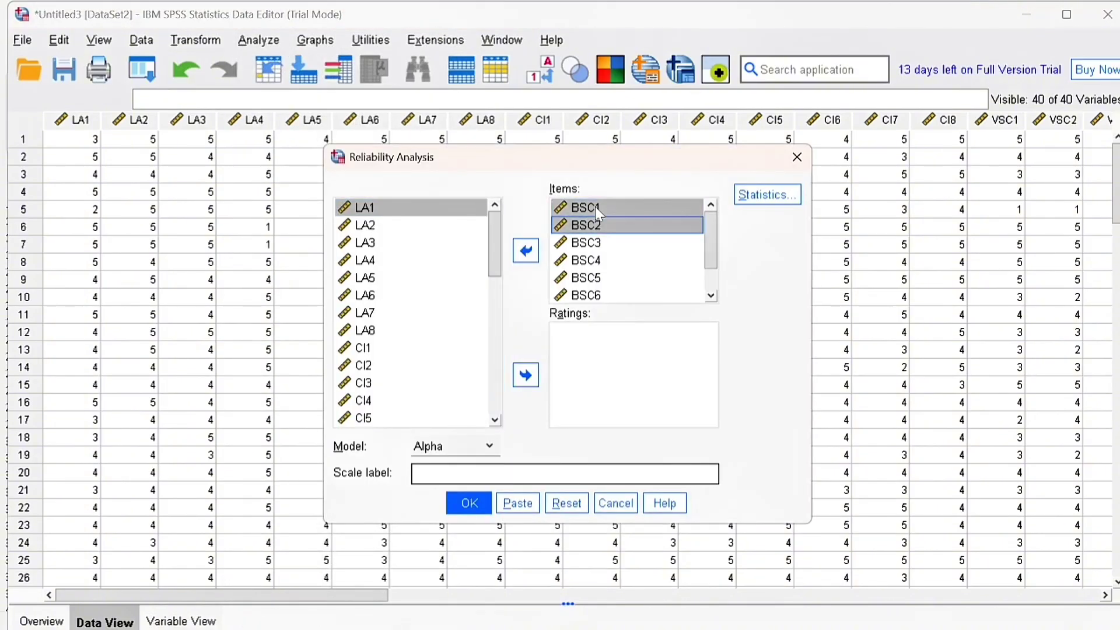
pyautogui.hotkey('shift', 'Down')
pyautogui.hotkey('shift', 'Down')
pyautogui.hotkey('shift', 'Down')
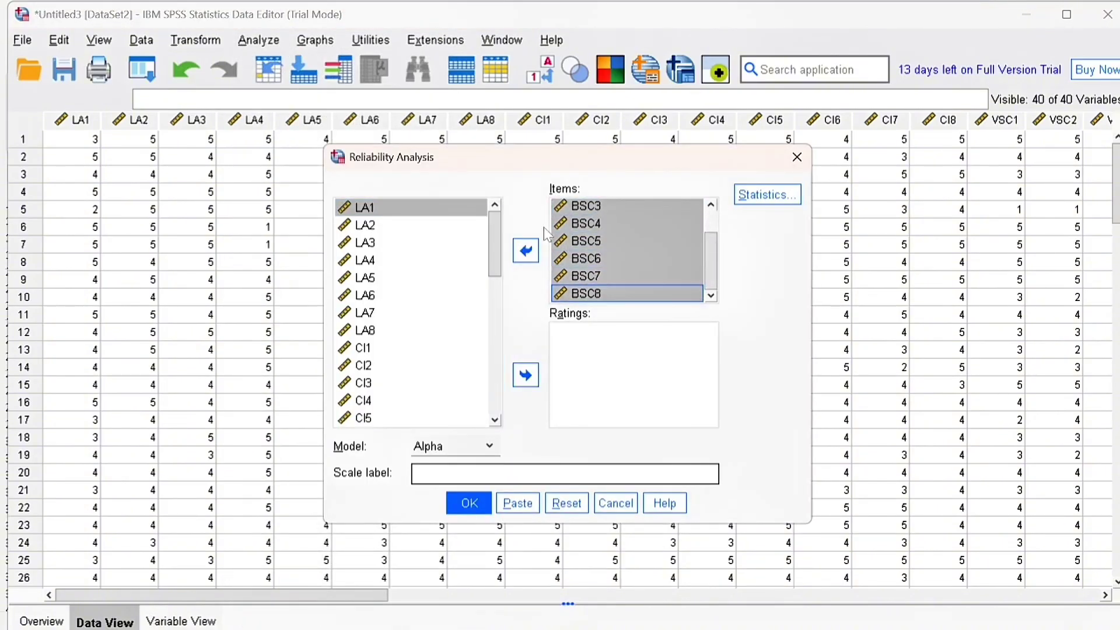
pyautogui.click(525, 249)
# Step: Add JIT1 through JIT8 to the analysis items and run the reliability analysis
pyautogui.scroll(-2, 410, 348)
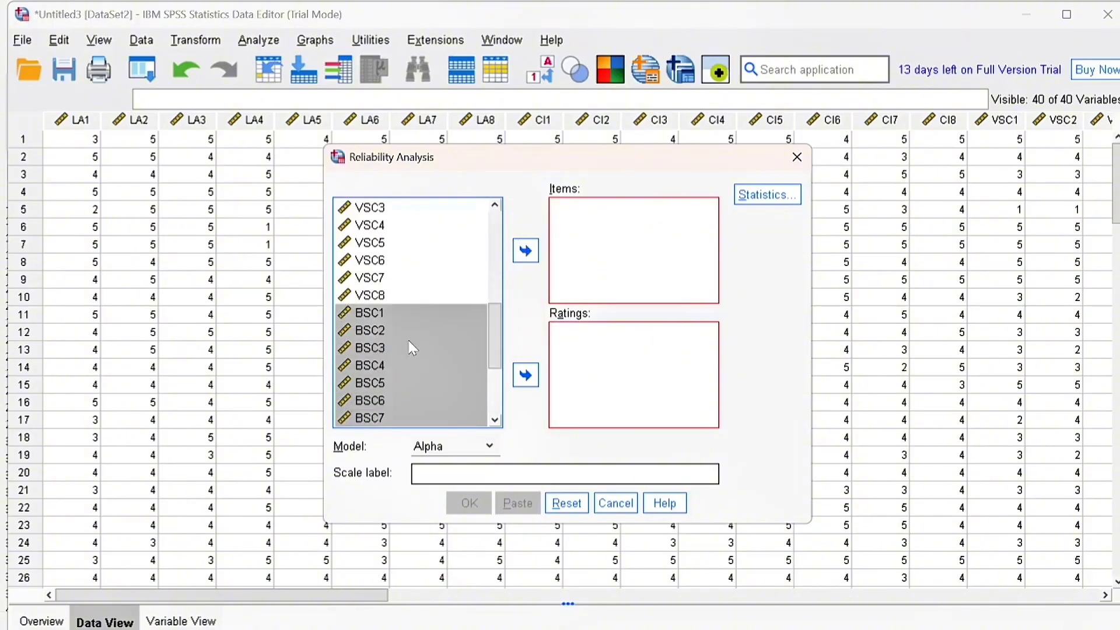
pyautogui.scroll(-2, 408, 318)
pyautogui.click(378, 349)
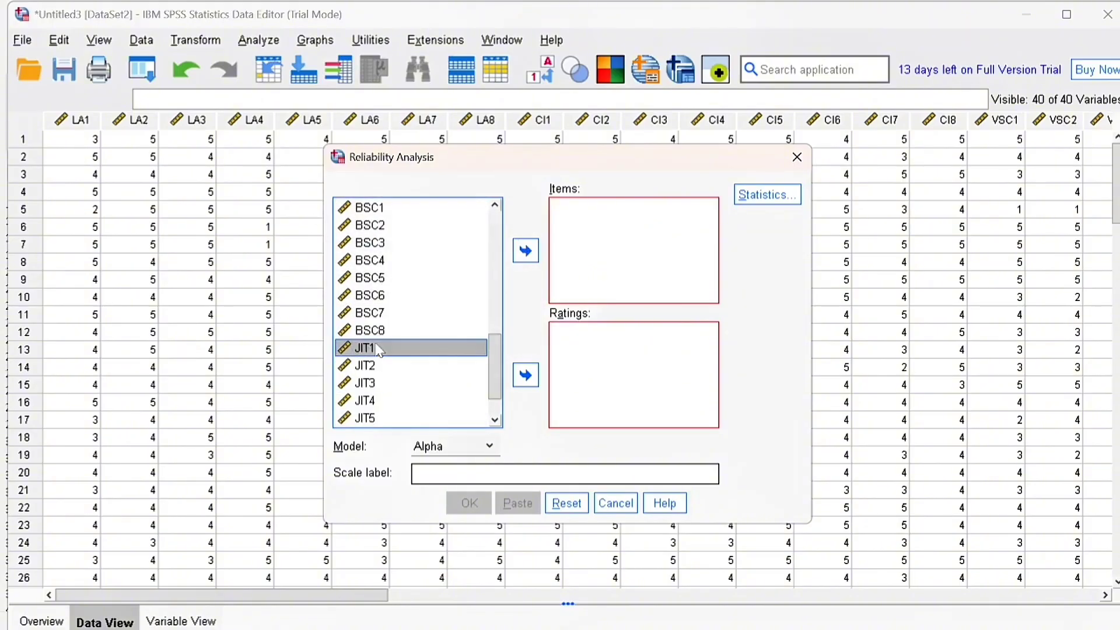
pyautogui.hotkey('shift', 'Down')
pyautogui.hotkey('shift', 'Down')
pyautogui.hotkey('shift', 'Down')
pyautogui.hotkey('shift', 'Down')
pyautogui.hotkey('shift', 'Down')
pyautogui.hotkey('shift', 'Down')
pyautogui.hotkey('shift', 'Down')
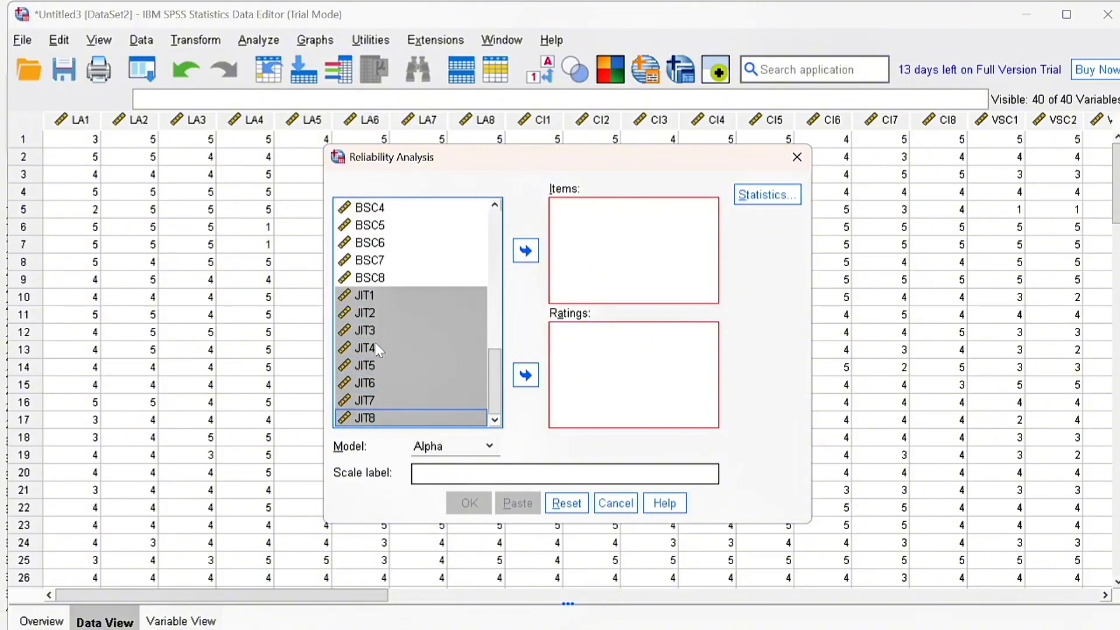
pyautogui.click(526, 251)
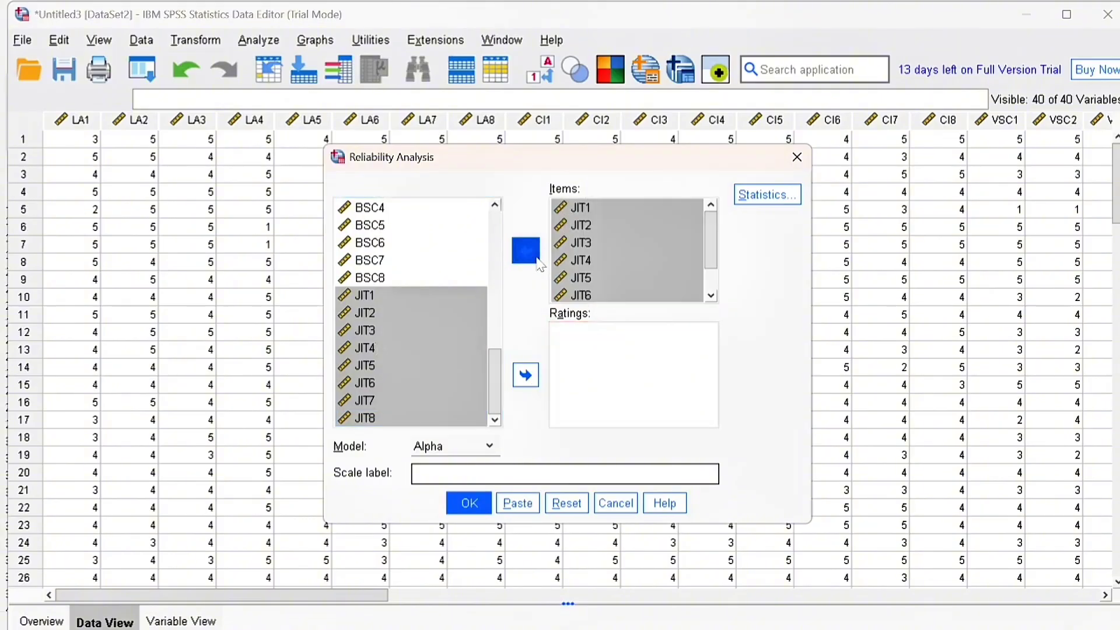
pyautogui.click(480, 505)
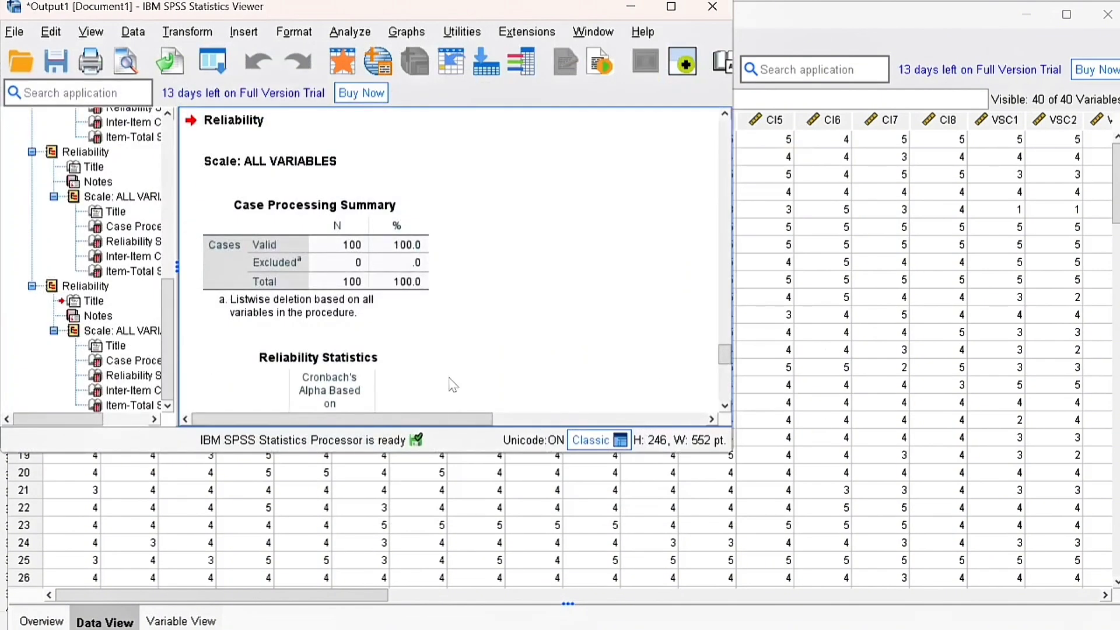
# Step: Maximize the output viewer and examine the JIT results: Cronbach's alpha, the inter-item correlation matrix and the item-total statistics
pyautogui.click(677, 12)
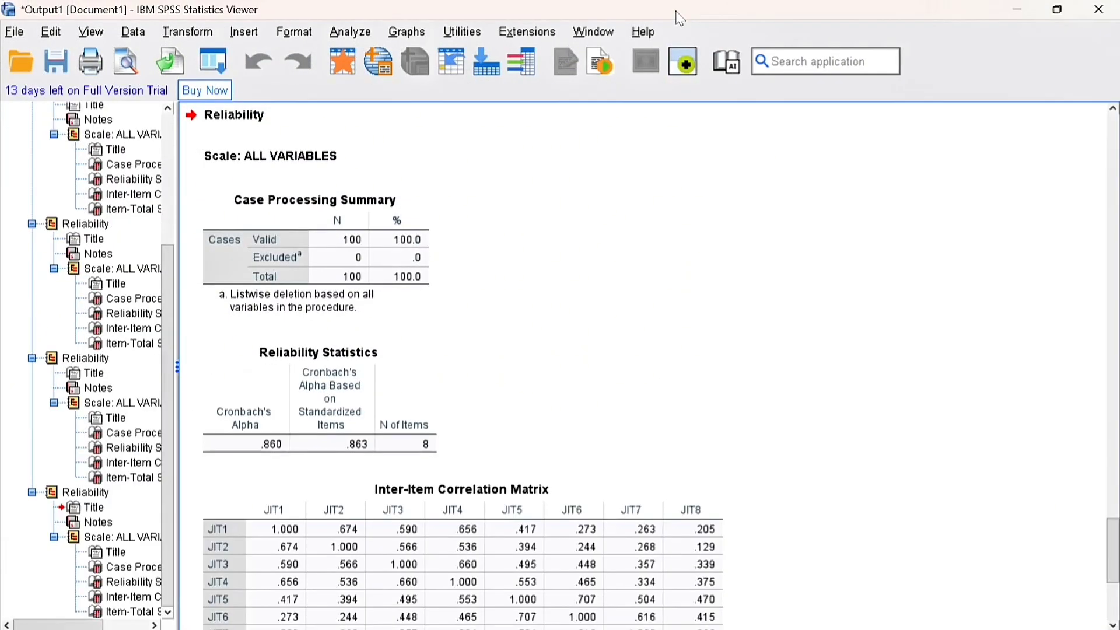
pyautogui.rightClick(488, 325)
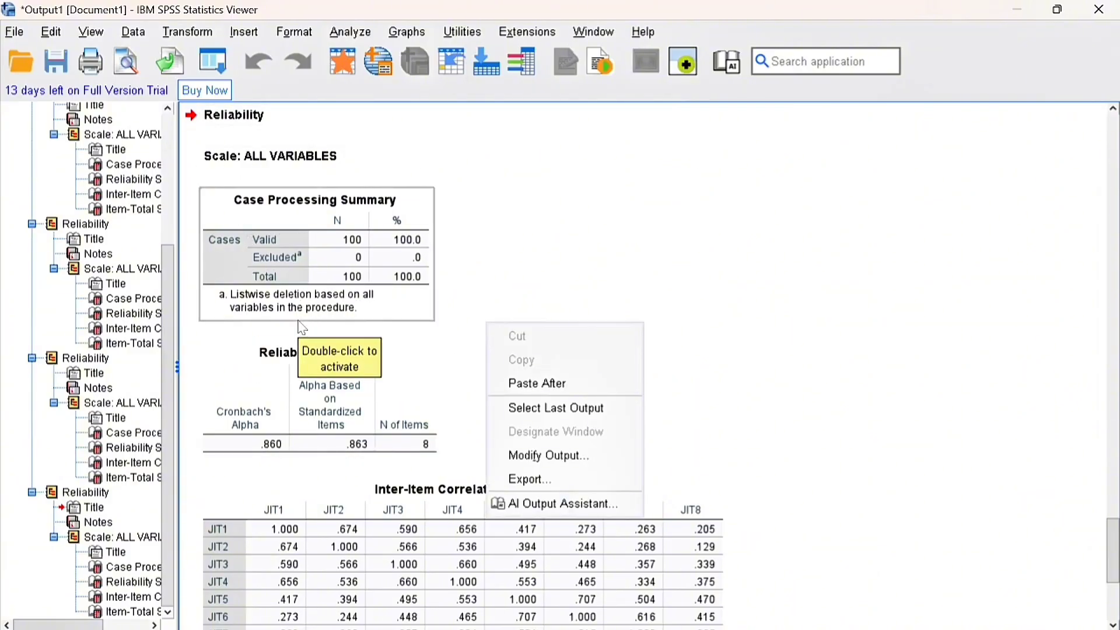
pyautogui.scroll(-2, 376, 428)
pyautogui.click(375, 295)
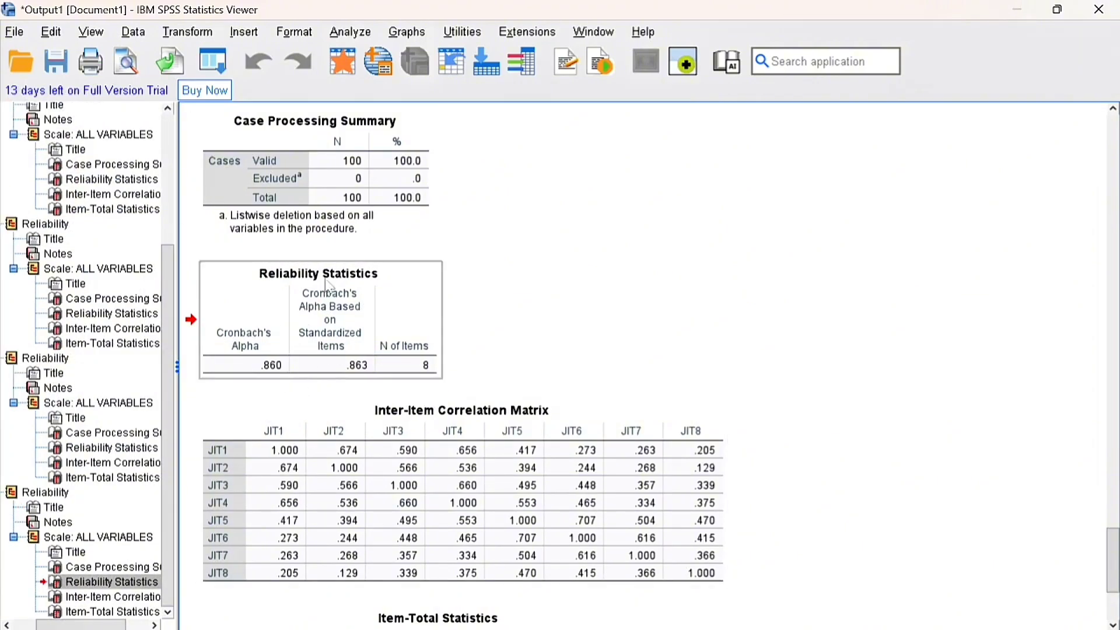
pyautogui.scroll(-3, 410, 354)
pyautogui.click(292, 227)
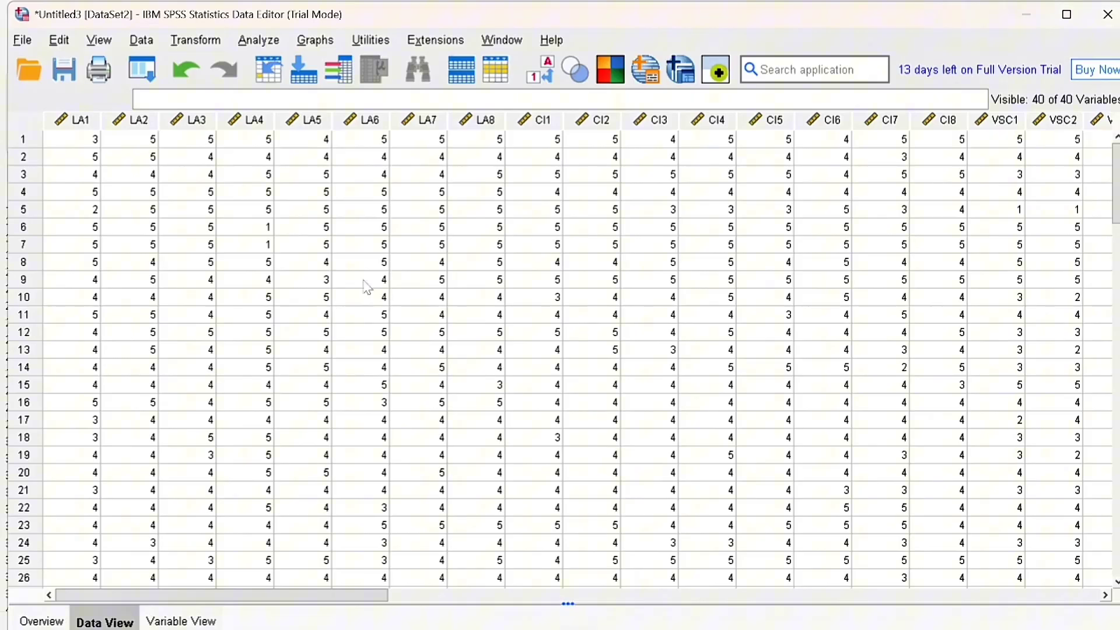
# Step: Create a new empty data file from the SPSS data editor
pyautogui.click(22, 40)
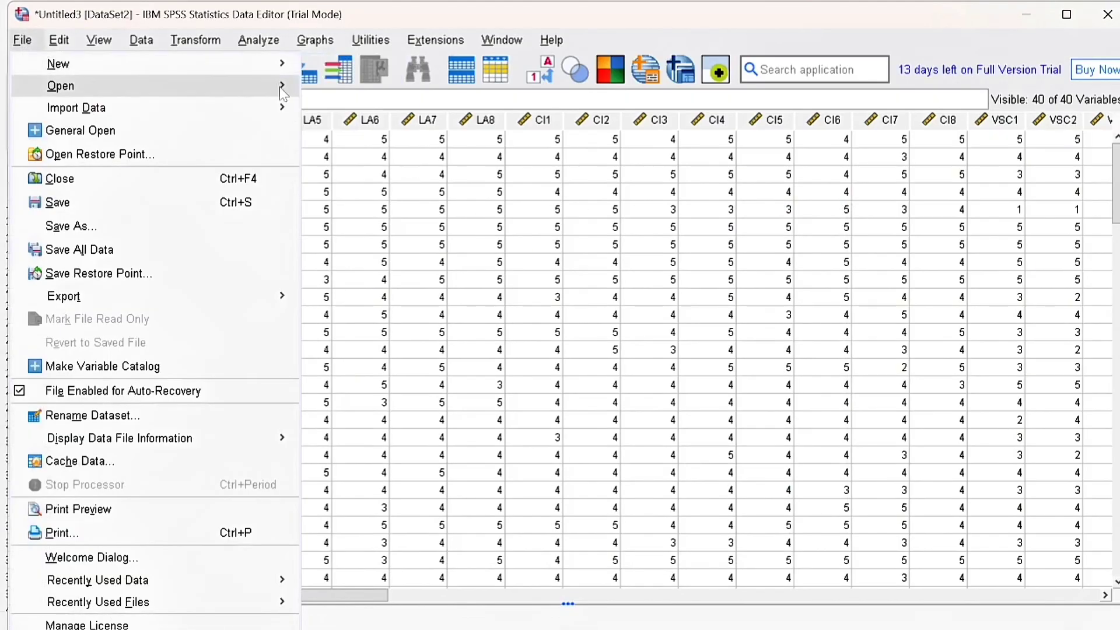
pyautogui.moveTo(279, 64)
pyautogui.click(326, 69)
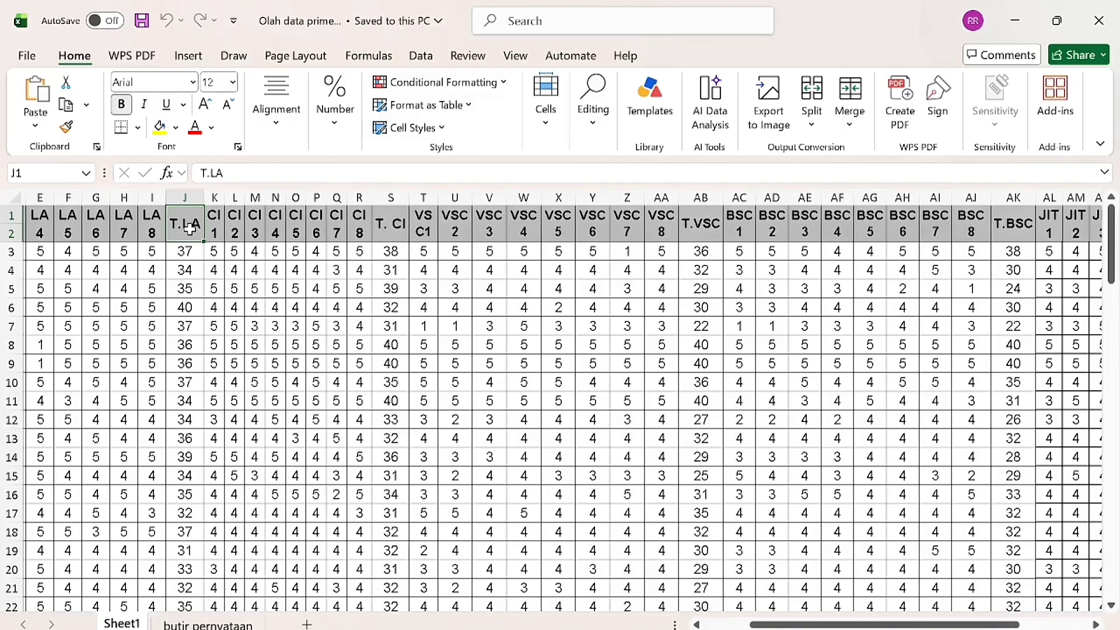
# Step: Switch to the Excel data workbook, add a new worksheet and list Y, X1, X2, X3 and X4 in cells A1 to A5
pyautogui.click(315, 288)
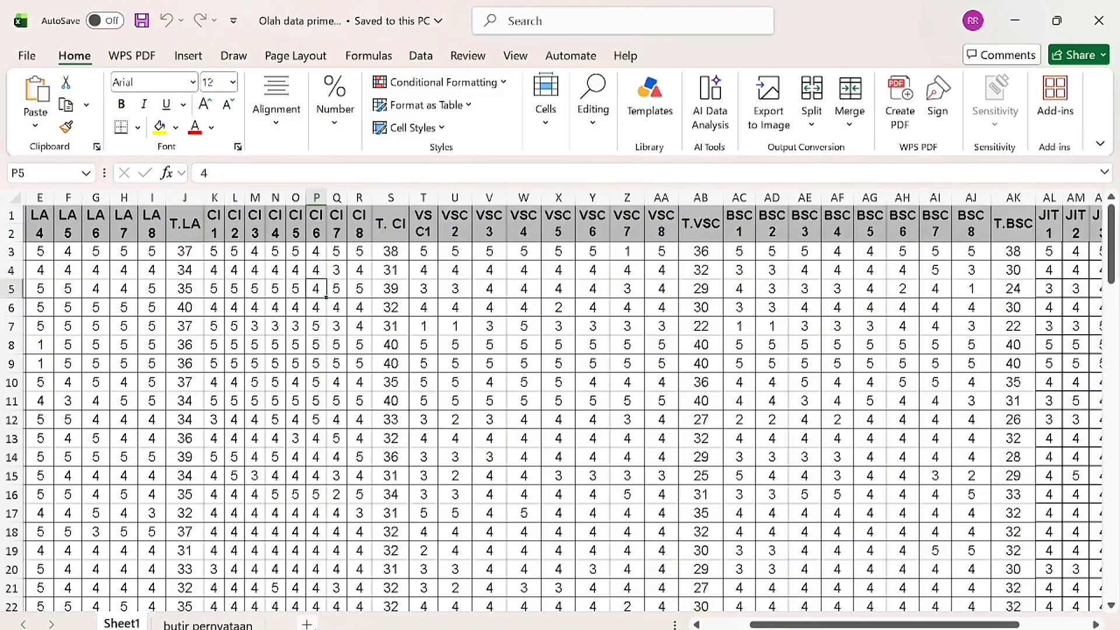
pyautogui.click(306, 624)
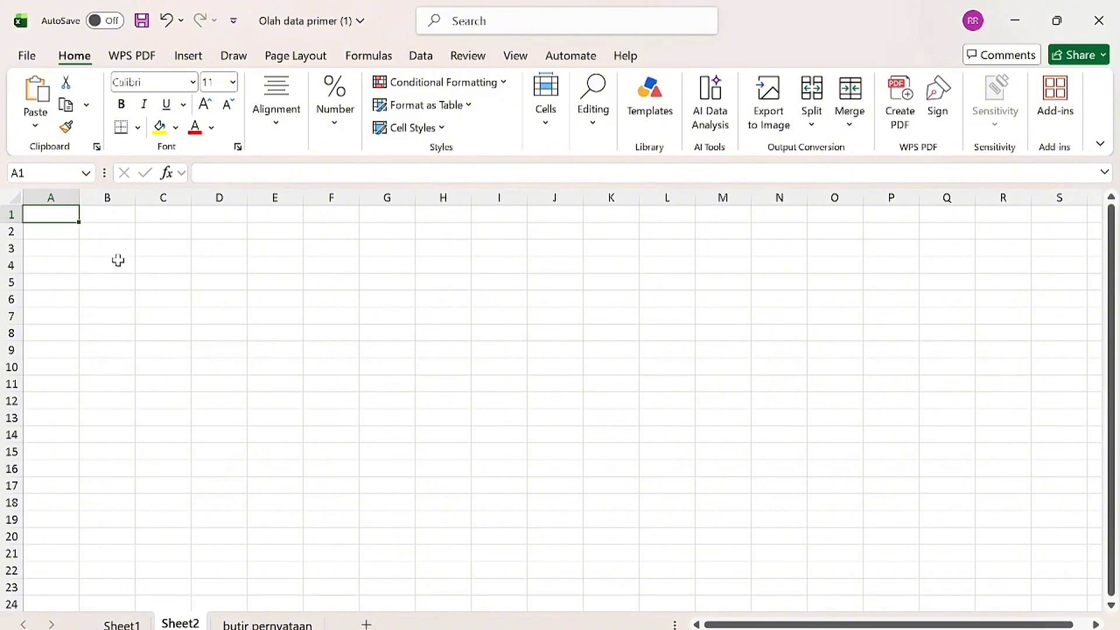
pyautogui.write('Y')
pyautogui.press('Return')
pyautogui.write('X1')
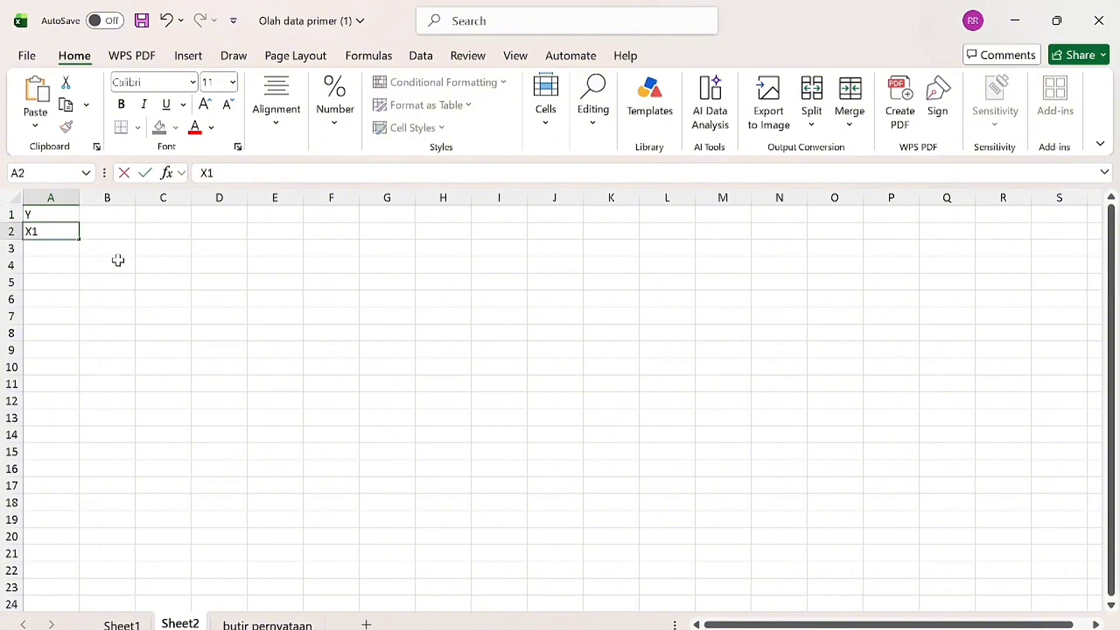
pyautogui.press('Return')
pyautogui.write('X2')
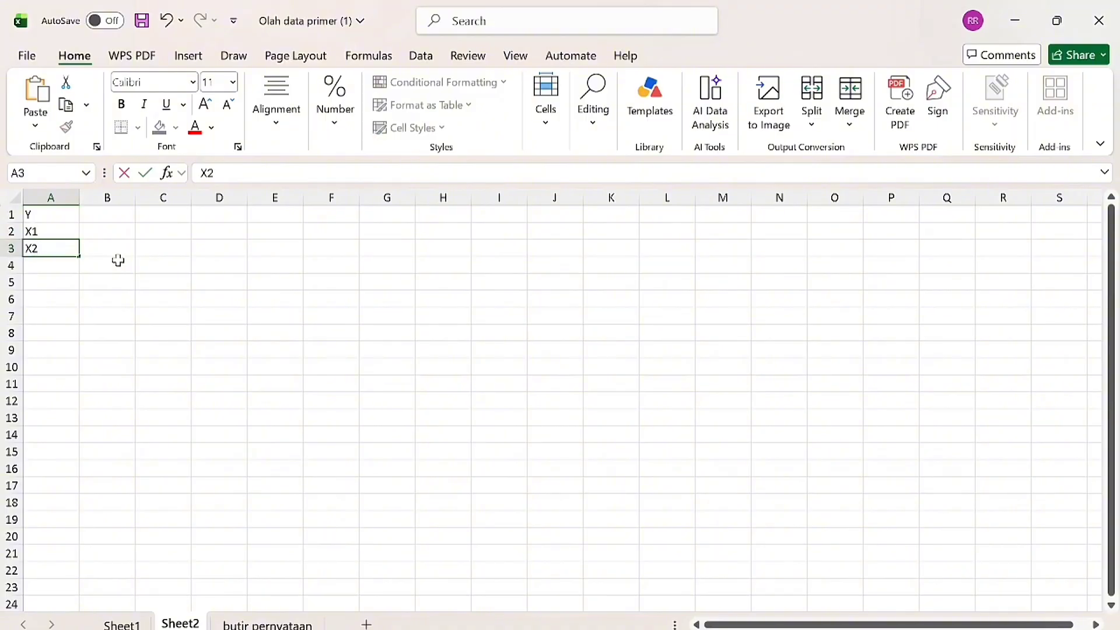
pyautogui.press('Return')
pyautogui.write('X3')
pyautogui.press('Return')
pyautogui.write('X4')
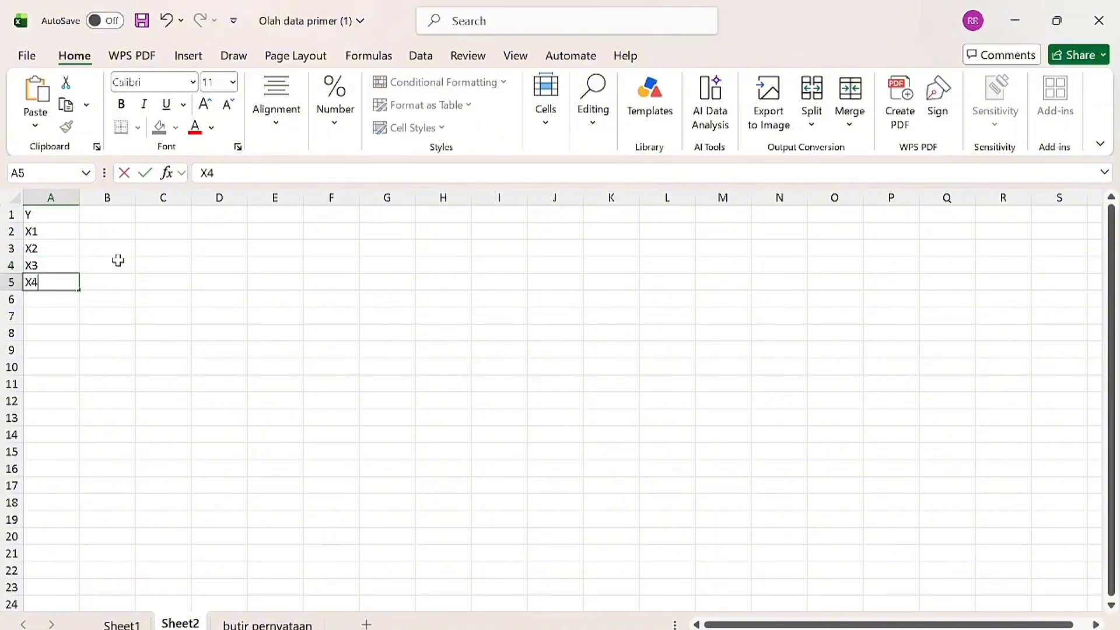
pyautogui.press('Return')
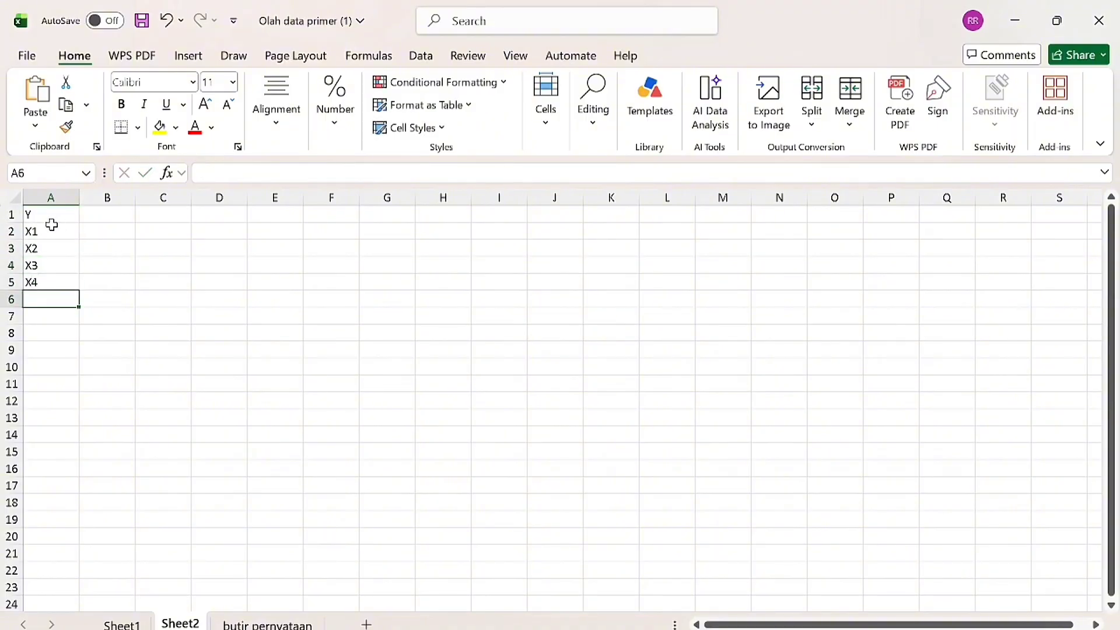
# Step: Copy the names Y, X1, X2, X3 and X4 from the Excel sheet into the variable names of the new SPSS dataset
pyautogui.moveTo(46, 221); pyautogui.dragTo(36, 281)
pyautogui.hotkey('ctrl', 'c')
pyautogui.hotkey('alt', 'Tab')
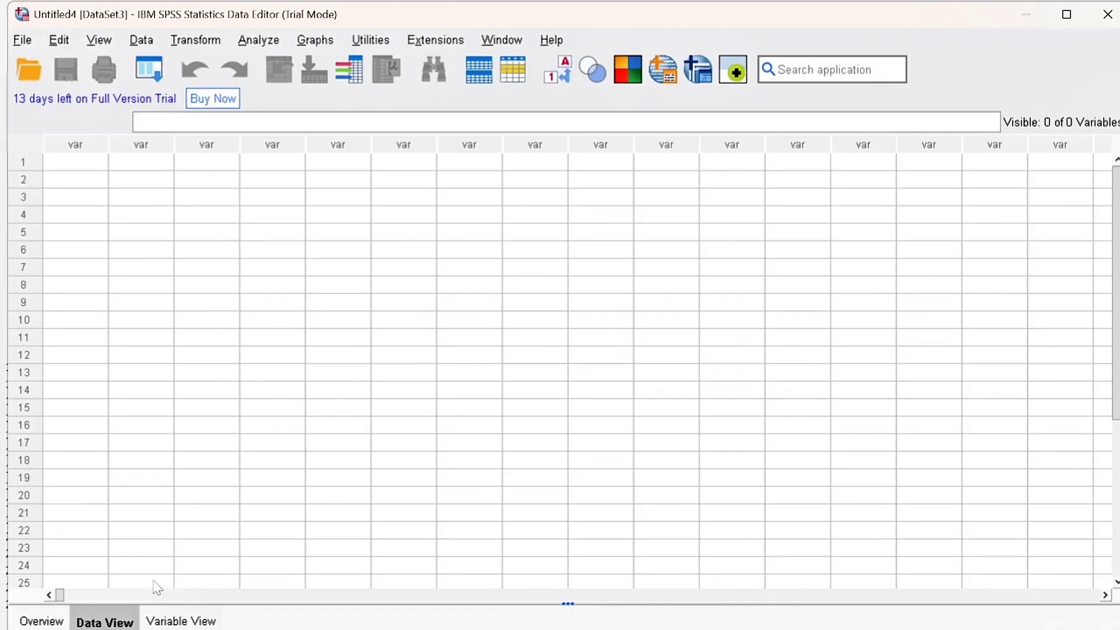
pyautogui.click(172, 622)
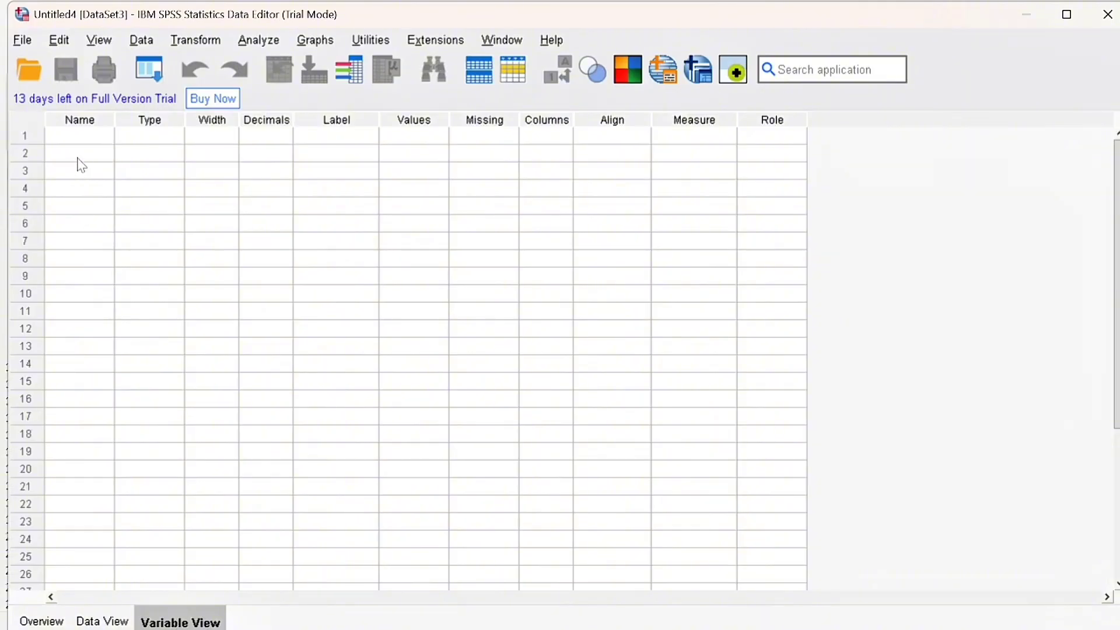
pyautogui.click(95, 139)
pyautogui.hotkey('ctrl', 'v')
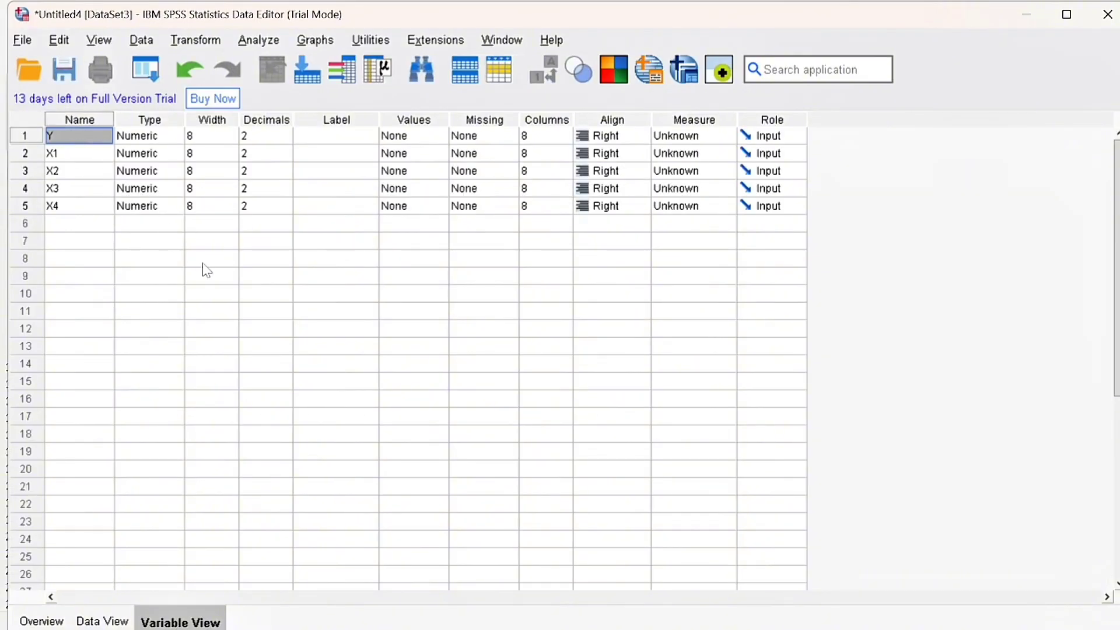
# Step: Set the decimals of all five variables, Y and X1 to X4, to 0
pyautogui.click(265, 136)
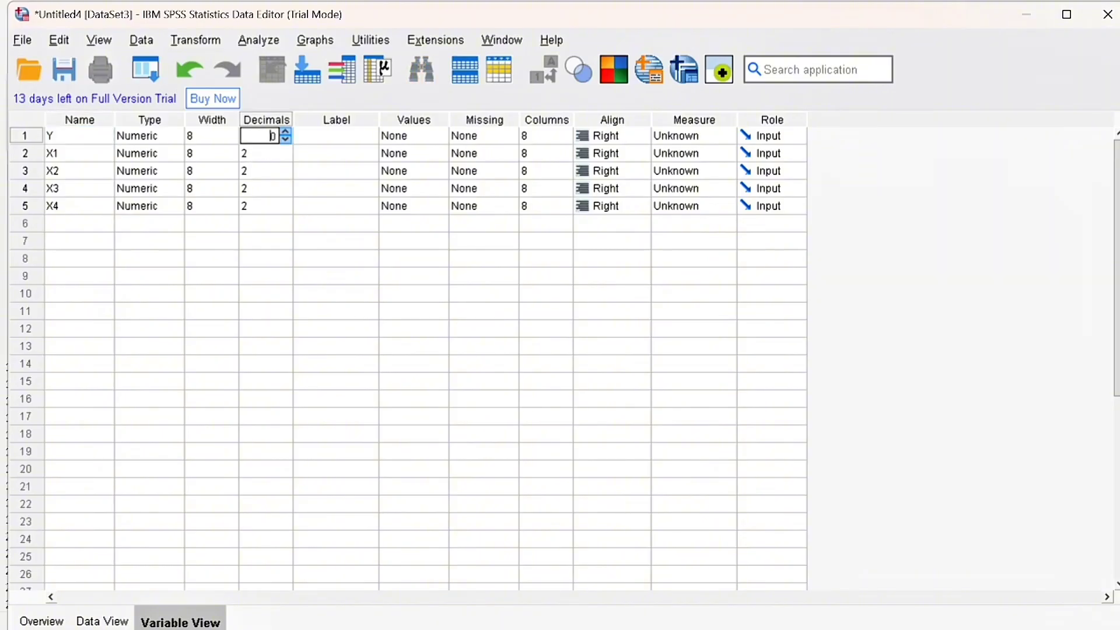
pyautogui.write('0')
pyautogui.press('Return')
pyautogui.press('Up')
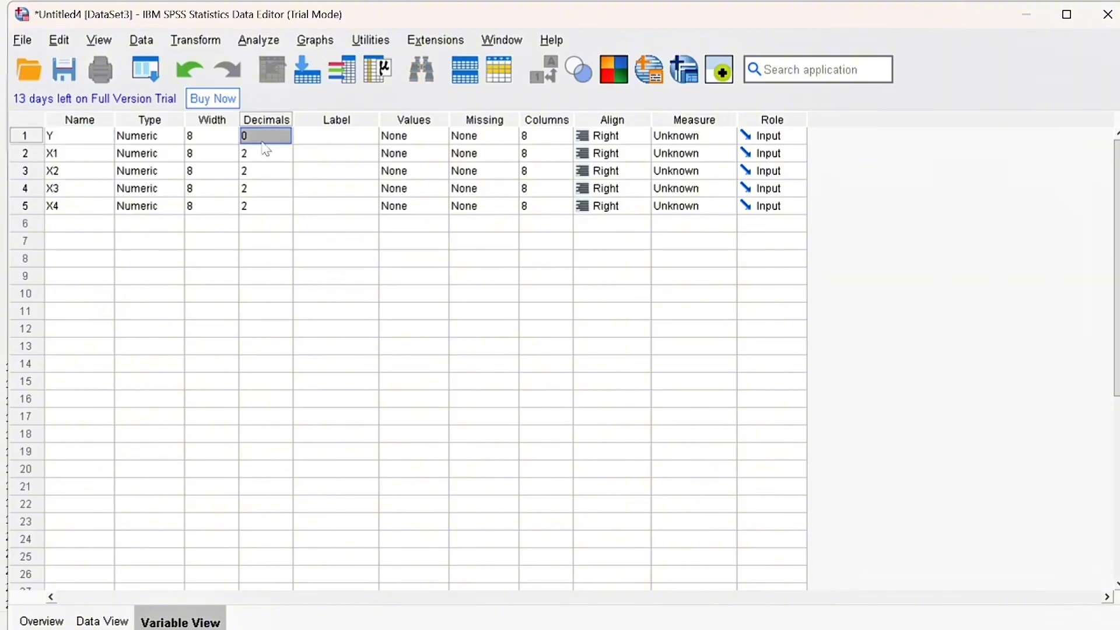
pyautogui.click(266, 150)
pyautogui.hotkey('shift', 'Down')
pyautogui.hotkey('shift', 'Down')
pyautogui.hotkey('shift', 'Down')
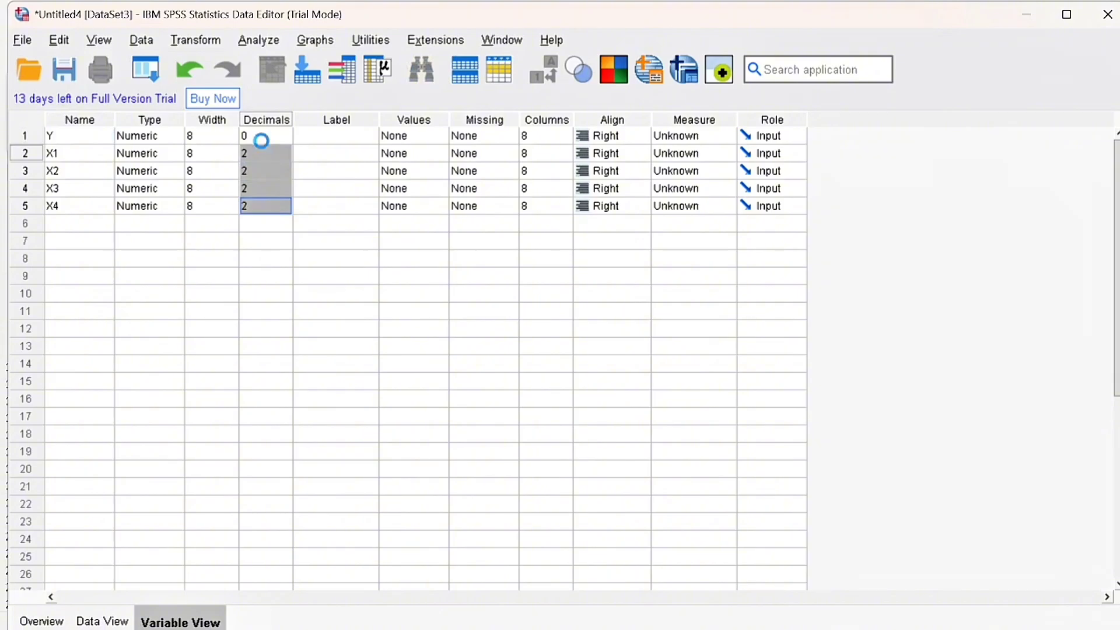
pyautogui.hotkey('ctrl', 'v')
# Step: Set the measurement level of Y and X1 to X4 to Scale
pyautogui.press('Right')
pyautogui.press('Right')
pyautogui.press('Right')
pyautogui.press('Right')
pyautogui.press('Up')
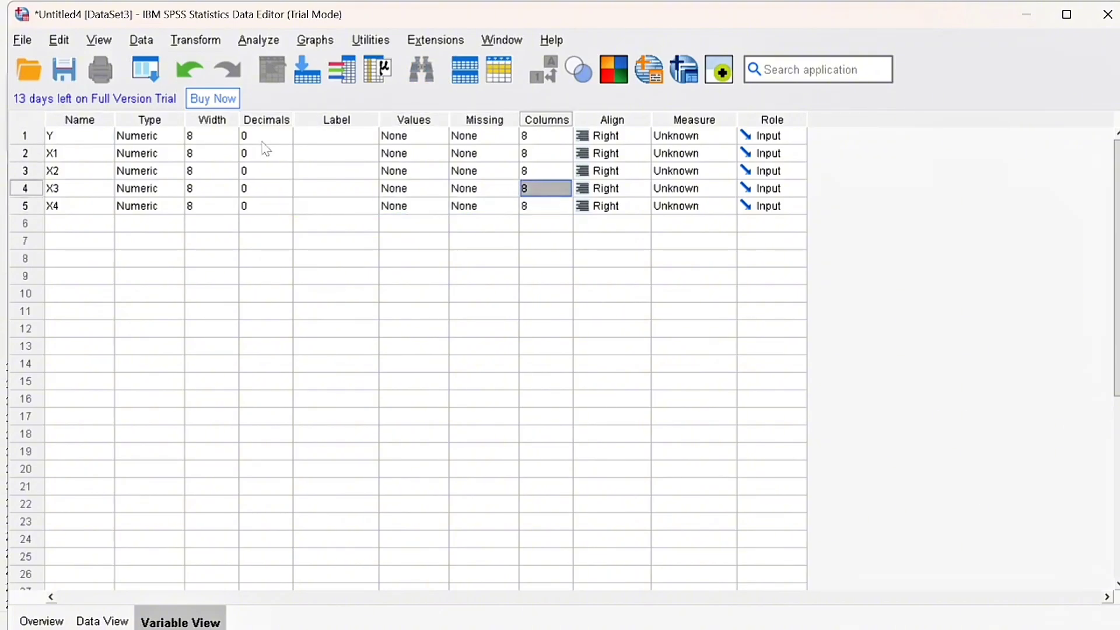
pyautogui.press('Up')
pyautogui.press('Up')
pyautogui.press('Up')
pyautogui.press('Right')
pyautogui.press('Right')
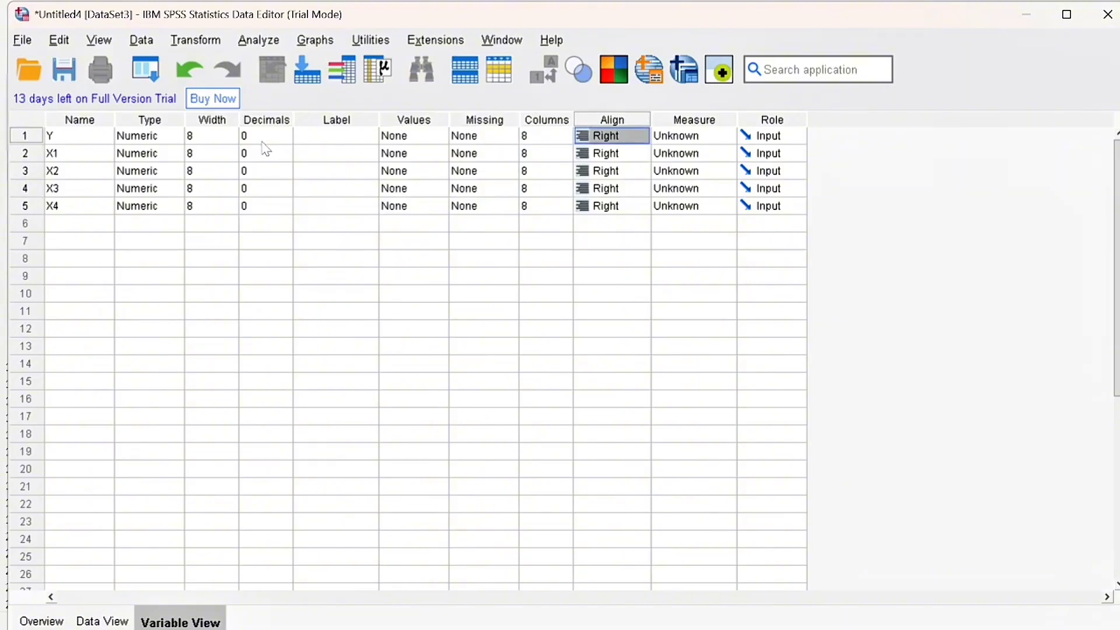
pyautogui.click(686, 138)
pyautogui.click(688, 153)
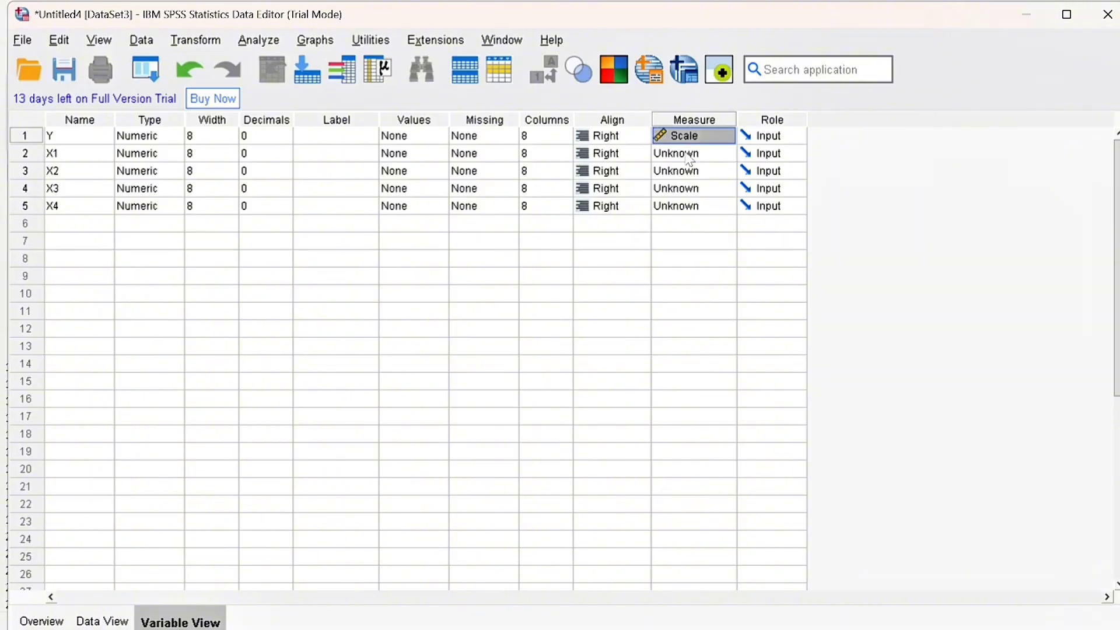
pyautogui.click(688, 153)
pyautogui.hotkey('shift', 'Down')
pyautogui.hotkey('shift', 'Down')
pyautogui.hotkey('shift', 'Down')
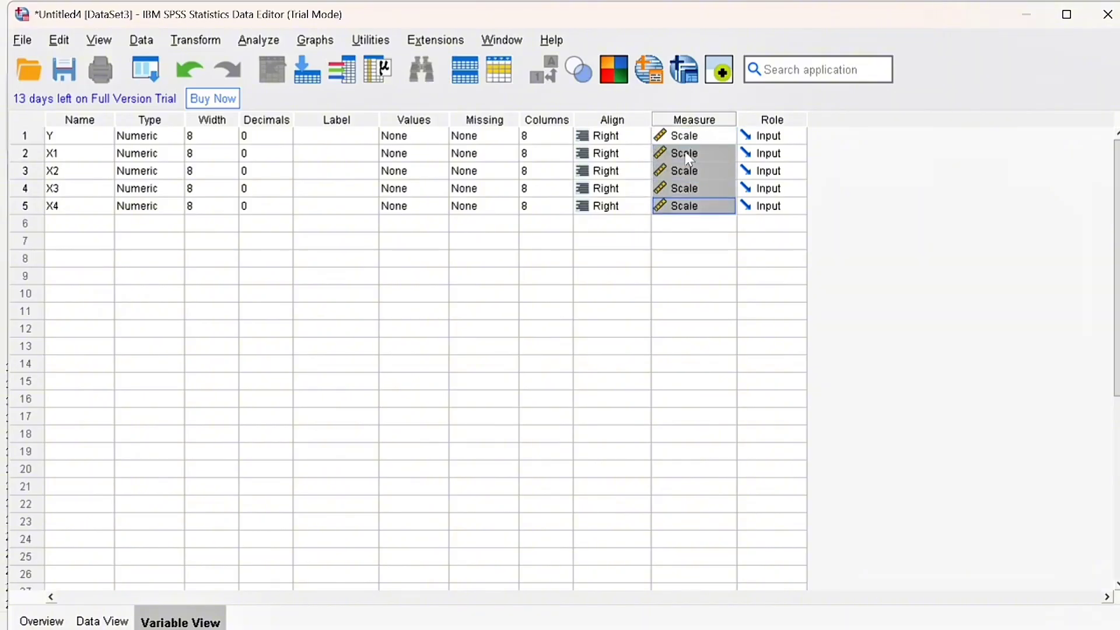
pyautogui.click(687, 240)
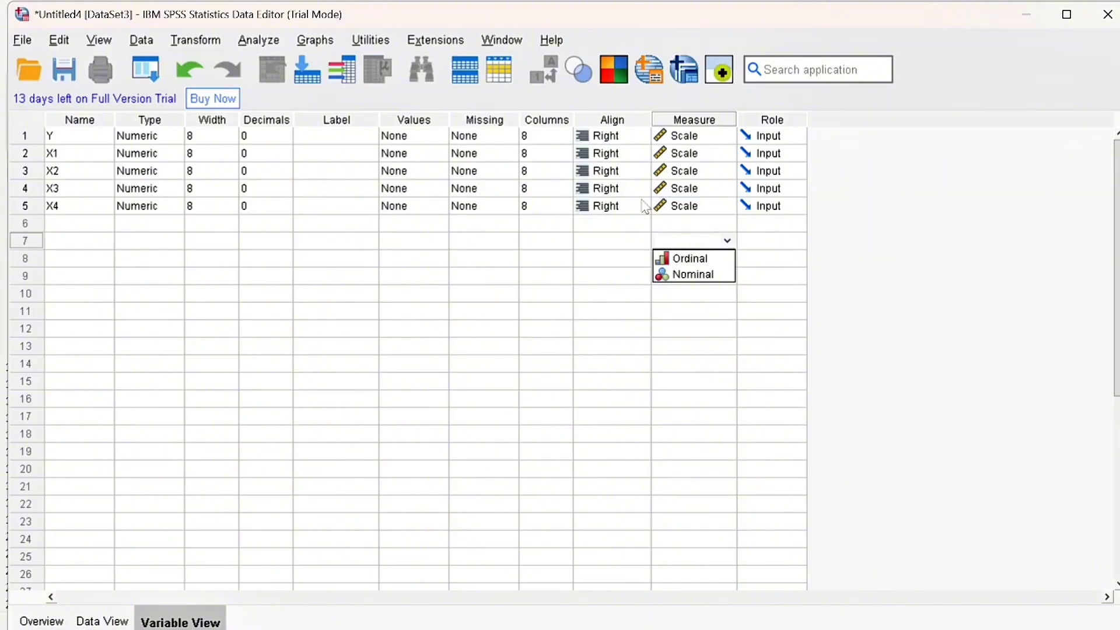
pyautogui.click(487, 172)
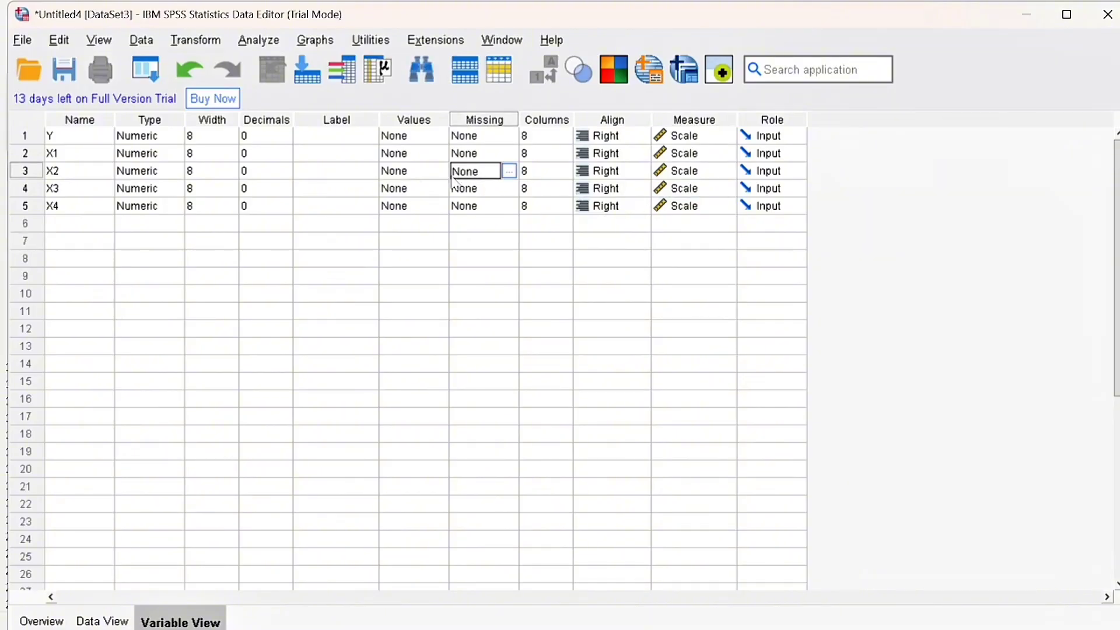
pyautogui.click(338, 171)
pyautogui.click(337, 191)
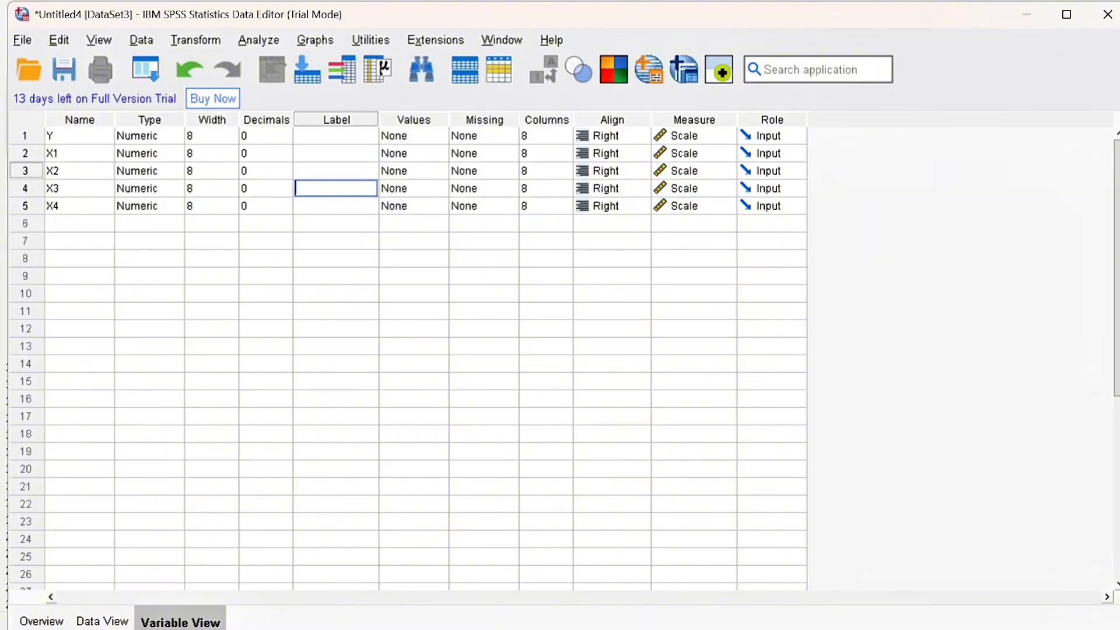
# Step: Copy the whole T.LA column from Sheet1 of the Excel workbook into the Y variable's data in SPSS, starting at row 1
pyautogui.click(104, 622)
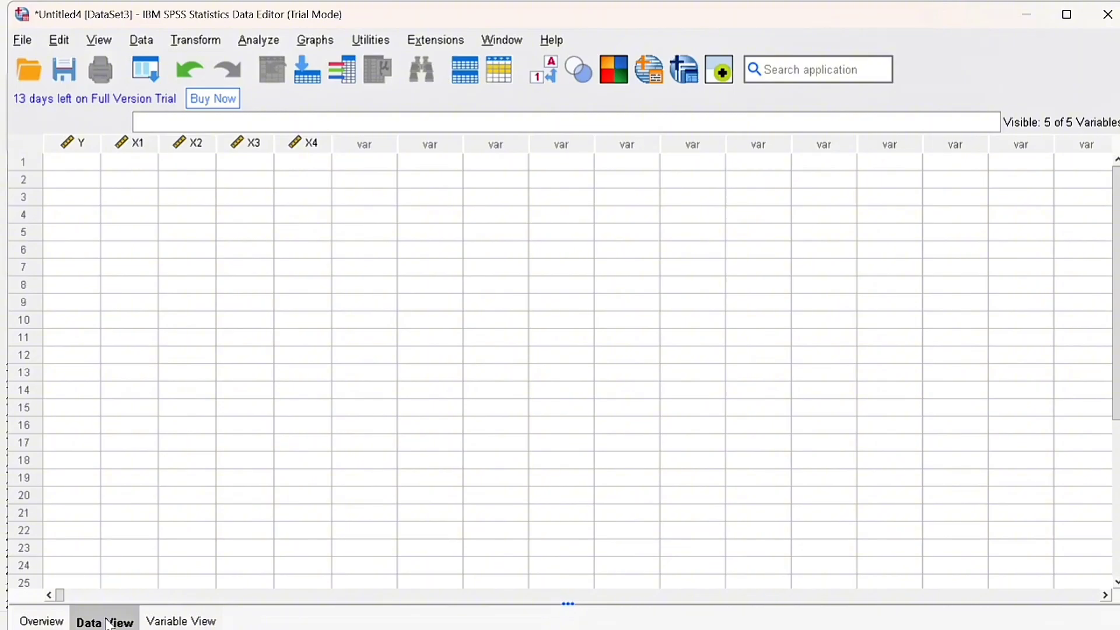
pyautogui.hotkey('alt', 'Tab')
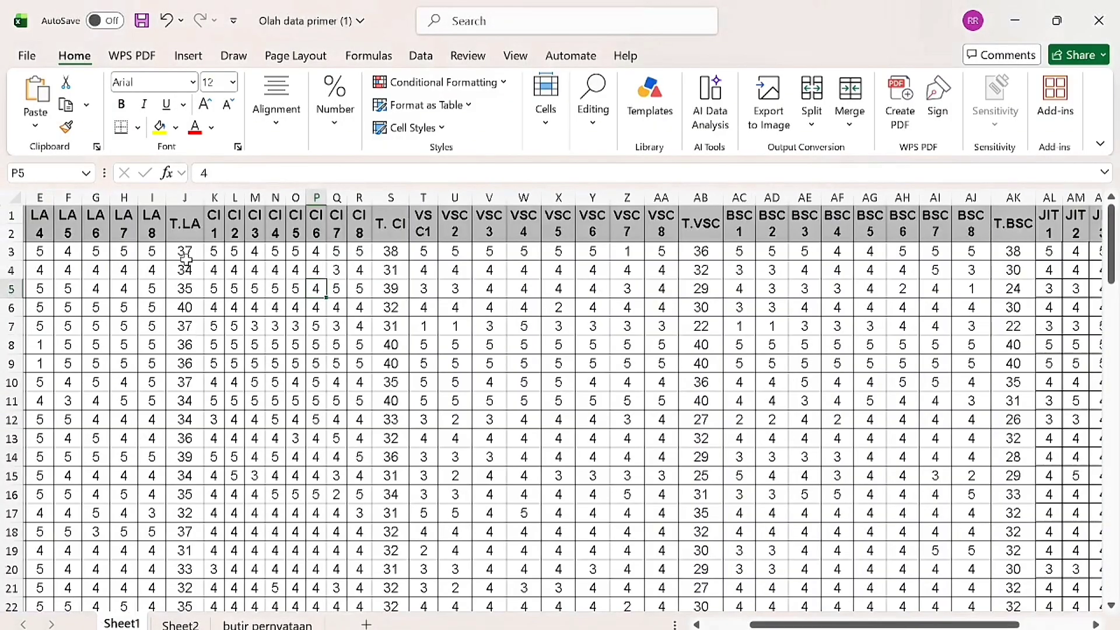
pyautogui.moveTo(187, 252); pyautogui.dragTo(185, 401)
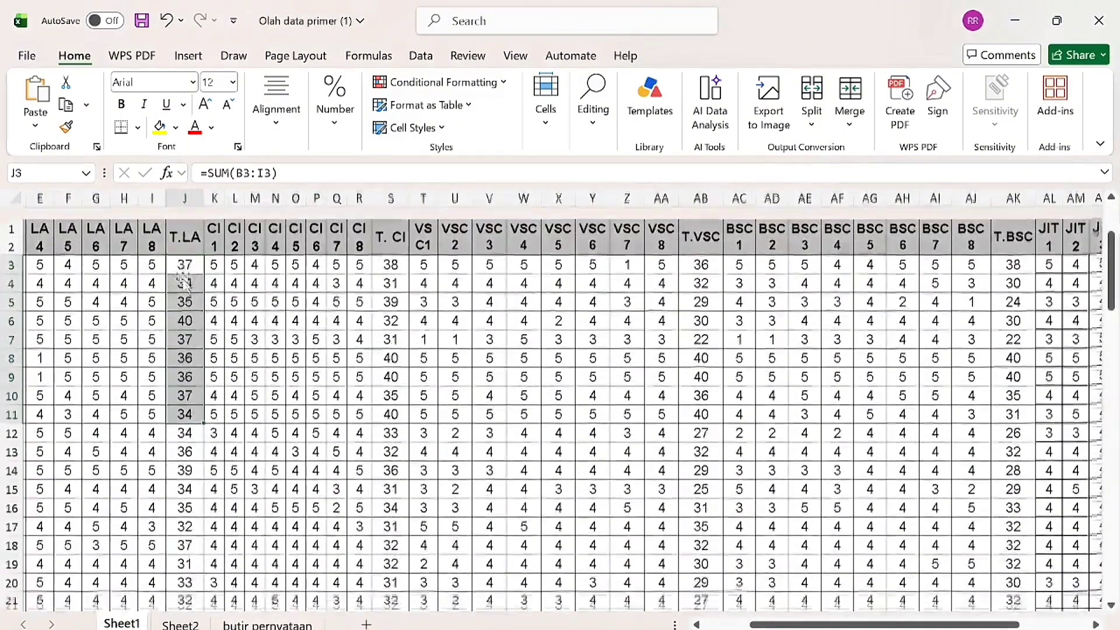
pyautogui.click(195, 196)
pyautogui.hotkey('ctrl', 'c')
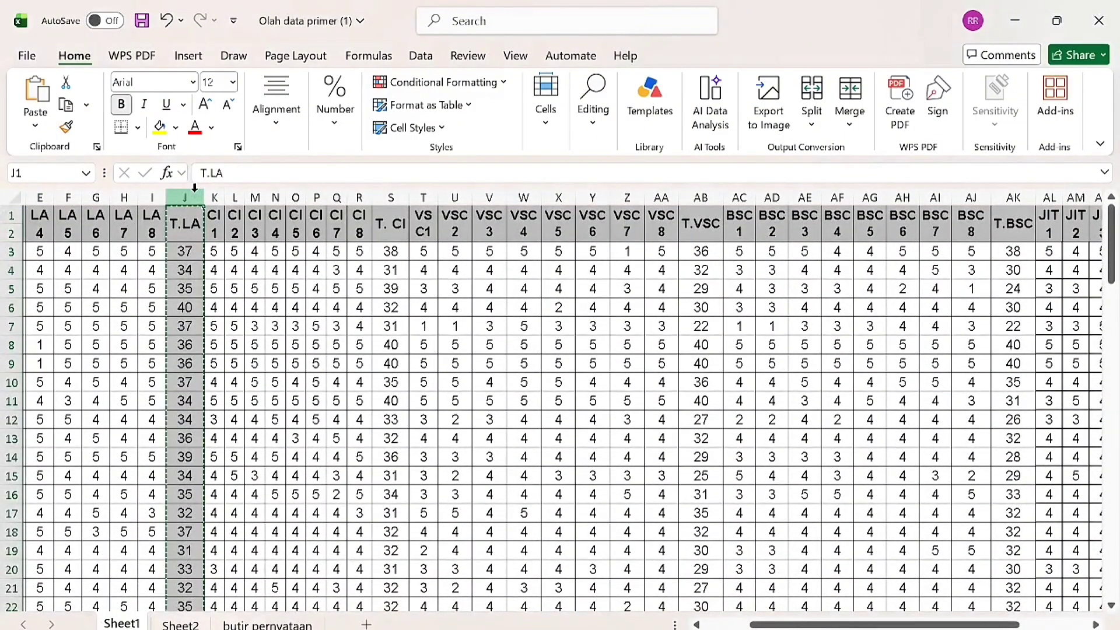
pyautogui.hotkey('alt', 'Tab')
pyautogui.click(76, 167)
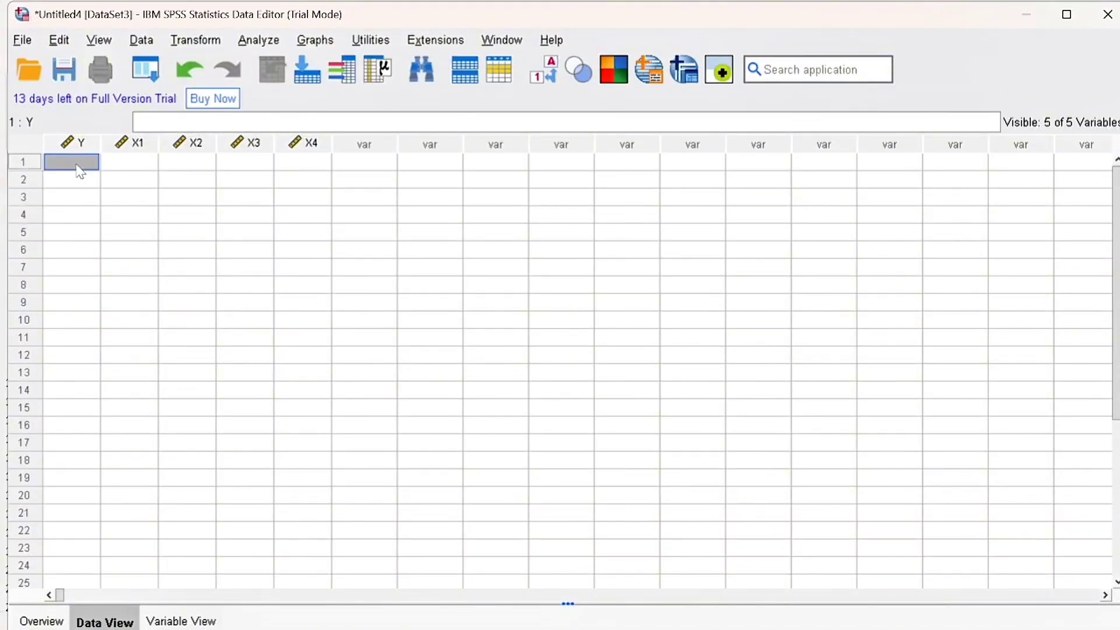
pyautogui.hotkey('ctrl', 'v')
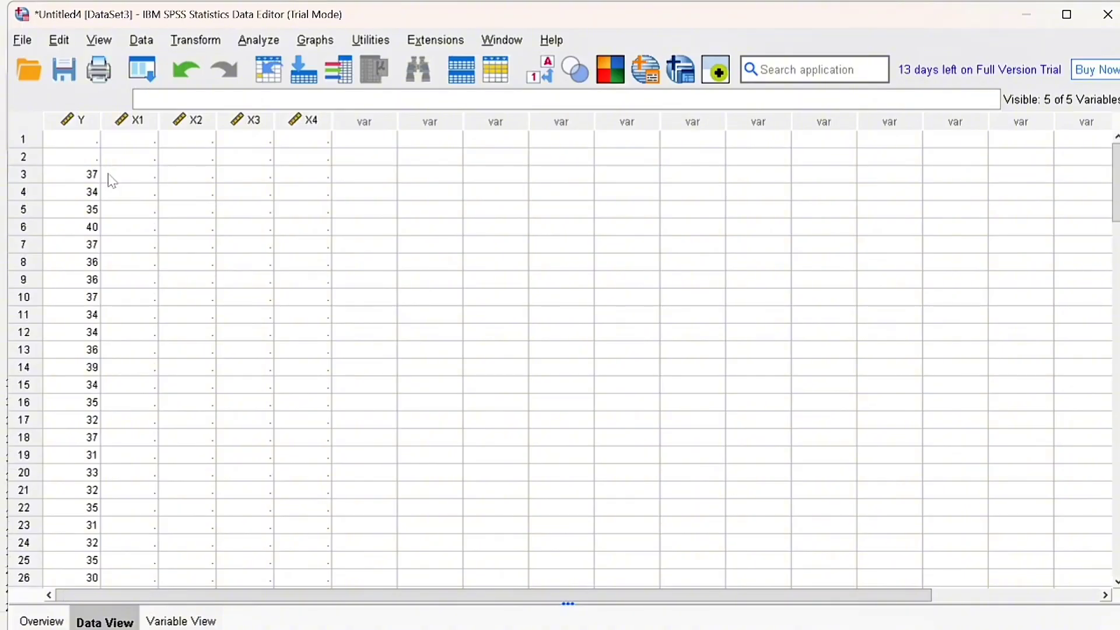
# Step: Copy the whole T. CI column from Sheet1 of the Excel workbook and return to the SPSS dataset
pyautogui.hotkey('alt', 'Tab')
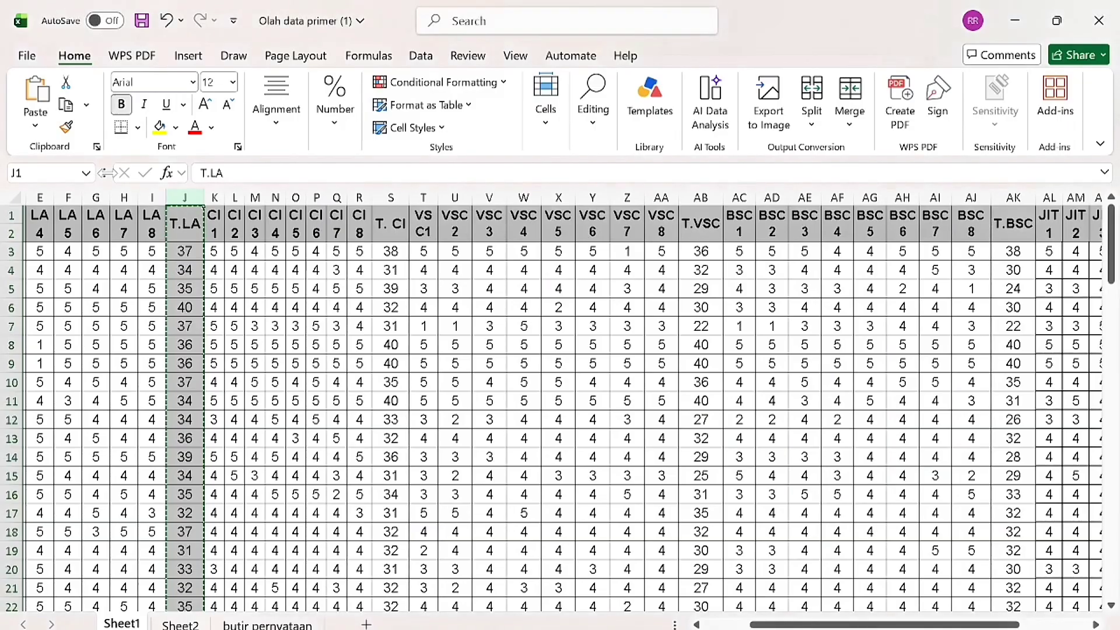
pyautogui.click(393, 199)
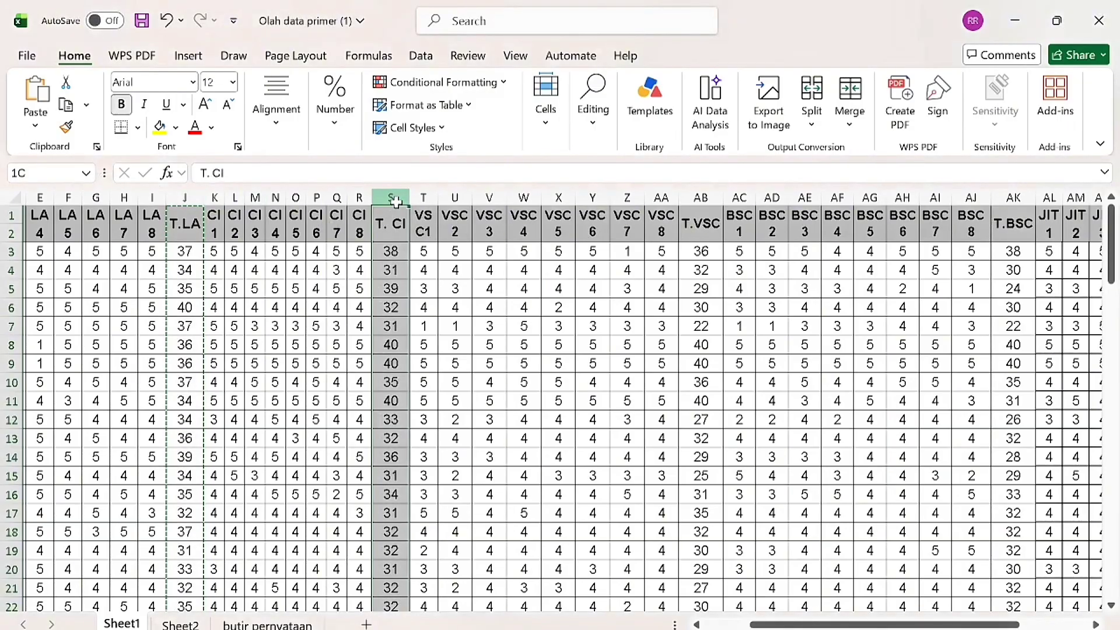
pyautogui.hotkey('ctrl', 'c')
pyautogui.hotkey('alt', 'Tab')
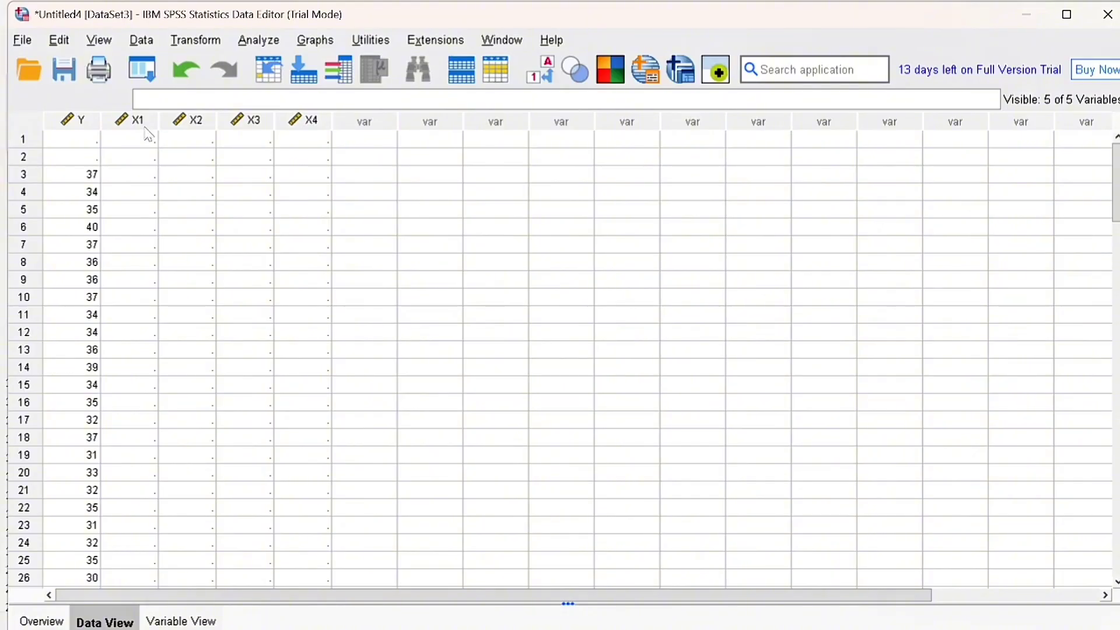
pyautogui.click(140, 119)
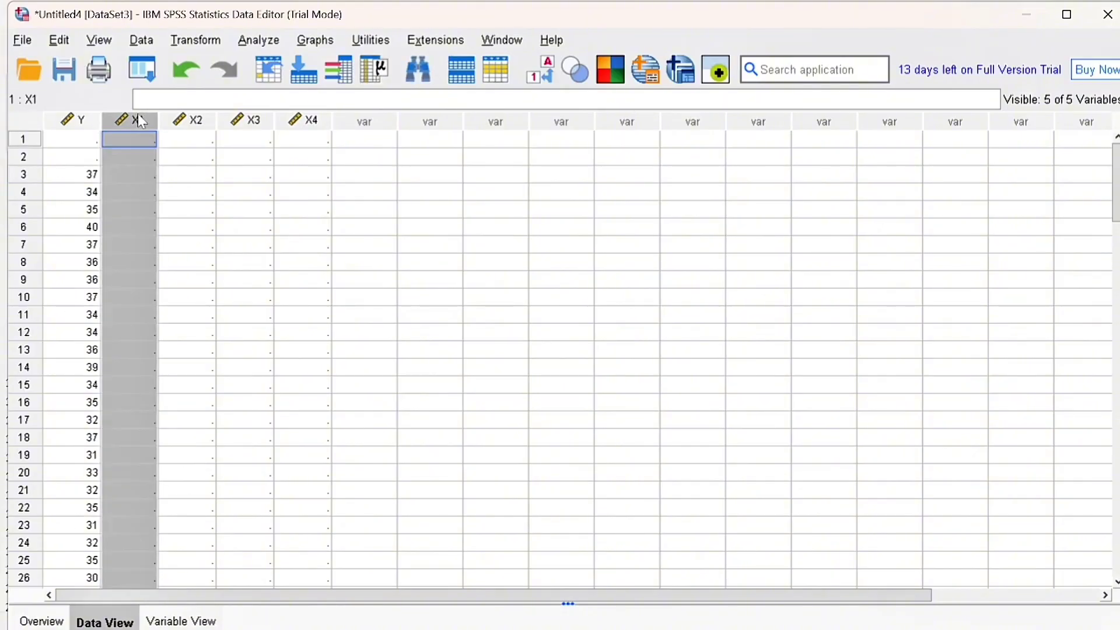
pyautogui.click(115, 186)
pyautogui.click(124, 176)
pyautogui.hotkey('ctrl', 'v')
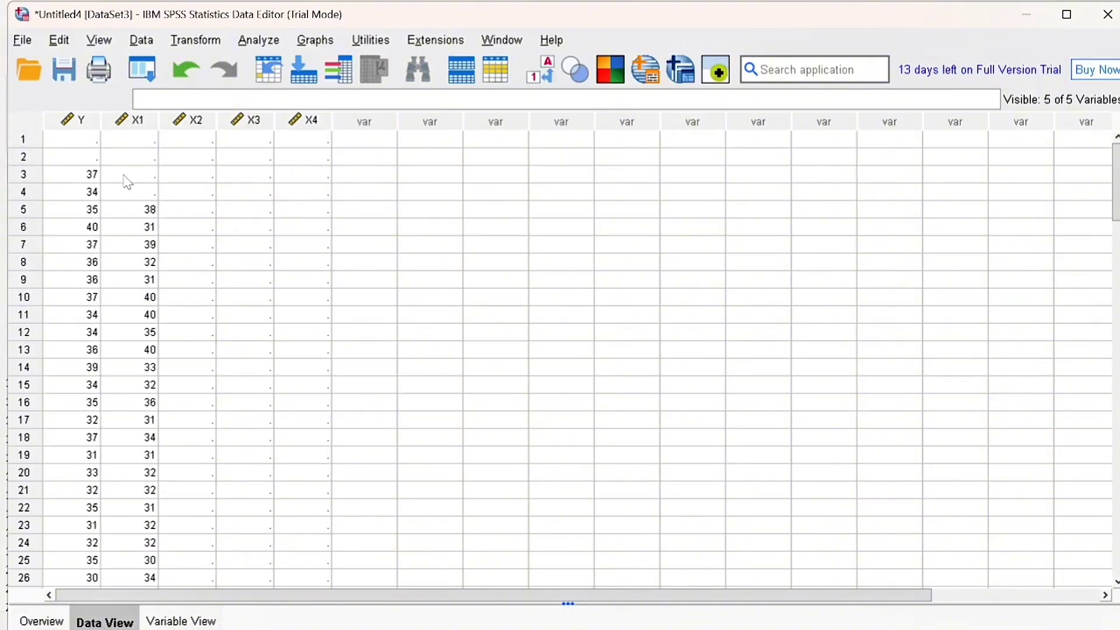
pyautogui.hotkey('ctrl', 'z')
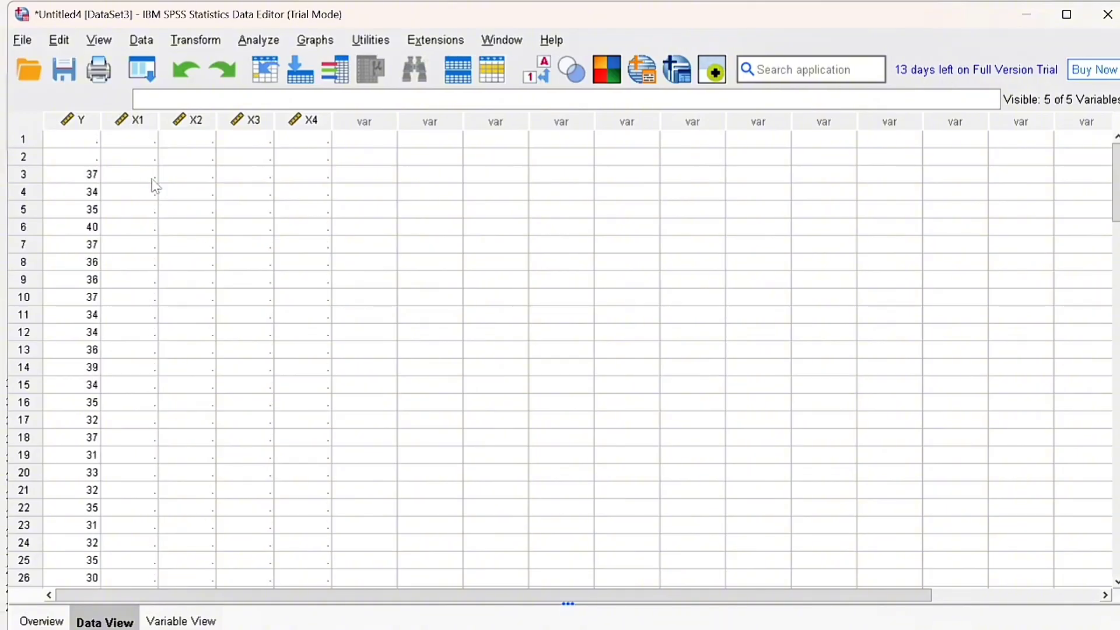
# Step: Paste the copied T. CI totals into the X1 variable, starting at row 1
pyautogui.click(150, 145)
pyautogui.hotkey('ctrl', 'v')
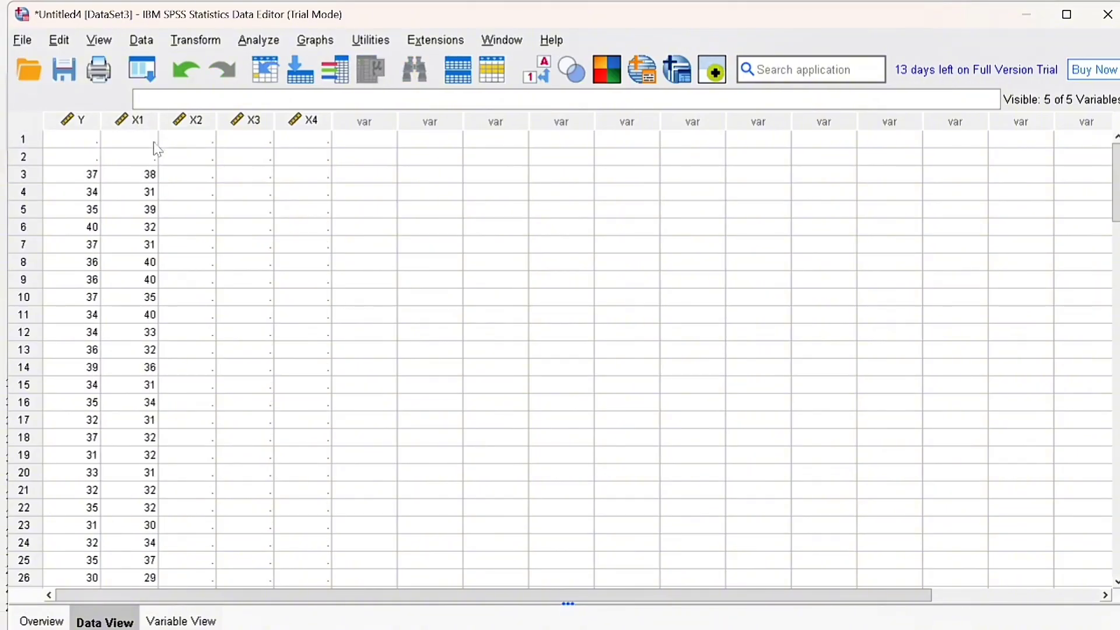
# Step: Copy the whole T.VSC column from the Excel workbook into the X2 variable in SPSS, starting at row 1
pyautogui.hotkey('alt', 'Tab')
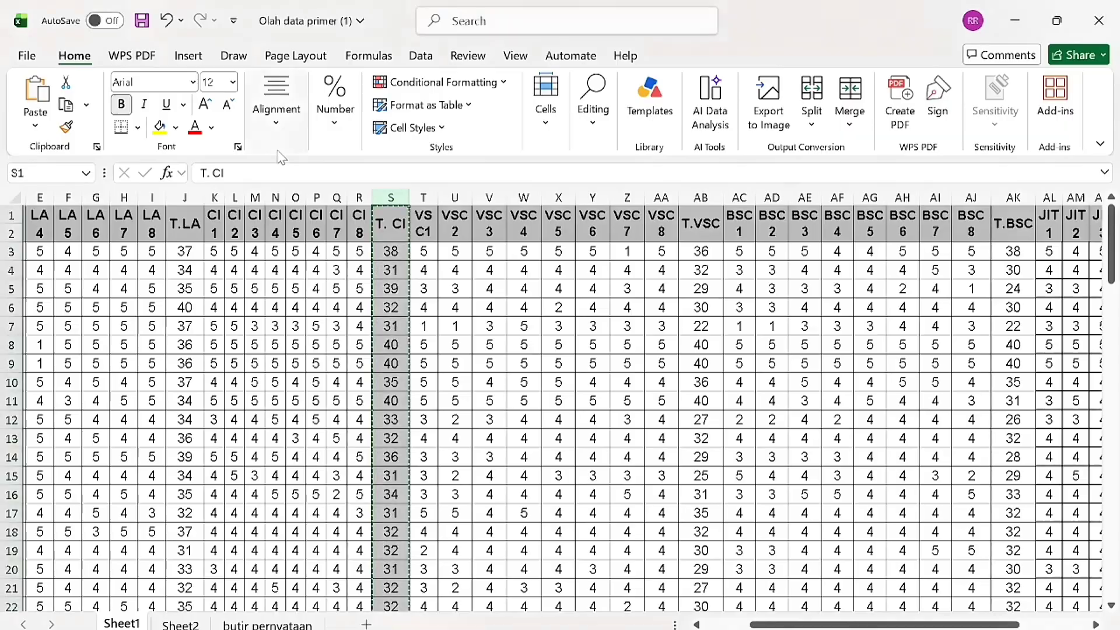
pyautogui.click(703, 198)
pyautogui.hotkey('ctrl', 'c')
pyautogui.hotkey('alt', 'Tab')
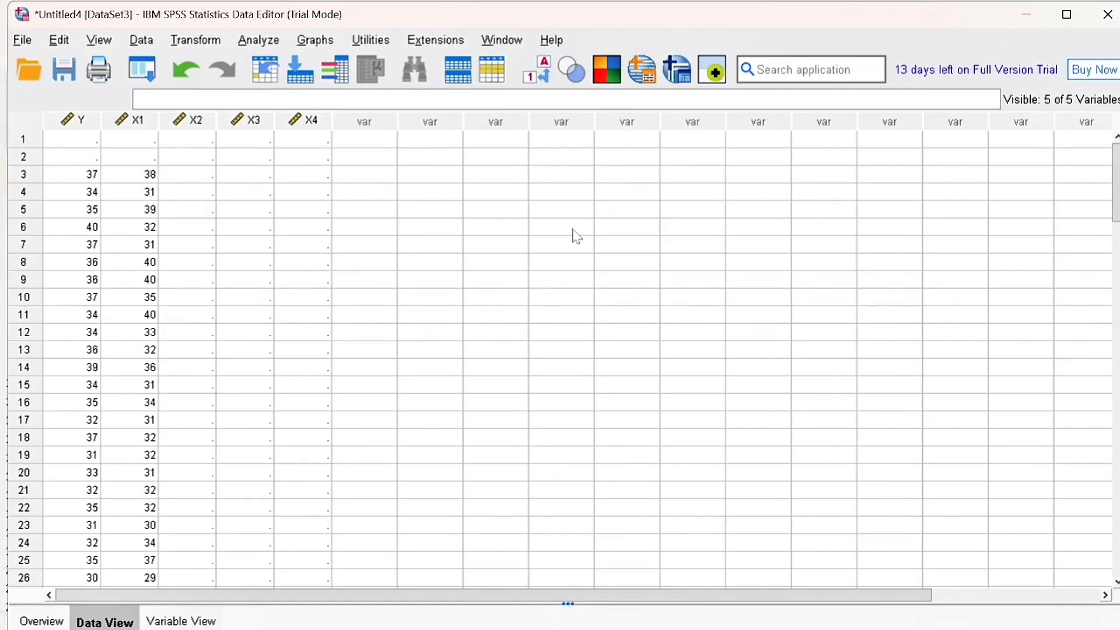
pyautogui.click(201, 138)
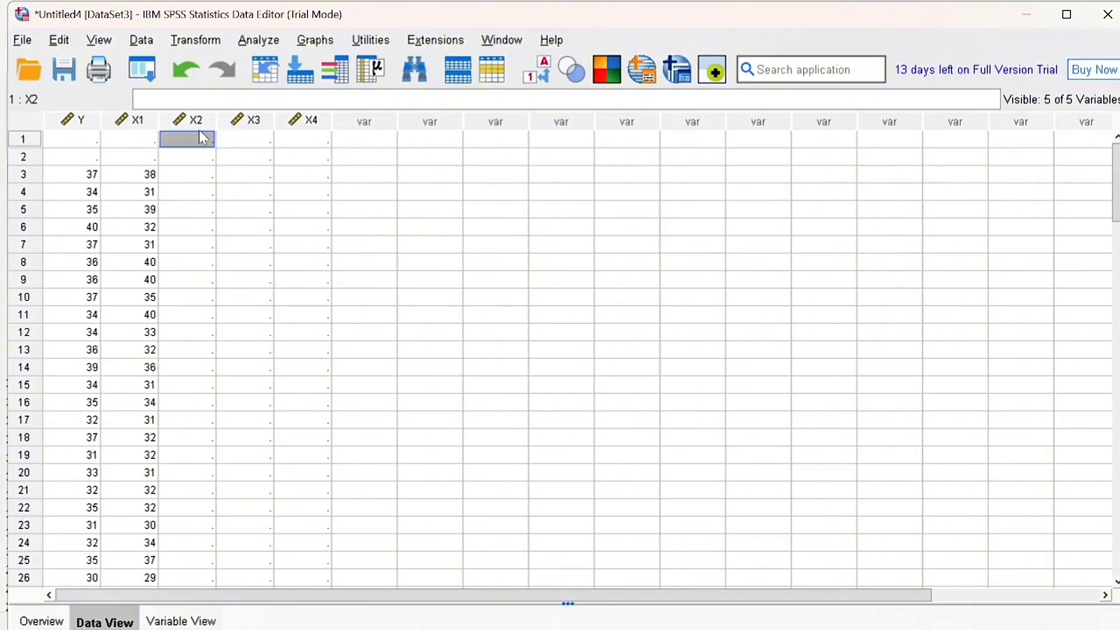
pyautogui.hotkey('ctrl', 'v')
# Step: Copy the whole T.BSC column from the Excel workbook into the X3 variable in SPSS, starting at row 1
pyautogui.hotkey('alt', 'Tab')
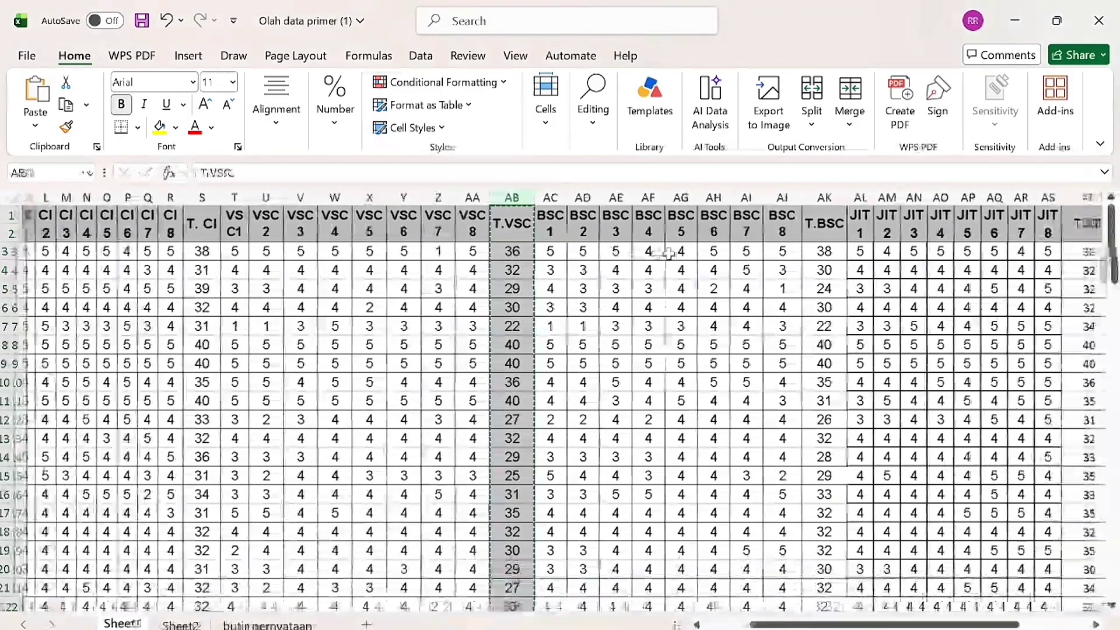
pyautogui.click(815, 198)
pyautogui.hotkey('ctrl', 'c')
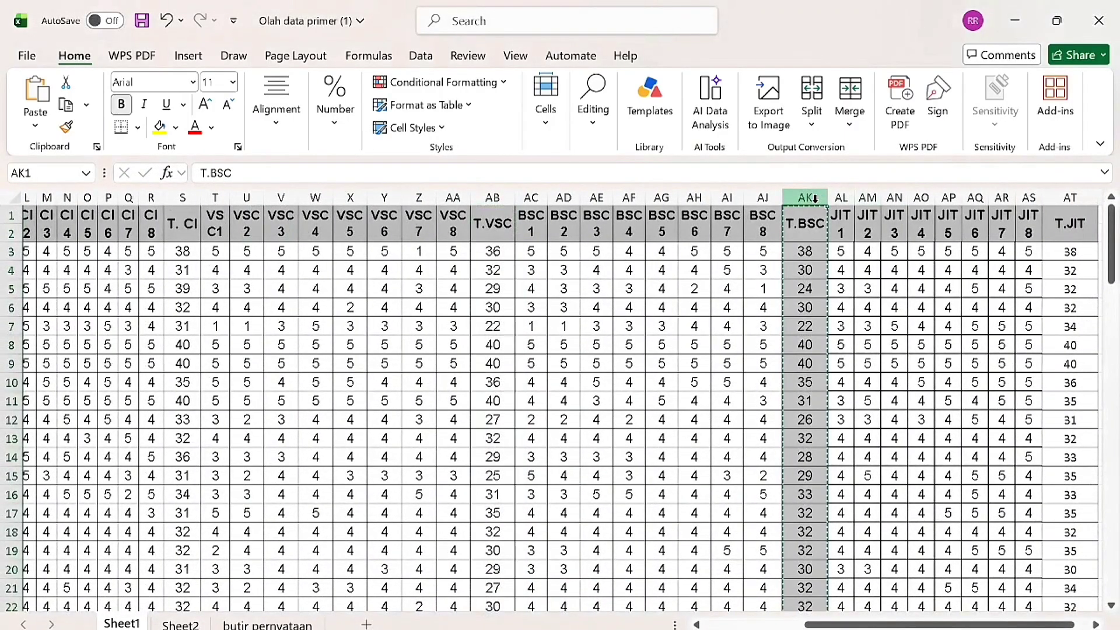
pyautogui.hotkey('alt', 'Tab')
pyautogui.click(263, 139)
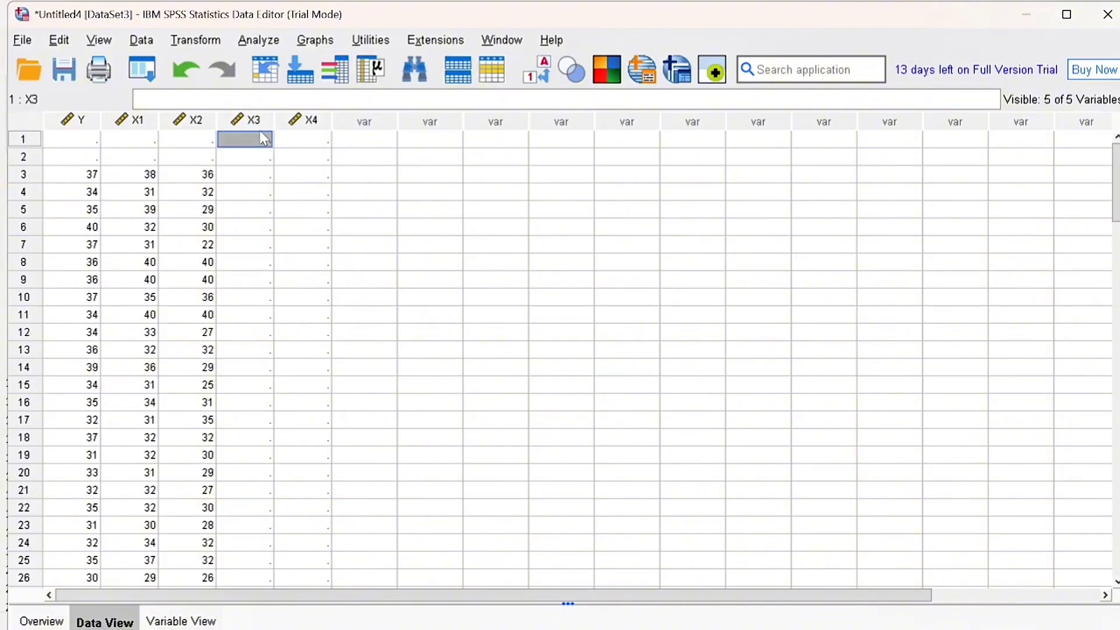
# Step: Copy the whole T.JIT column from the Excel workbook into the X4 variable in SPSS, starting at row 1
pyautogui.hotkey('alt', 'Tab')
pyautogui.hscroll(5, 811, 252)
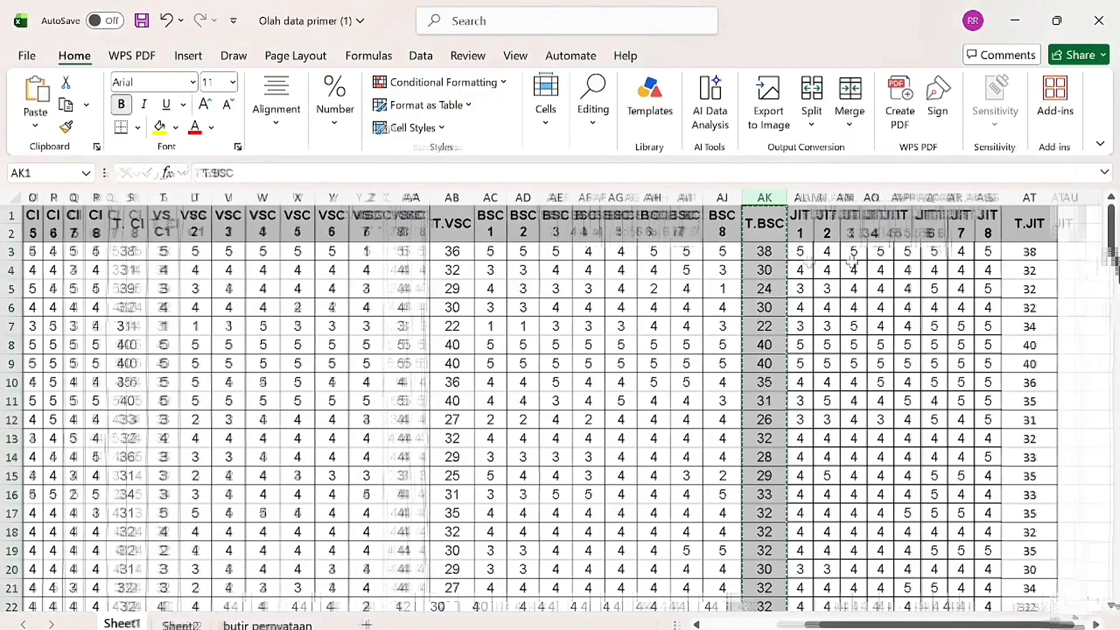
pyautogui.click(645, 196)
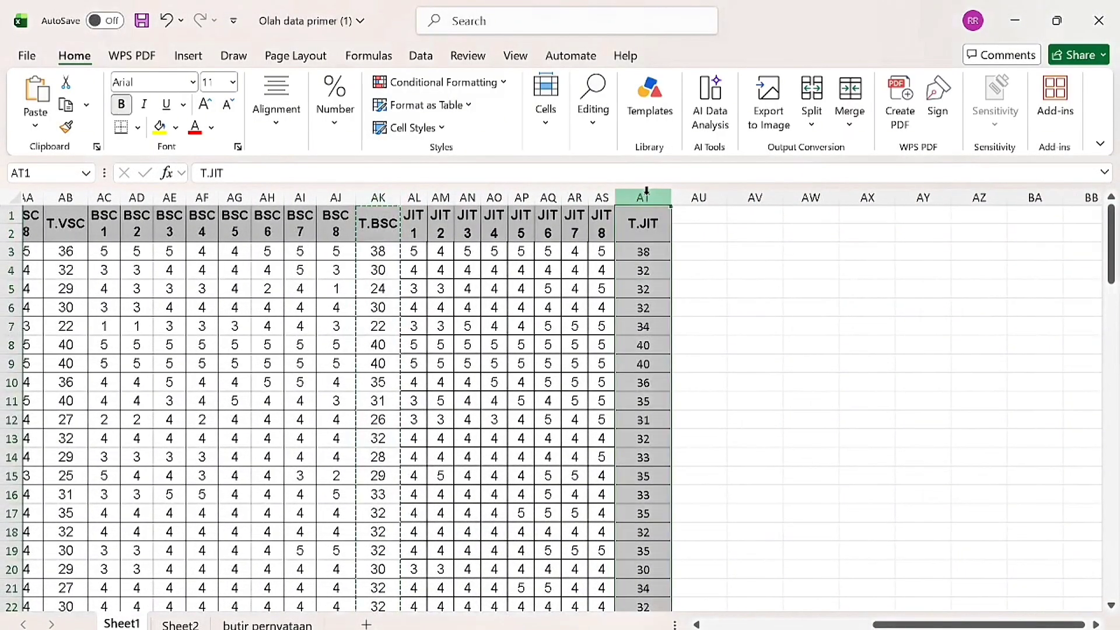
pyautogui.hotkey('ctrl', 'c')
pyautogui.hotkey('alt', 'Tab')
pyautogui.click(309, 140)
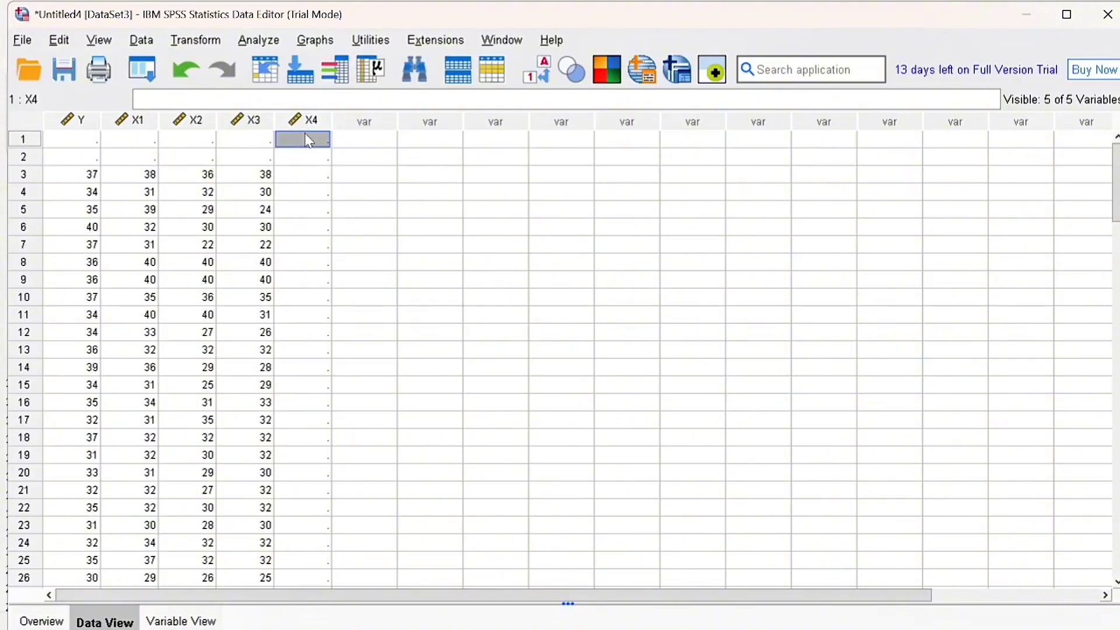
pyautogui.hotkey('ctrl', 'v')
# Step: Cut the two empty cases in rows 1 and 2 out of the dataset
pyautogui.moveTo(21, 140); pyautogui.dragTo(18, 162)
pyautogui.rightClick(19, 165)
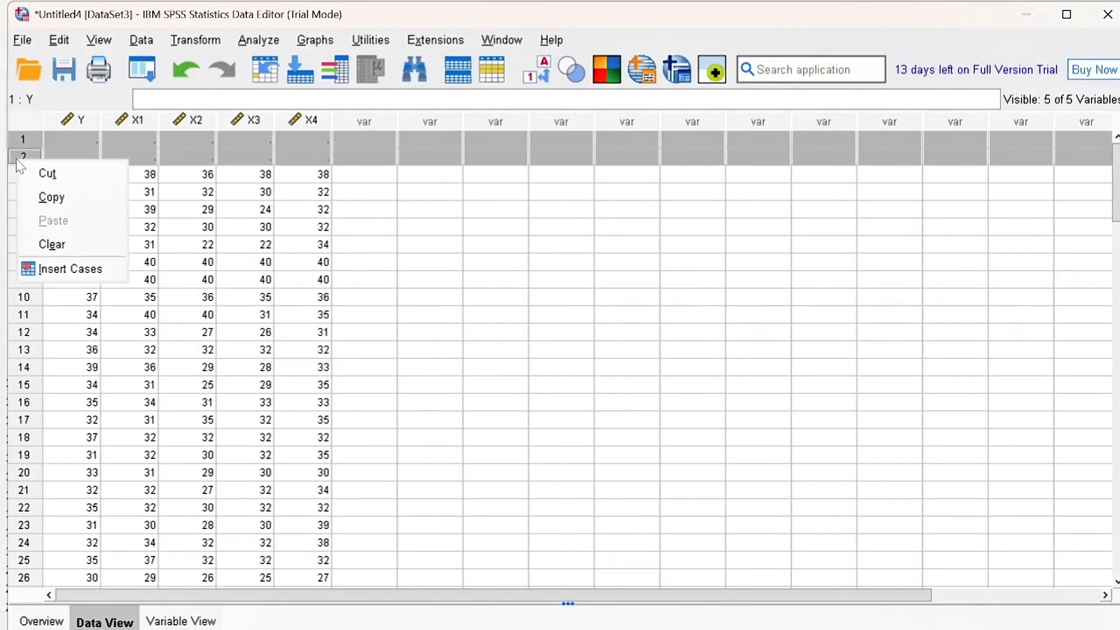
pyautogui.click(47, 174)
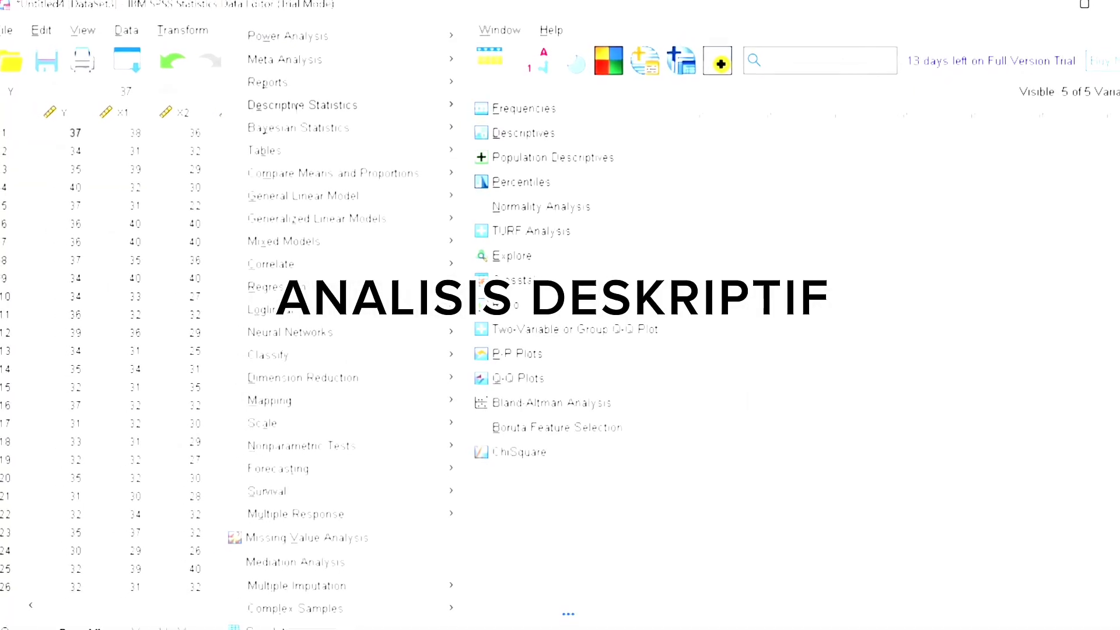
# Step: Start a Descriptives analysis and add Y, X1, X2, X3 and X4 as its variables
pyautogui.moveTo(408, 135)
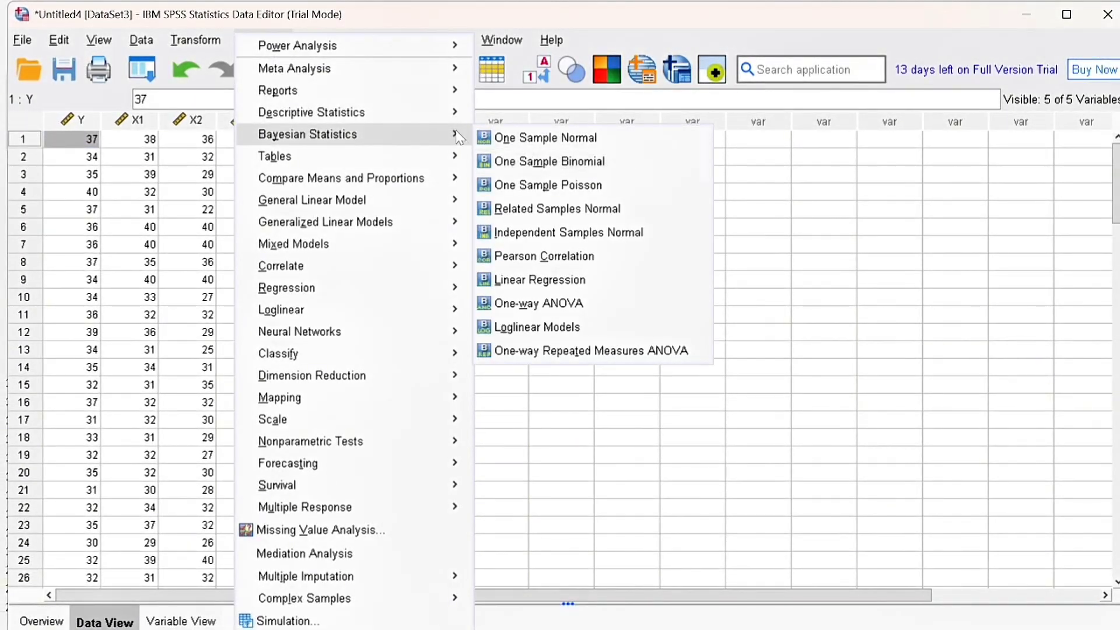
pyautogui.moveTo(443, 113)
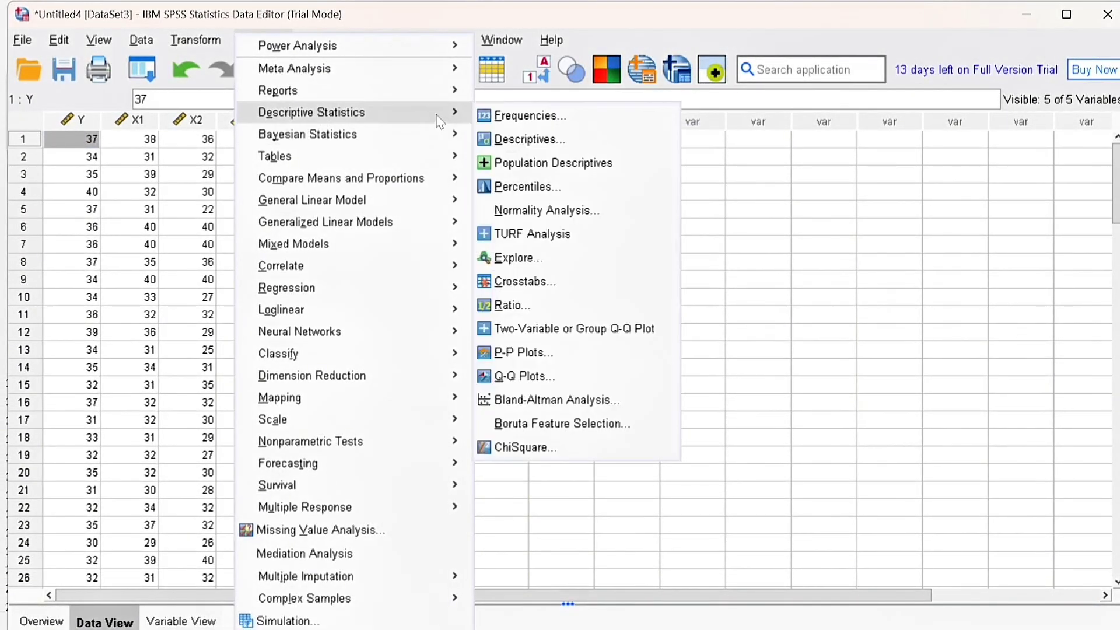
pyautogui.click(545, 144)
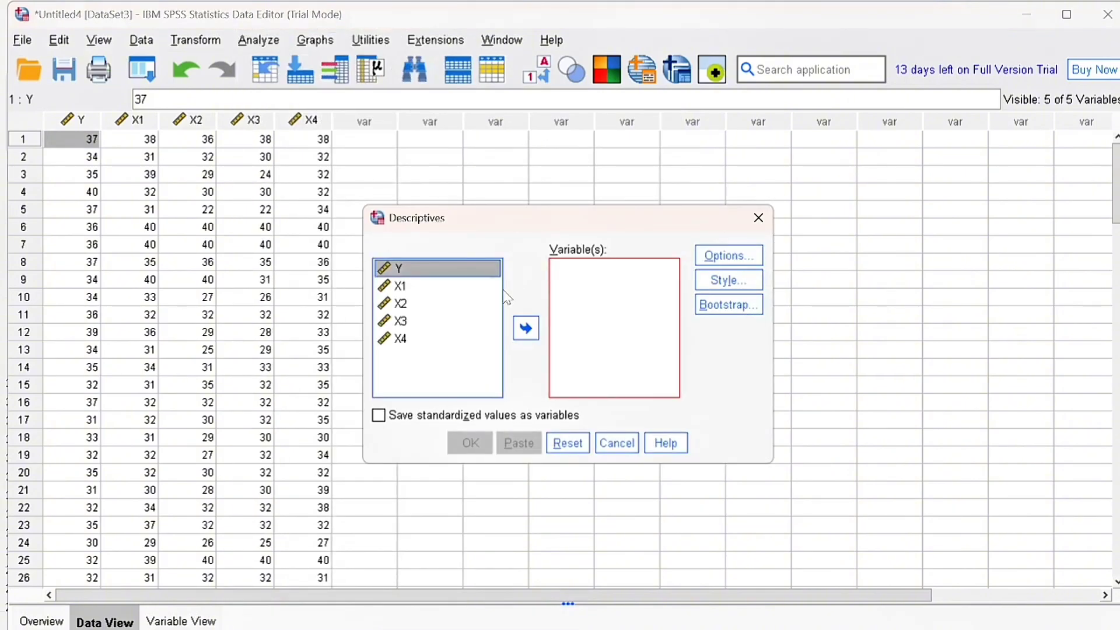
pyautogui.hotkey('shift', 'Down')
pyautogui.hotkey('shift', 'Down')
pyautogui.hotkey('shift', 'Down')
pyautogui.hotkey('shift', 'Down')
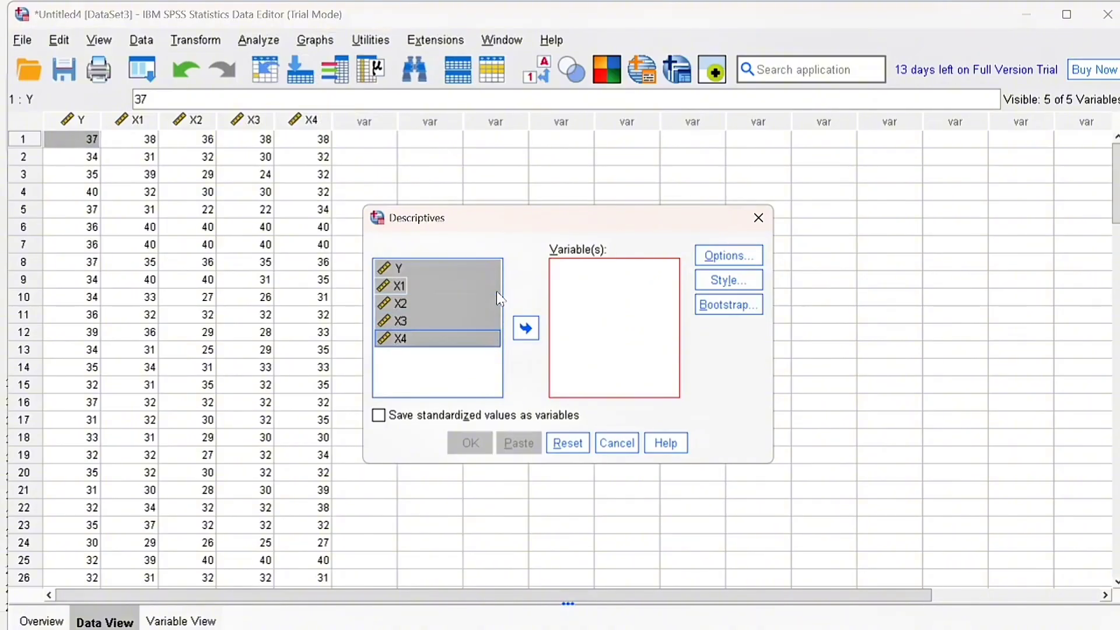
pyautogui.click(526, 326)
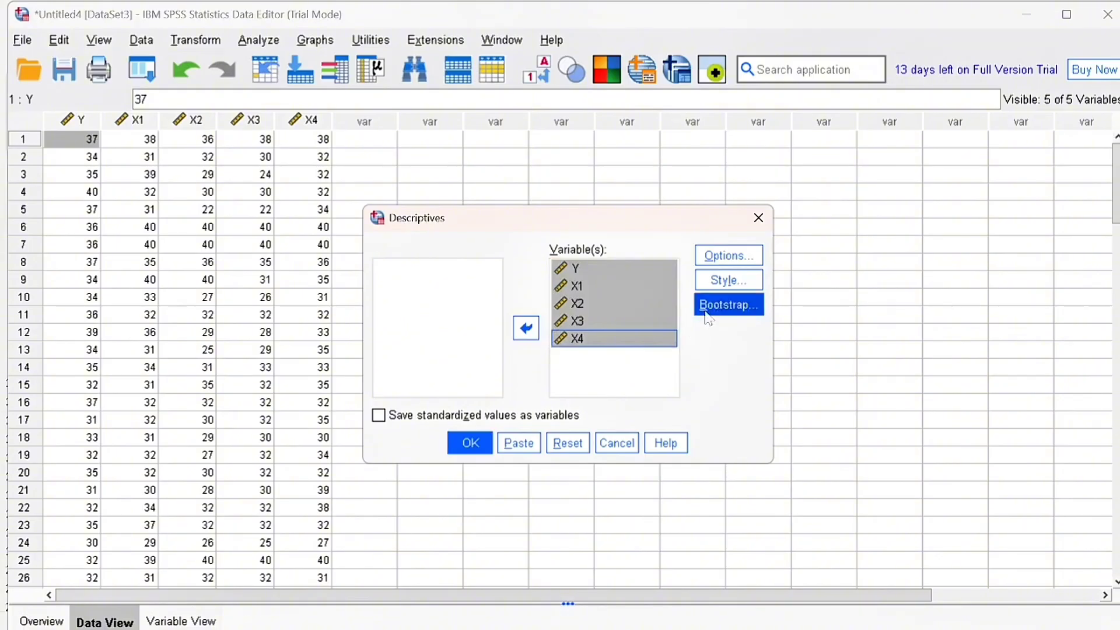
# Step: Add kurtosis and skewness to the descriptive statistics options and run the analysis
pyautogui.click(733, 261)
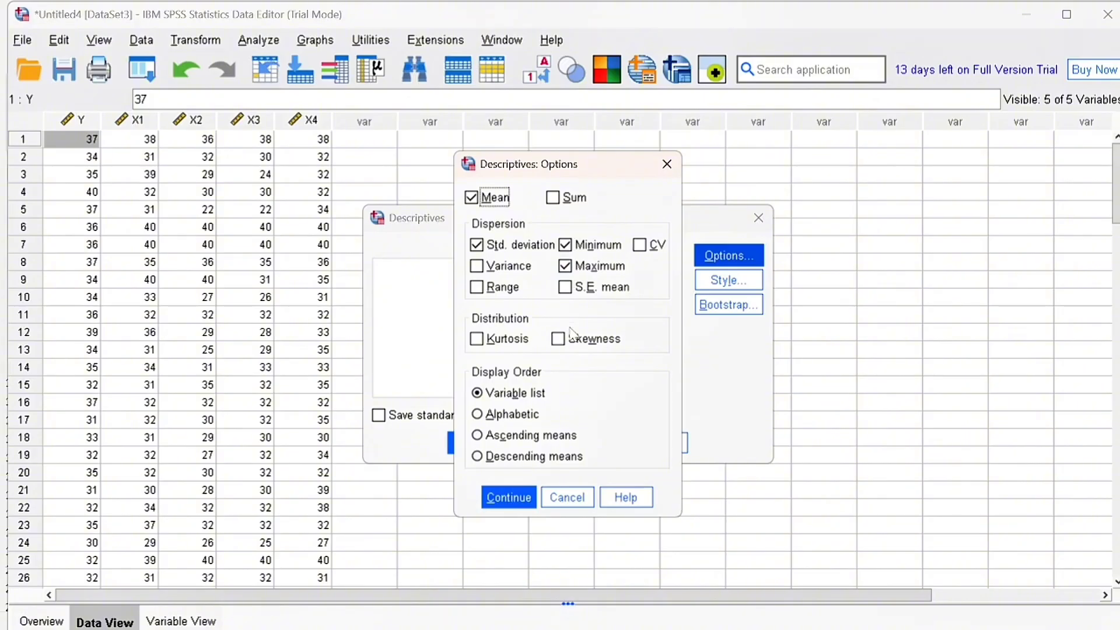
pyautogui.click(476, 340)
pyautogui.click(563, 343)
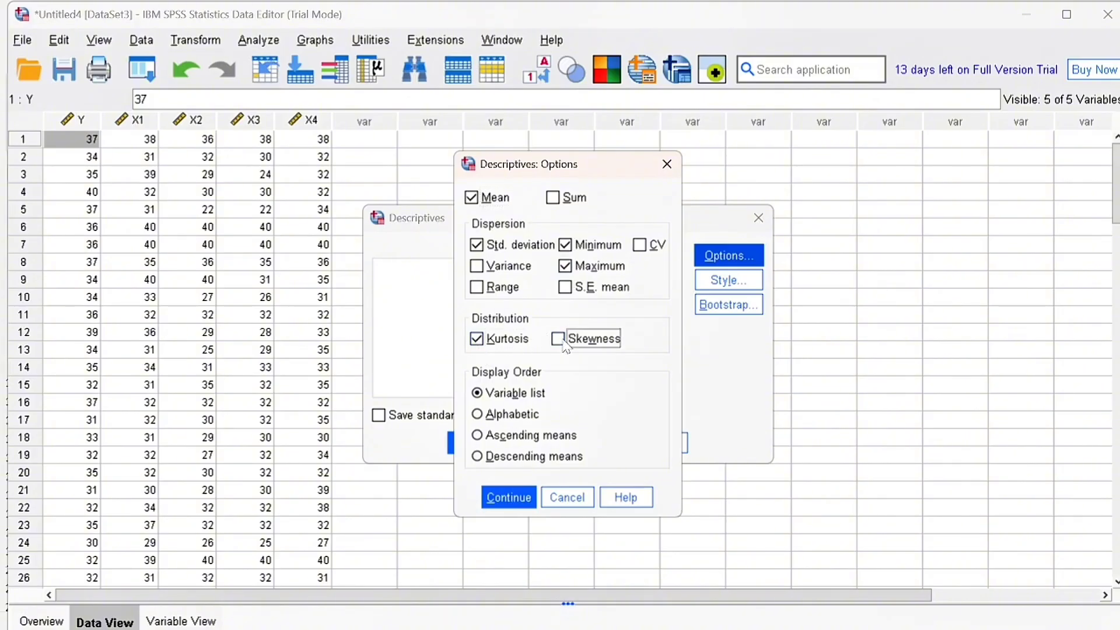
pyautogui.click(561, 342)
pyautogui.click(513, 497)
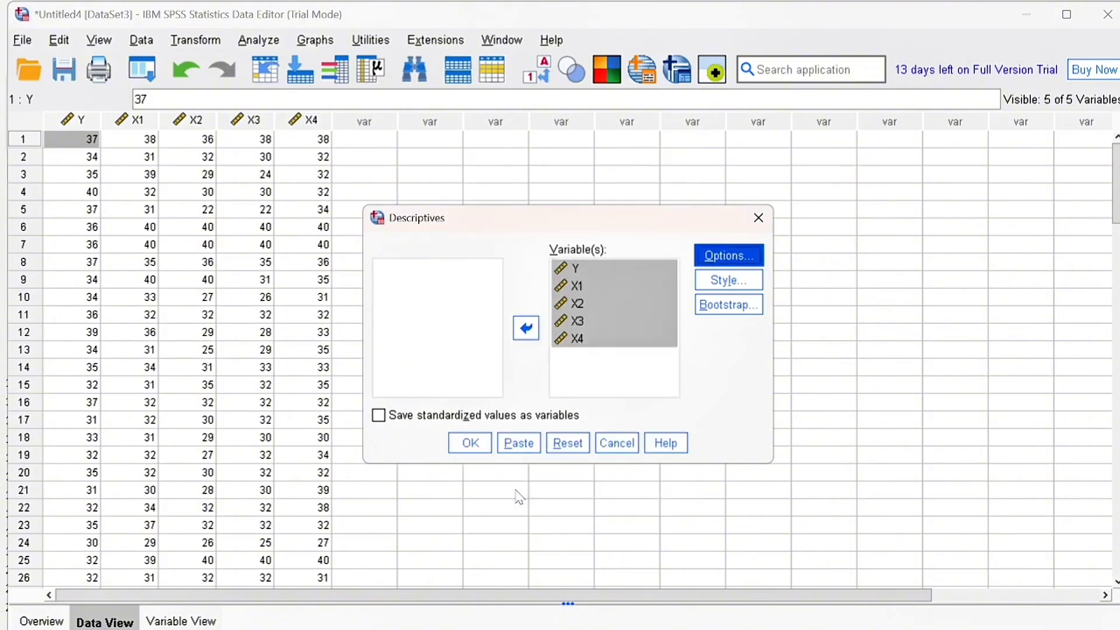
pyautogui.click(470, 443)
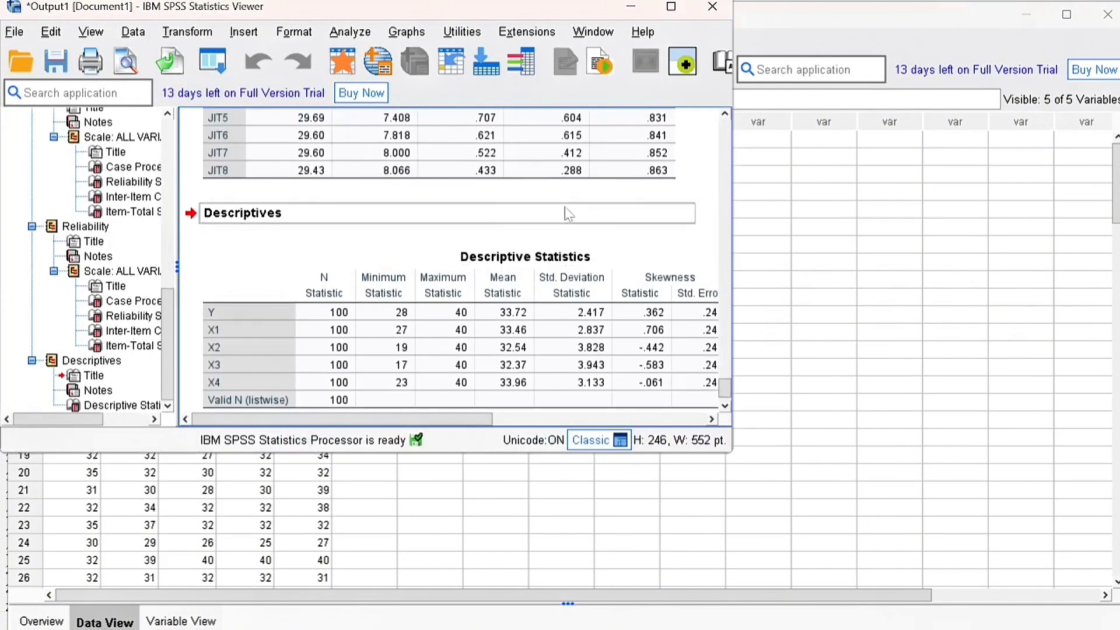
# Step: Maximize the output viewer and examine the Descriptive Statistics table for Y and X1 to X4
pyautogui.click(671, 6)
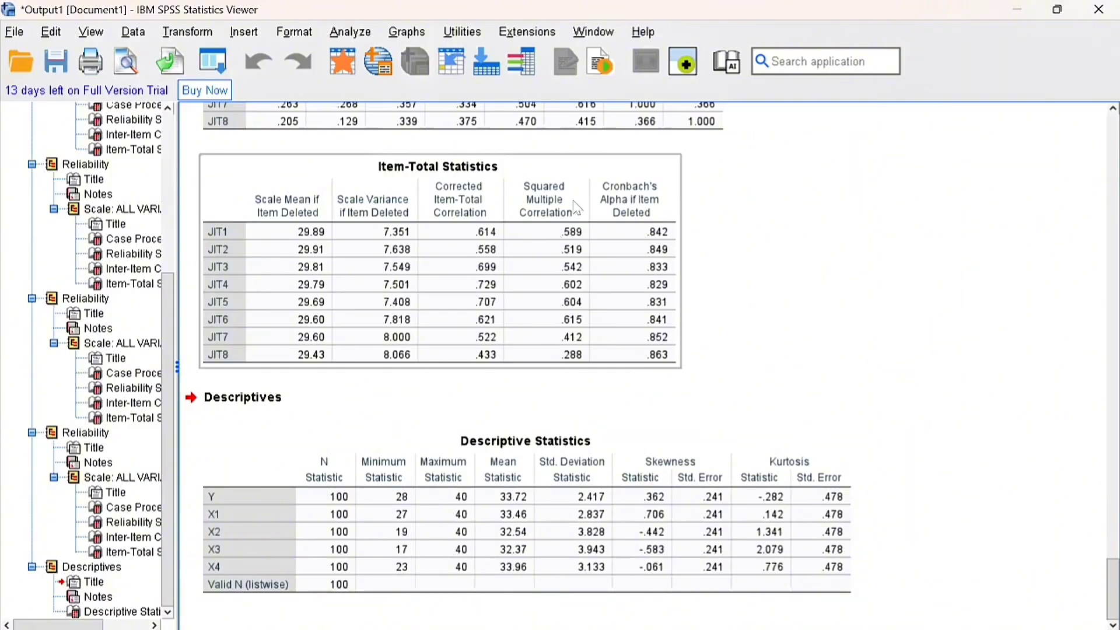
pyautogui.click(541, 437)
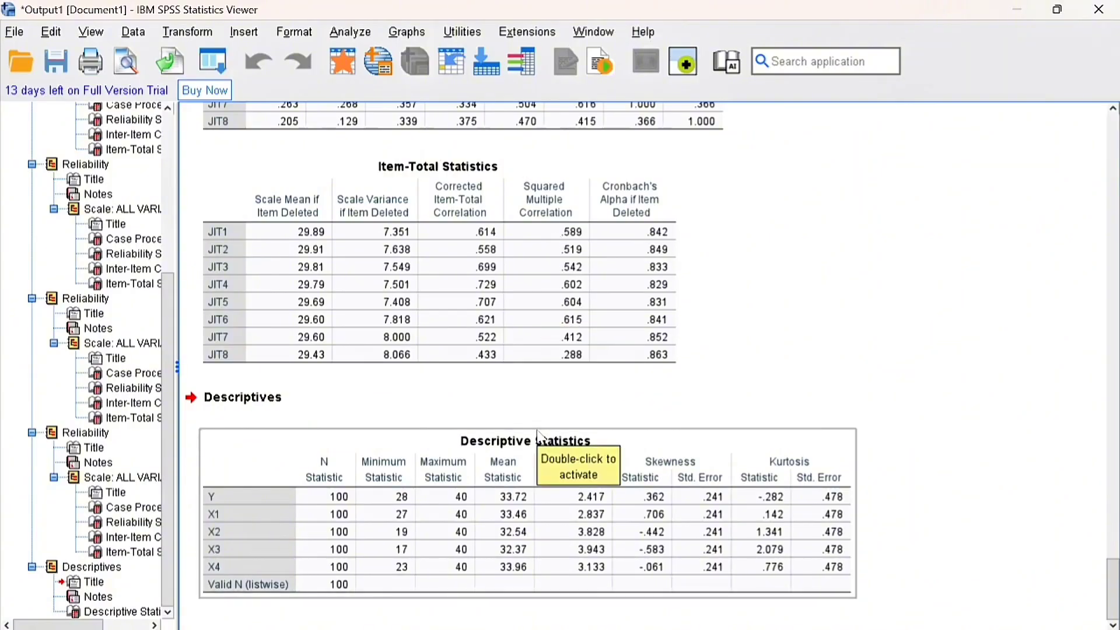
pyautogui.click(443, 394)
pyautogui.scroll(3, 442, 397)
pyautogui.click(443, 399)
pyautogui.scroll(-3, 442, 398)
pyautogui.click(442, 398)
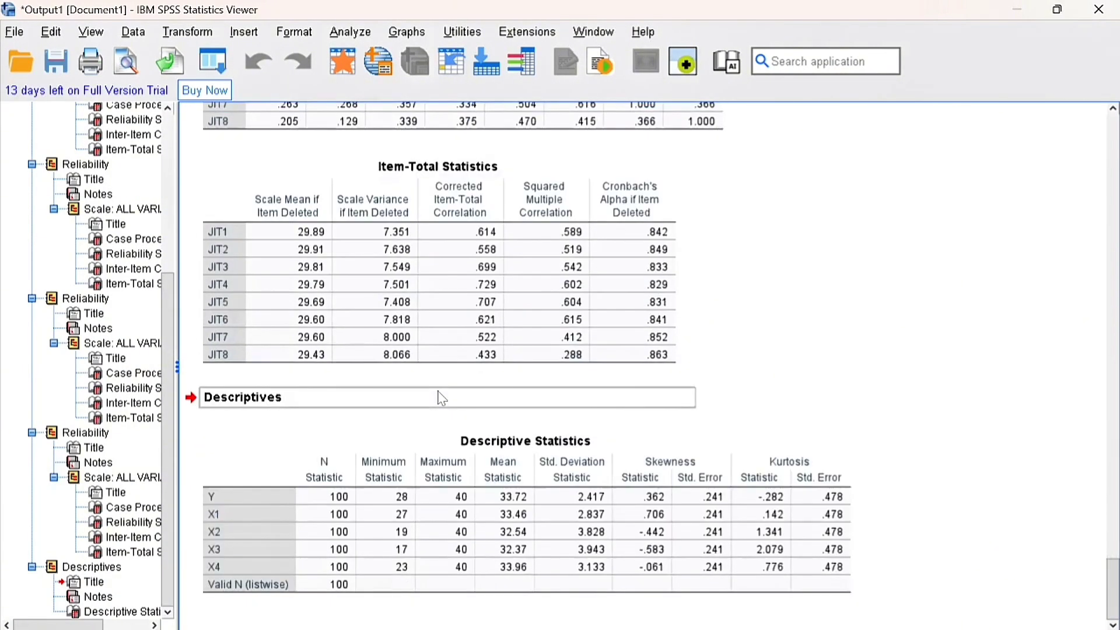
pyautogui.click(402, 446)
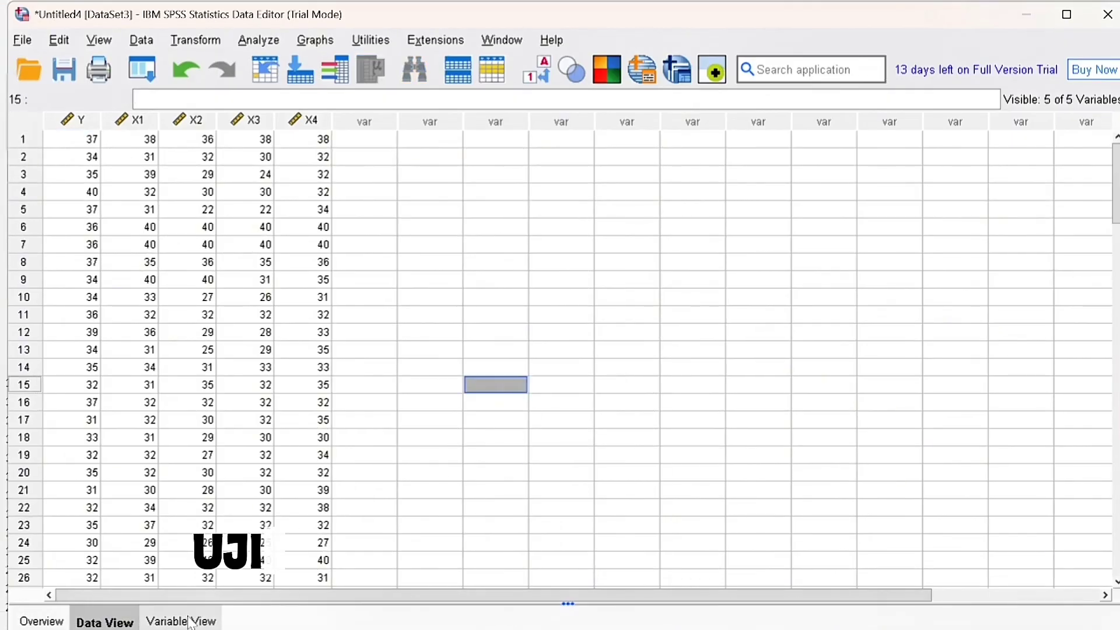
# Step: Show the dataset's variable definitions and start a Linear Regression with Y as the dependent variable
pyautogui.click(182, 621)
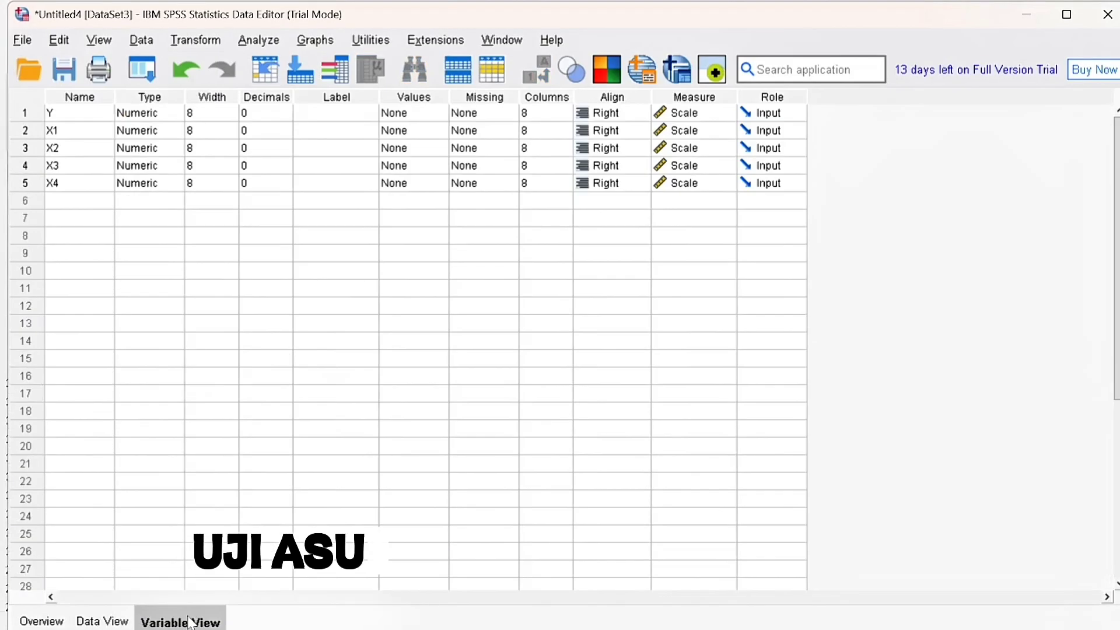
pyautogui.click(259, 40)
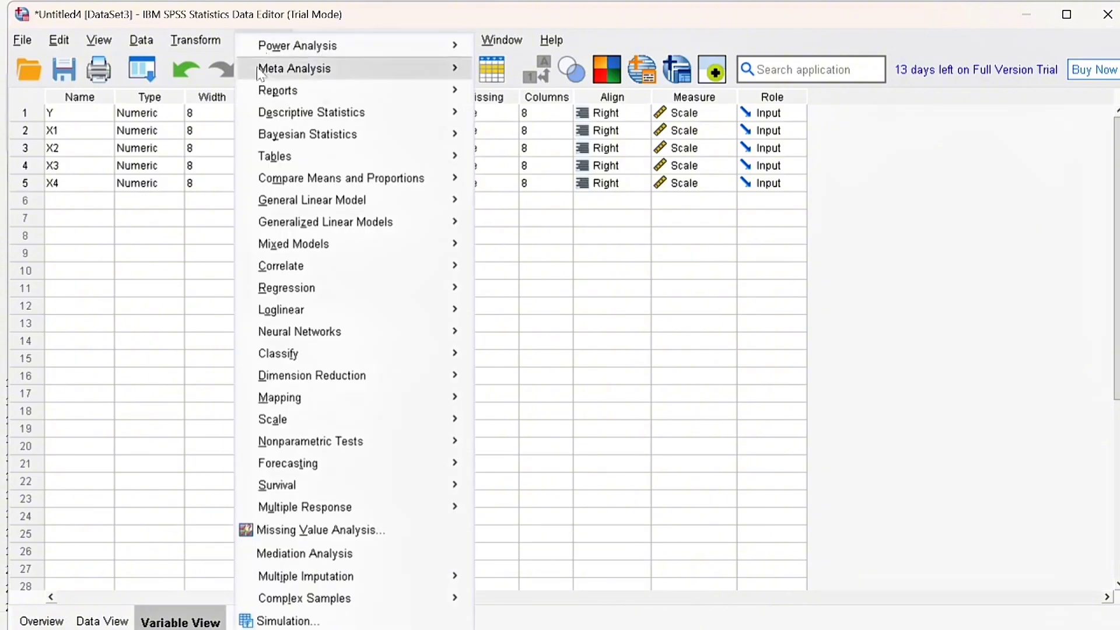
pyautogui.moveTo(402, 288)
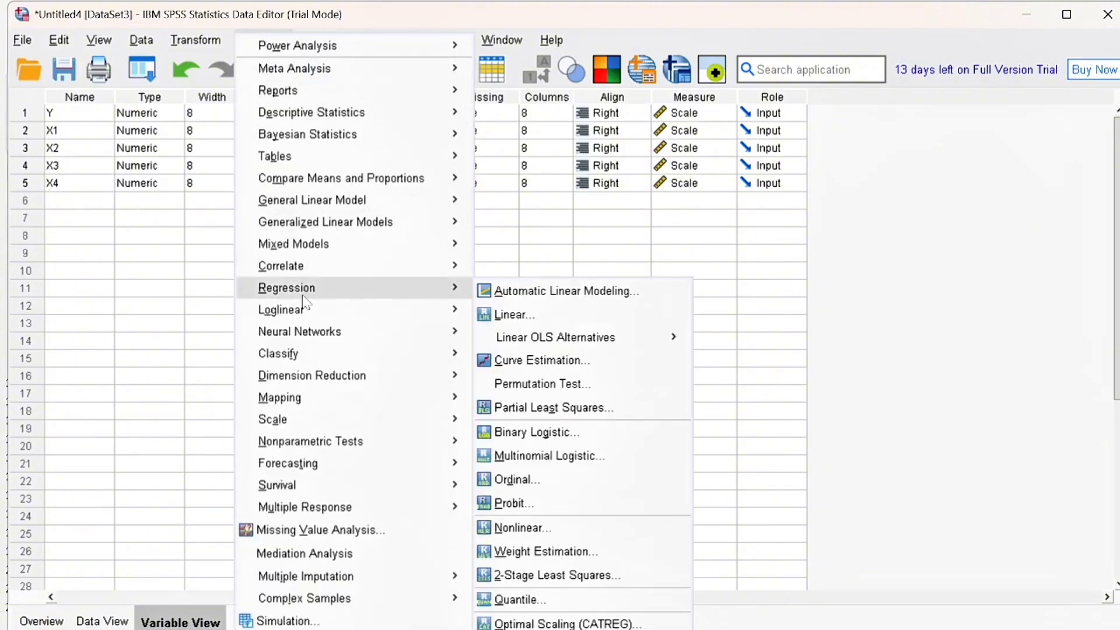
pyautogui.click(511, 315)
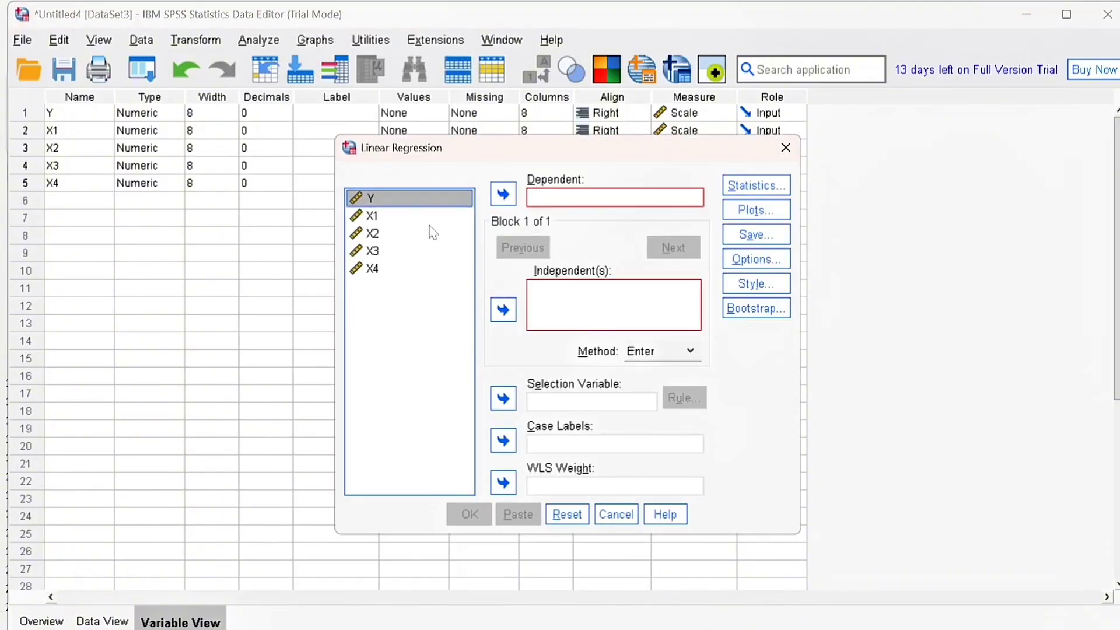
pyautogui.click(401, 205)
pyautogui.click(511, 203)
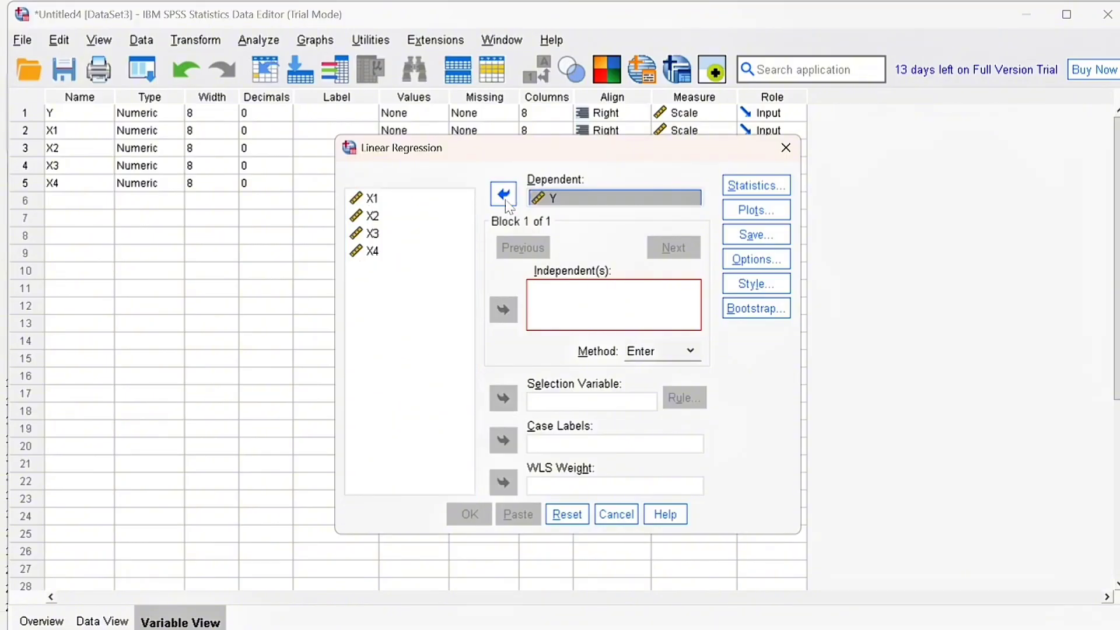
# Step: Add X1, X2 and X3 together as independent variables of the linear regression
pyautogui.click(378, 223)
pyautogui.click(375, 206)
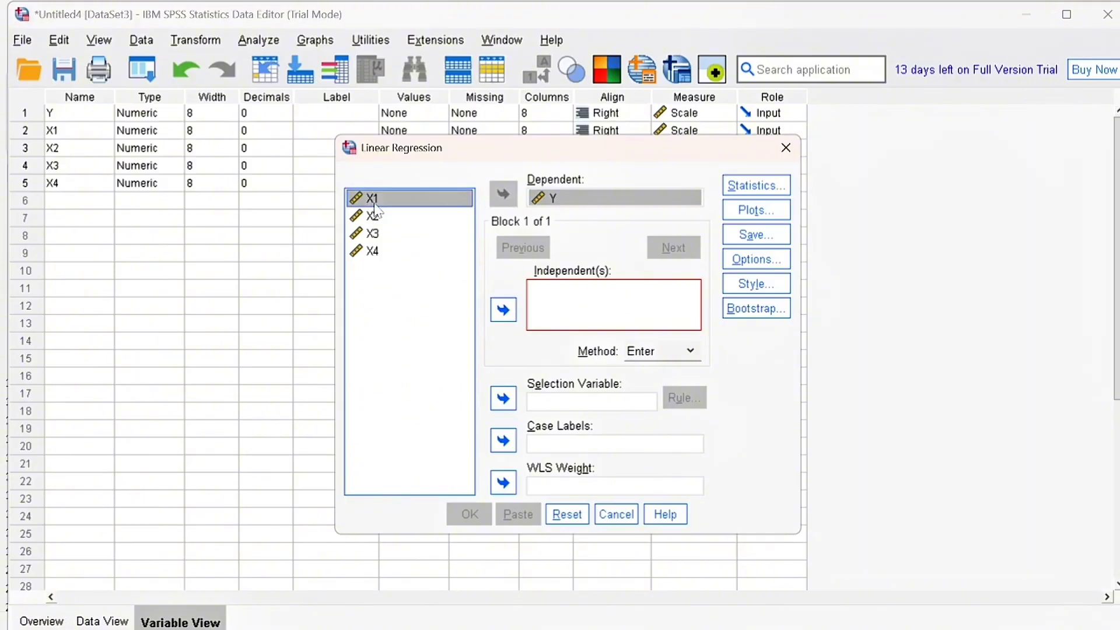
pyautogui.hotkey('shift', 'Down')
pyautogui.hotkey('shift', 'Down')
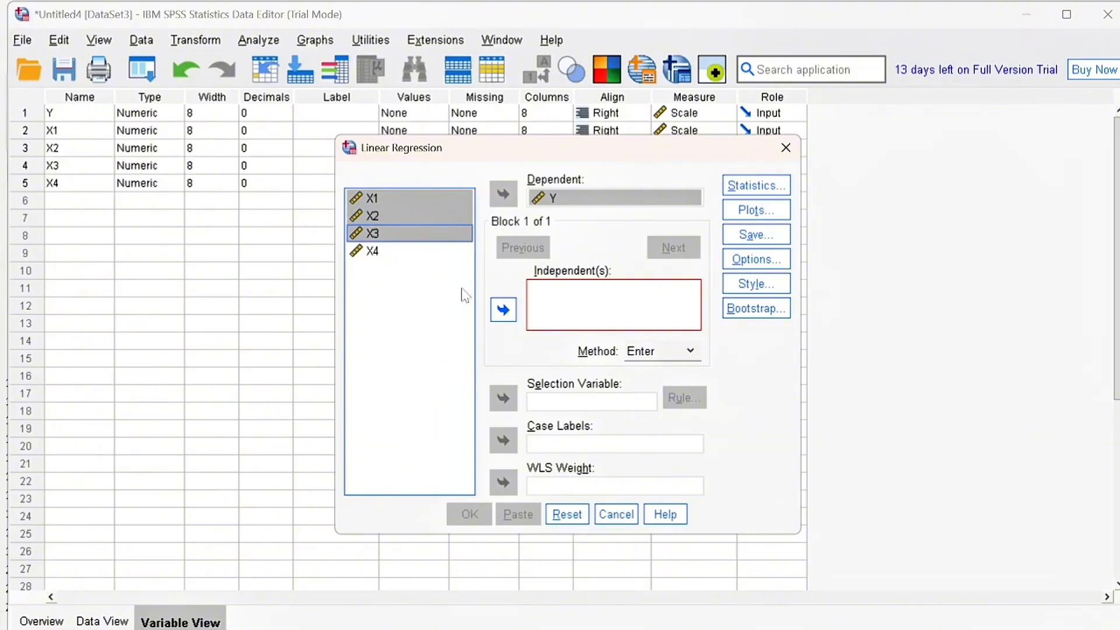
pyautogui.click(503, 311)
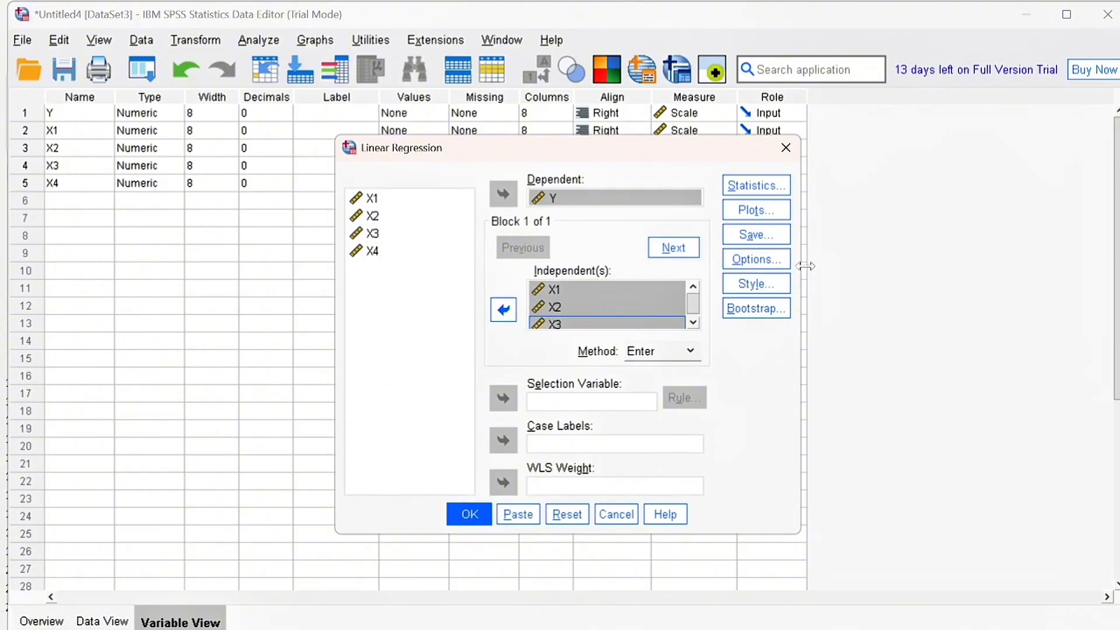
# Step: Define a regression scatter plot with *SRESID on the Y axis and *ZPRED on the X axis
pyautogui.click(758, 212)
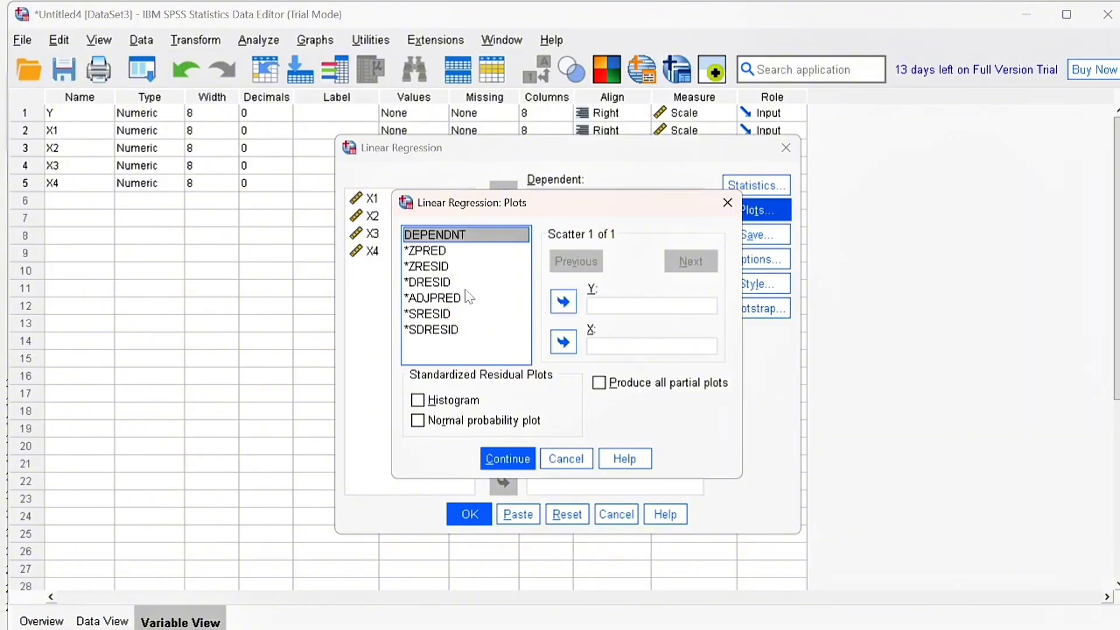
pyautogui.click(446, 314)
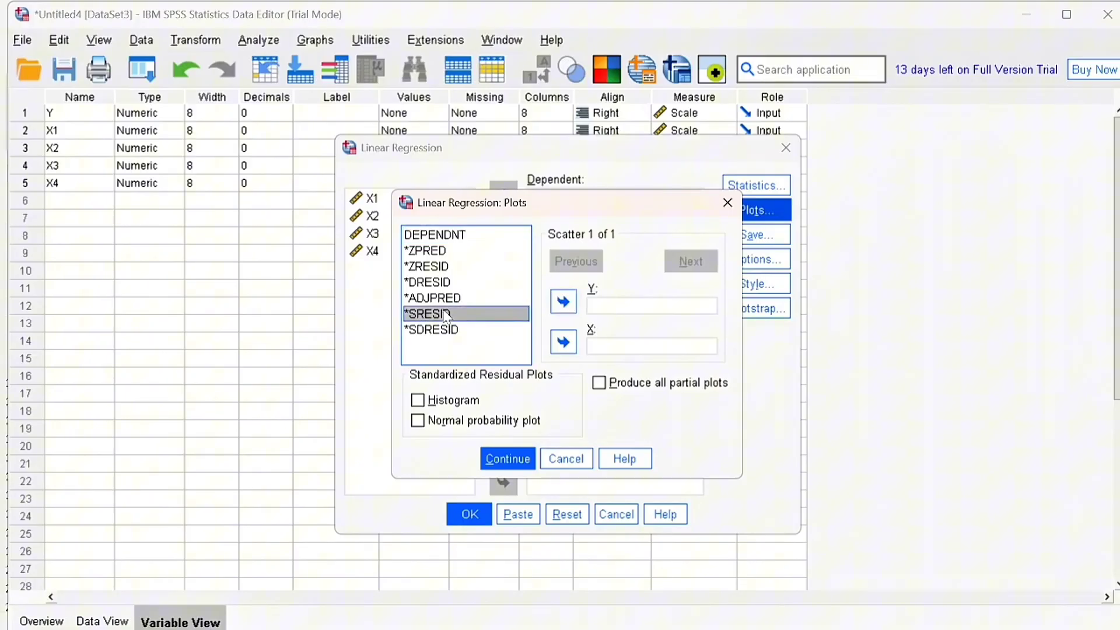
pyautogui.click(561, 301)
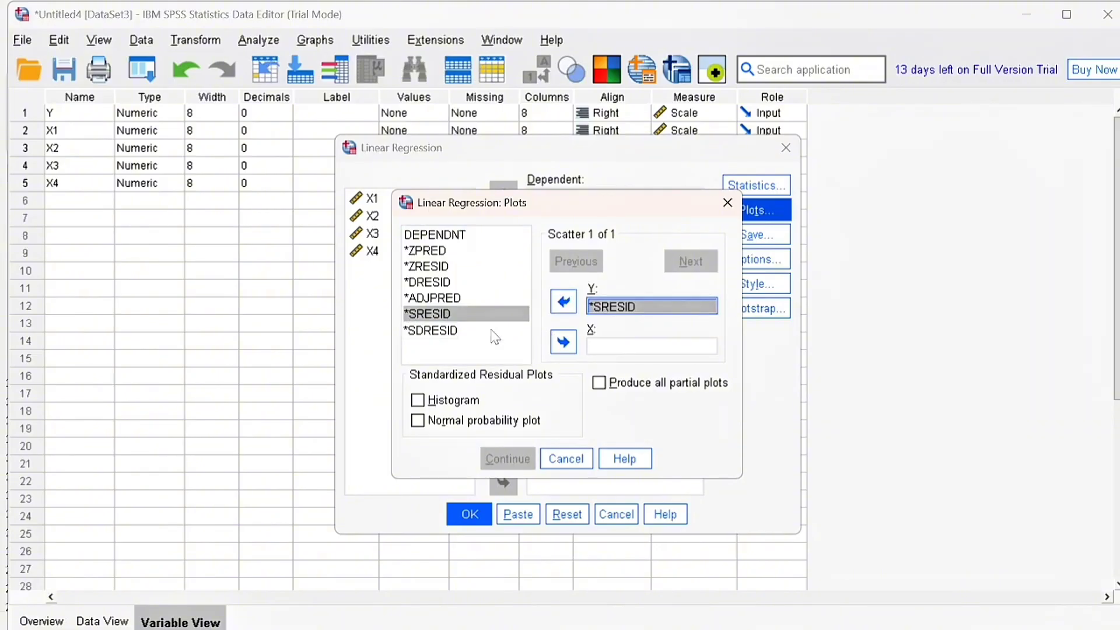
pyautogui.click(442, 257)
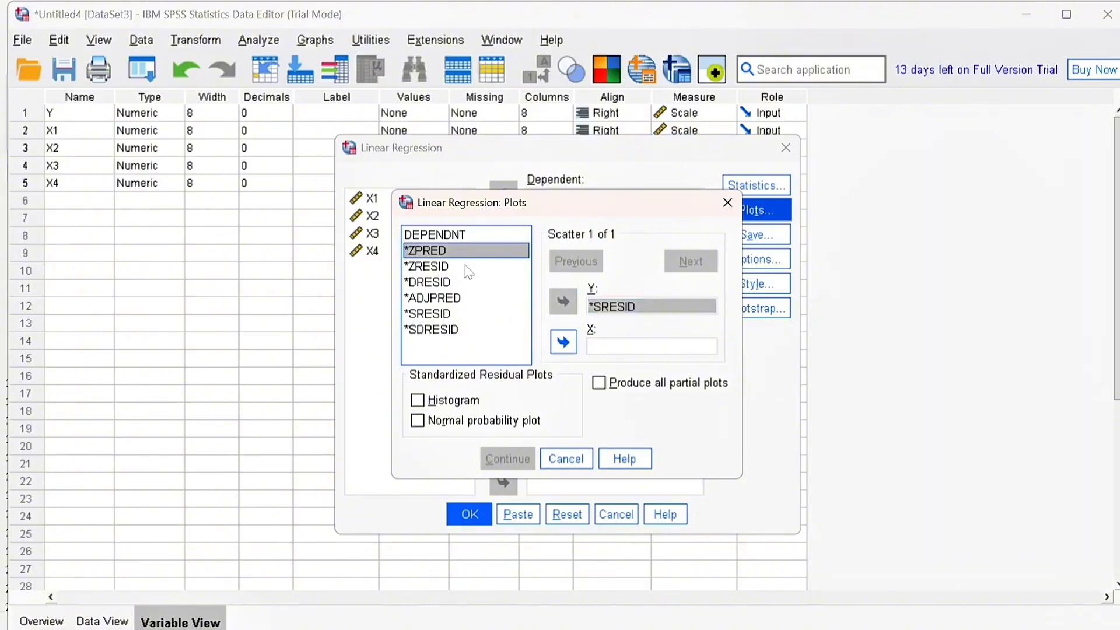
pyautogui.click(565, 345)
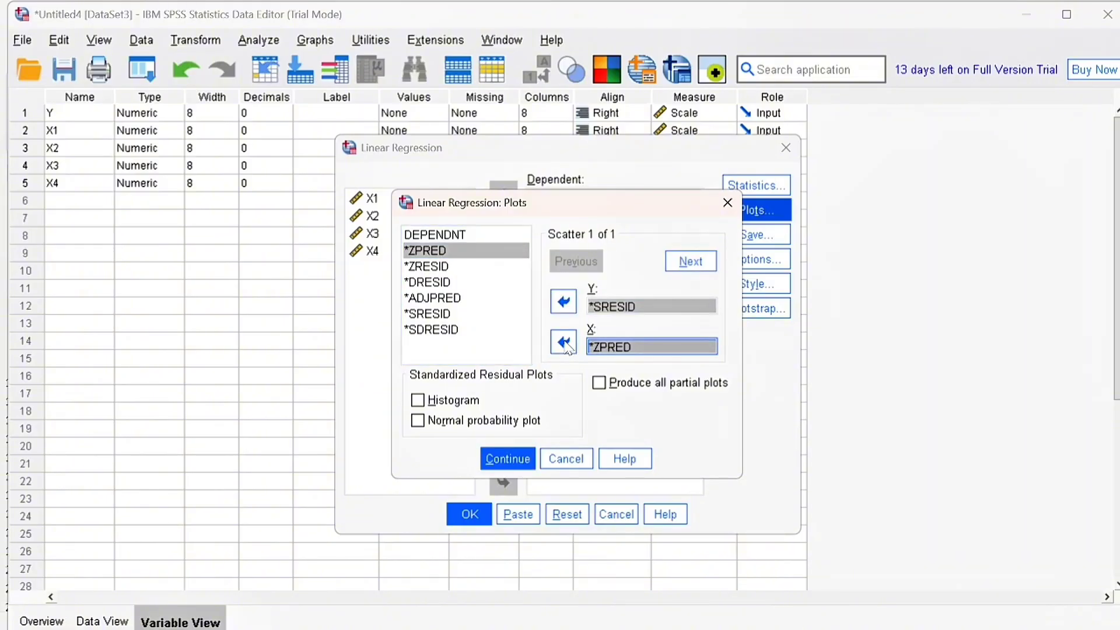
# Step: Include a histogram and a normal probability plot of the standardized residuals, and run the regression
pyautogui.click(427, 401)
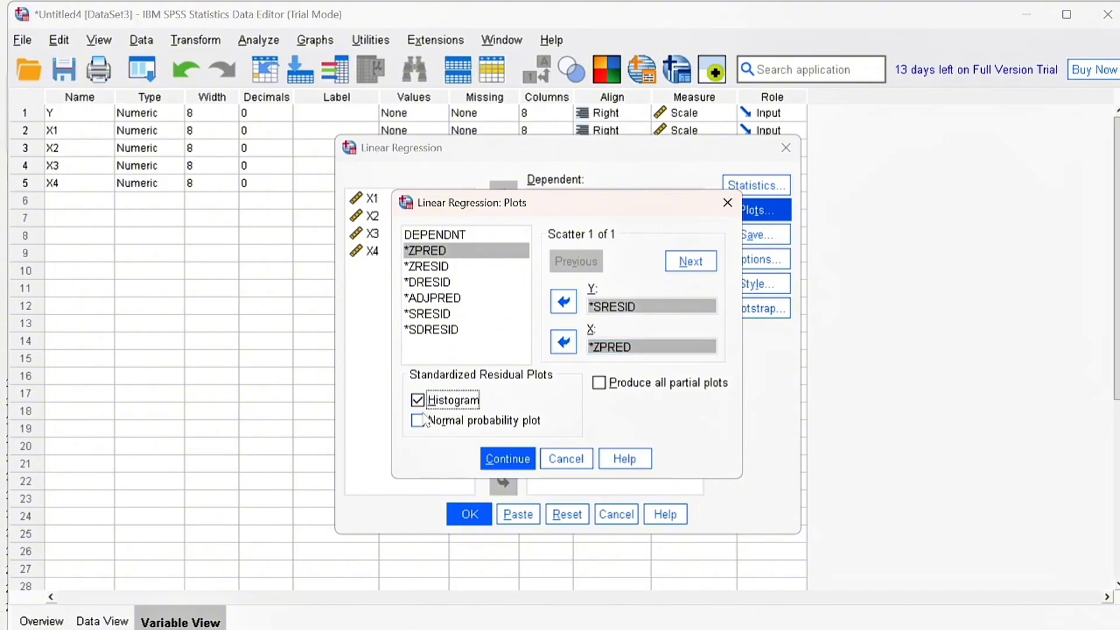
pyautogui.click(428, 422)
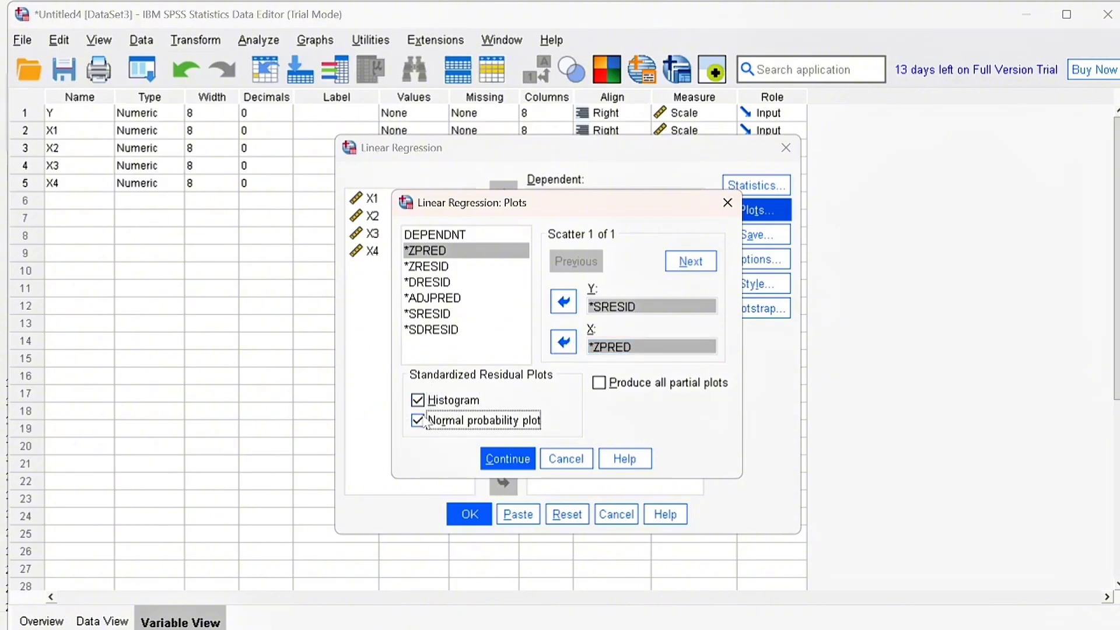
pyautogui.click(507, 459)
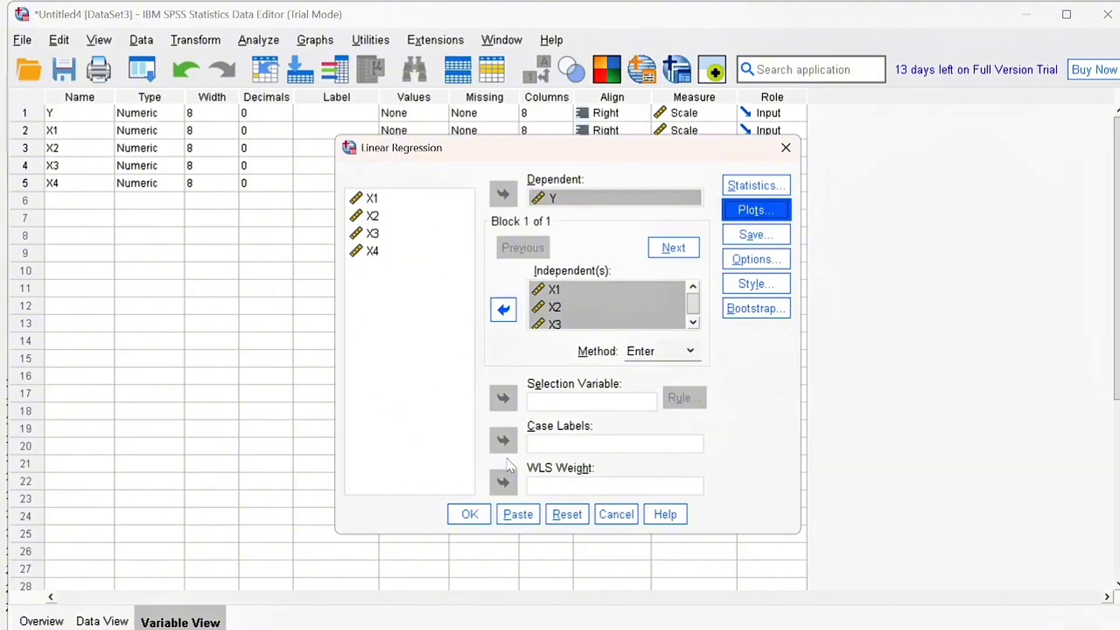
pyautogui.click(468, 514)
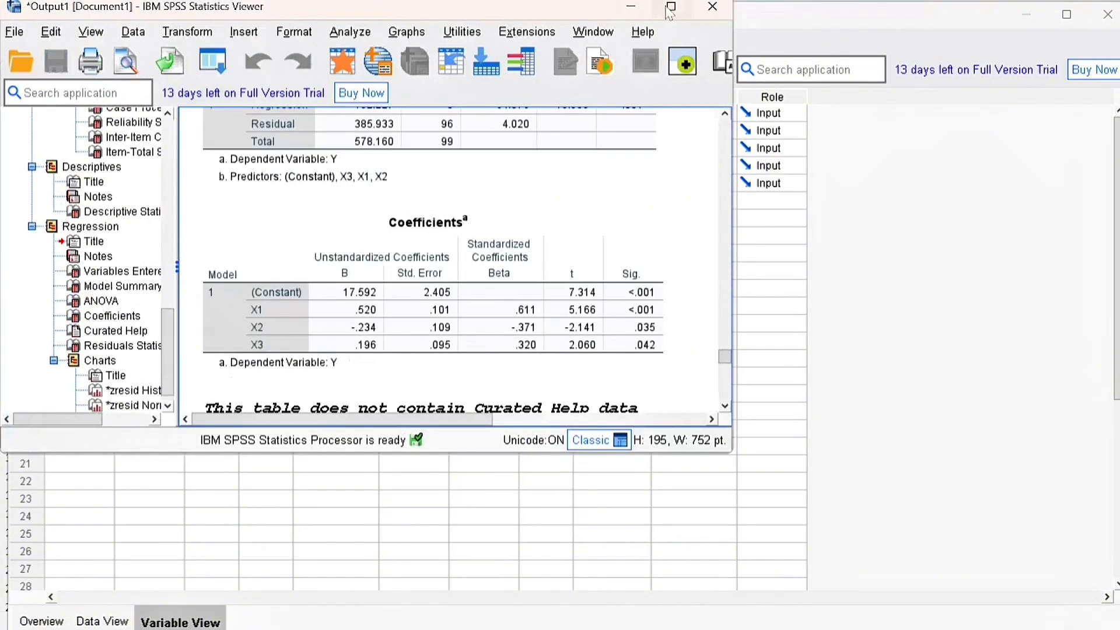
# Step: Enlarge the output window and examine the regression's Variables Entered/Removed, Model Summary, ANOVA and Coefficients tables
pyautogui.click(671, 6)
pyautogui.click(548, 206)
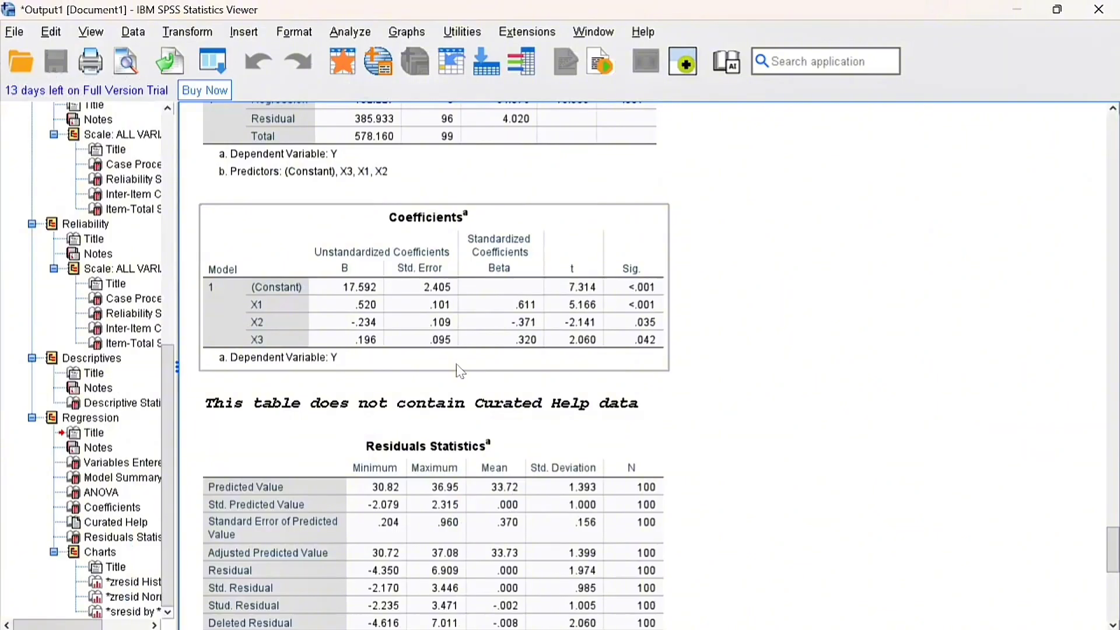
pyautogui.scroll(3, 461, 371)
pyautogui.scroll(3, 460, 370)
pyautogui.click(461, 371)
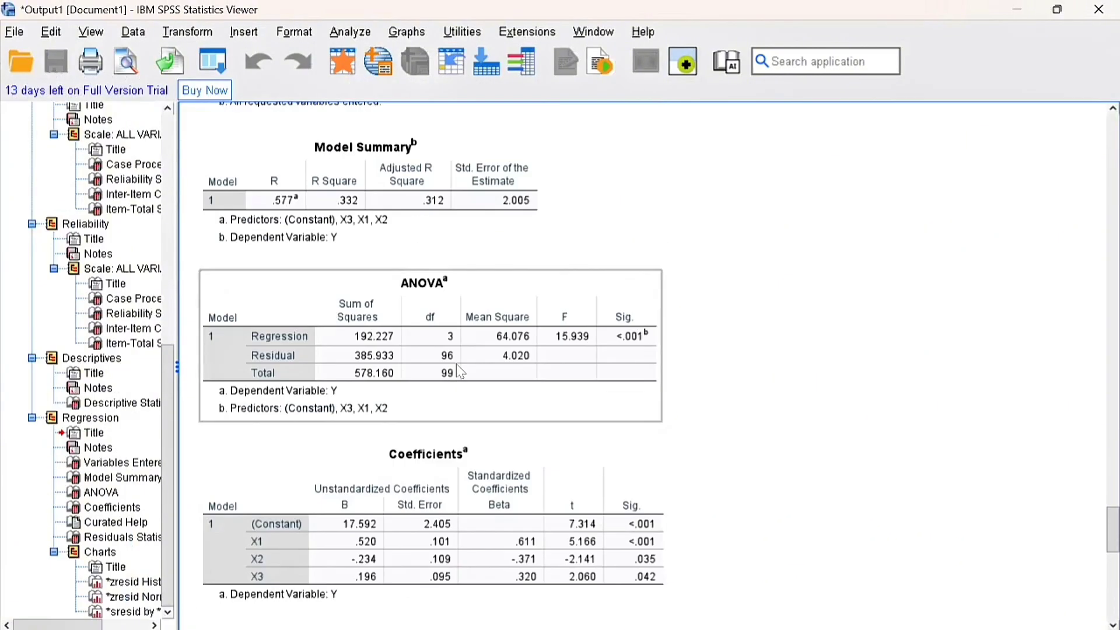
pyautogui.scroll(3, 461, 371)
pyautogui.scroll(3, 461, 371)
pyautogui.click(461, 371)
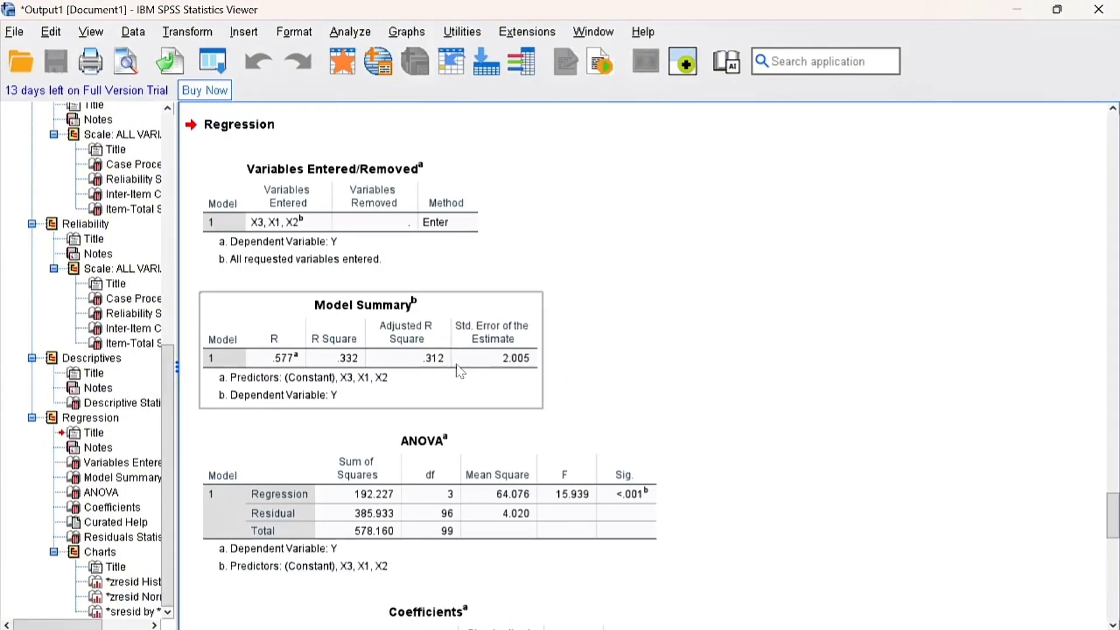
pyautogui.click(392, 170)
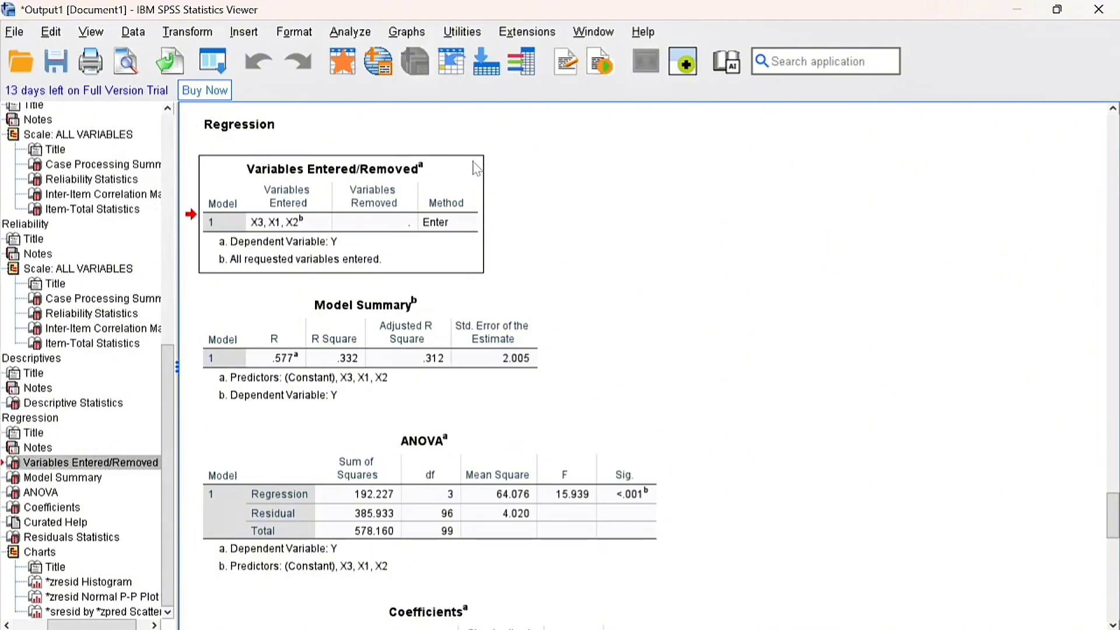
pyautogui.click(519, 409)
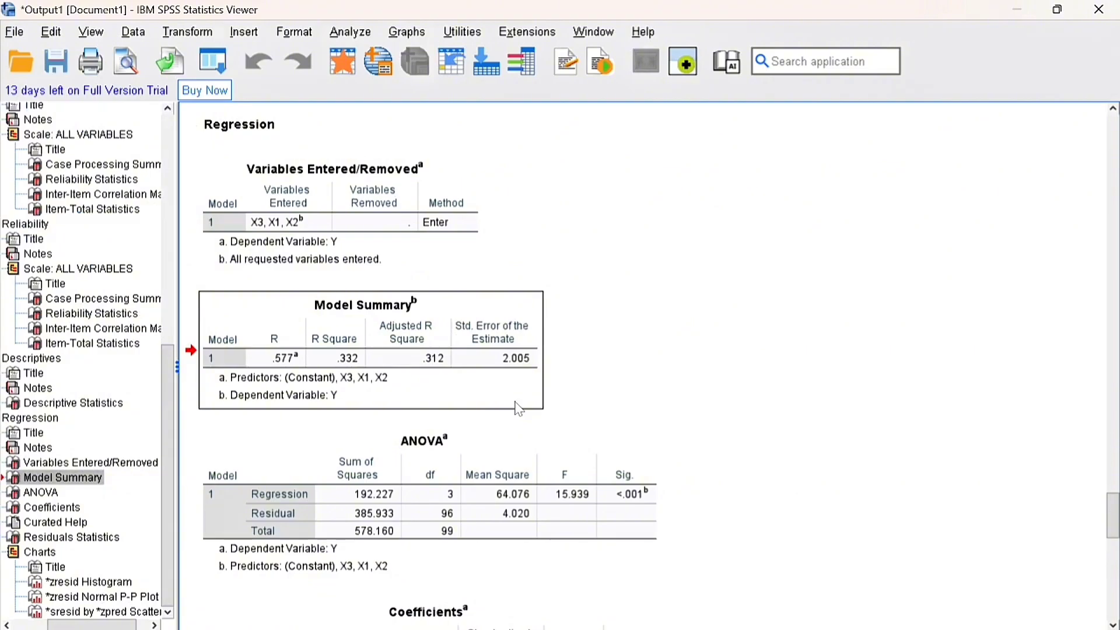
pyautogui.click(509, 485)
pyautogui.scroll(-3, 509, 485)
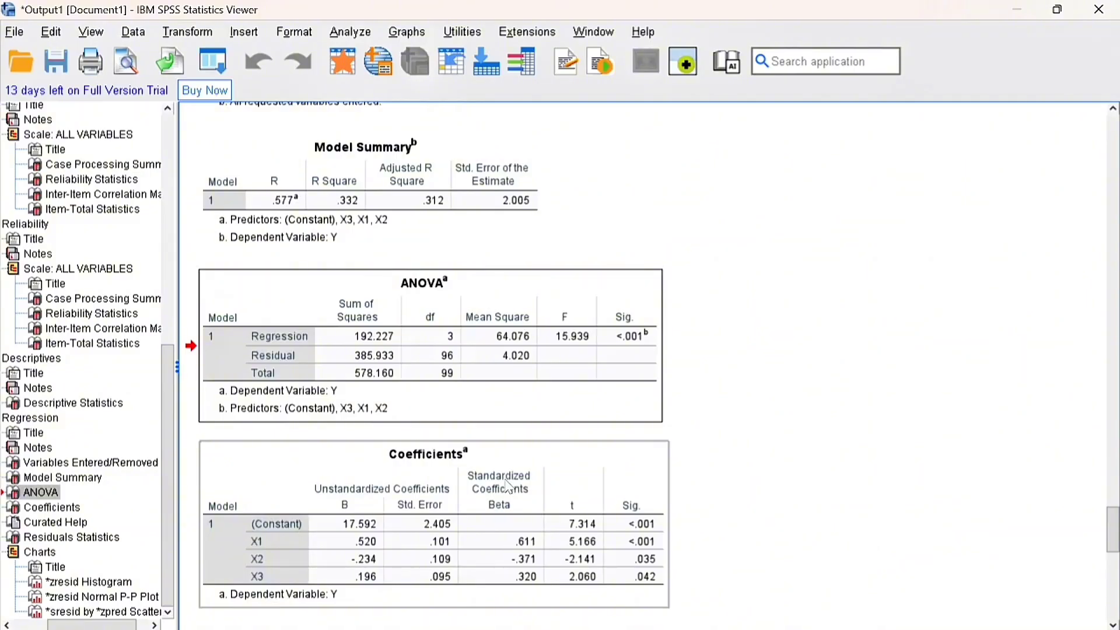
pyautogui.click(446, 533)
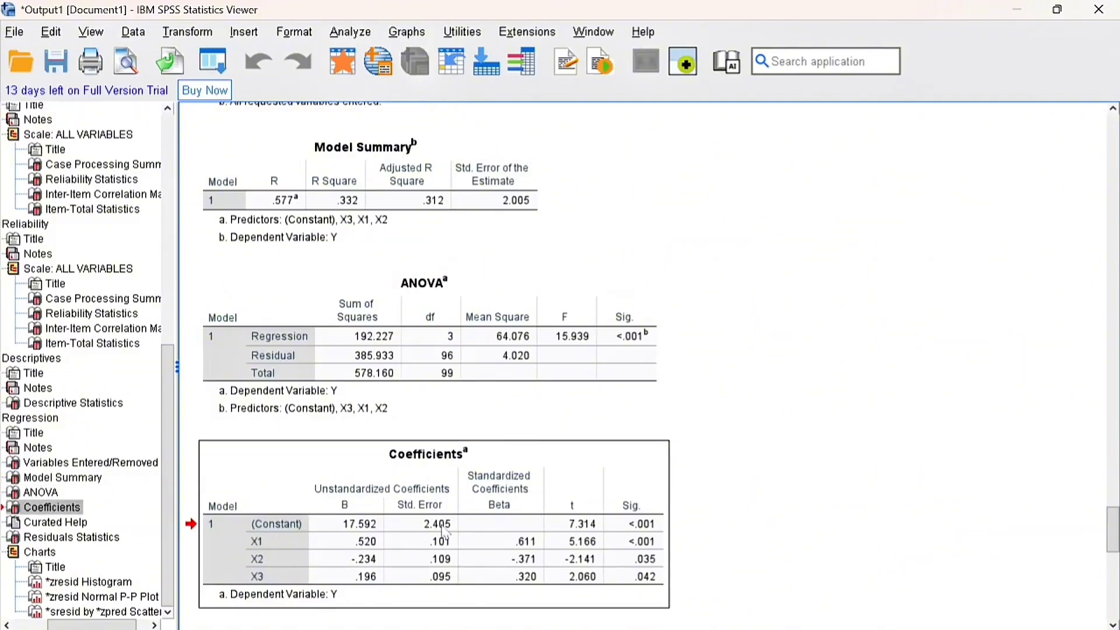
# Step: Examine the Residuals Statistics table, the residual histogram, the normal P-P plot and the scatterplot
pyautogui.scroll(-2, 440, 513)
pyautogui.scroll(-6, 428, 473)
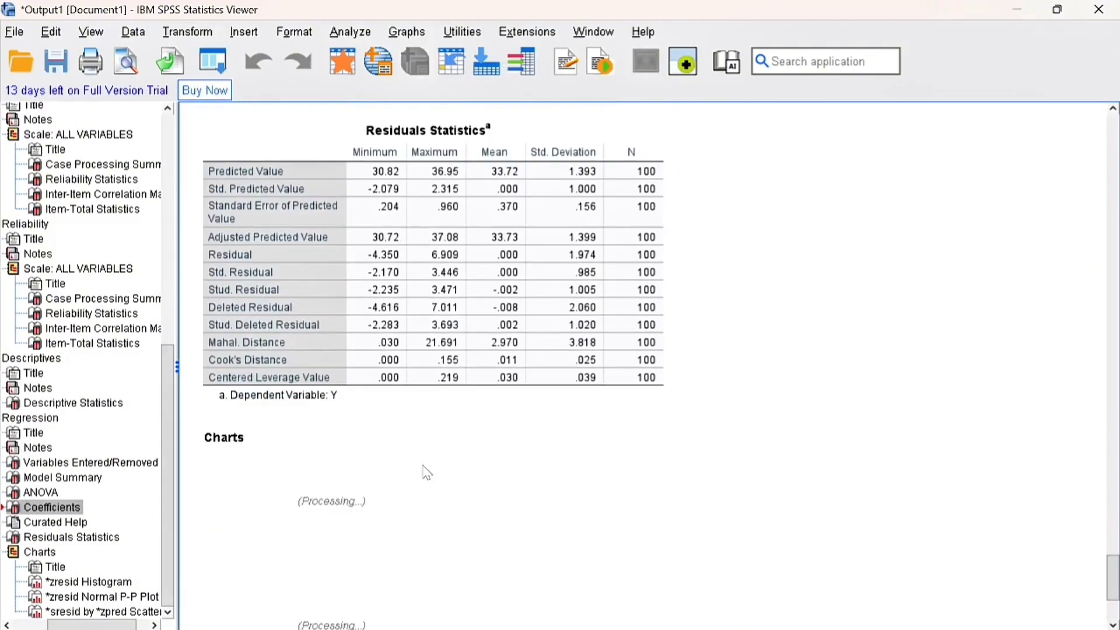
pyautogui.click(410, 329)
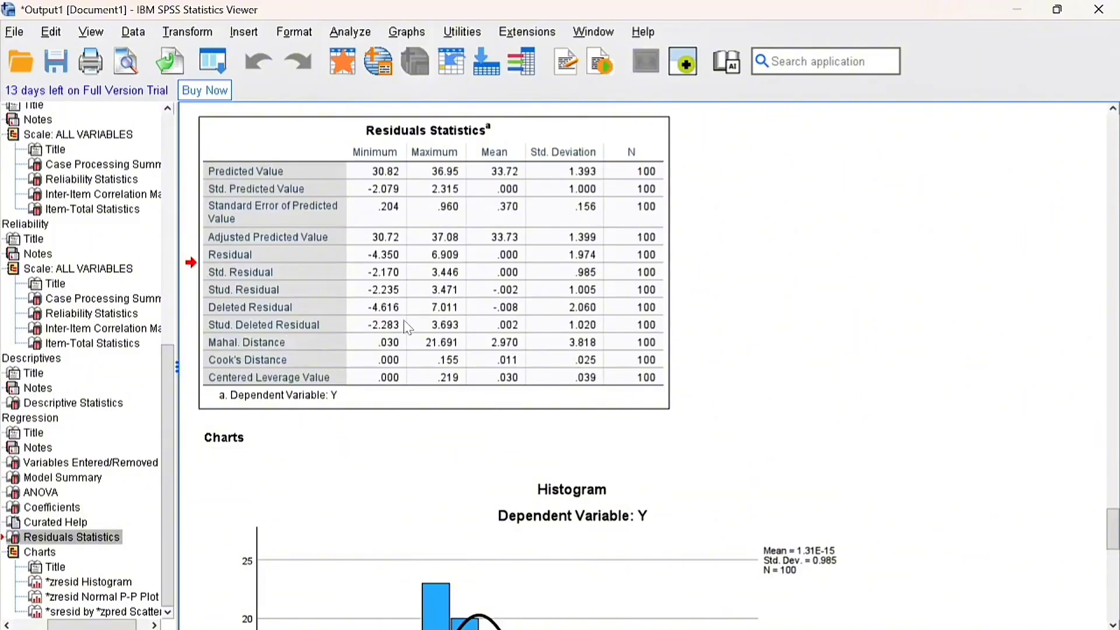
pyautogui.scroll(-6, 409, 329)
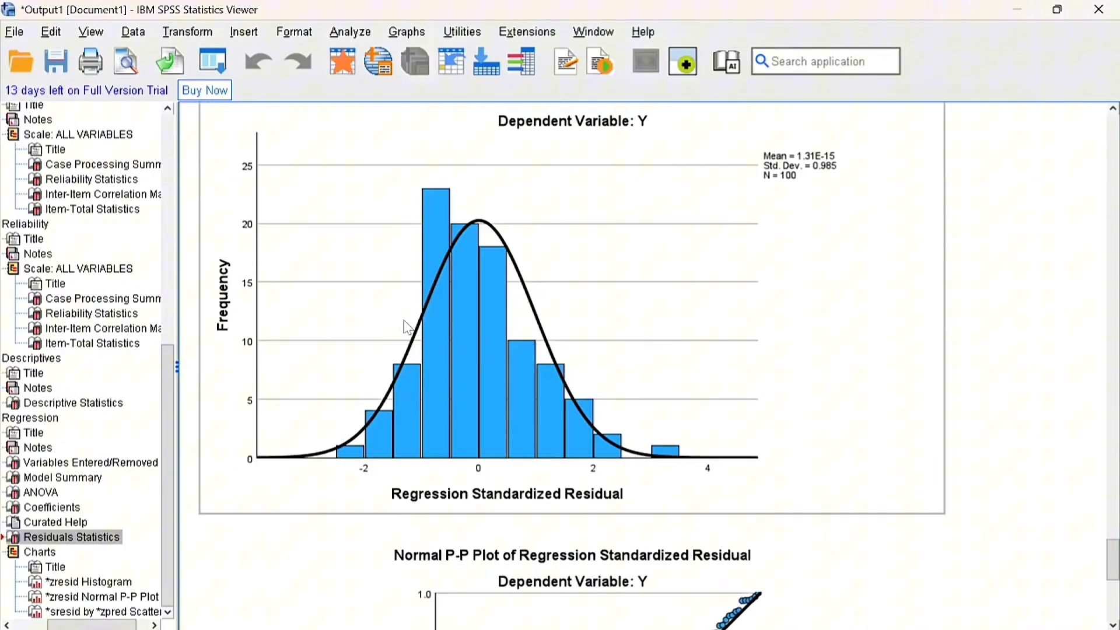
pyautogui.click(590, 330)
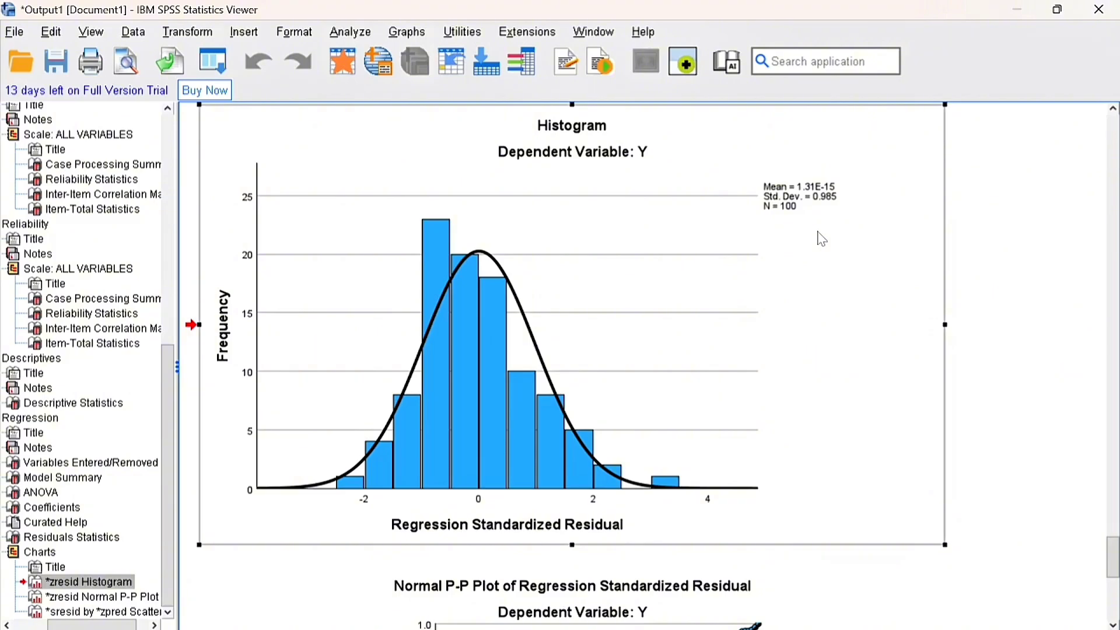
pyautogui.scroll(-5, 822, 239)
pyautogui.scroll(-3, 823, 239)
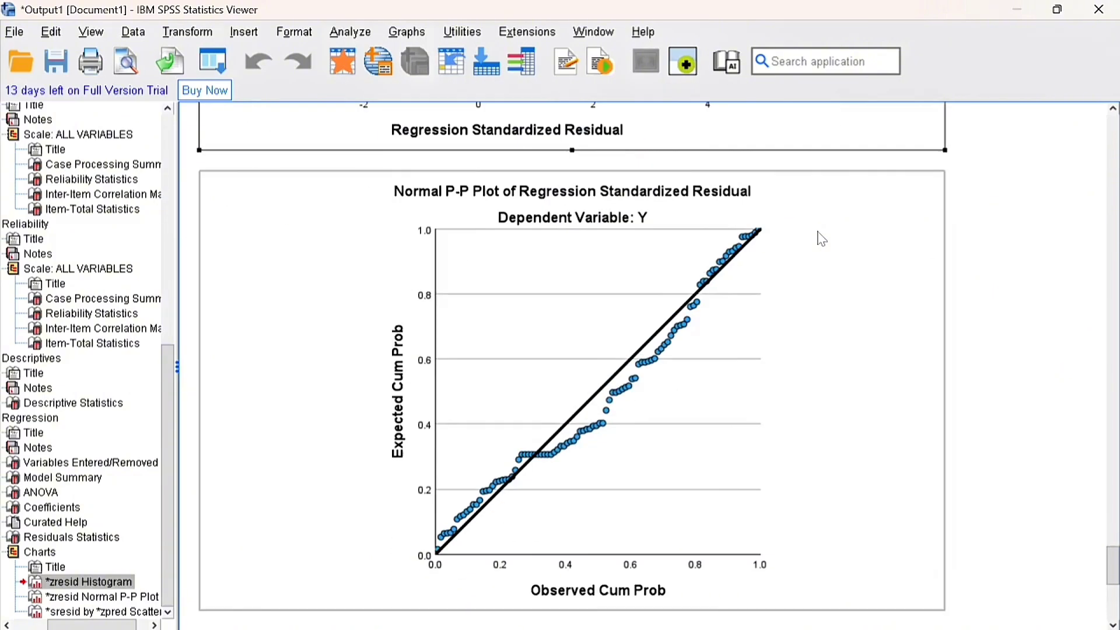
pyautogui.click(800, 302)
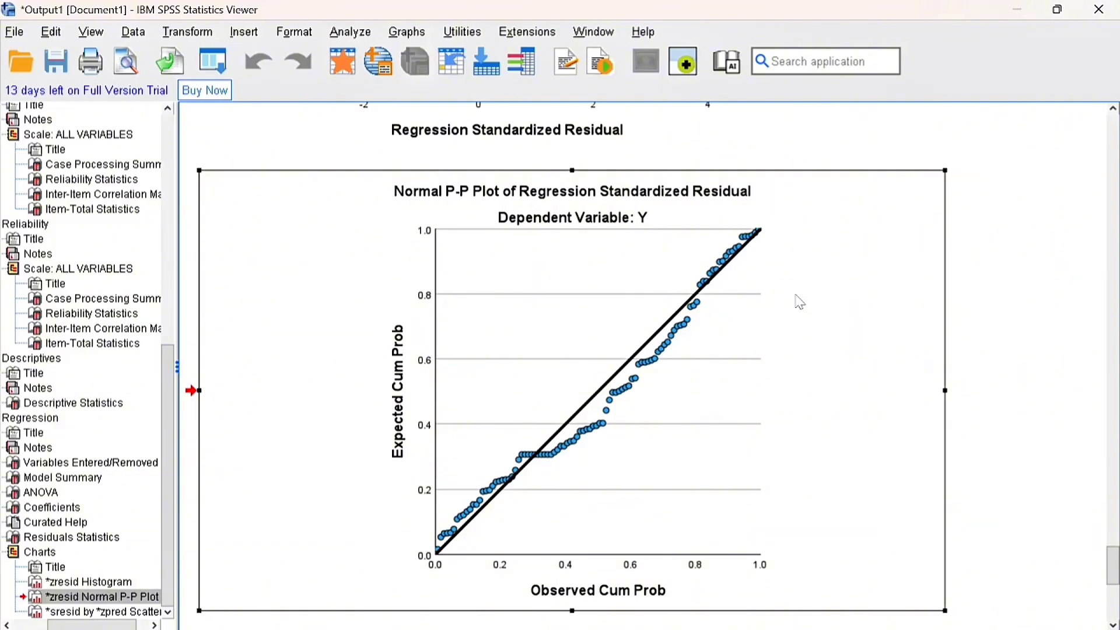
pyautogui.press('Down')
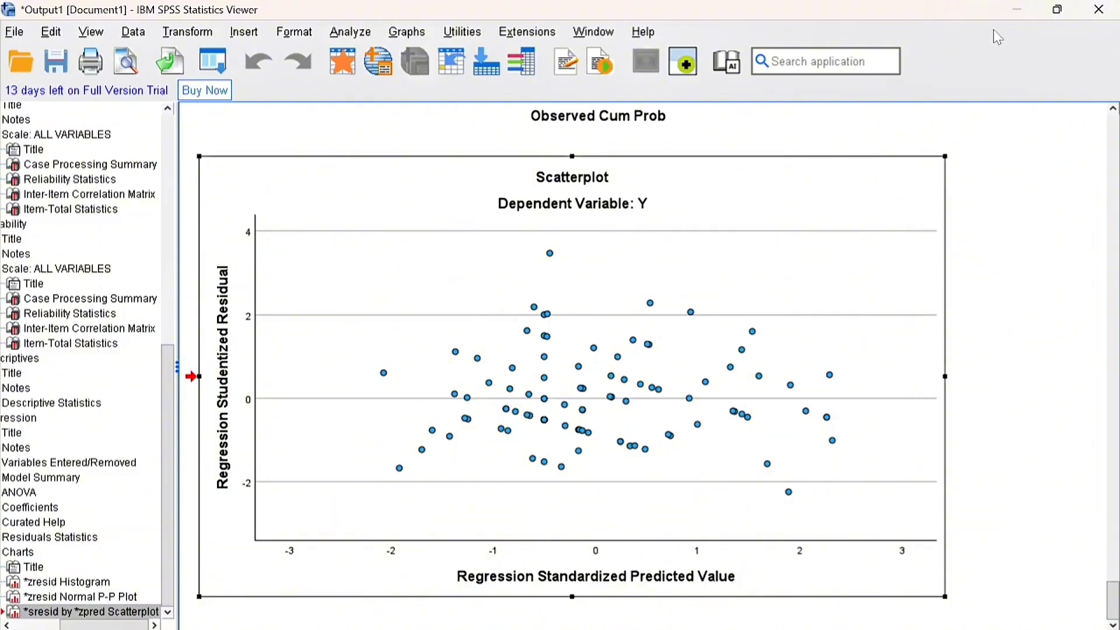
# Step: Return to the dataset's data values and rerun the linear regression of Y, saving the unstandardized residuals as a variable
pyautogui.click(1019, 10)
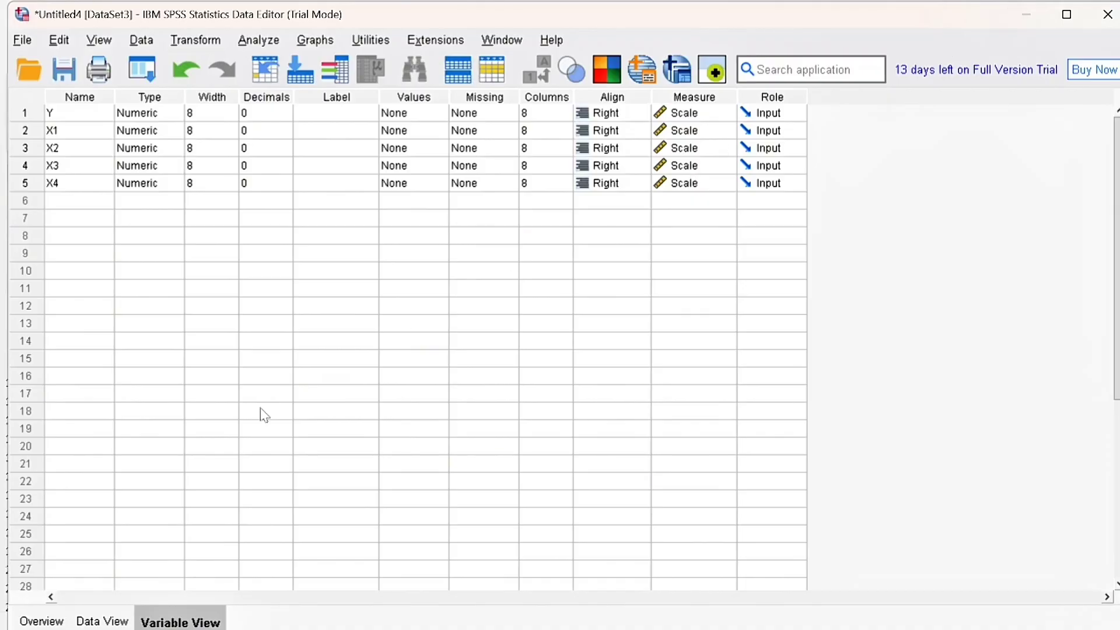
pyautogui.click(101, 621)
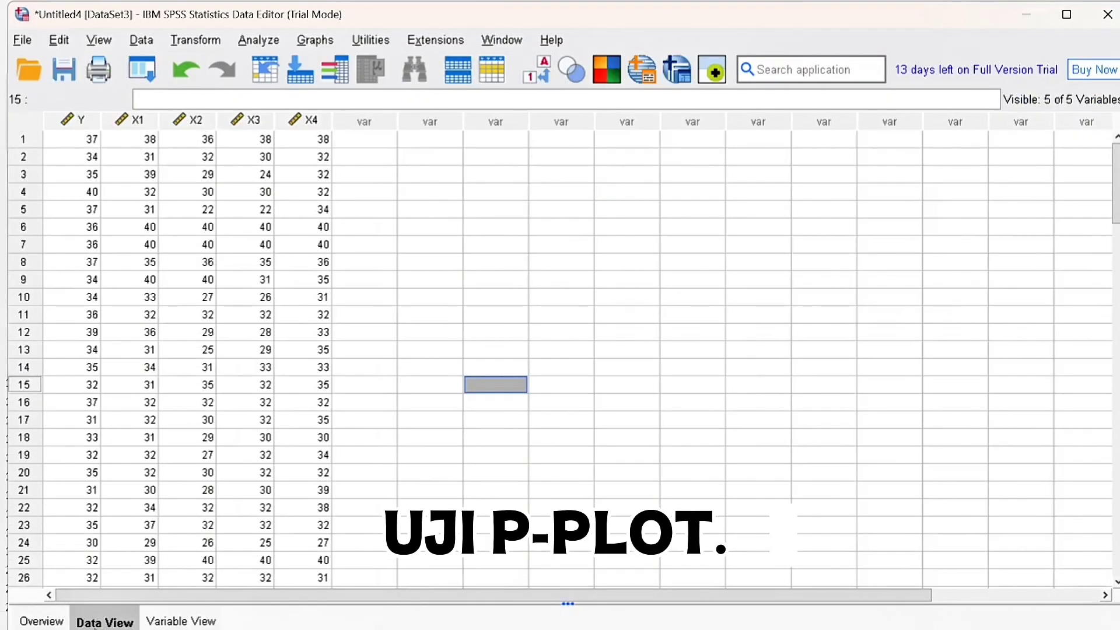
pyautogui.click(270, 41)
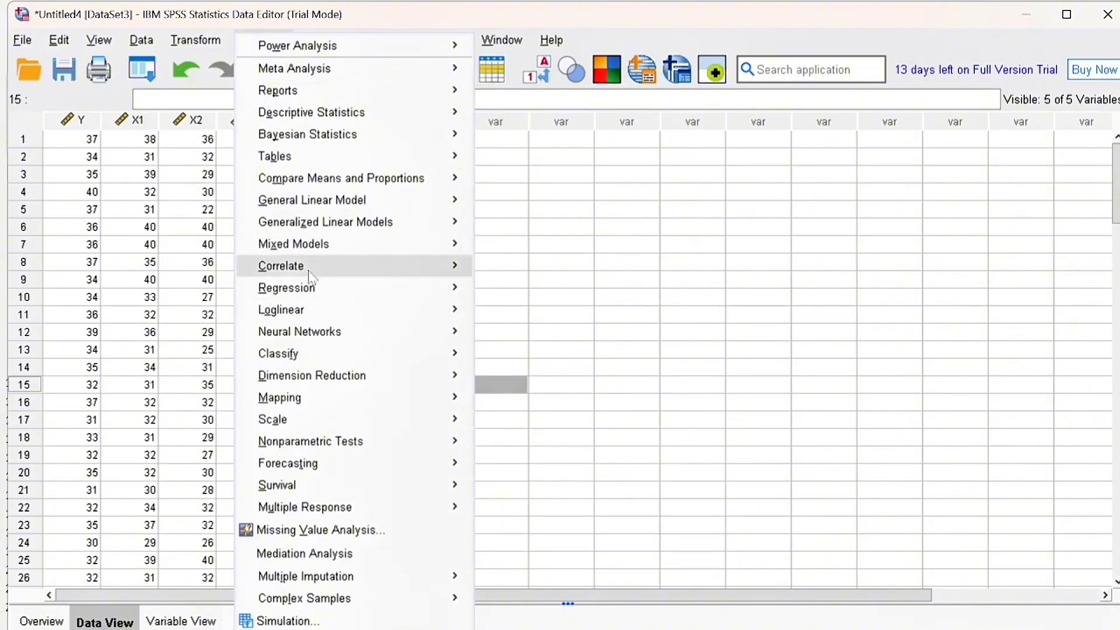
pyautogui.moveTo(371, 166)
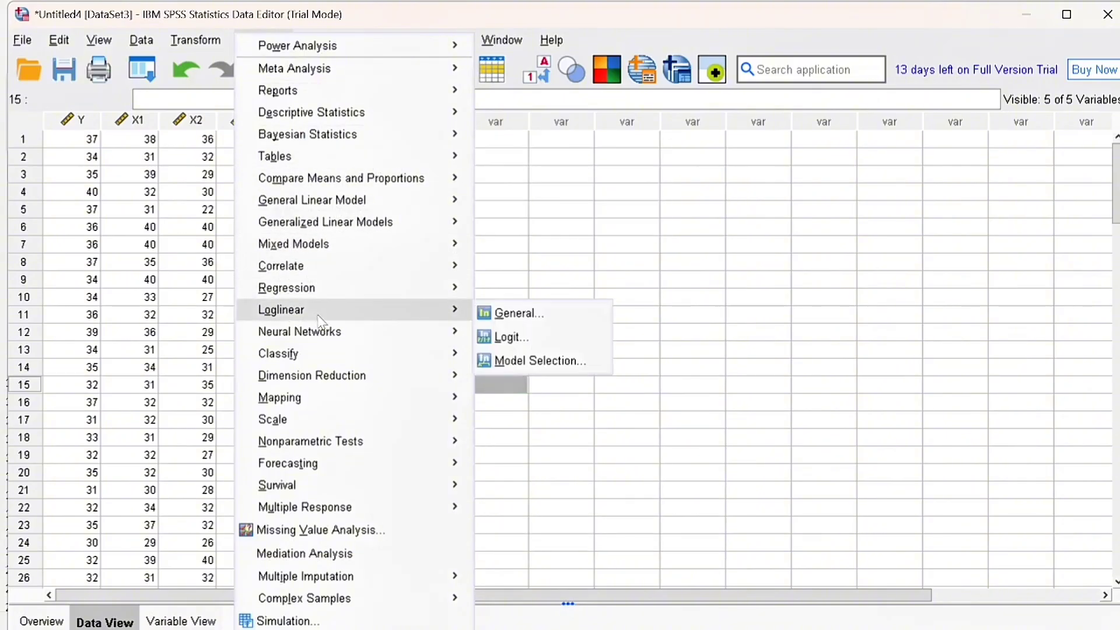
pyautogui.moveTo(327, 291)
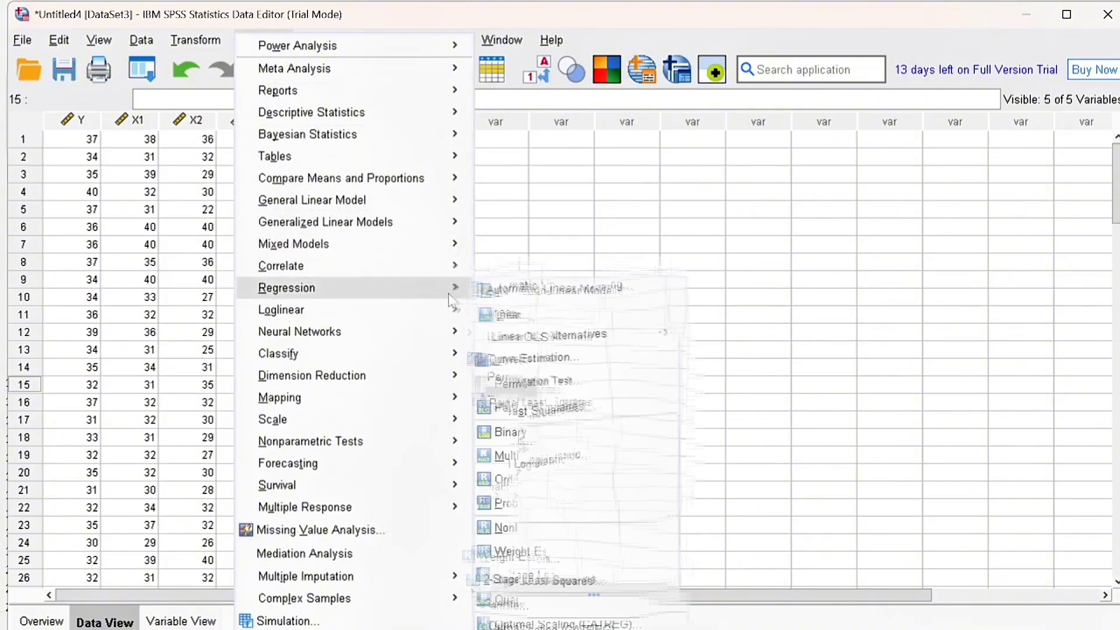
pyautogui.click(500, 316)
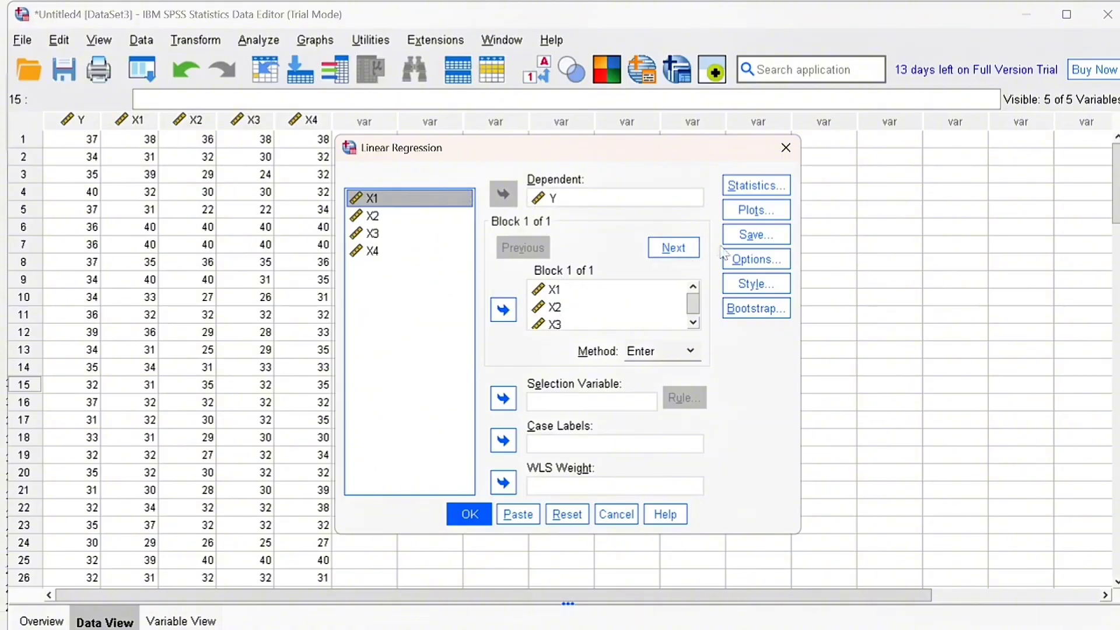
pyautogui.click(755, 235)
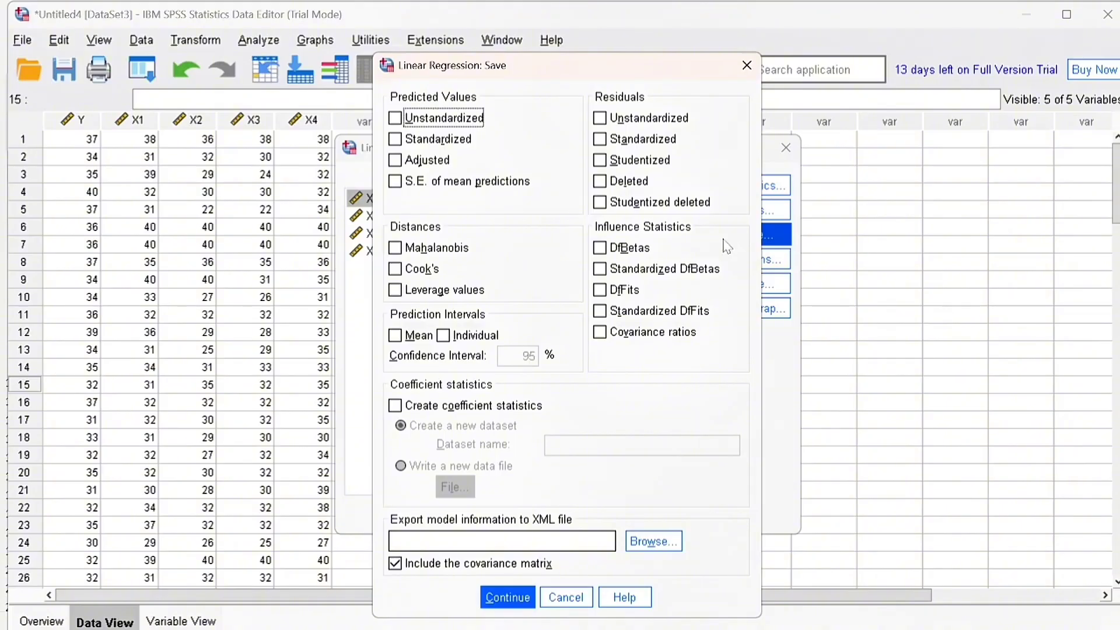
pyautogui.click(604, 119)
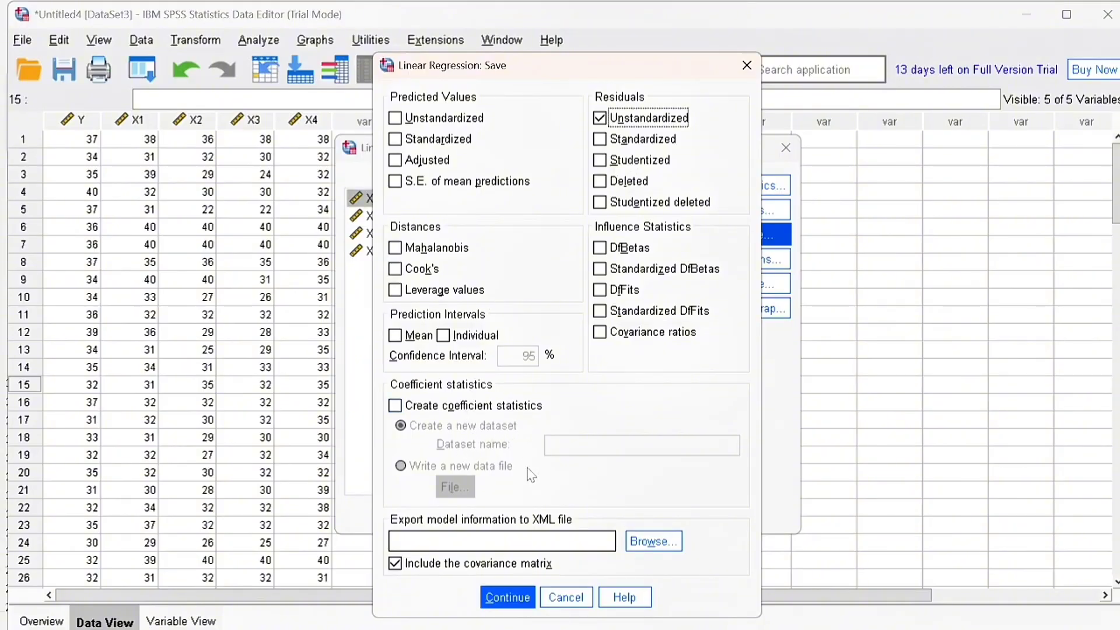
pyautogui.click(509, 595)
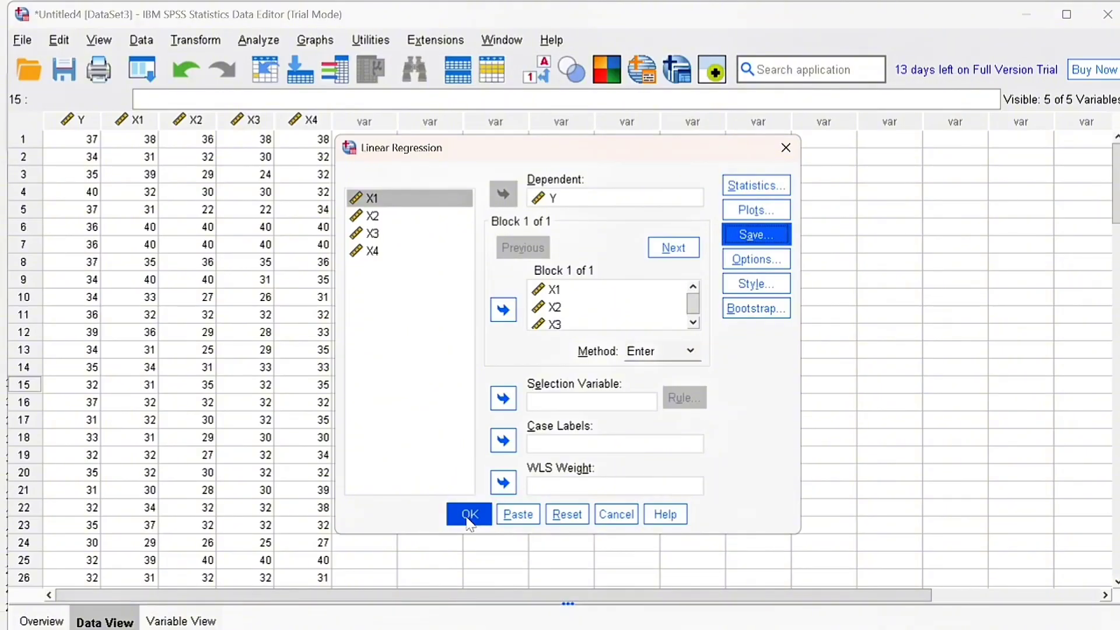
pyautogui.click(469, 514)
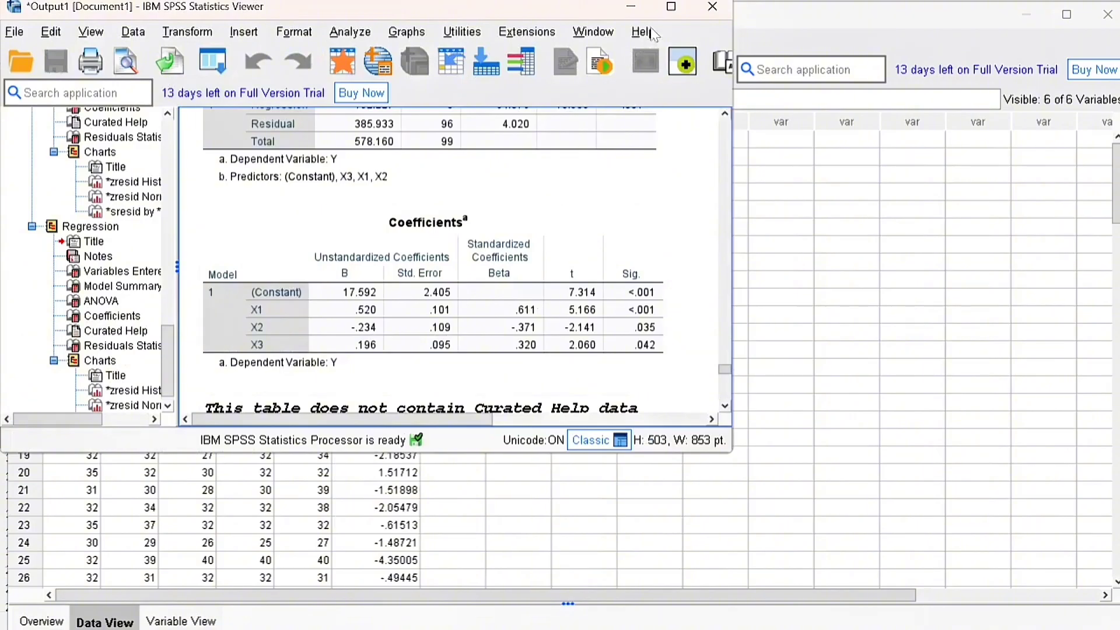
# Step: Enlarge the output window and look through the rerun regression's coefficients, residual statistics and charts
pyautogui.click(678, 8)
pyautogui.click(650, 255)
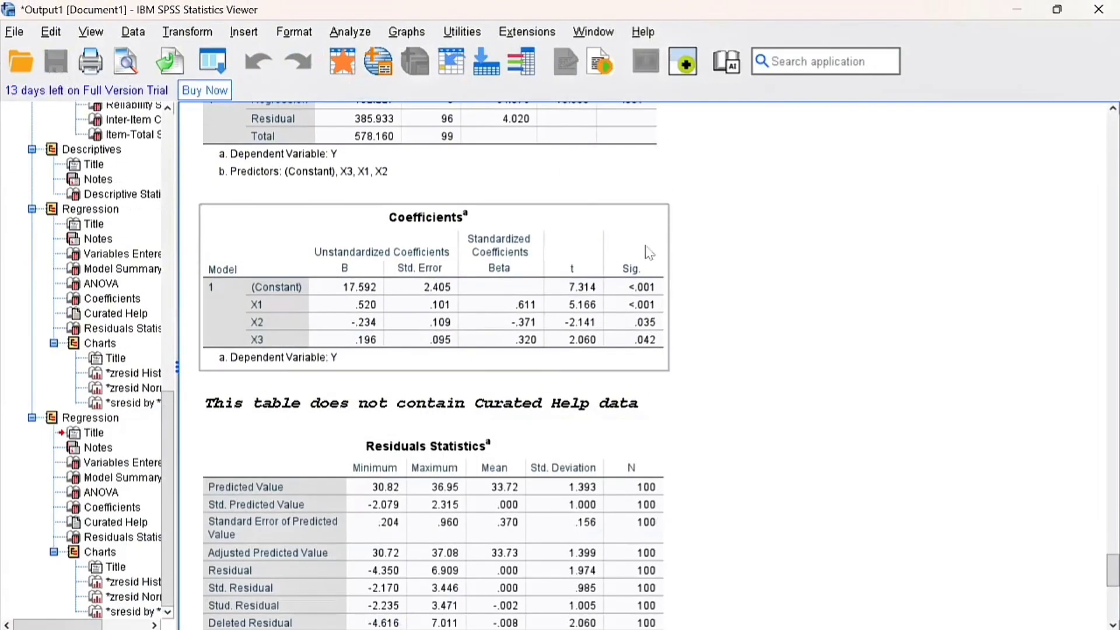
pyautogui.click(482, 466)
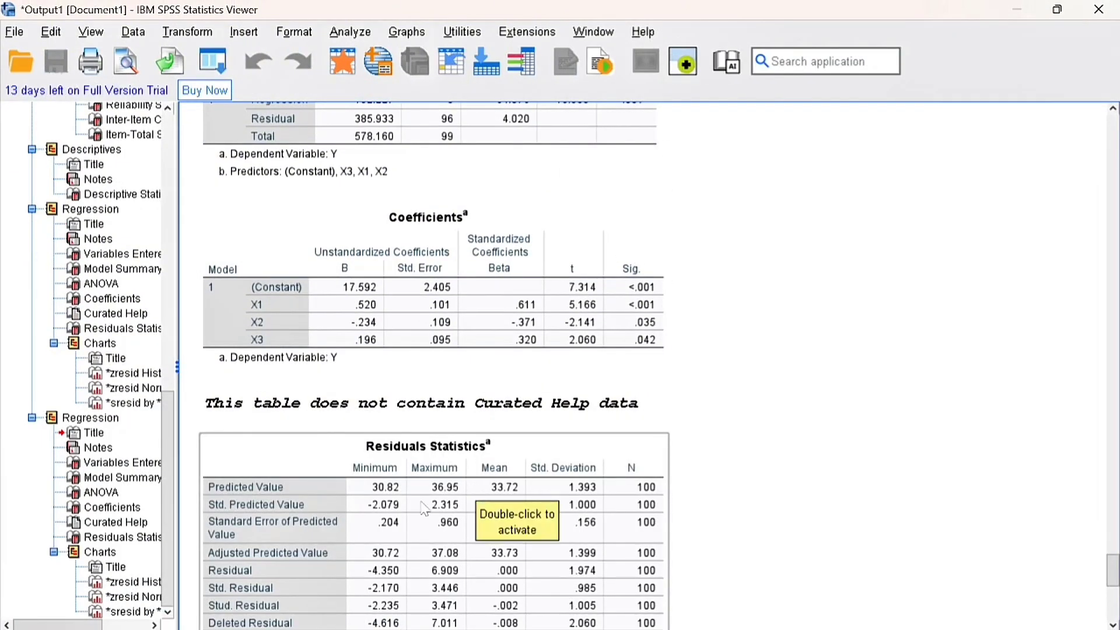
pyautogui.scroll(-10, 425, 510)
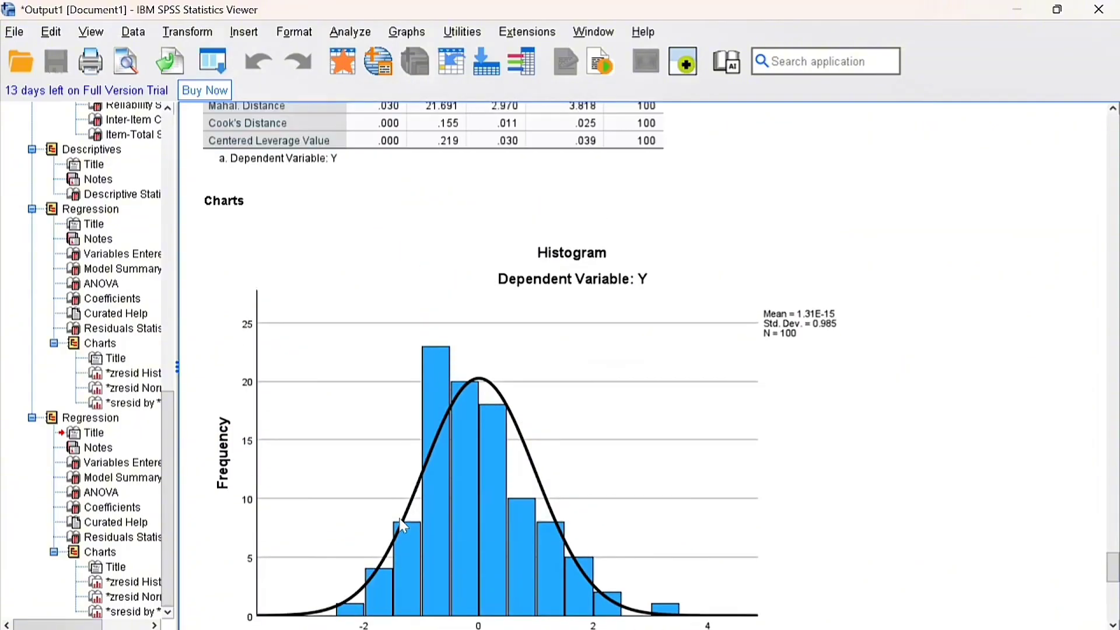
pyautogui.scroll(-15, 404, 527)
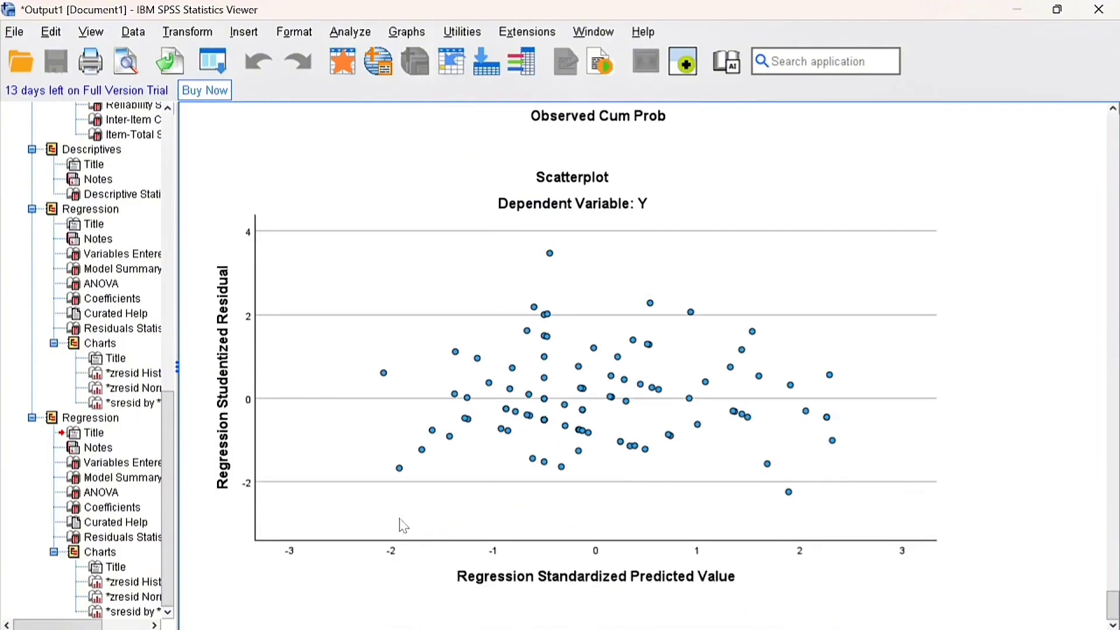
pyautogui.scroll(18, 403, 526)
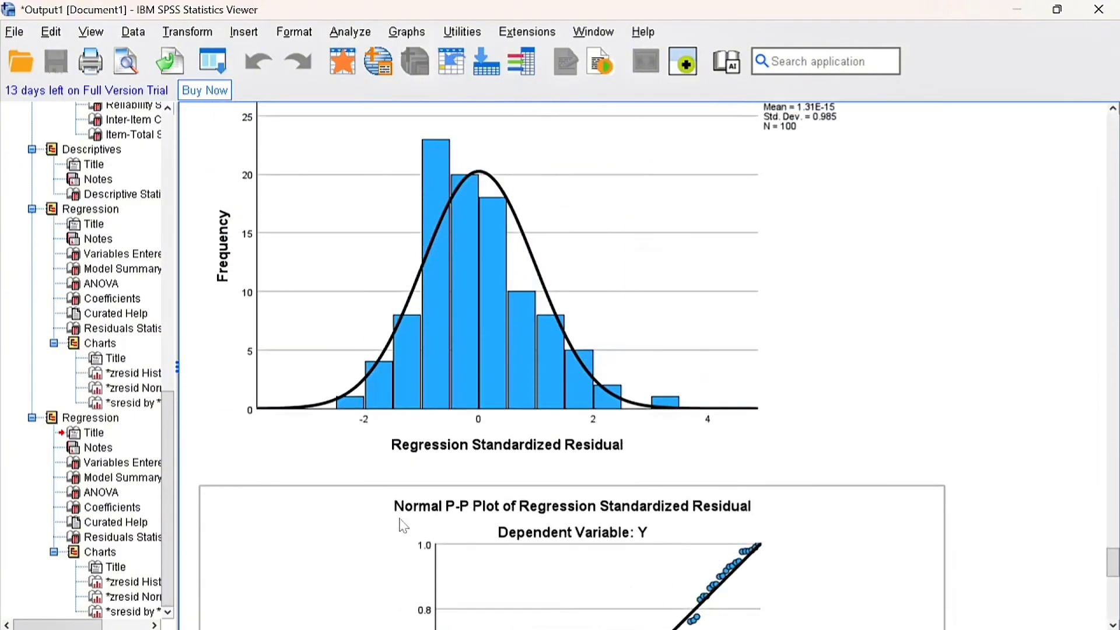
pyautogui.scroll(4, 404, 527)
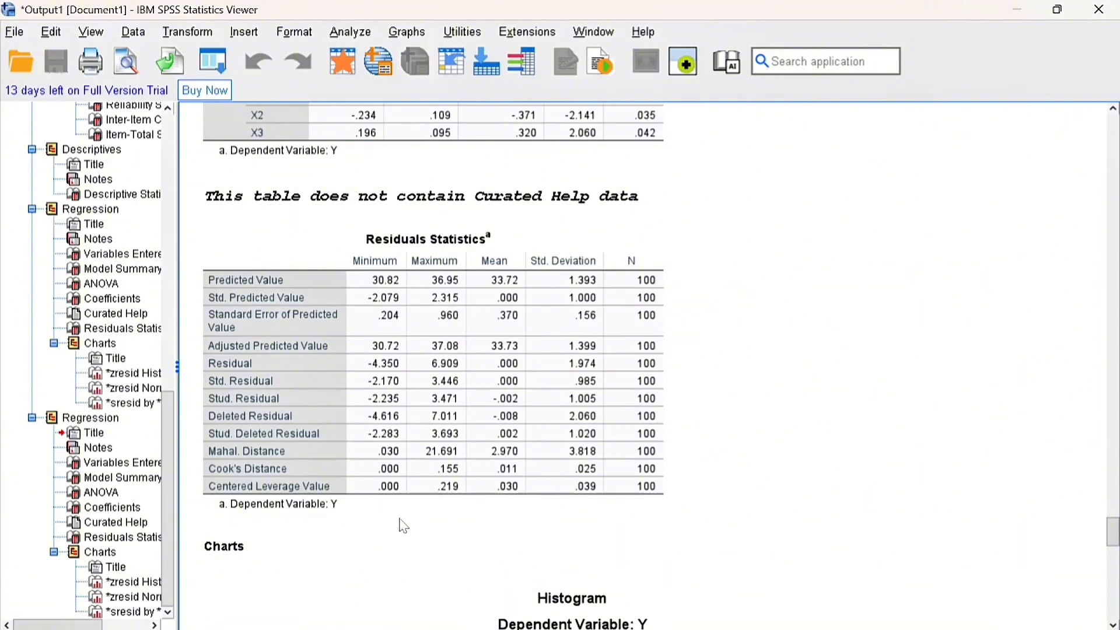
pyautogui.scroll(-7, 403, 527)
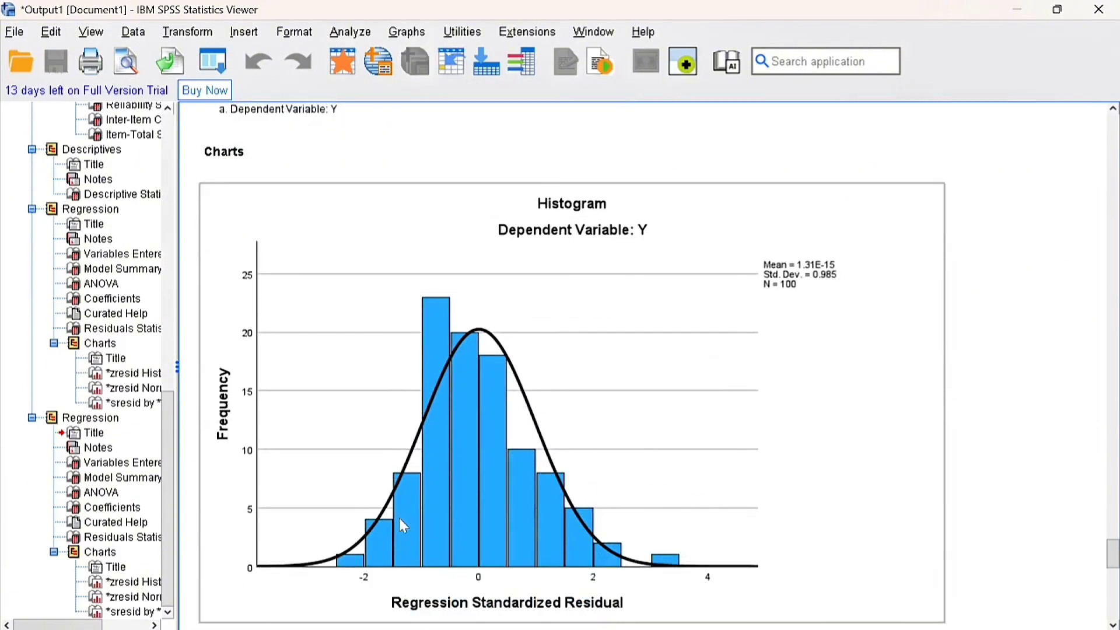
pyautogui.scroll(-3, 403, 527)
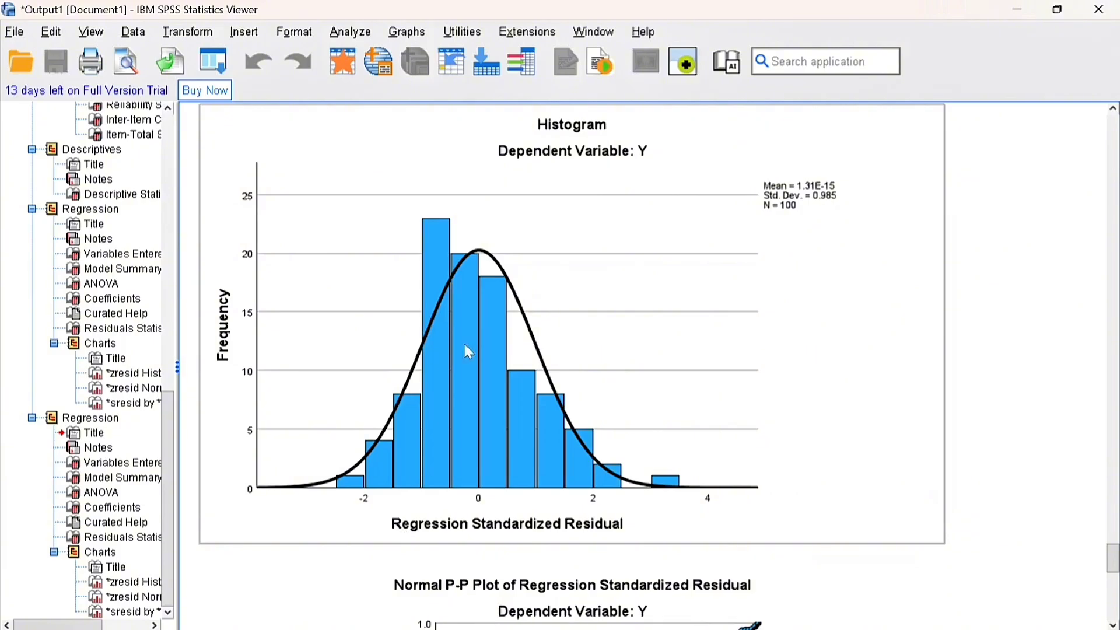
# Step: Return to the dataset and run a legacy one-sample Kolmogorov-Smirnov test on Unstandardized Residual [RES_1] against the normal distribution
pyautogui.click(1017, 18)
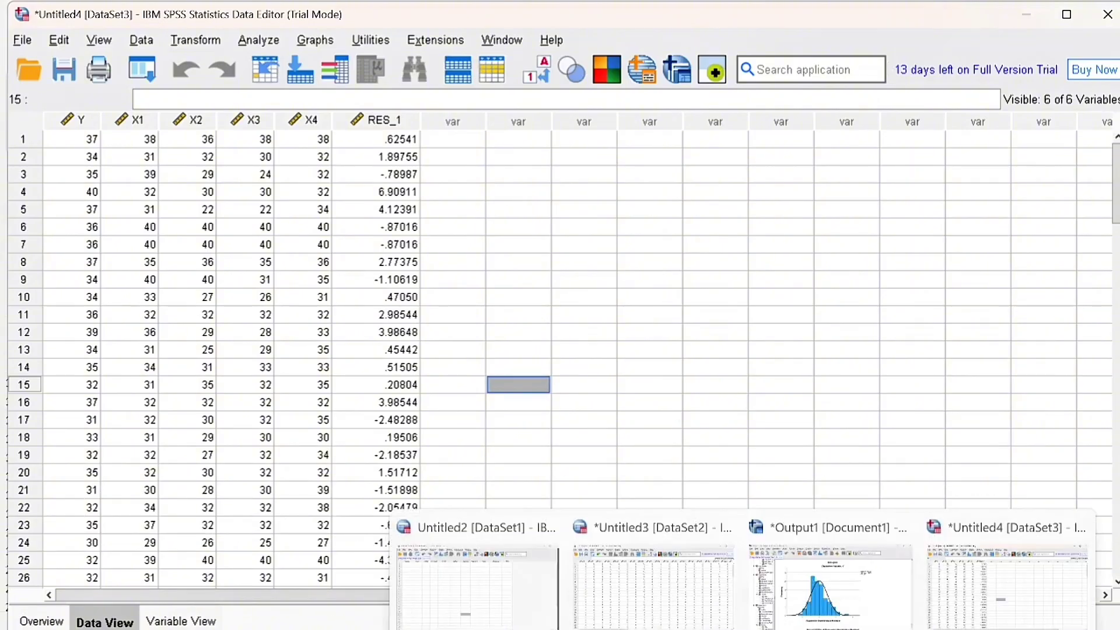
pyautogui.click(258, 40)
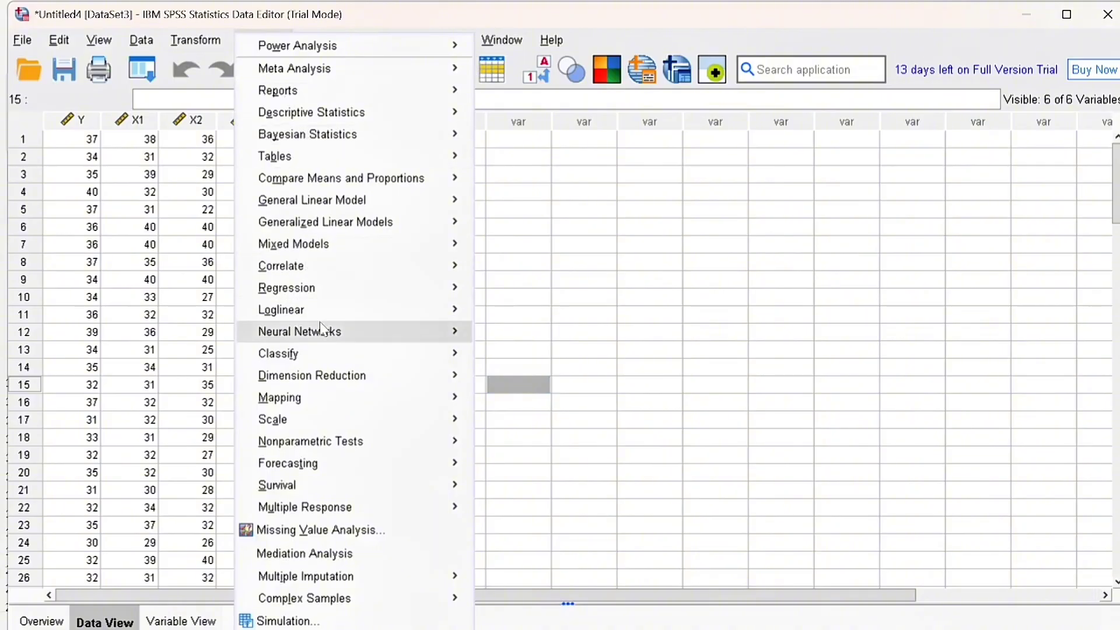
pyautogui.moveTo(315, 445)
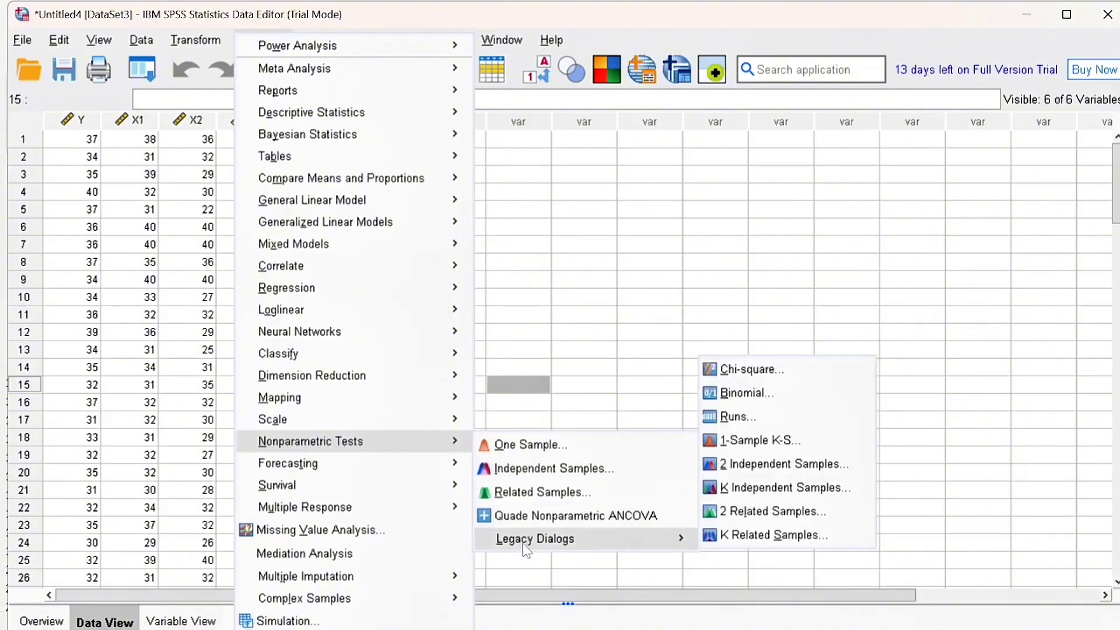
pyautogui.moveTo(694, 540)
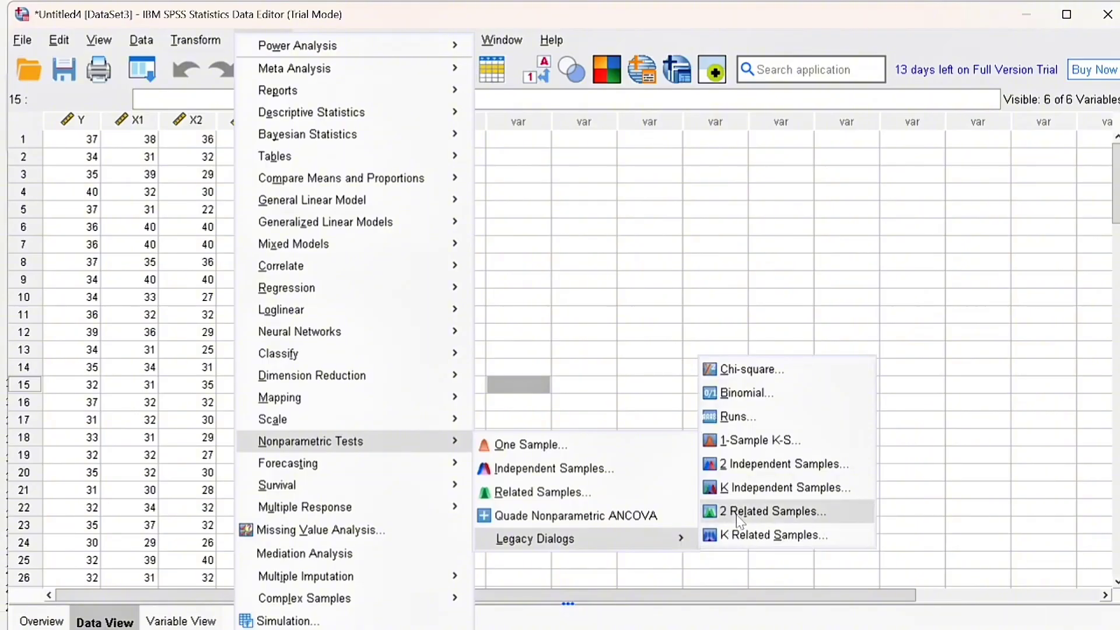
pyautogui.click(745, 444)
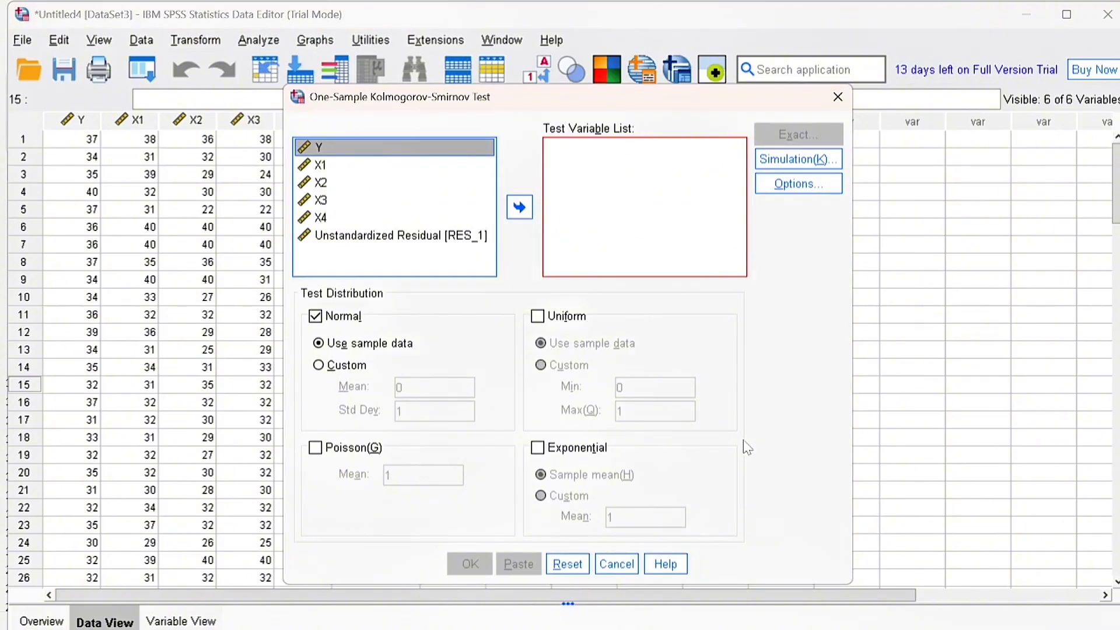
pyautogui.click(476, 233)
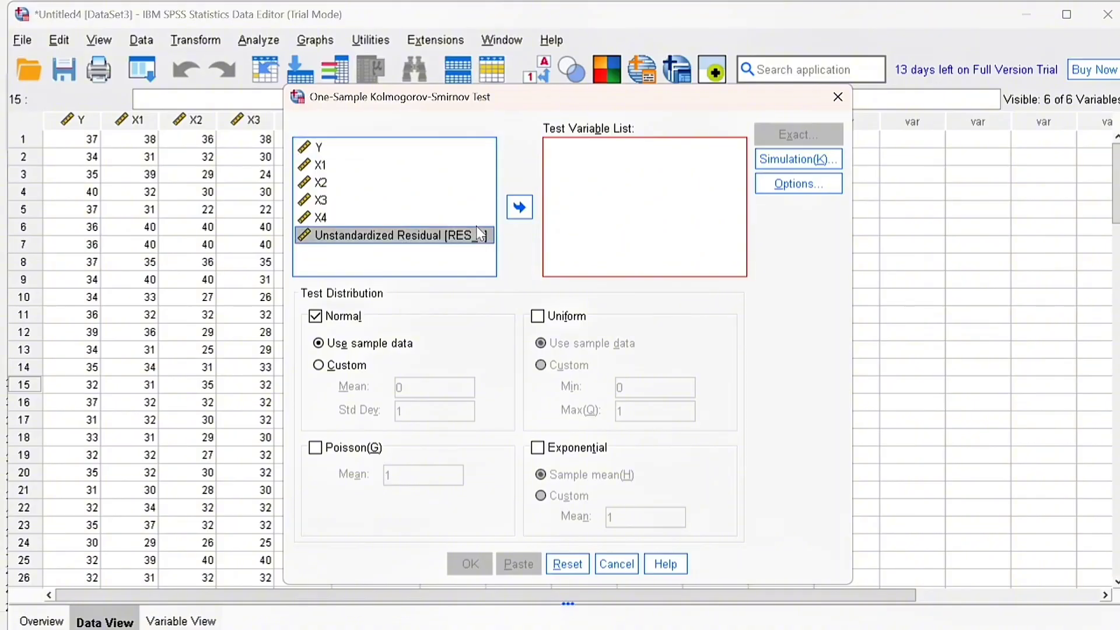
pyautogui.click(520, 207)
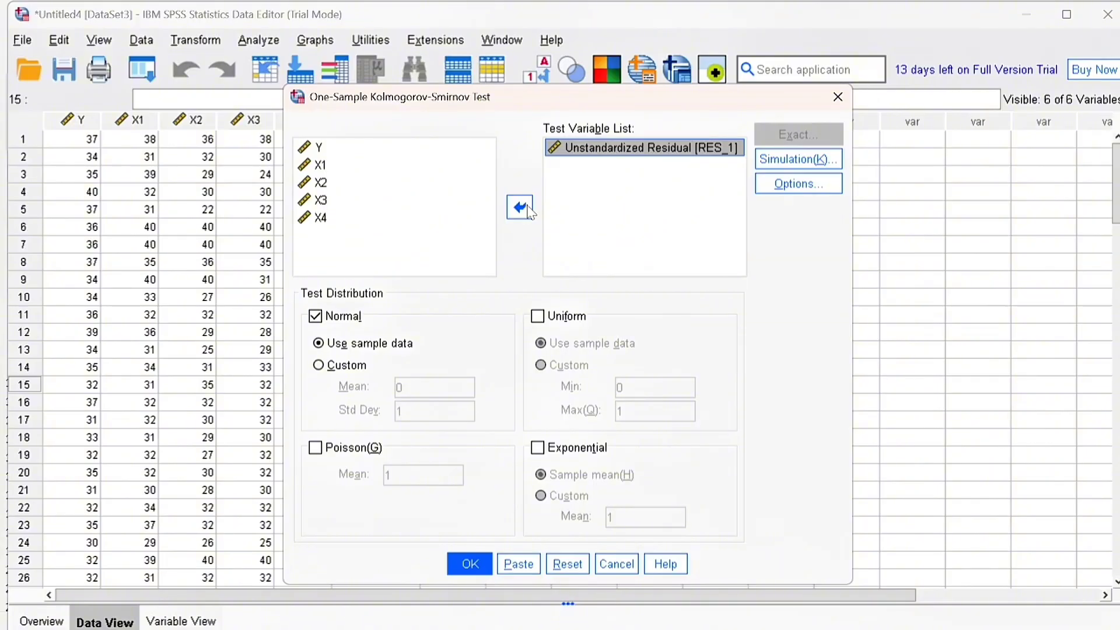
pyautogui.click(468, 563)
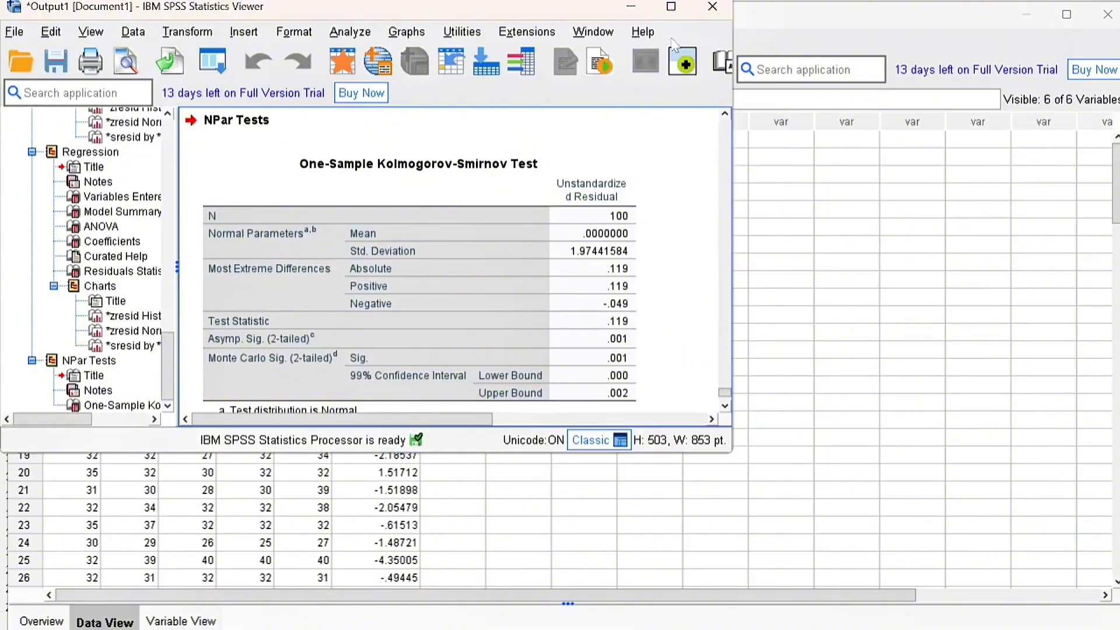
# Step: Enlarge the output window and examine the One-Sample Kolmogorov-Smirnov Test table, then leave the output
pyautogui.click(671, 7)
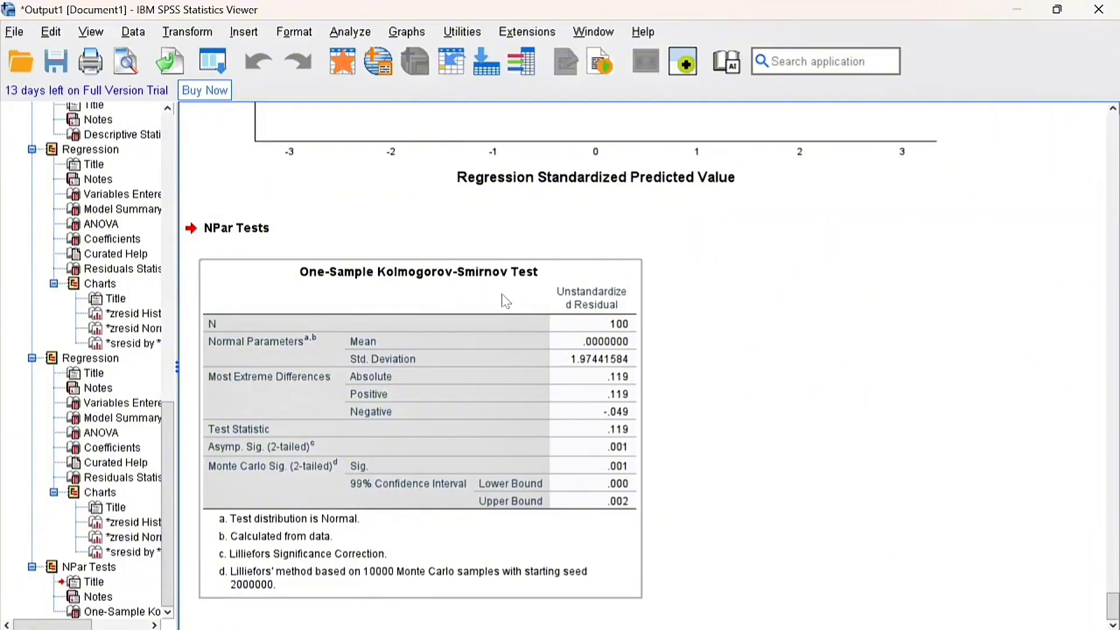
pyautogui.click(431, 382)
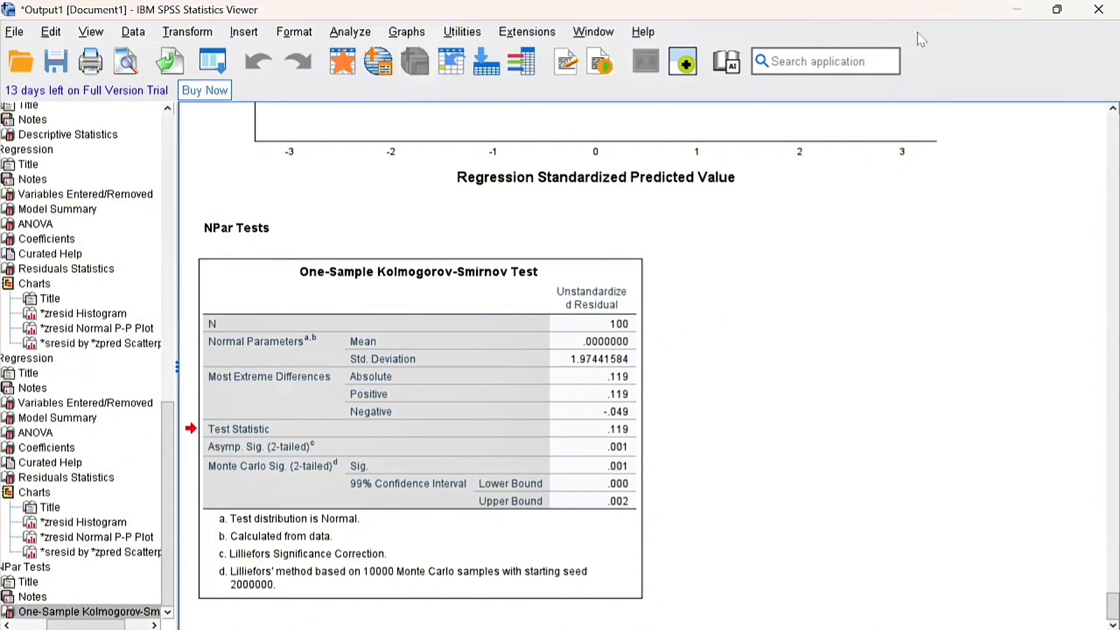
pyautogui.click(1021, 18)
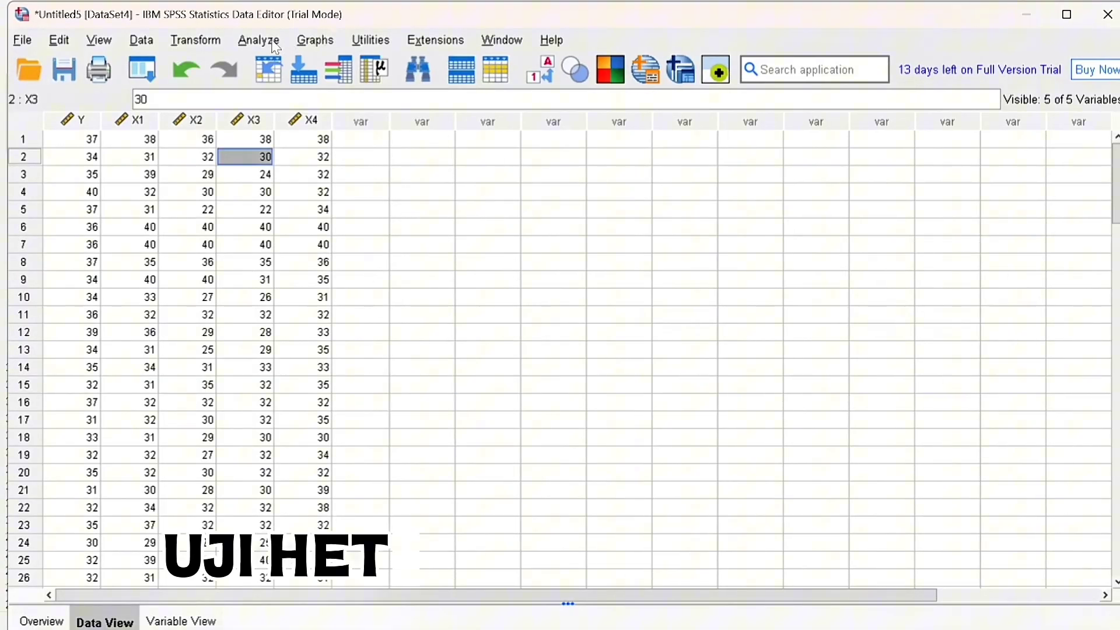
# Step: Set up a linear regression on the new dataset with Y as dependent and X1, X2 and X3 as independent variables
pyautogui.click(259, 39)
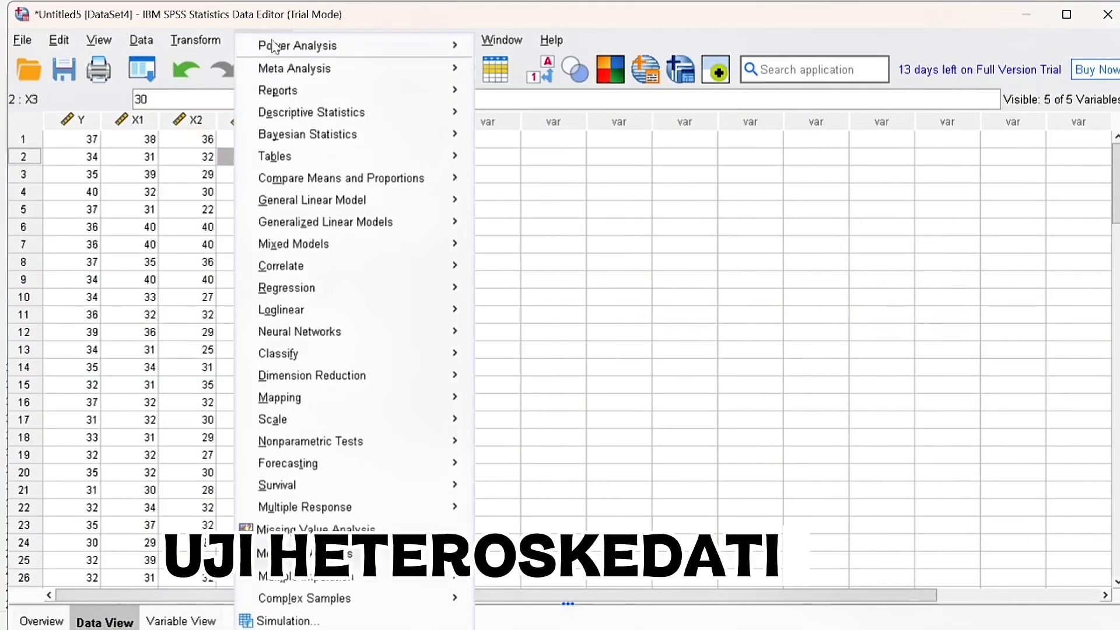
pyautogui.moveTo(309, 288)
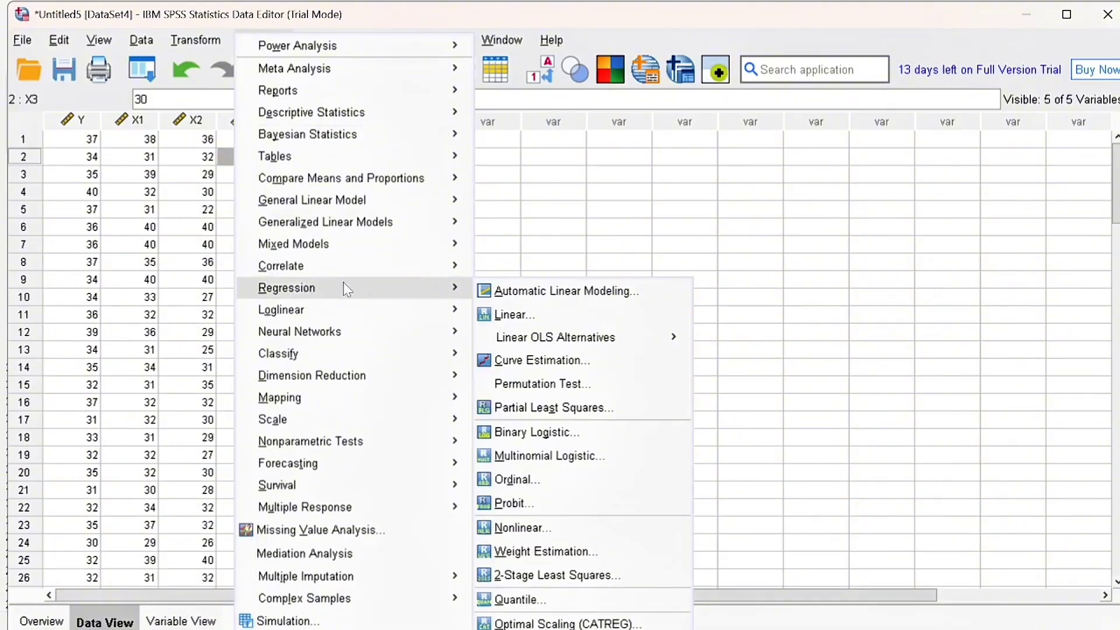
pyautogui.moveTo(350, 265)
pyautogui.moveTo(412, 287)
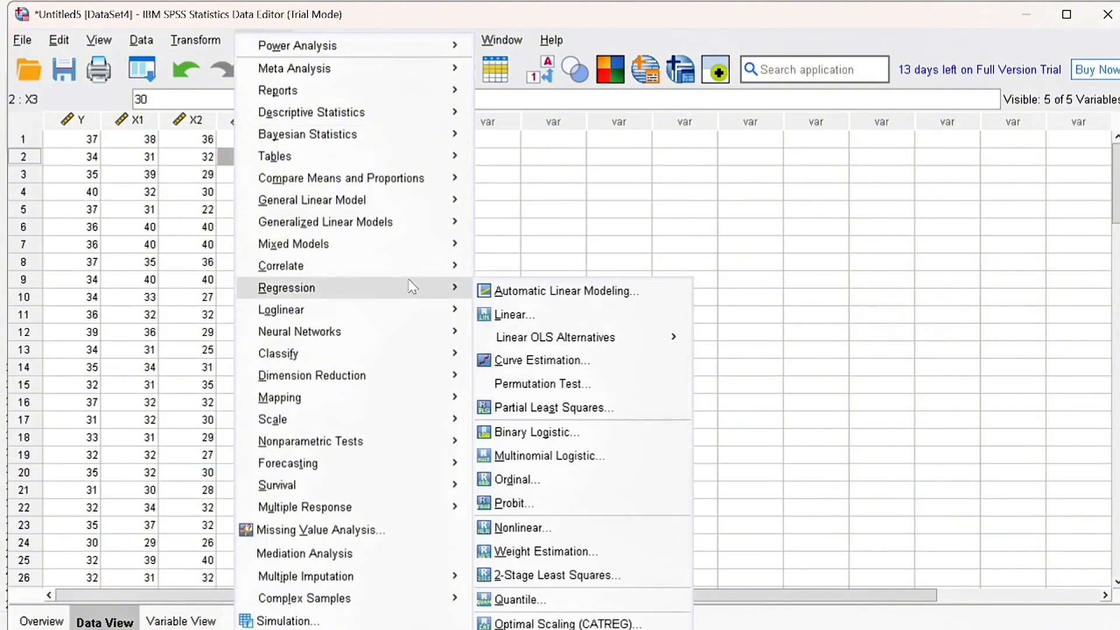
pyautogui.click(507, 313)
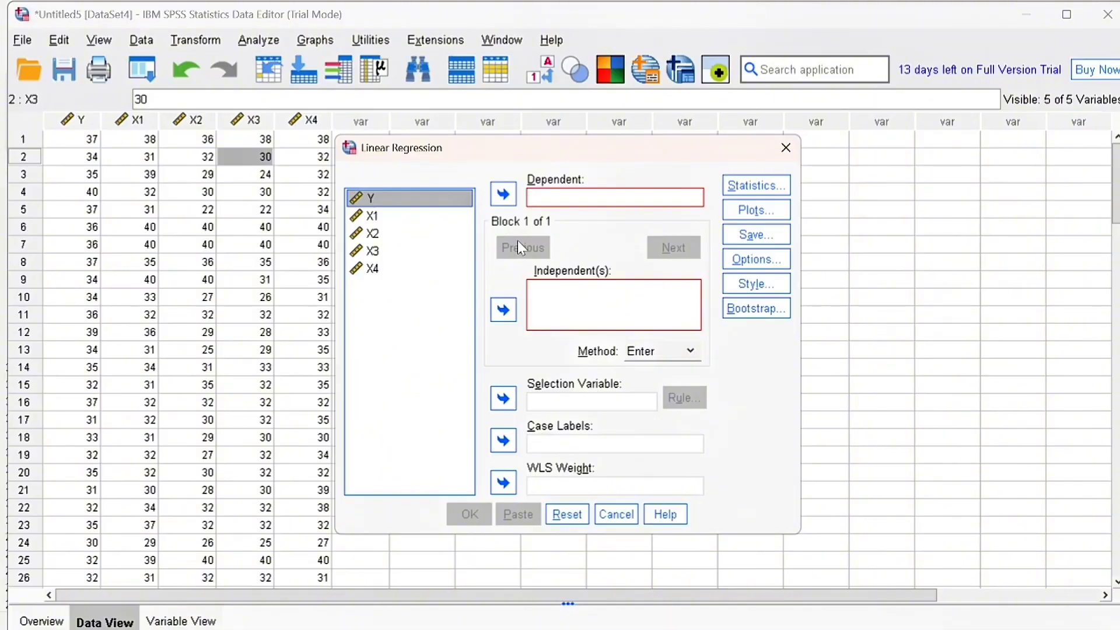
pyautogui.click(502, 194)
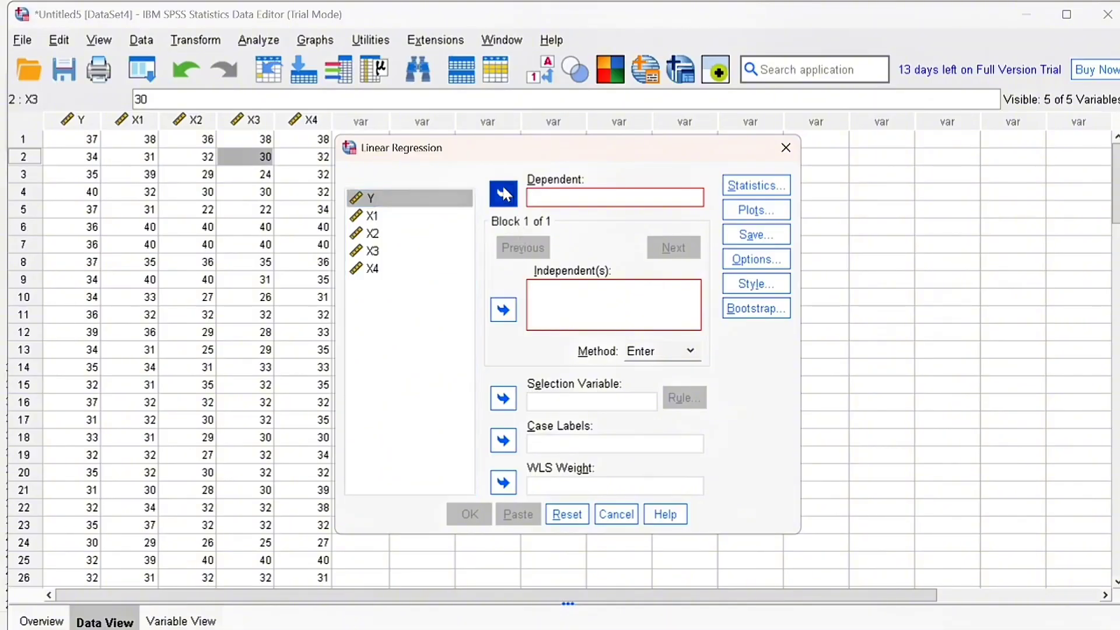
pyautogui.click(405, 214)
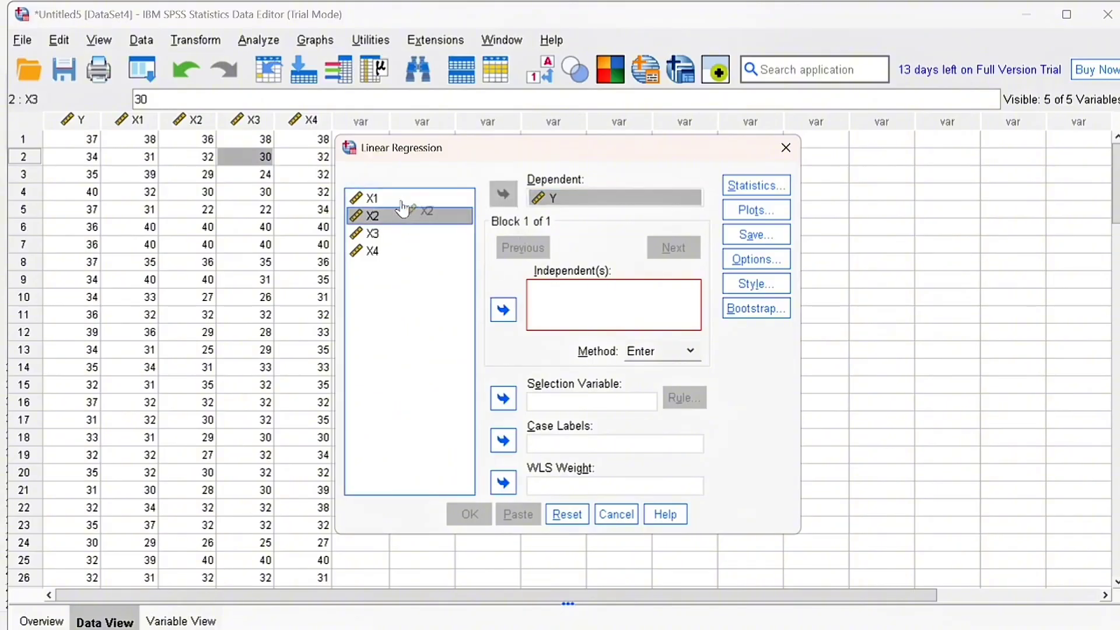
pyautogui.click(405, 201)
pyautogui.hotkey('shift', 'Down')
pyautogui.hotkey('shift', 'Down')
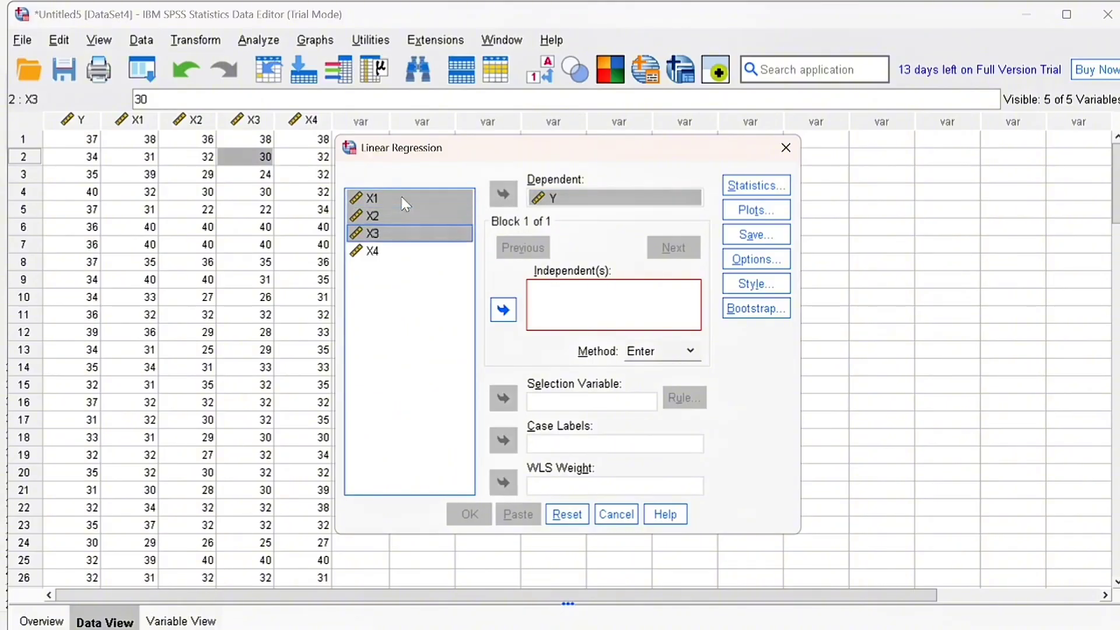
pyautogui.click(503, 310)
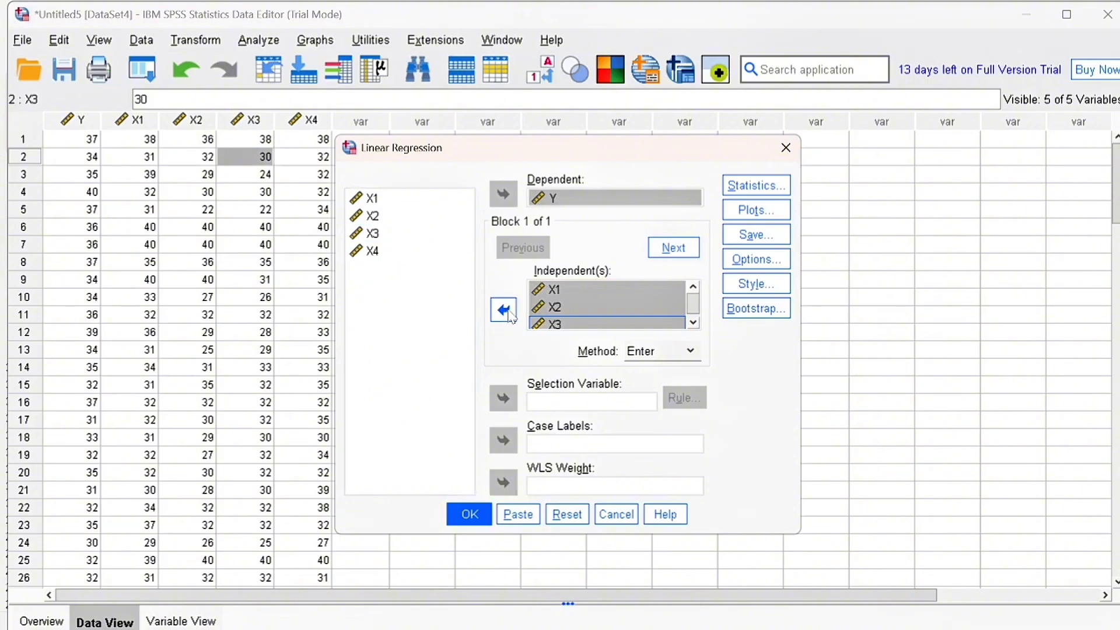
# Step: Choose to save the unstandardized residuals as a variable and run the regression
pyautogui.click(757, 231)
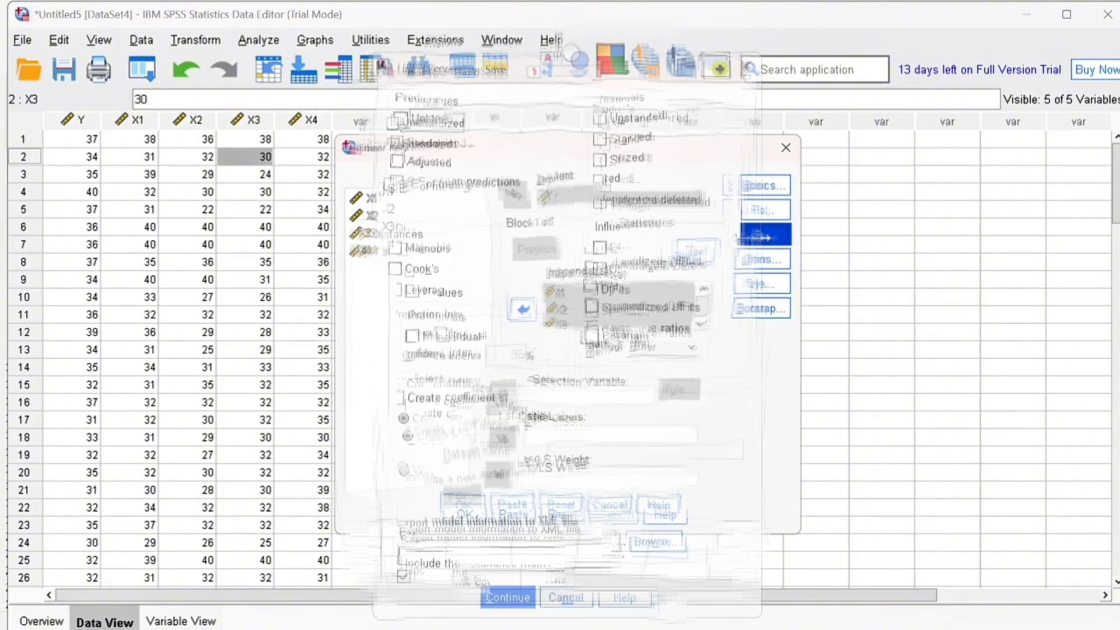
pyautogui.click(608, 119)
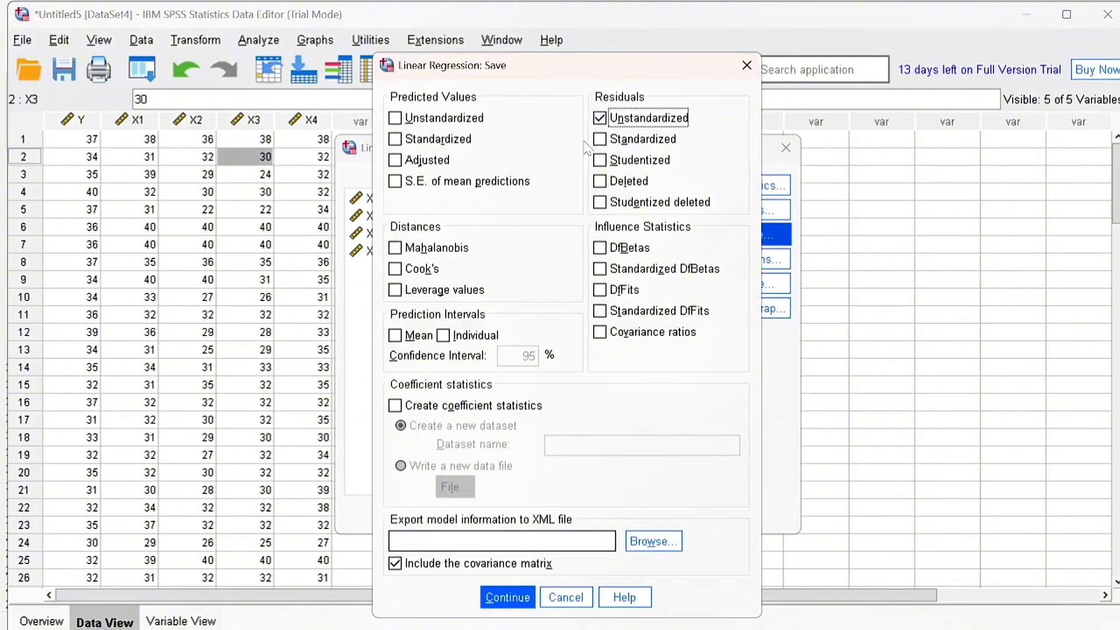
pyautogui.click(508, 595)
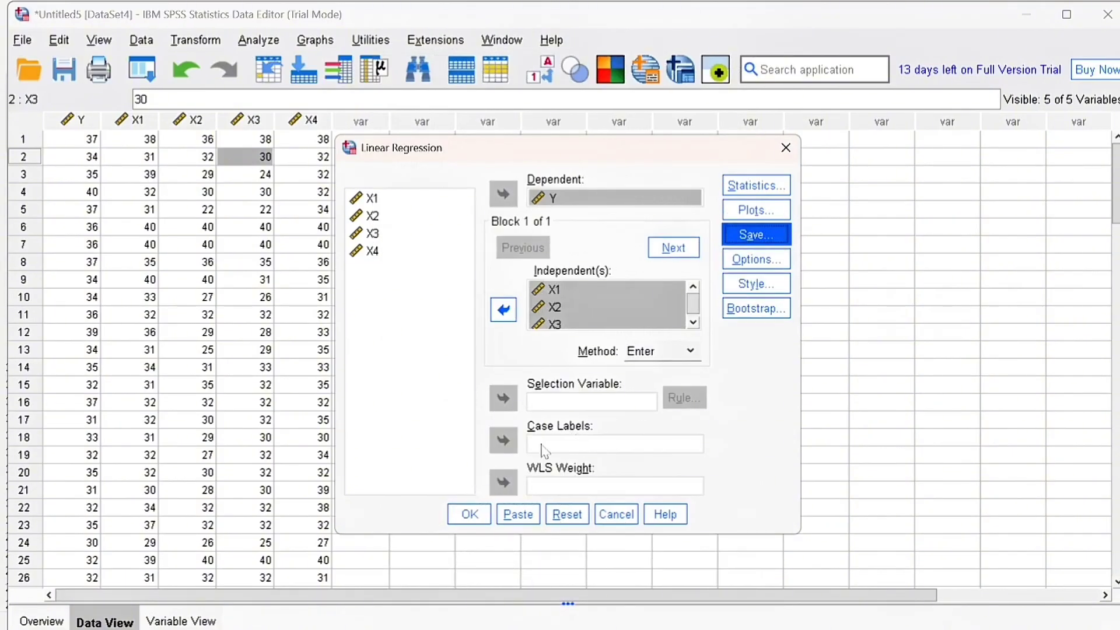
pyautogui.click(479, 512)
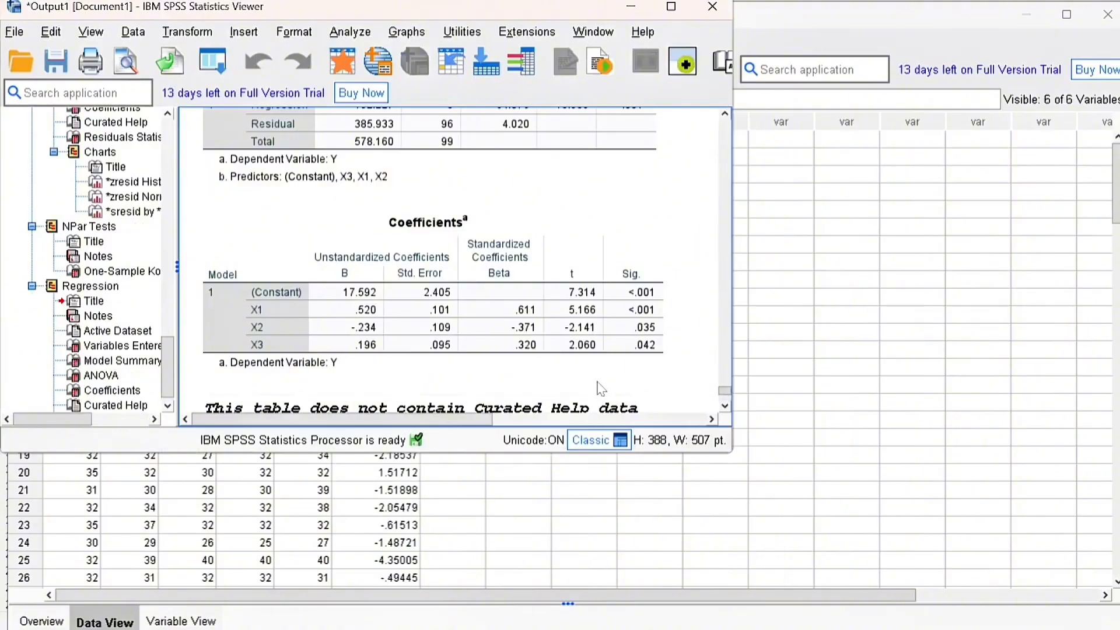
# Step: Enlarge the output window and examine the new regression's Coefficients and Residuals Statistics tables
pyautogui.click(671, 6)
pyautogui.click(579, 338)
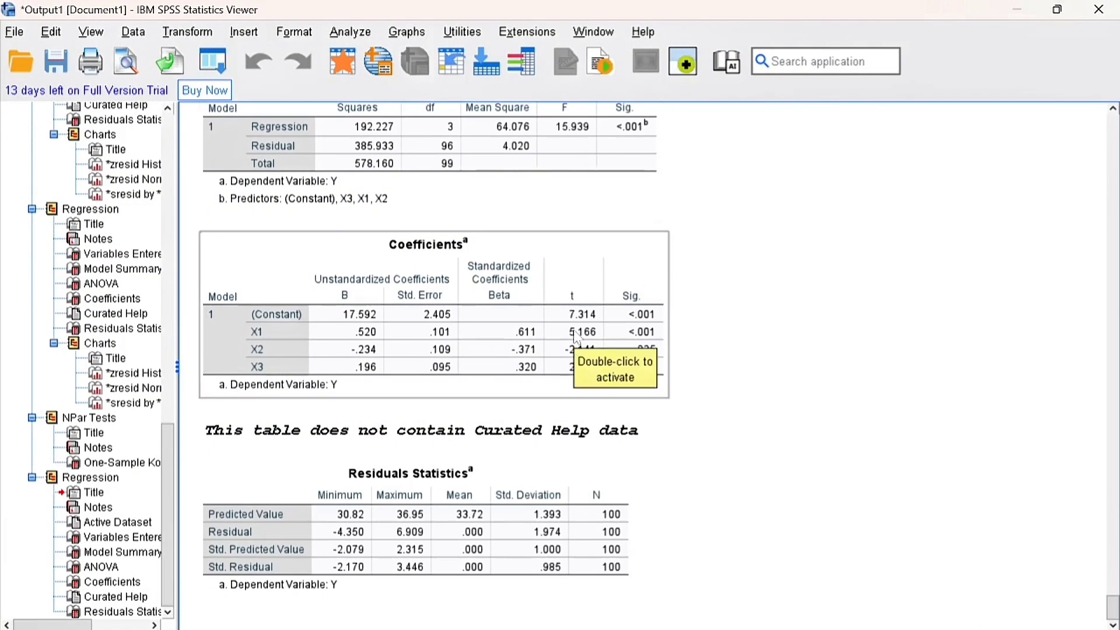
pyautogui.click(402, 532)
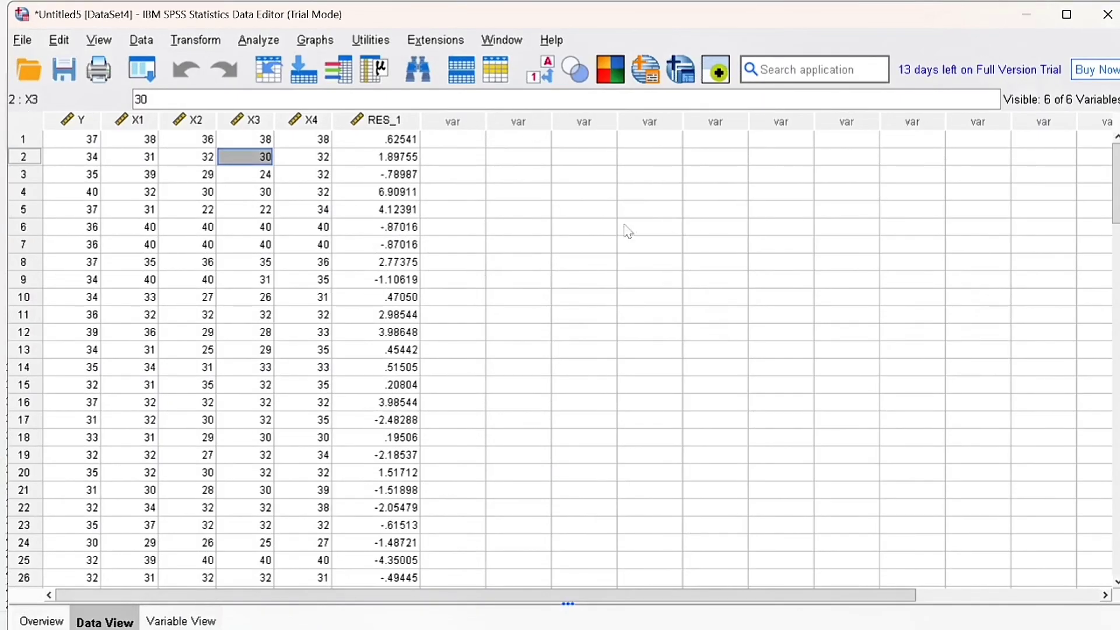
# Step: Start computing a new variable in the dataset with RES2 as the target variable
pyautogui.click(194, 45)
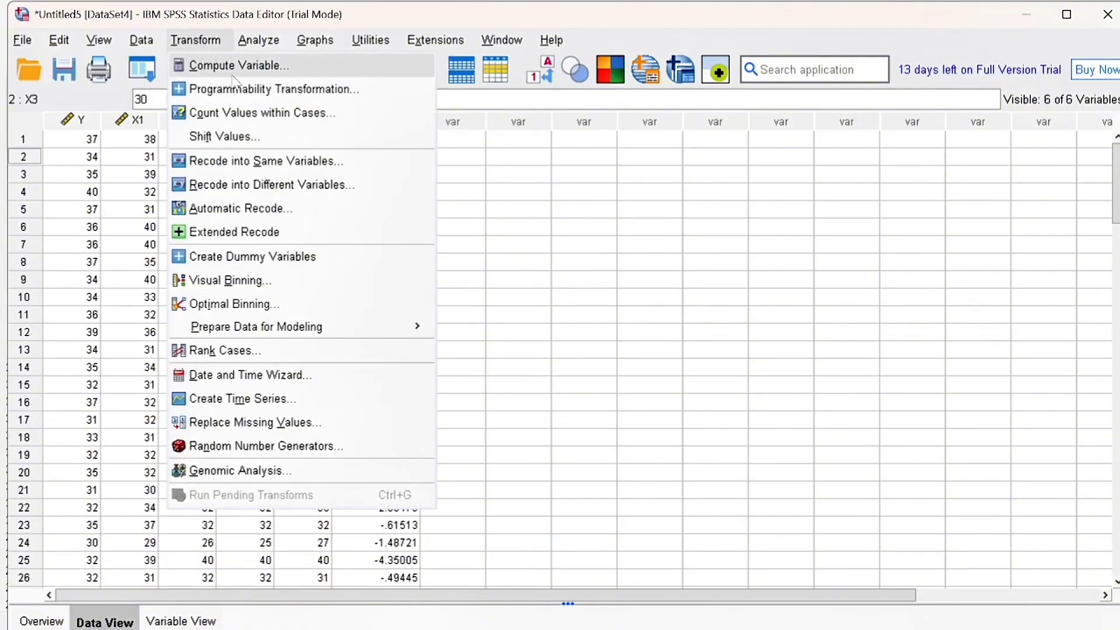
pyautogui.click(264, 69)
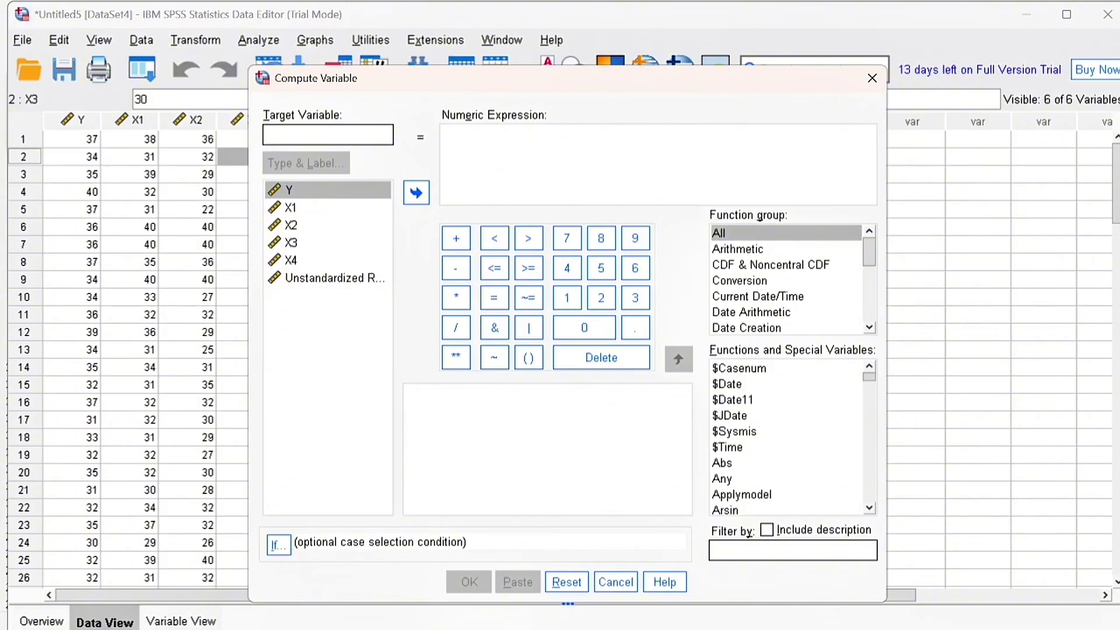
pyautogui.write('RES')
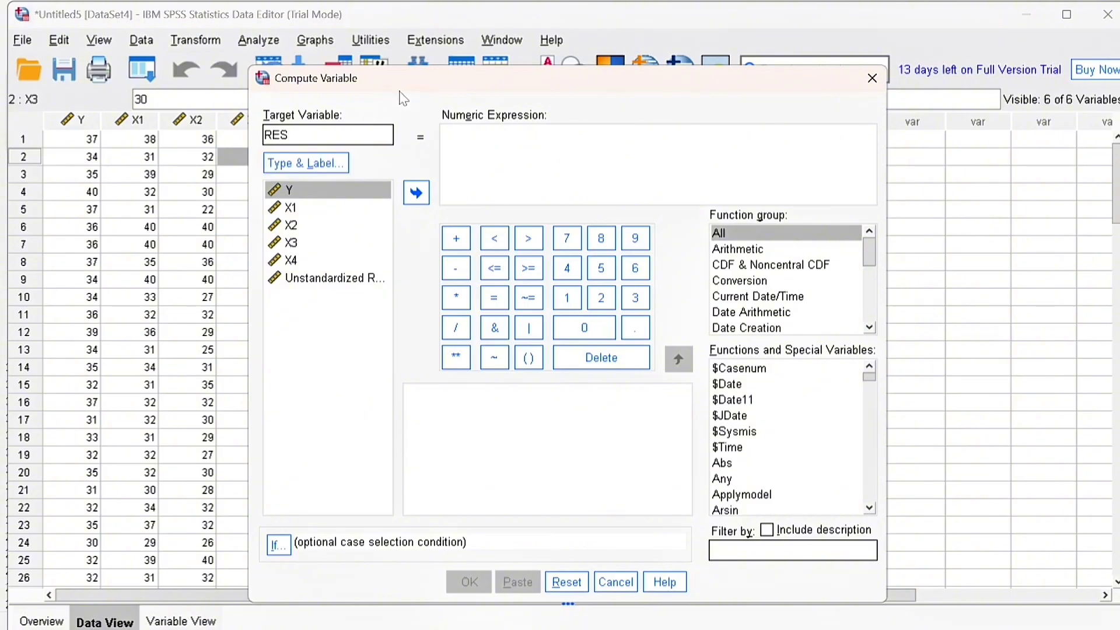
pyautogui.moveTo(433, 80); pyautogui.dragTo(600, 79)
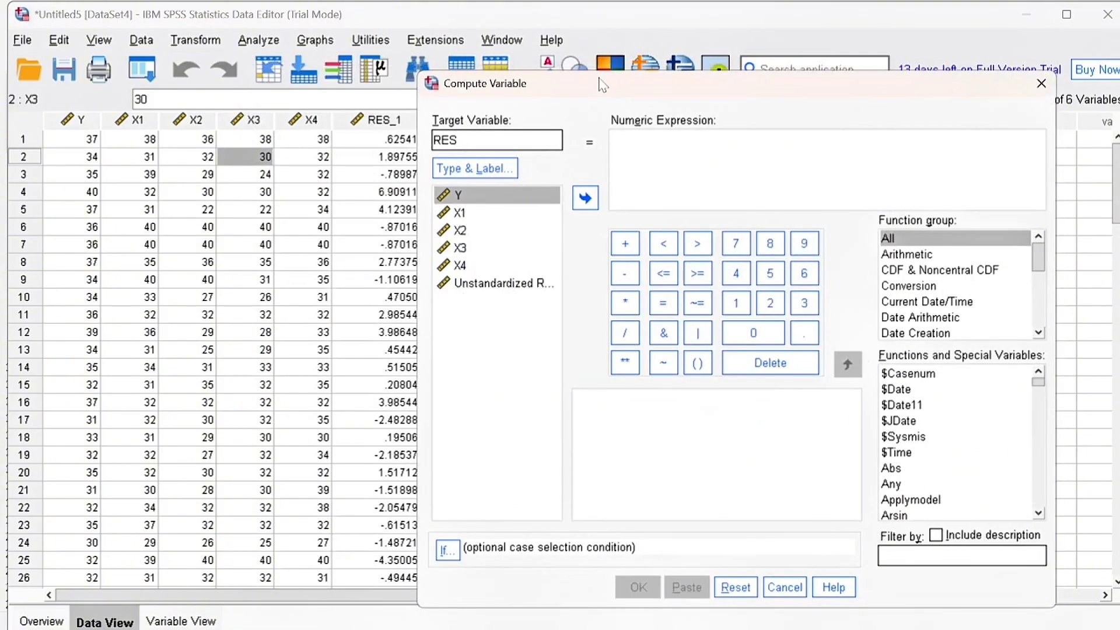
pyautogui.write('_')
pyautogui.press('BackSpace')
pyautogui.write('2')
# Step: Enter ABS_RES(RES_1) as the numeric expression for RES2 and run the computation
pyautogui.click(639, 140)
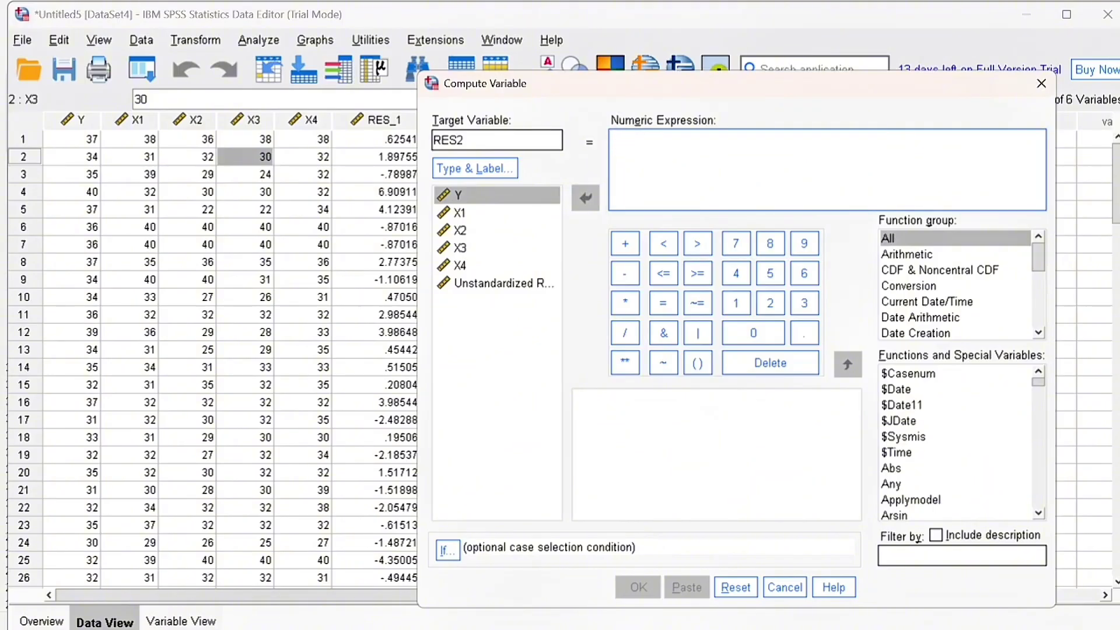
pyautogui.write('AB_')
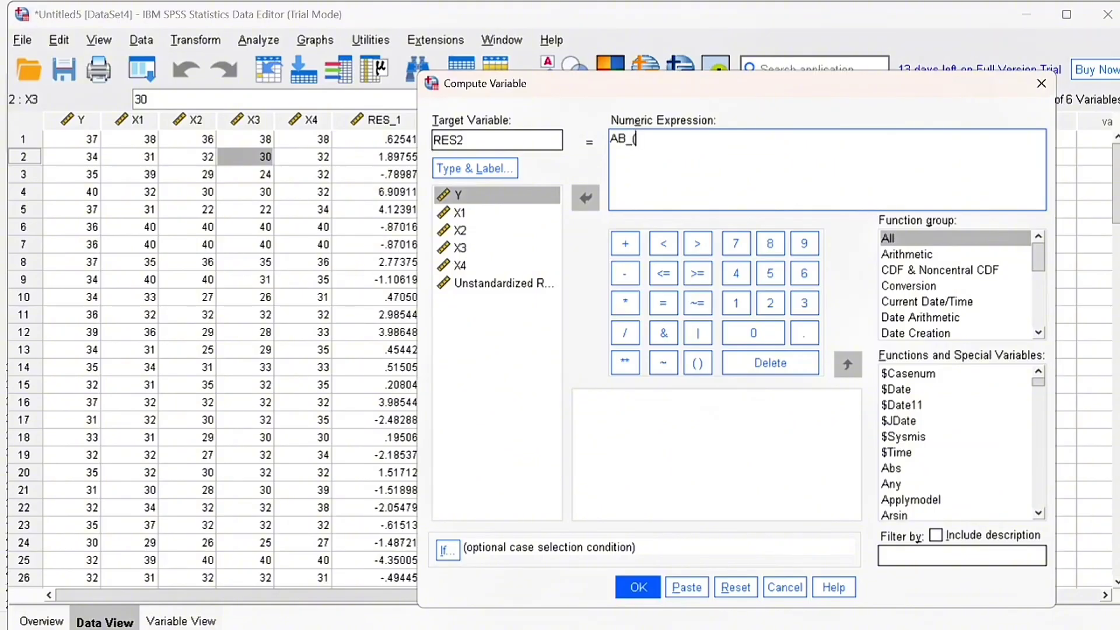
pyautogui.write('(RES_1)')
pyautogui.click(618, 139)
pyautogui.write('S')
pyautogui.press('Right')
pyautogui.write('RES')
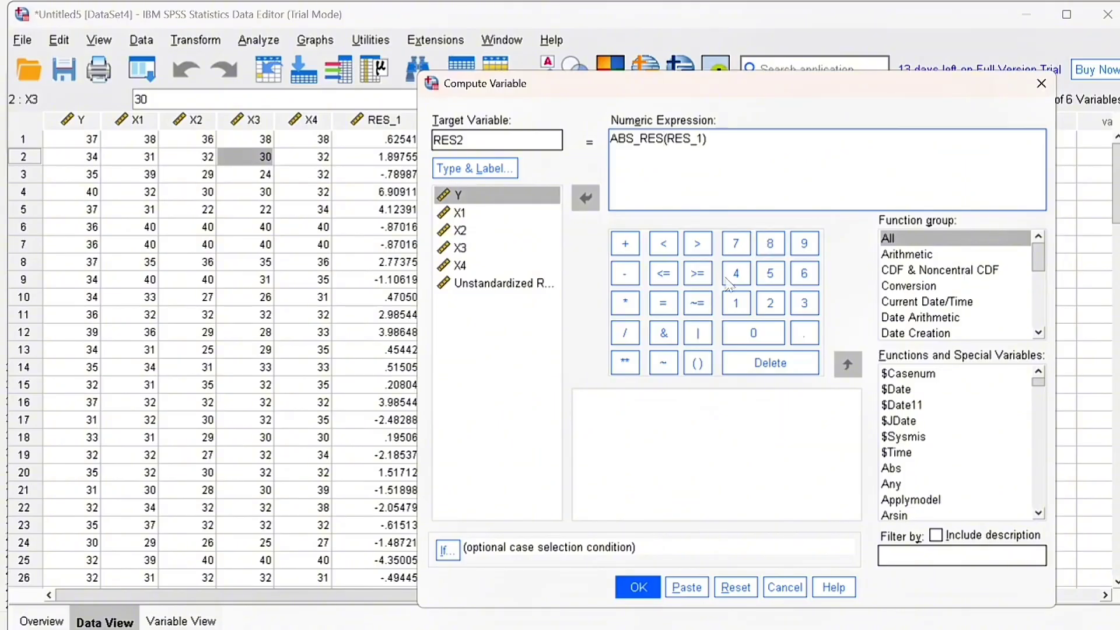
pyautogui.click(638, 587)
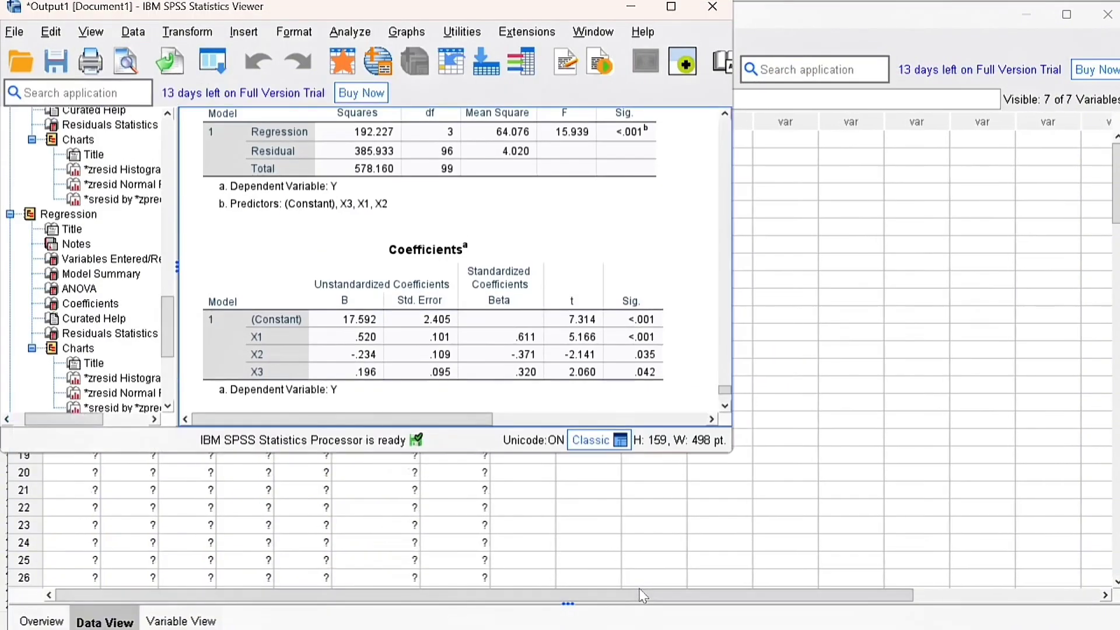
# Step: Enlarge the output window again and check the end of the output at the Residuals Statistics table
pyautogui.click(670, 6)
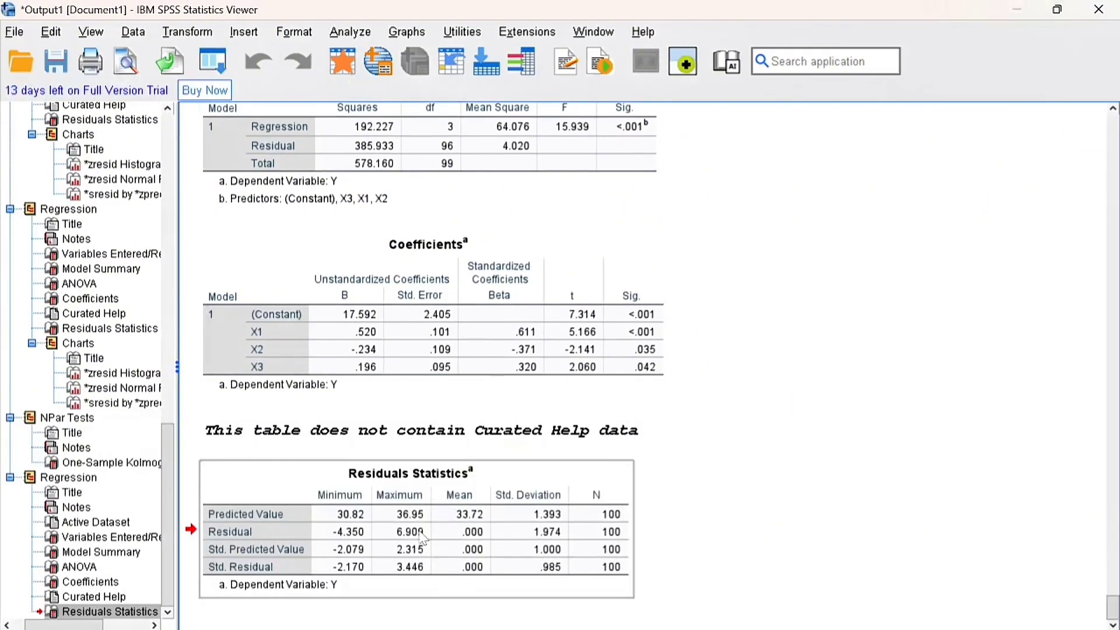
pyautogui.click(475, 513)
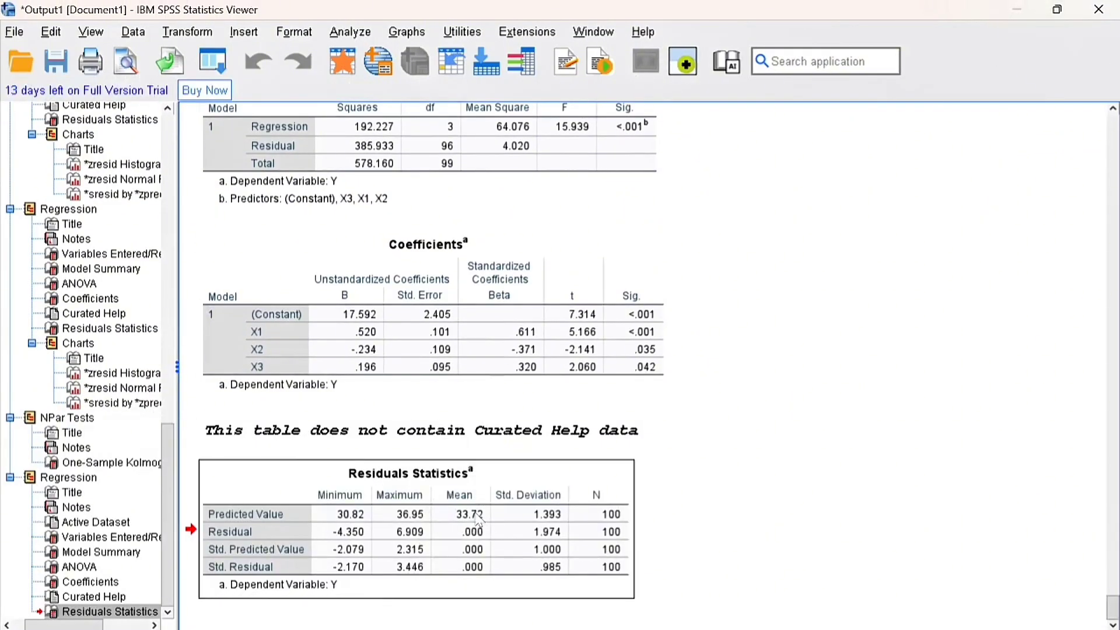
# Step: Return to the dataset and check the computed RES2 column
pyautogui.click(1018, 9)
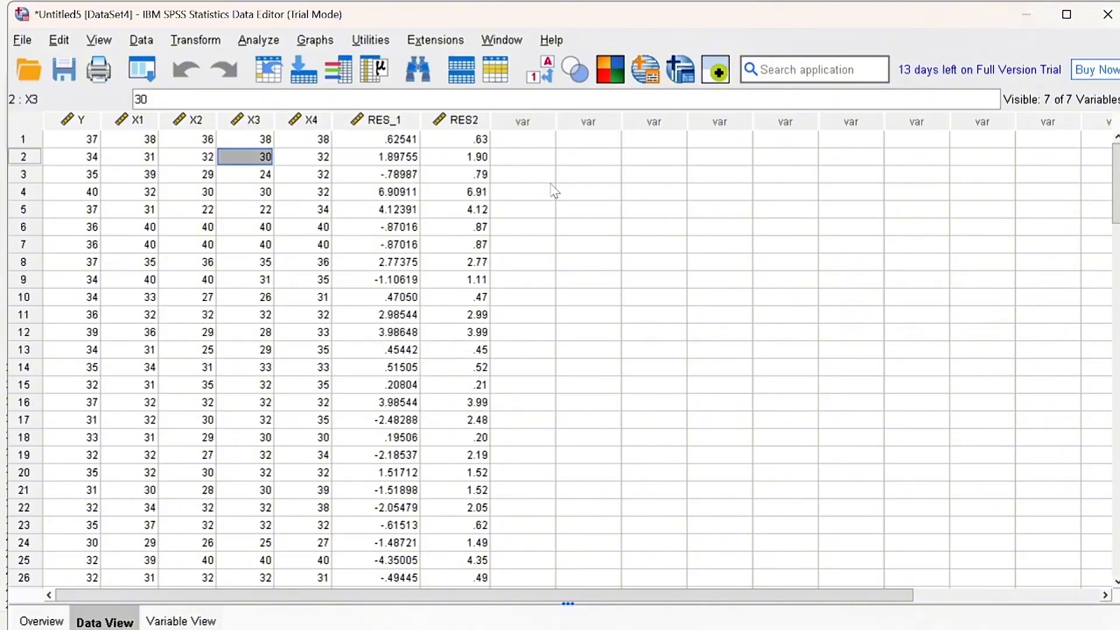
pyautogui.click(484, 124)
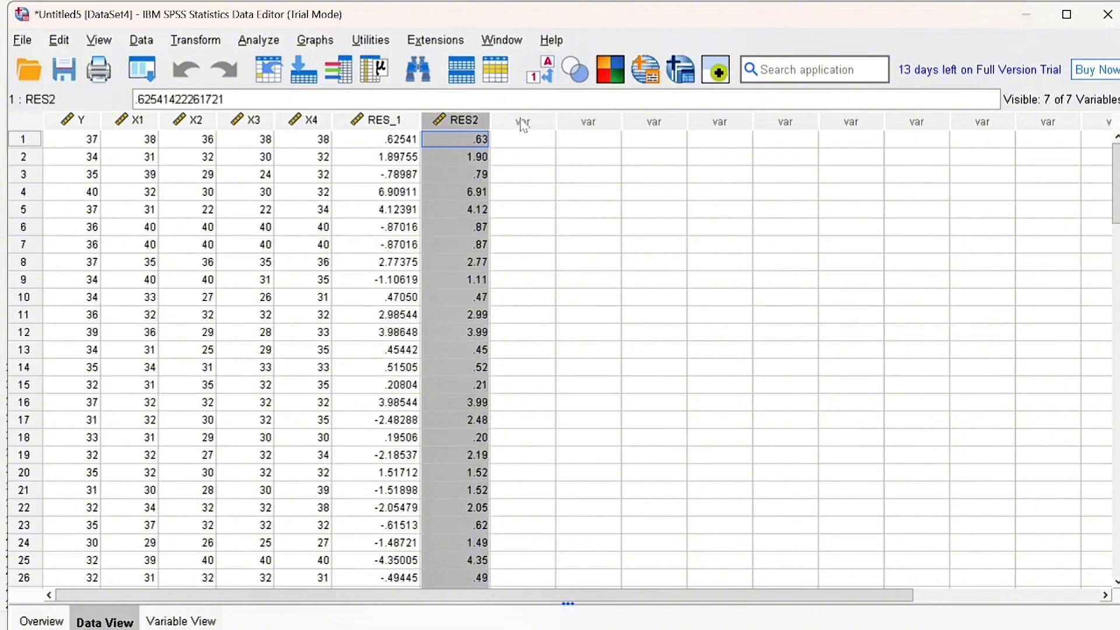
pyautogui.click(542, 419)
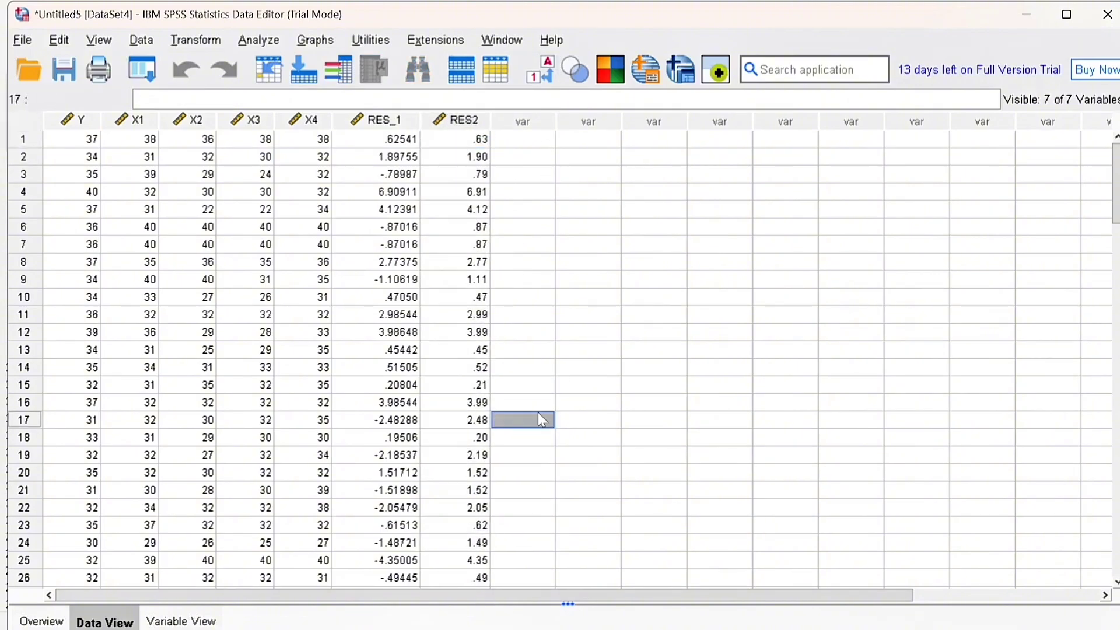
# Step: Run a linear regression with RES2 replacing Y as the dependent variable and X1, X2 and X3 as predictors
pyautogui.click(255, 37)
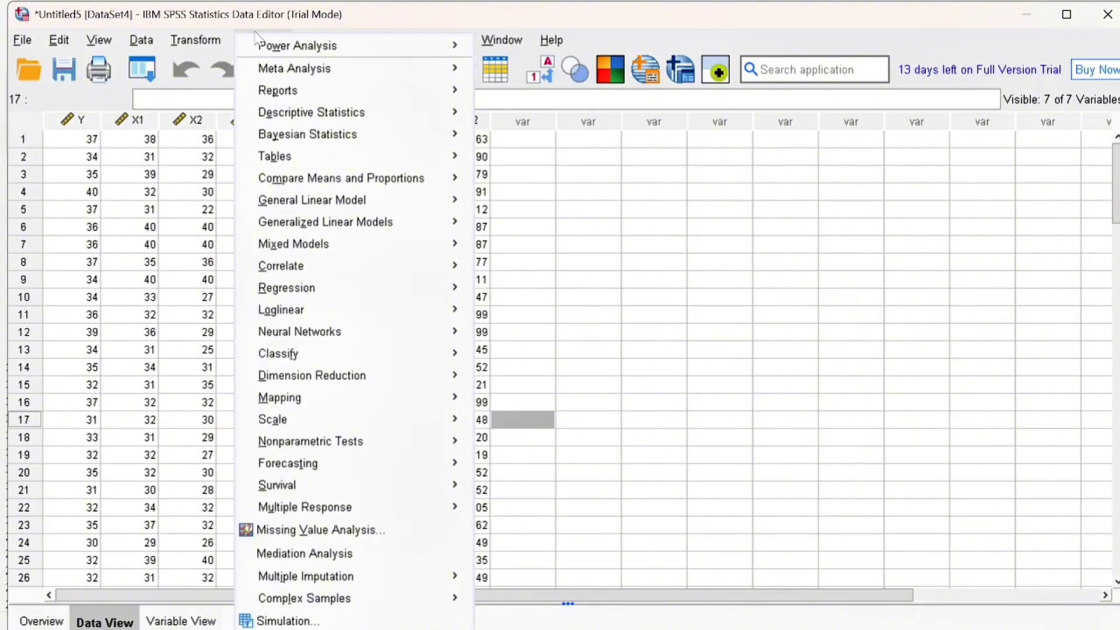
pyautogui.moveTo(321, 289)
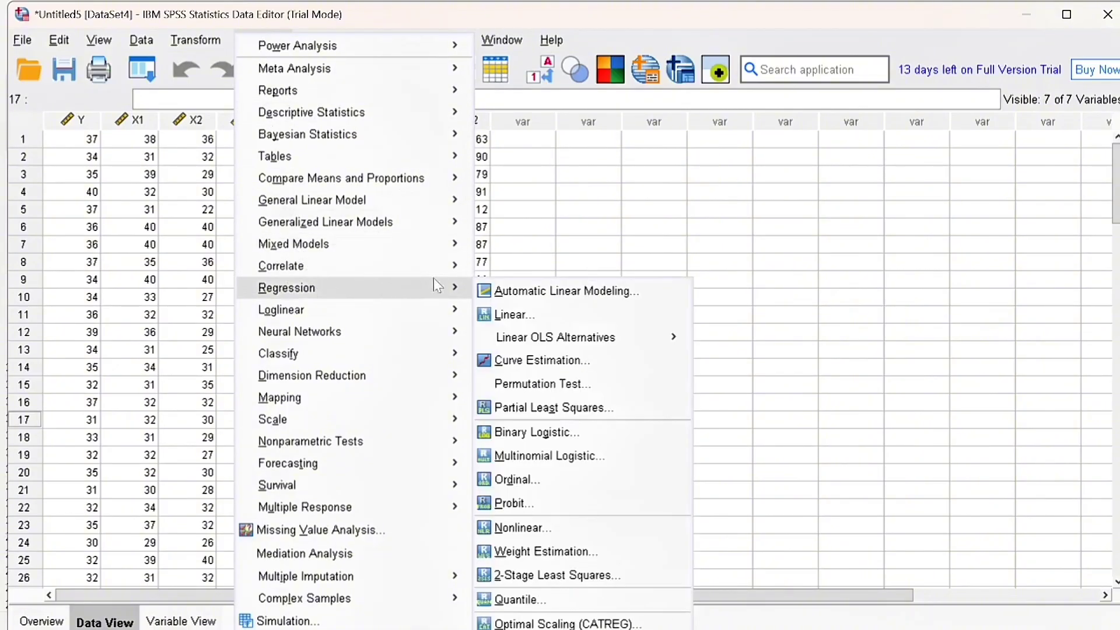
pyautogui.click(507, 316)
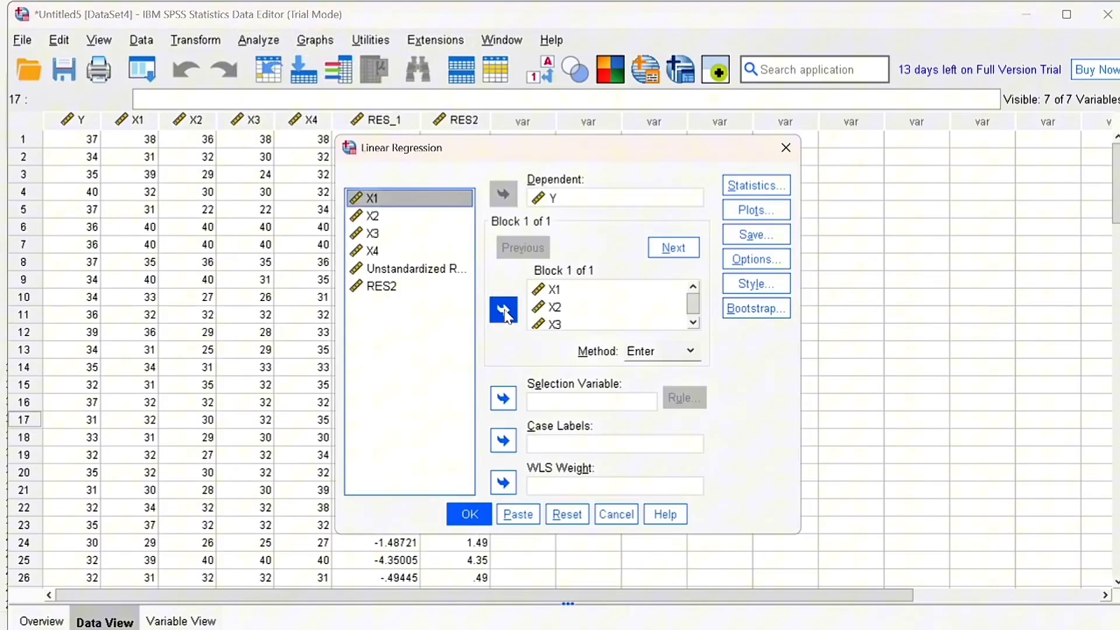
pyautogui.click(582, 204)
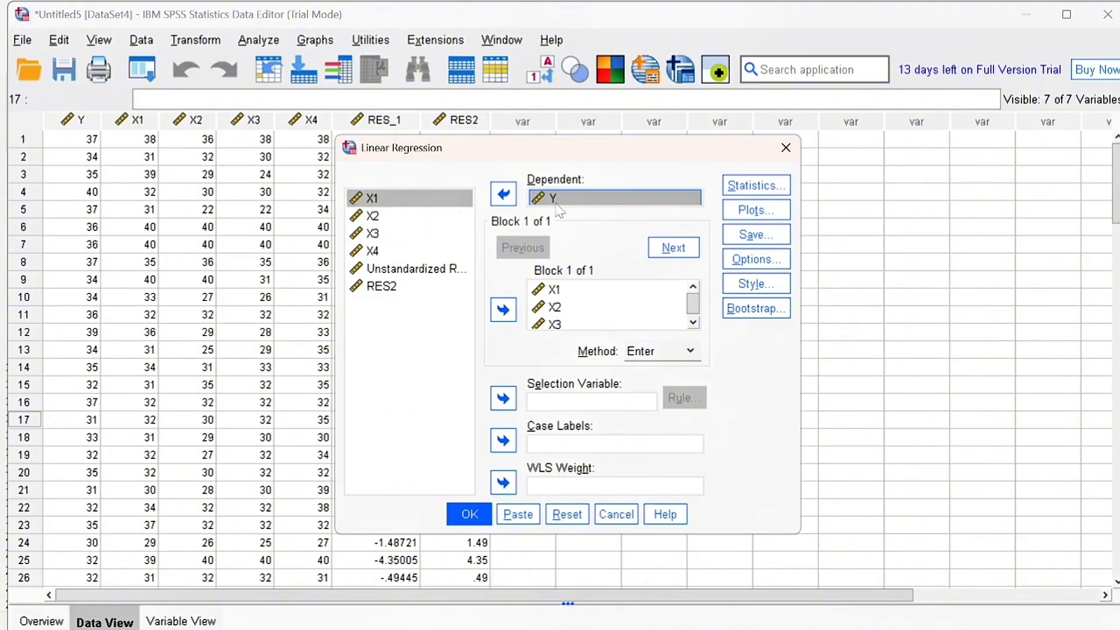
pyautogui.click(505, 196)
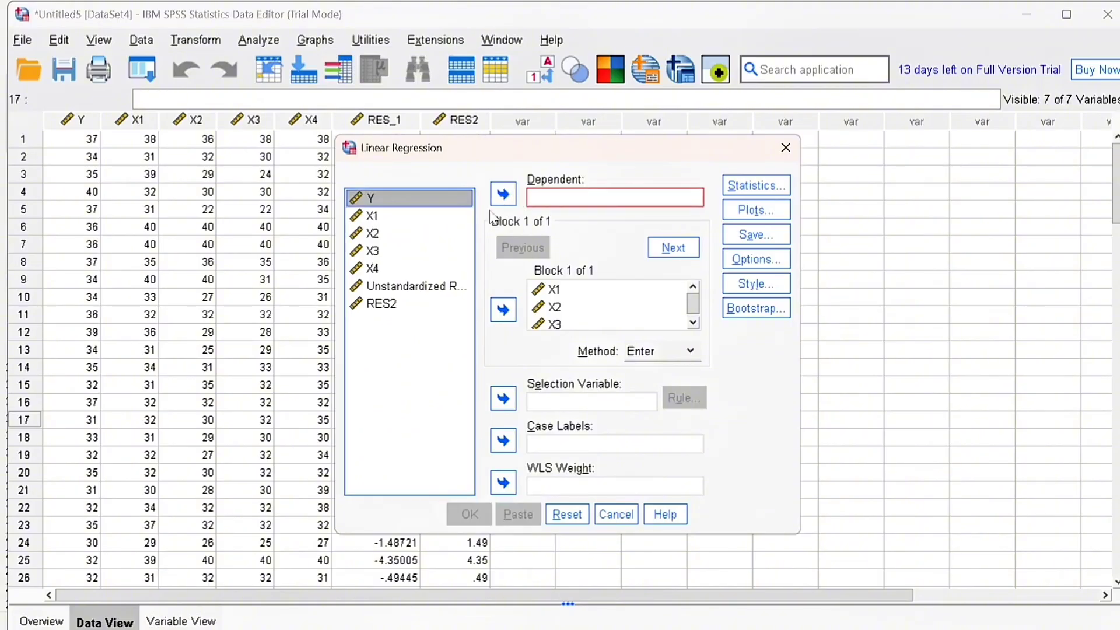
pyautogui.click(407, 306)
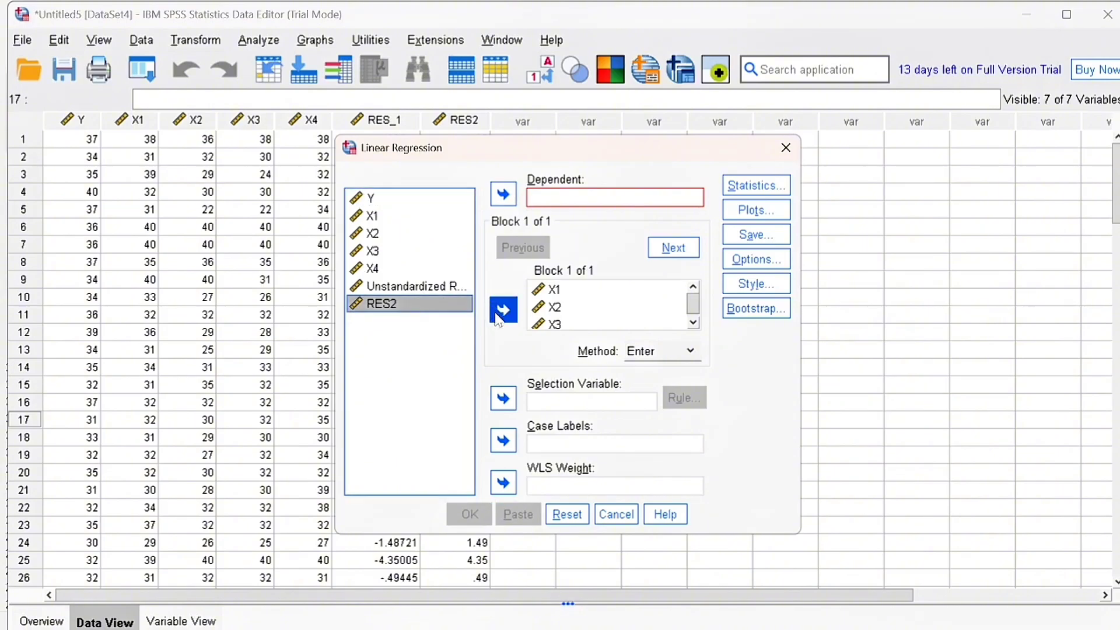
pyautogui.click(506, 195)
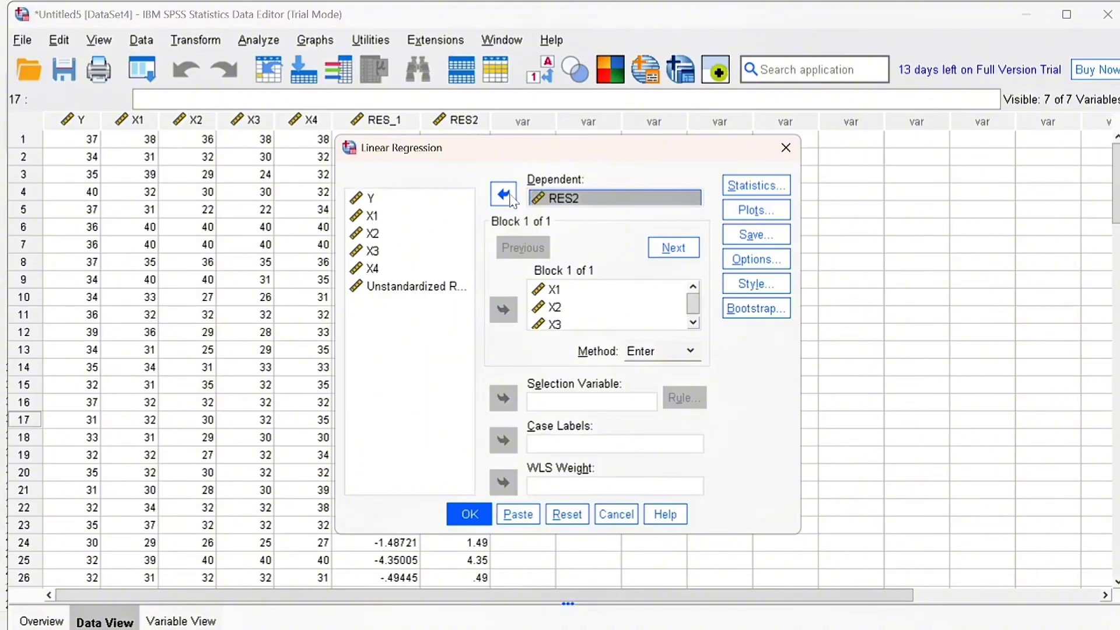
pyautogui.click(469, 514)
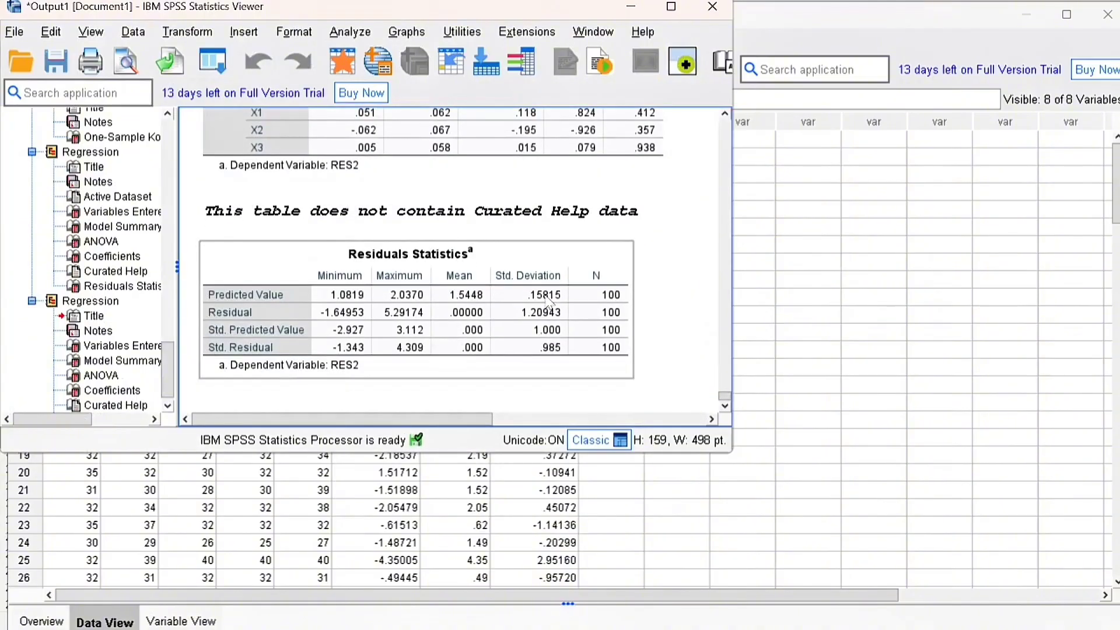
# Step: Enlarge the output window and examine the Model Summary and ANOVA tables of the RES2 regression
pyautogui.click(671, 6)
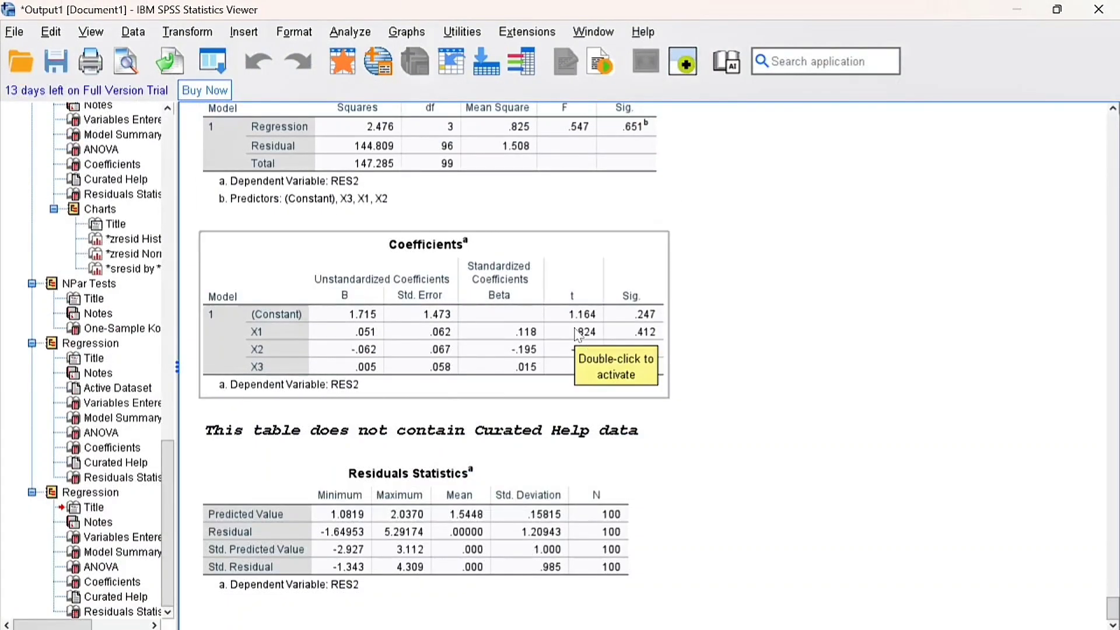
pyautogui.scroll(3, 574, 335)
pyautogui.scroll(-3, 575, 335)
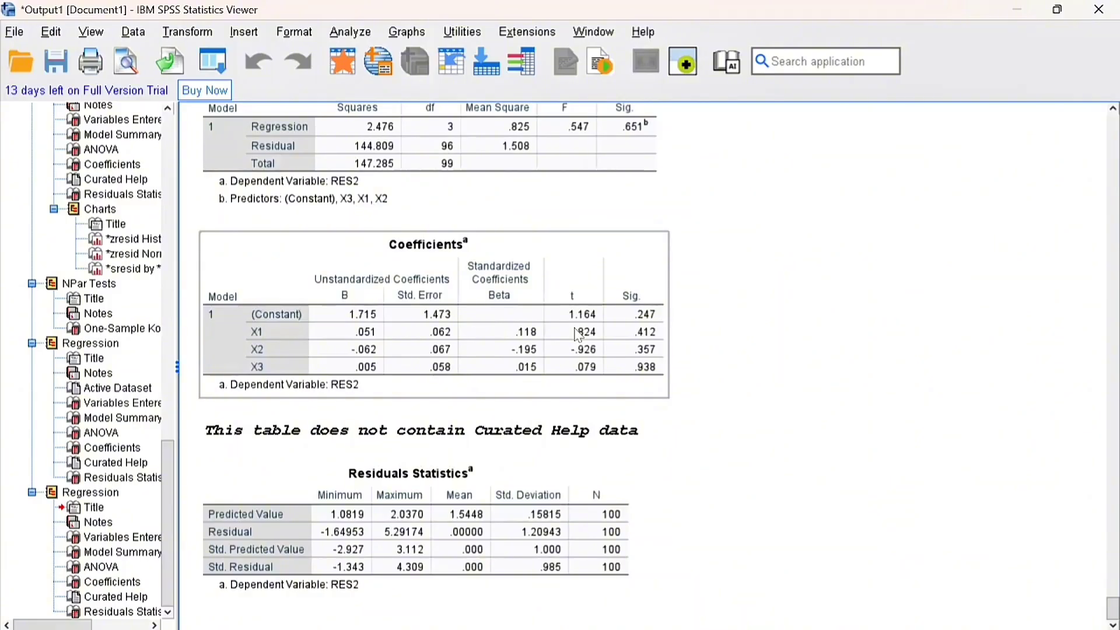
pyautogui.click(581, 492)
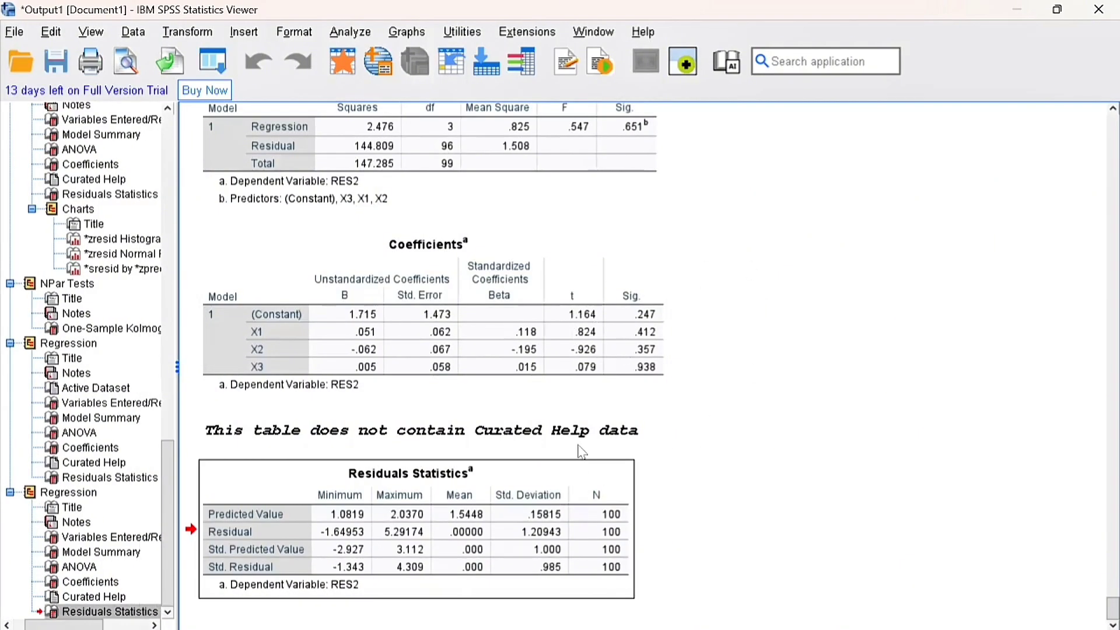
pyautogui.scroll(10, 582, 452)
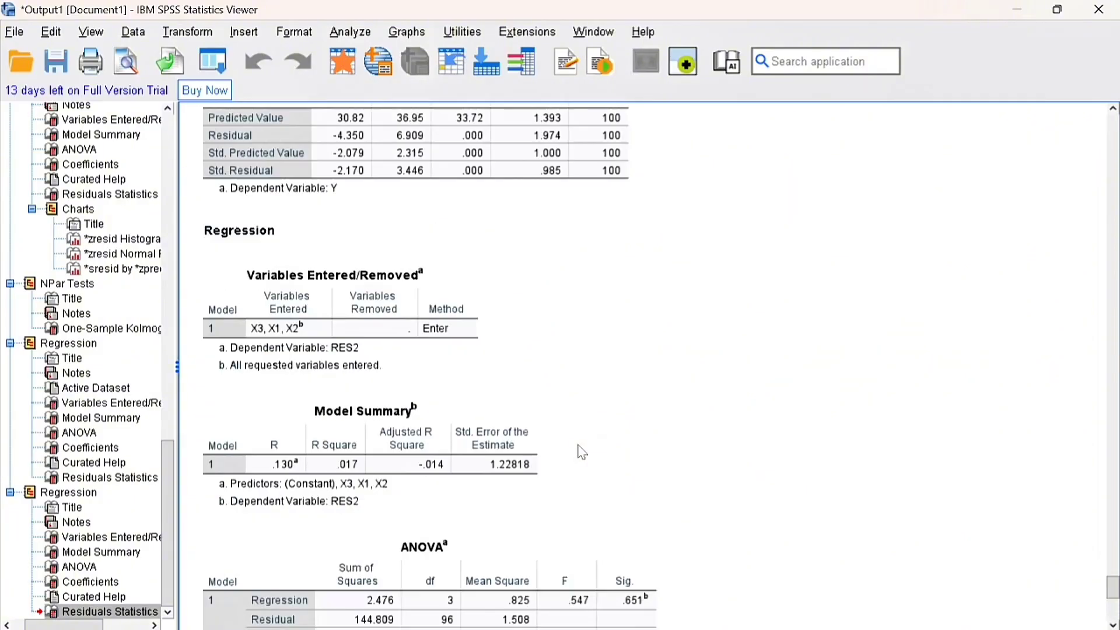
pyautogui.scroll(-3, 581, 452)
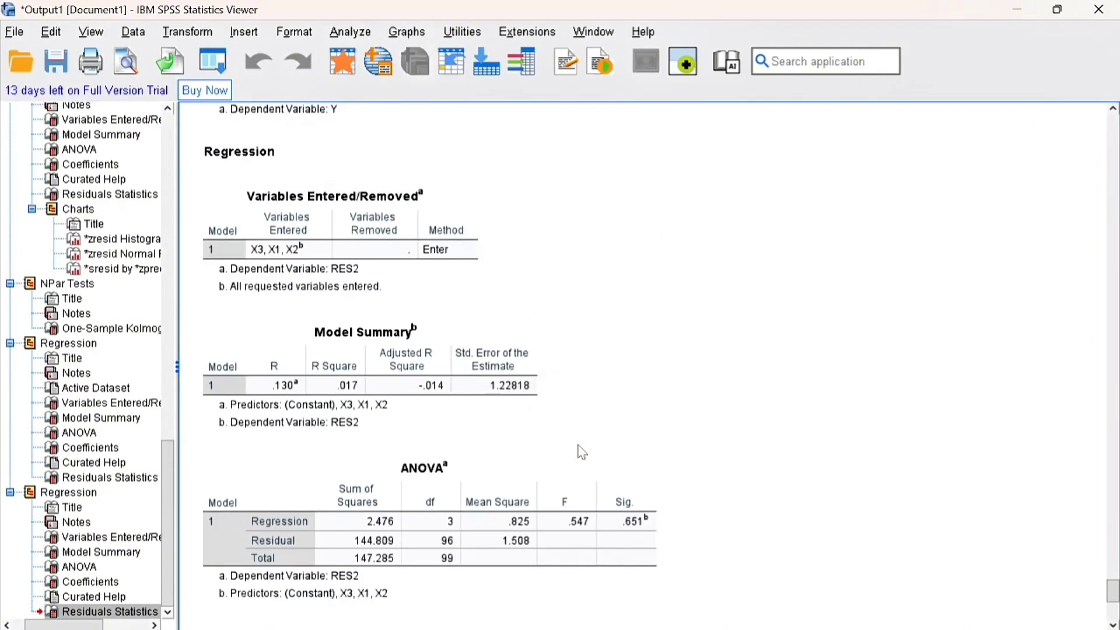
pyautogui.scroll(-6, 583, 452)
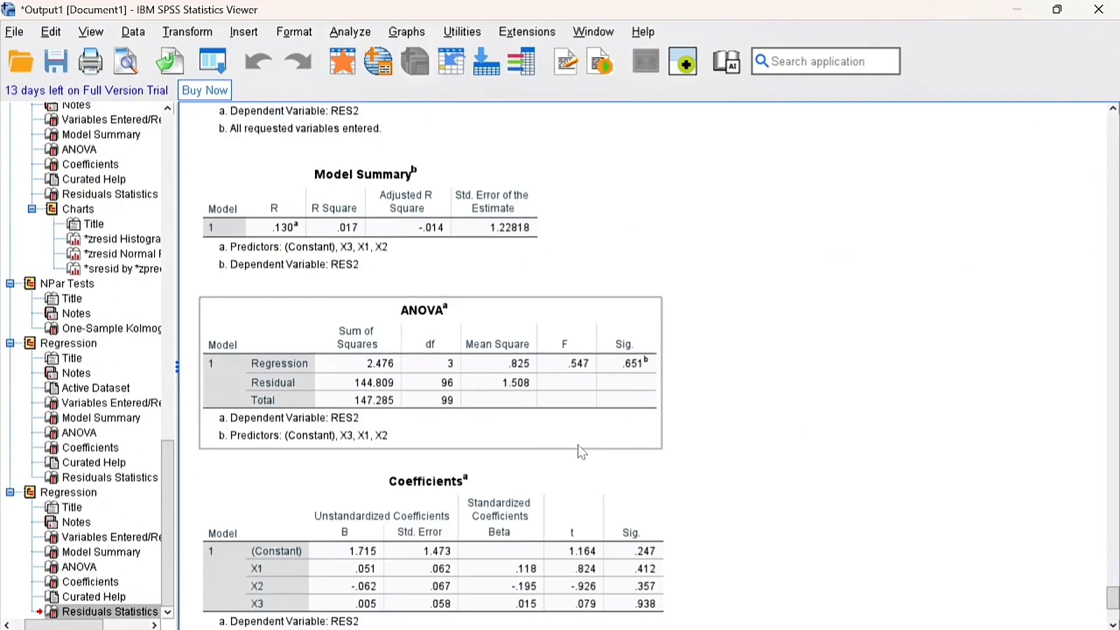
pyautogui.scroll(3, 581, 451)
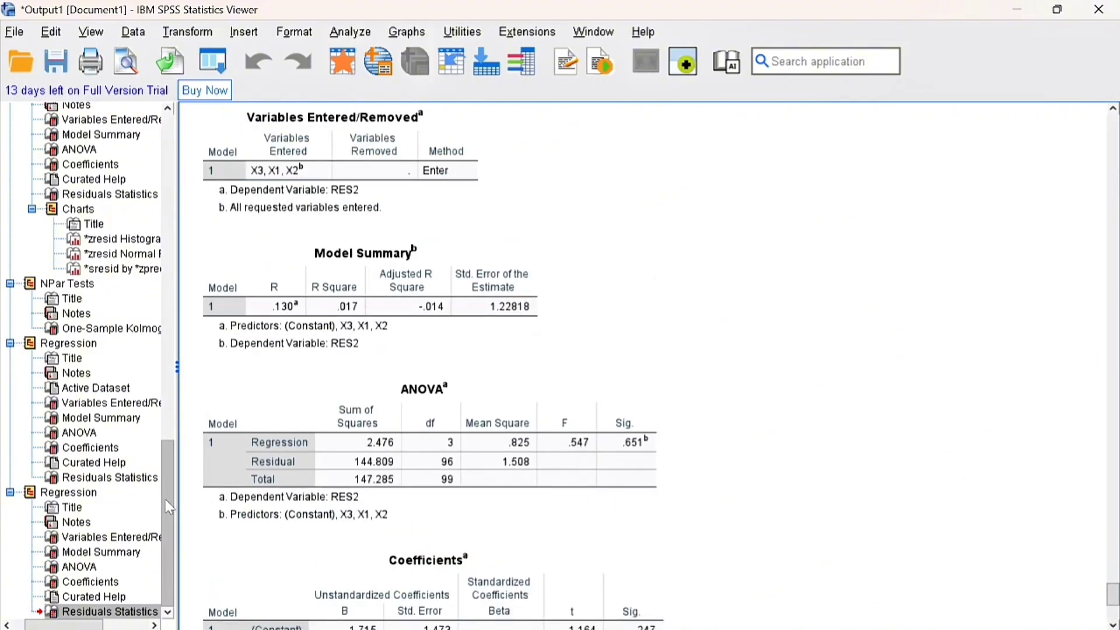
# Step: Examine the significance values of X1, X2 and X3 in the RES2 regression's Coefficients table
pyautogui.moveTo(169, 508); pyautogui.dragTo(132, 554)
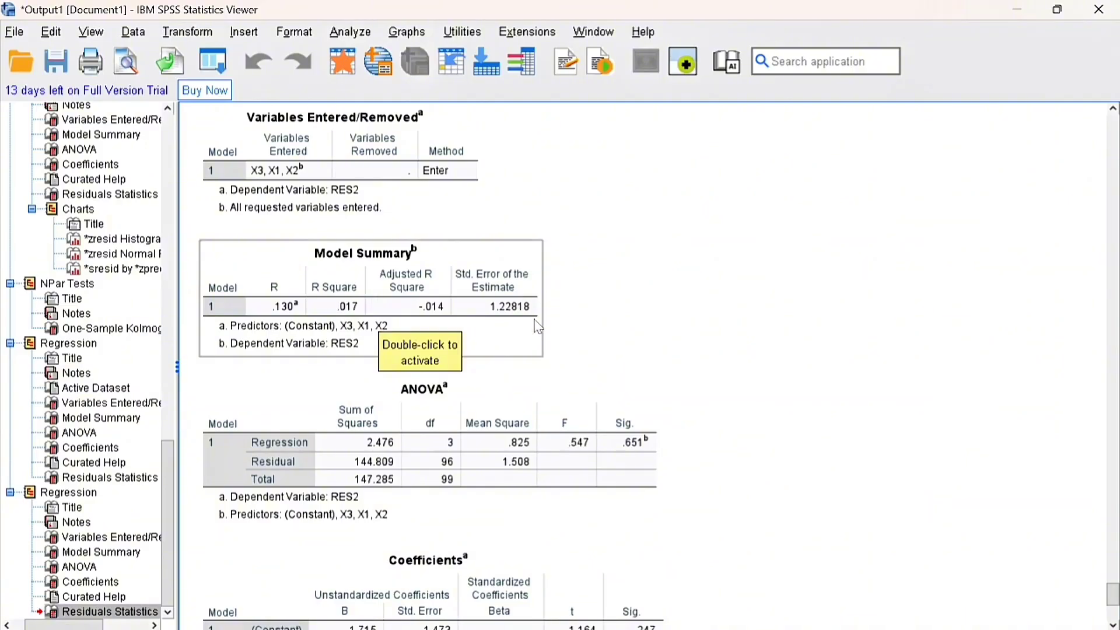
pyautogui.scroll(-3, 673, 347)
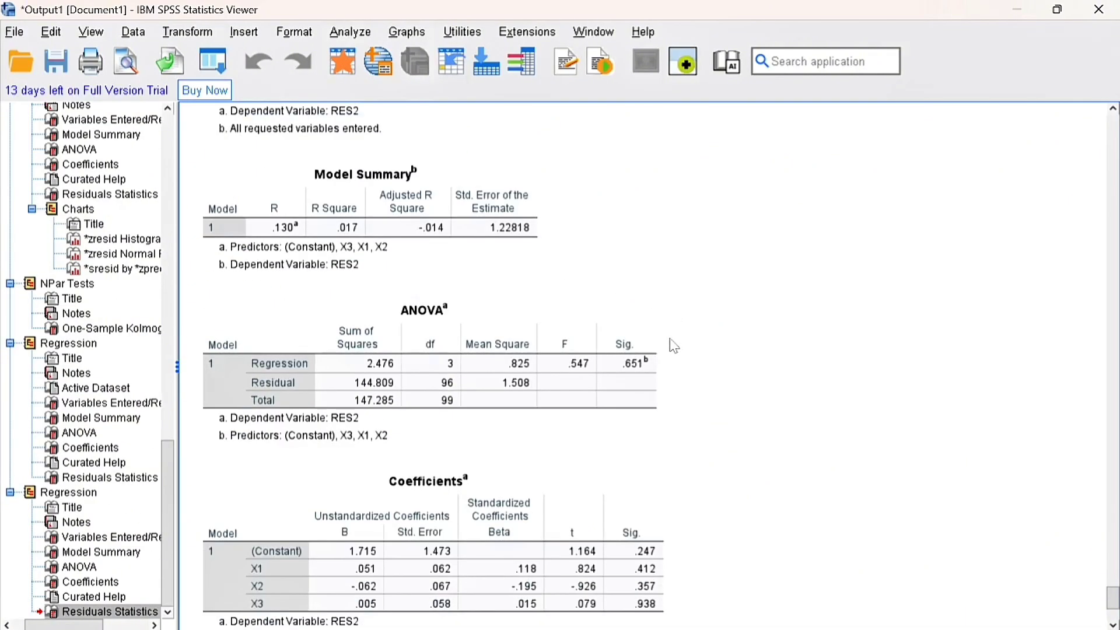
pyautogui.click(635, 561)
pyautogui.scroll(-8, 636, 561)
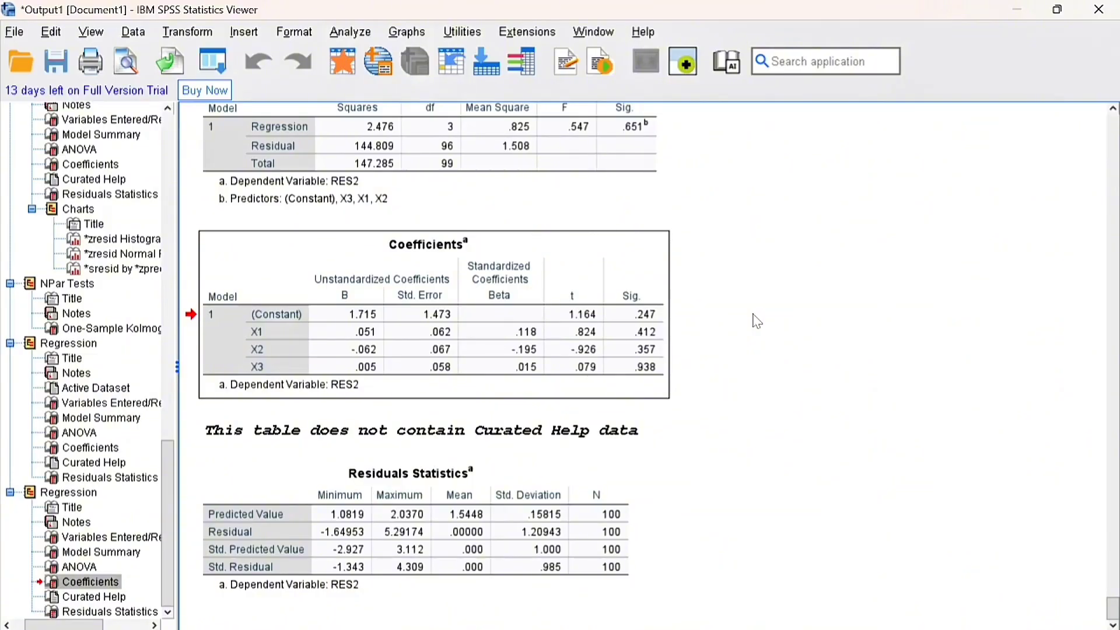
# Step: Return to the dataset and delete the RES_1, RES2 and RES_2 variables
pyautogui.click(1014, 14)
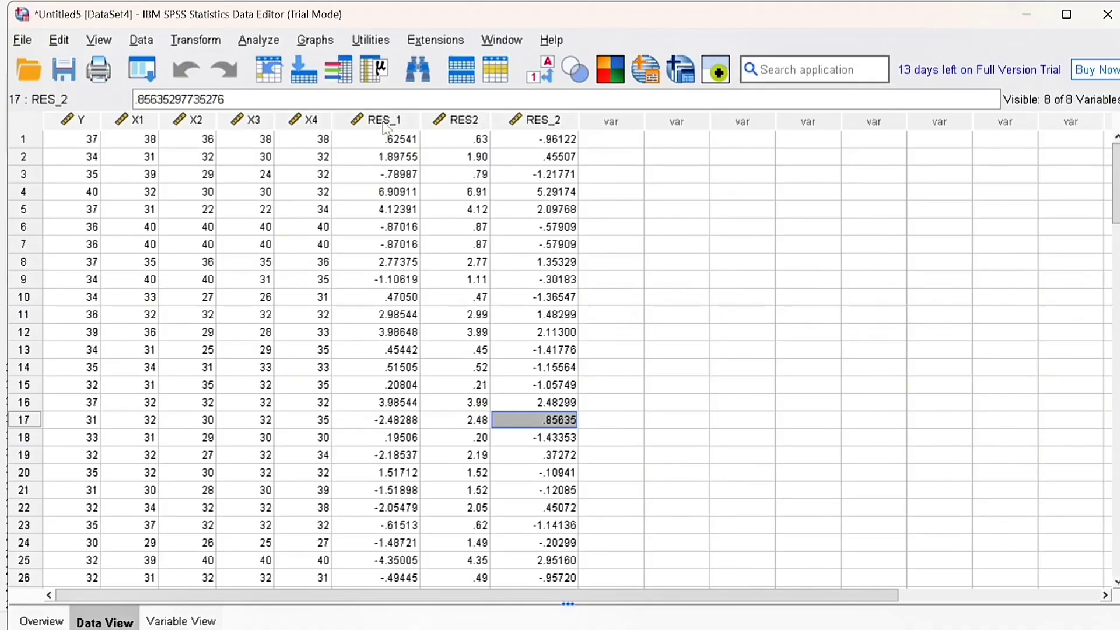
pyautogui.moveTo(384, 127)
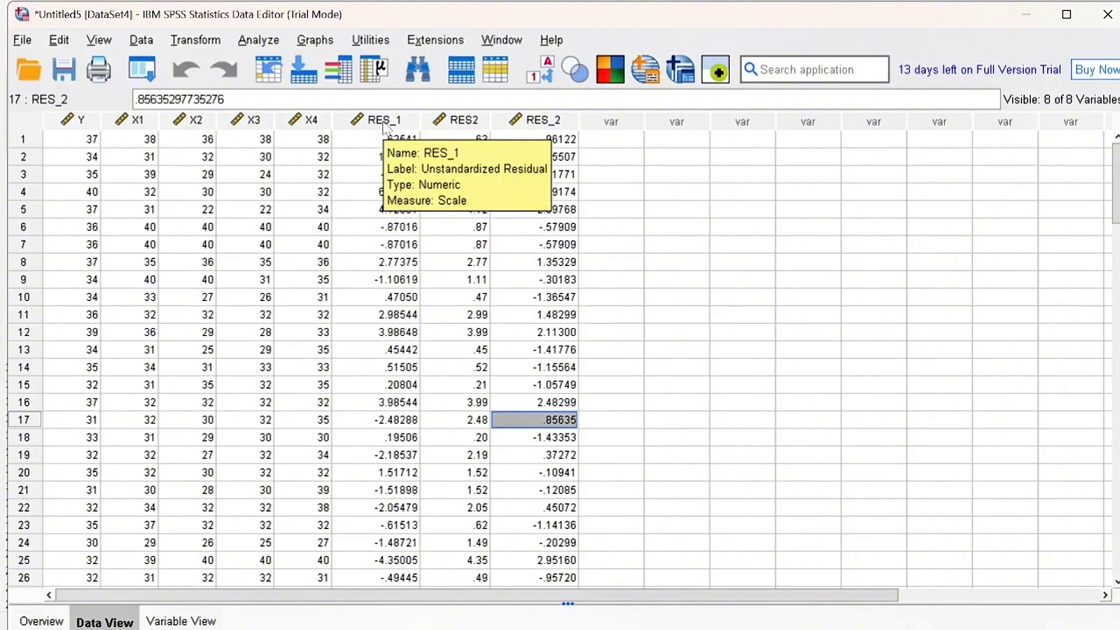
pyautogui.moveTo(384, 127); pyautogui.dragTo(516, 121)
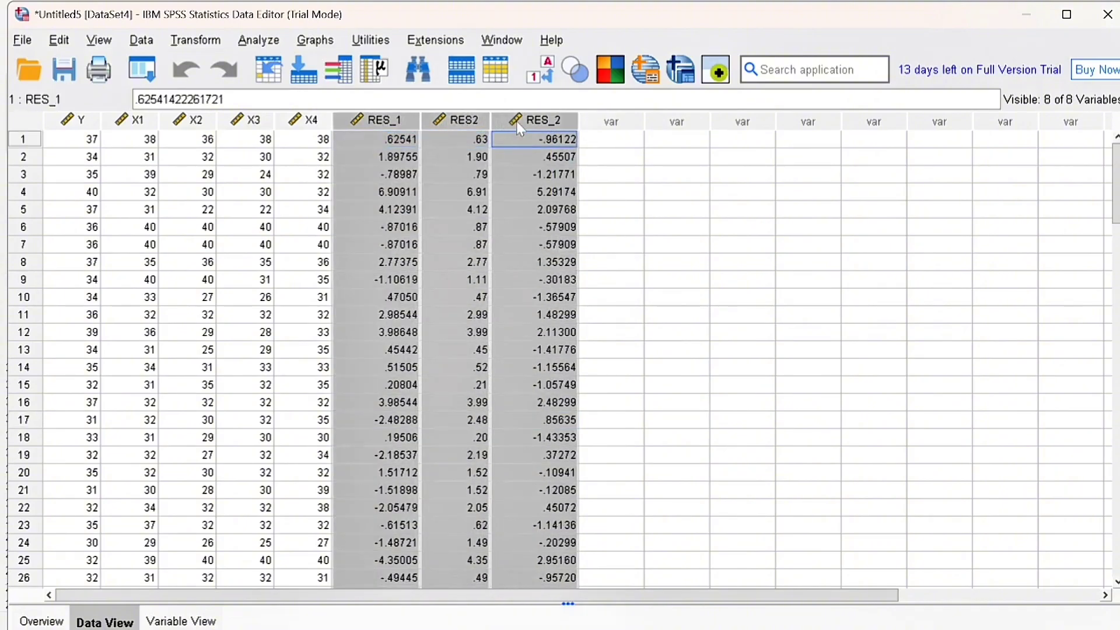
pyautogui.rightClick(516, 122)
pyautogui.click(551, 142)
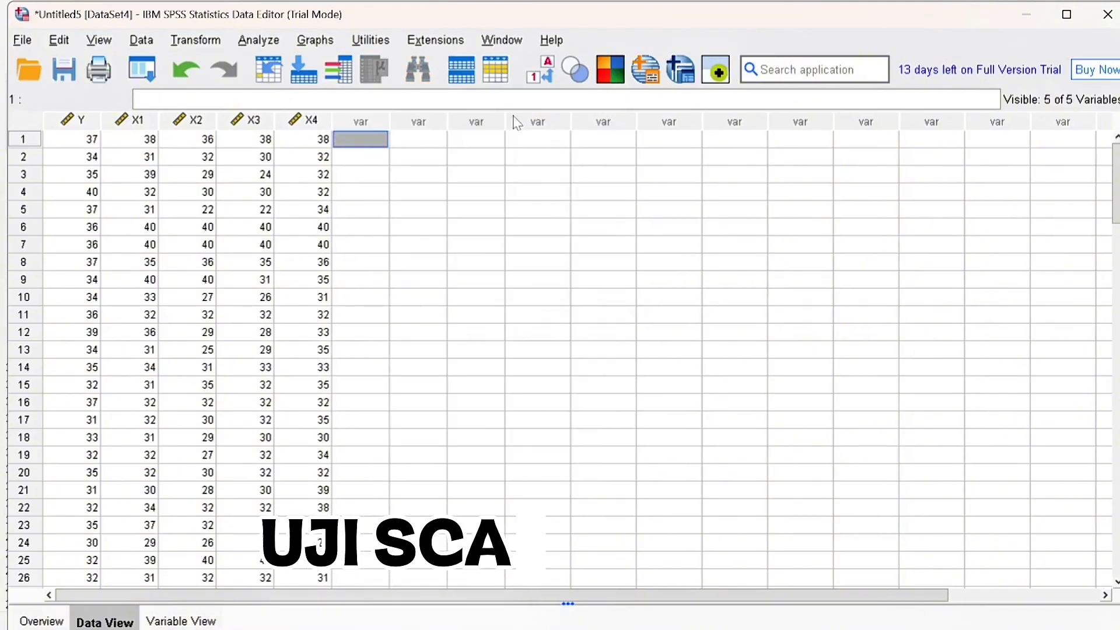
# Step: Start a new linear regression with Y as the dependent variable
pyautogui.click(259, 41)
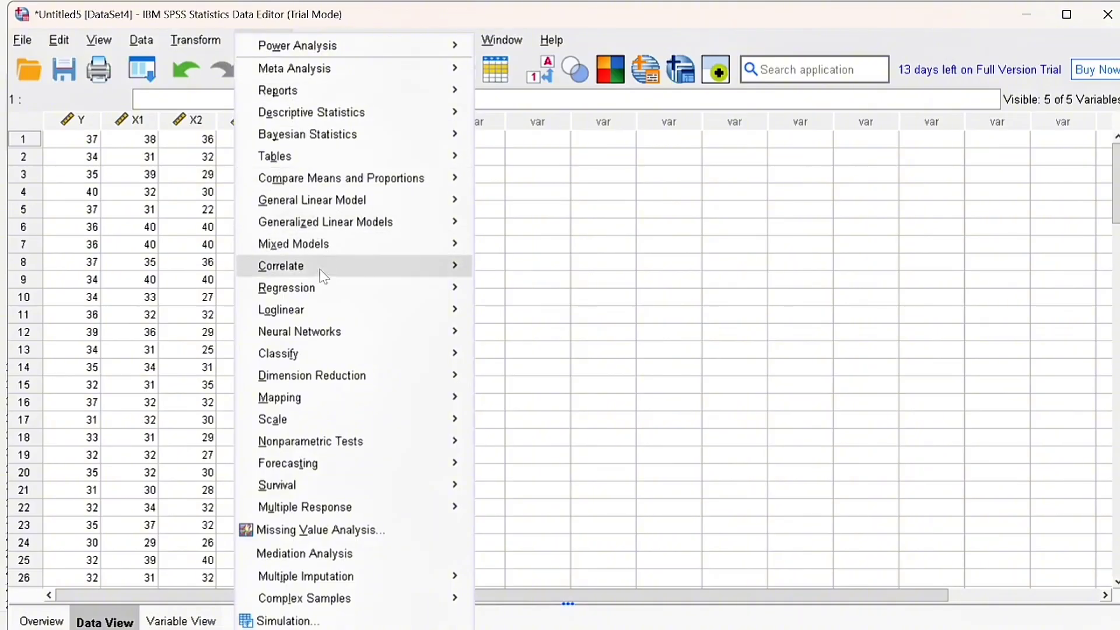
pyautogui.moveTo(326, 287)
pyautogui.click(512, 315)
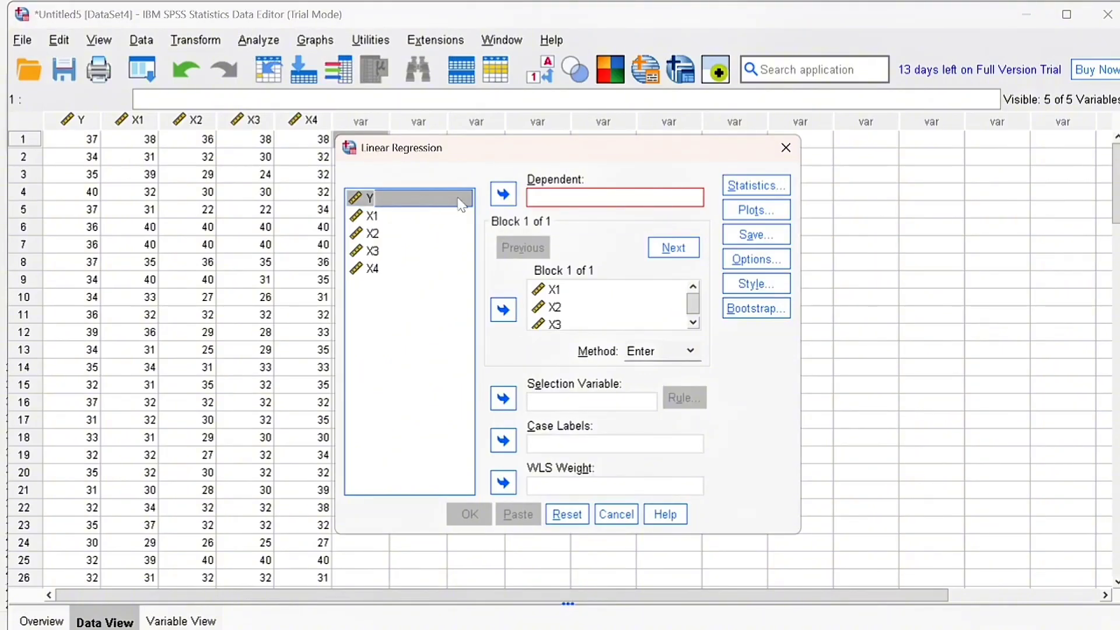
pyautogui.click(500, 198)
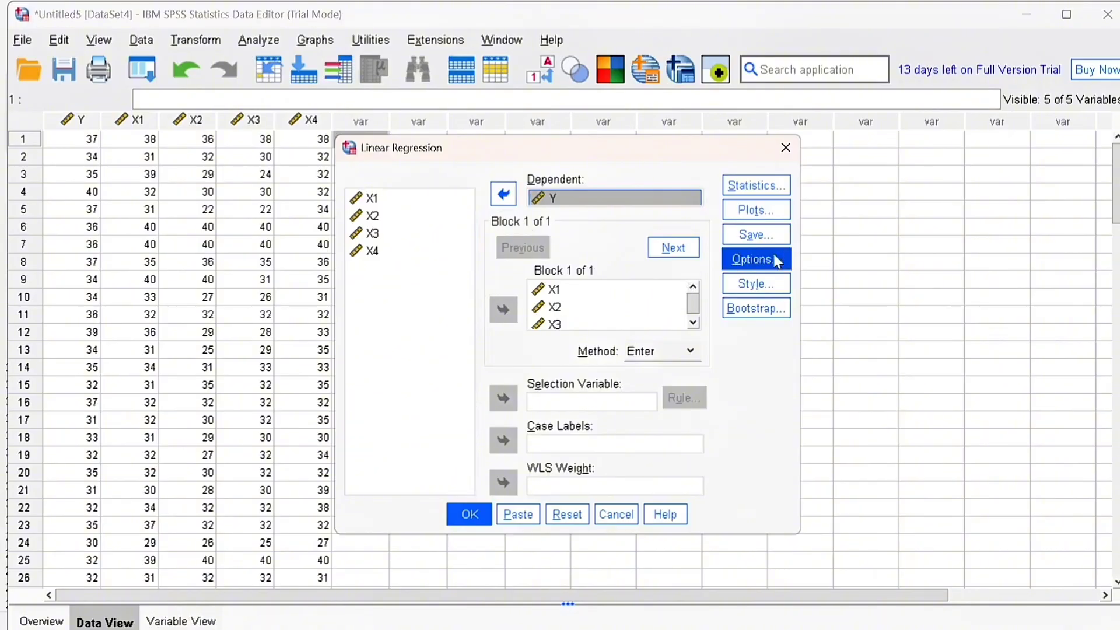
# Step: Add a scatterplot with *SRESID on the Y axis and *ZPRED on the X axis, and run the regression
pyautogui.click(760, 217)
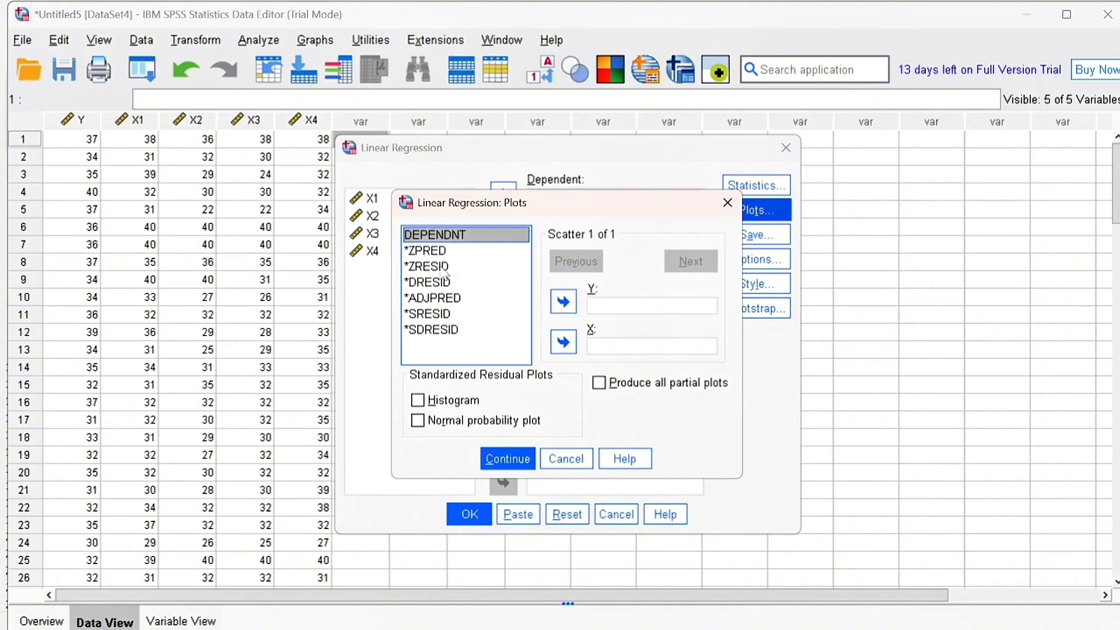
pyautogui.click(444, 314)
pyautogui.click(563, 303)
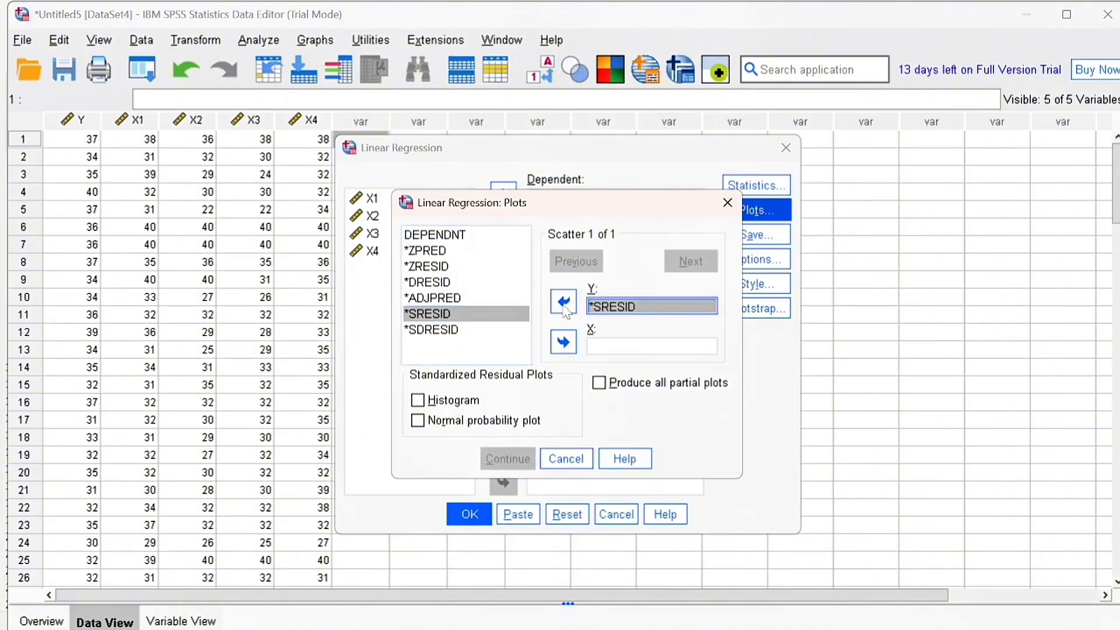
pyautogui.click(440, 265)
pyautogui.click(438, 250)
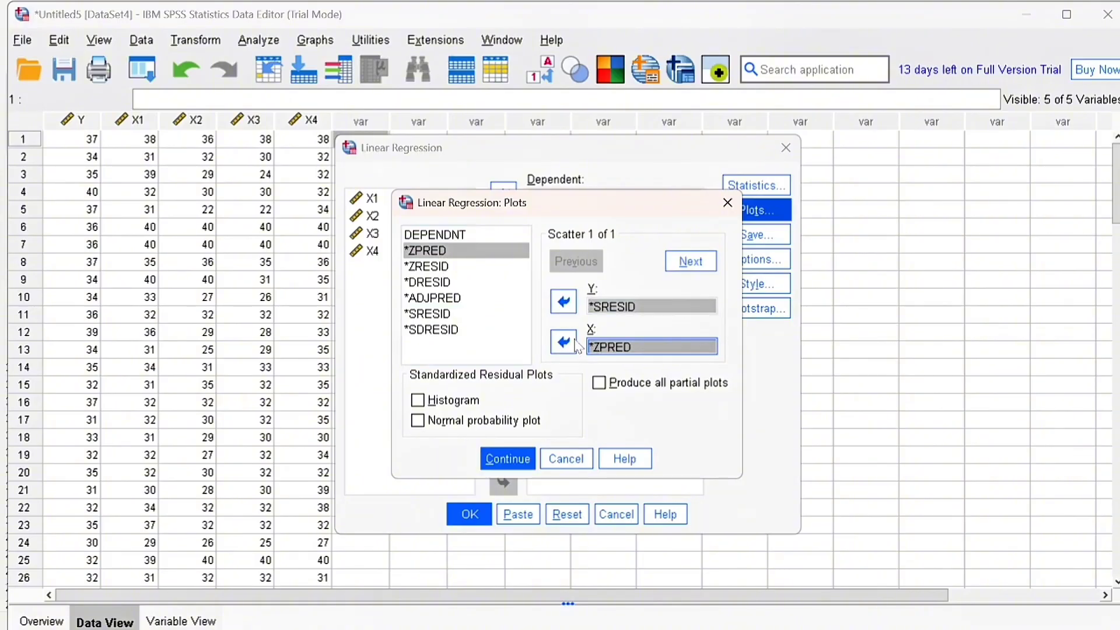
pyautogui.click(516, 460)
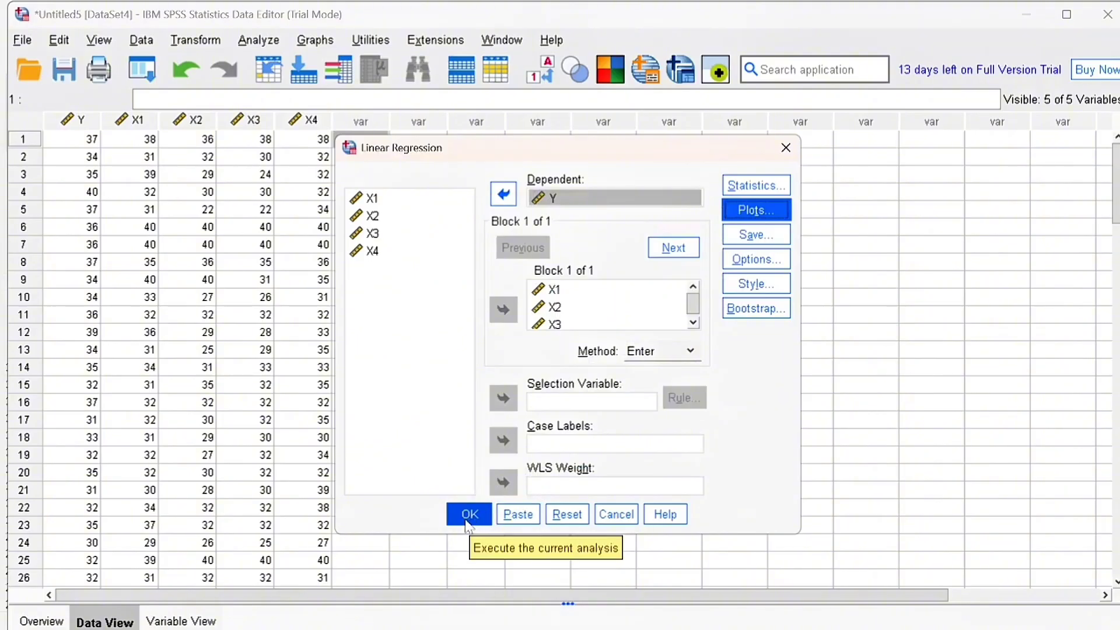
pyautogui.click(469, 514)
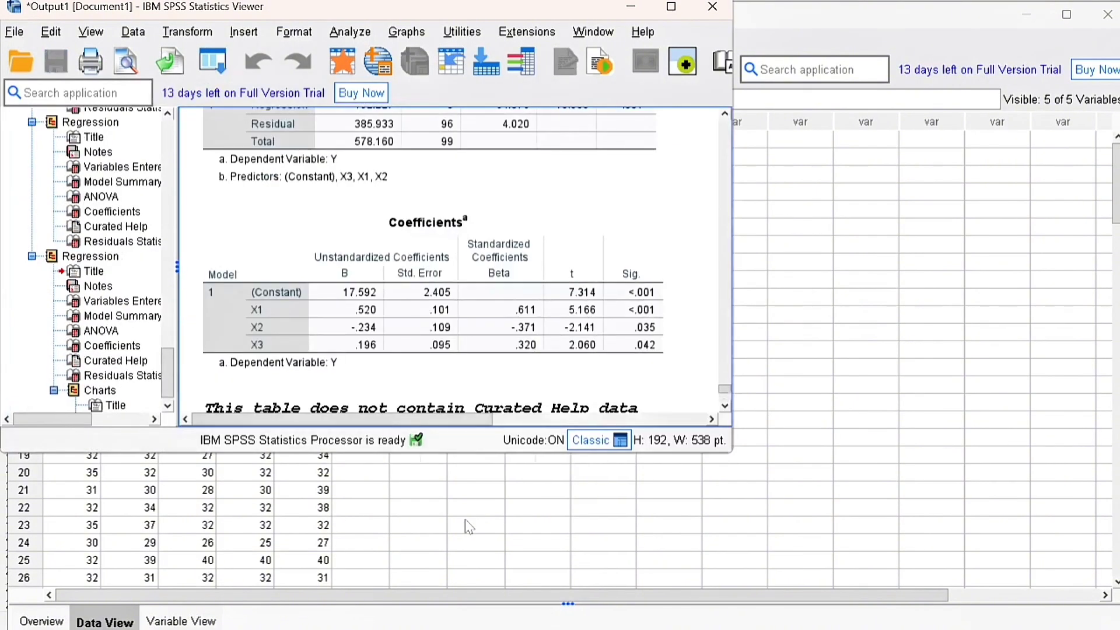
# Step: Enlarge the output window and examine the scatterplot of studentized residuals against standardized predicted values
pyautogui.click(671, 6)
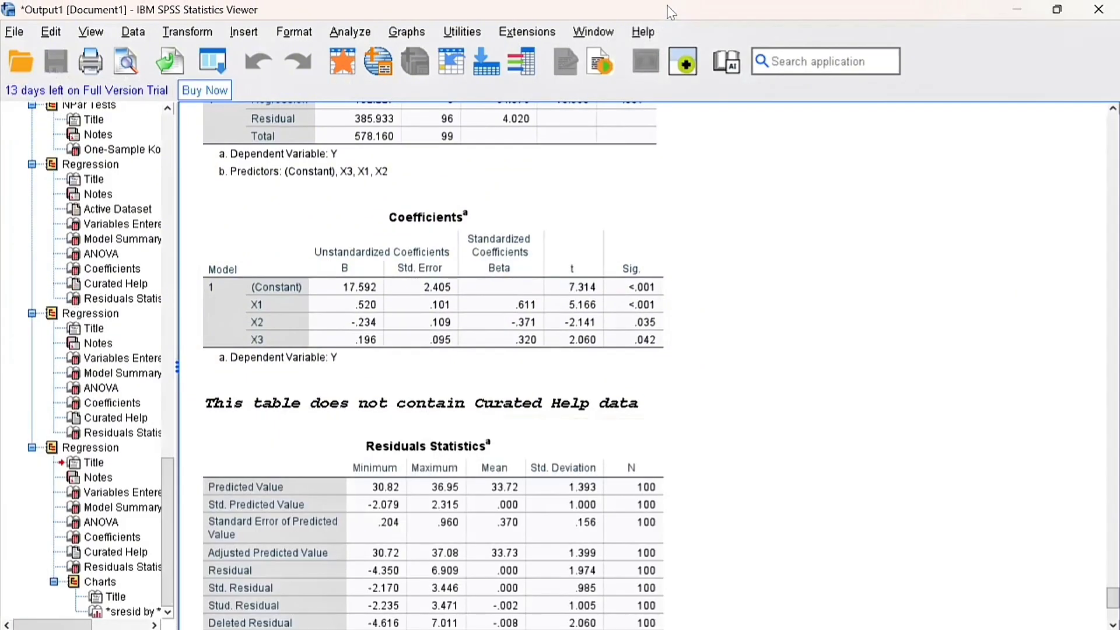
pyautogui.scroll(-10, 527, 372)
pyautogui.scroll(-3, 527, 372)
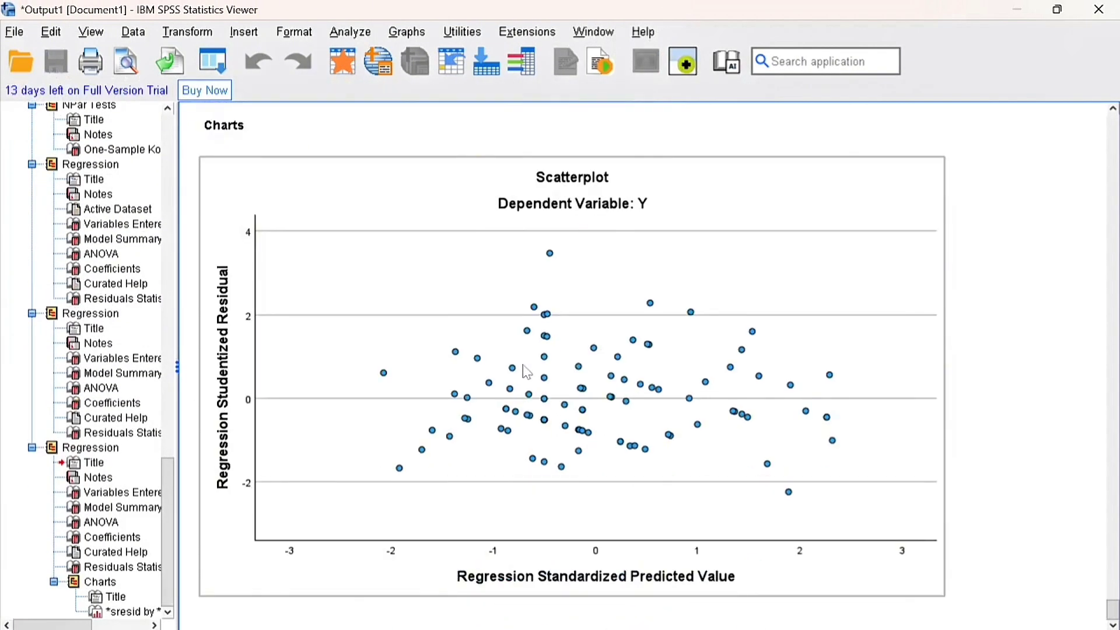
# Step: Review the Residuals Statistics table and the scatterplot of studentized residuals in the latest regression output
pyautogui.scroll(3, 527, 372)
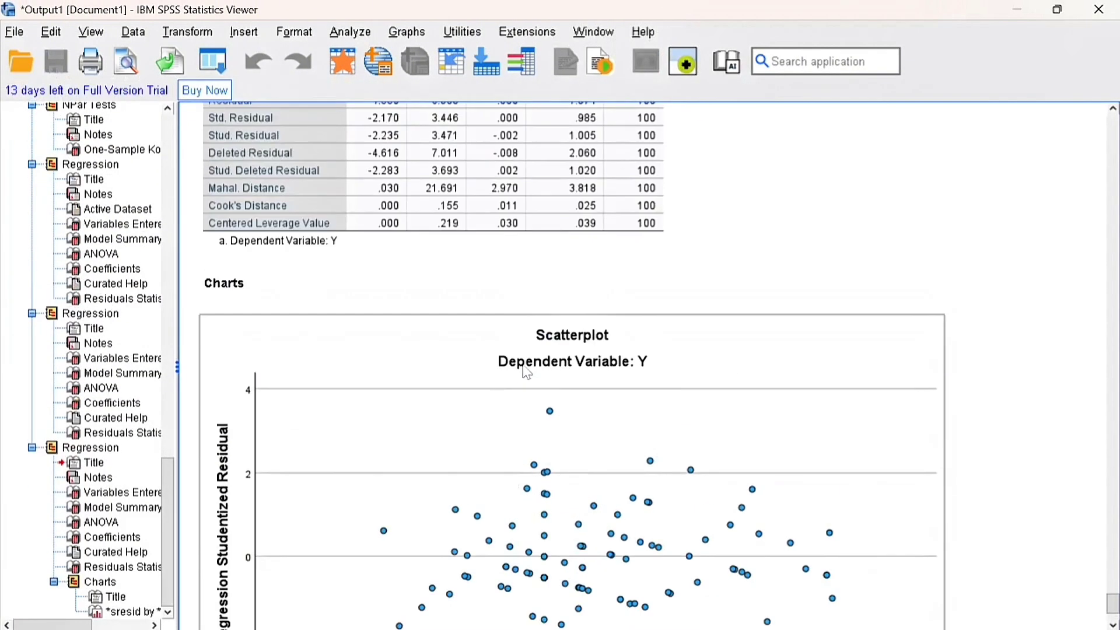
pyautogui.scroll(4, 526, 372)
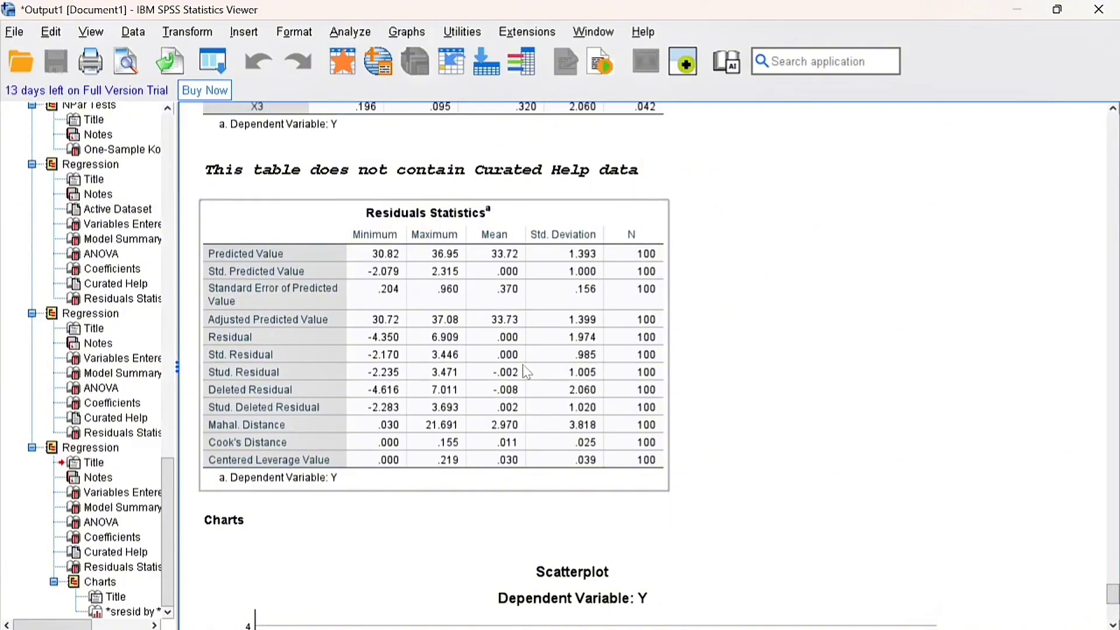
pyautogui.click(538, 248)
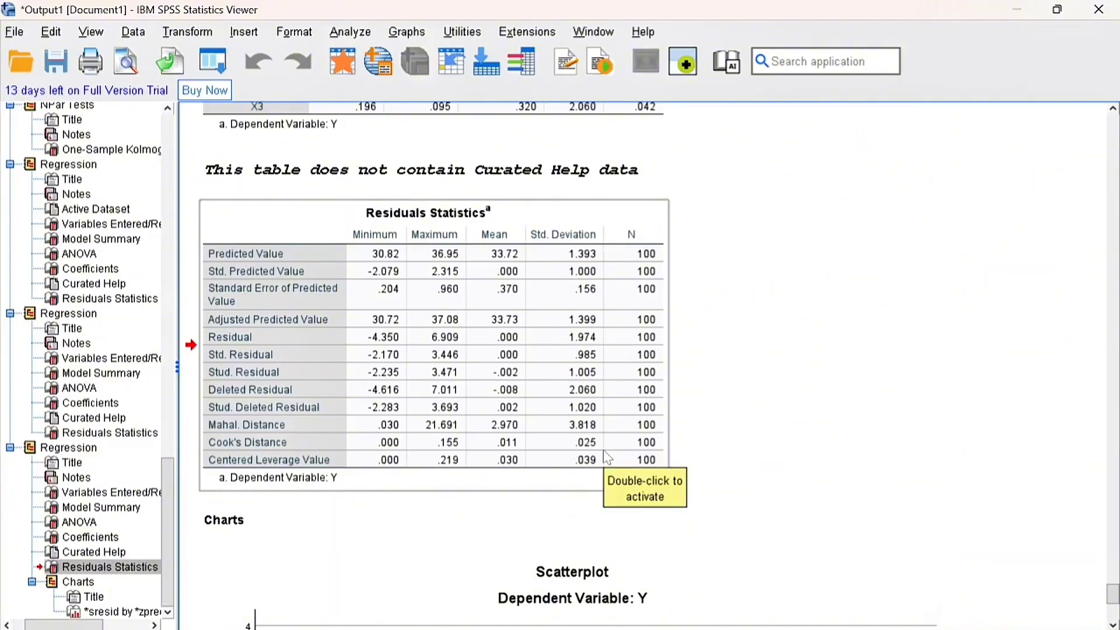
pyautogui.scroll(-10, 607, 453)
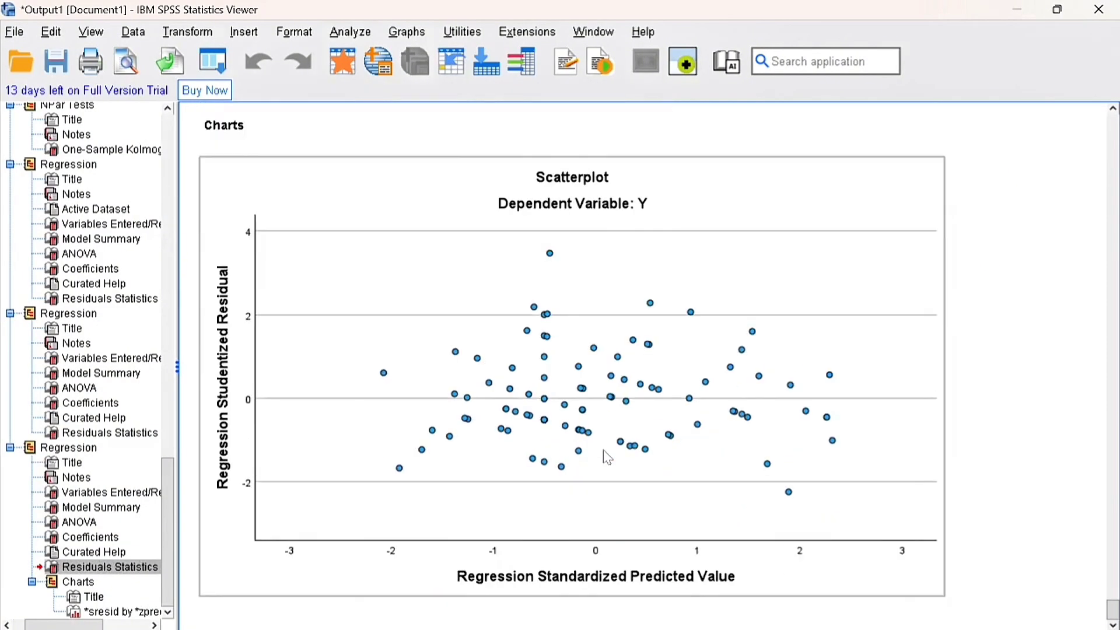
pyautogui.click(607, 454)
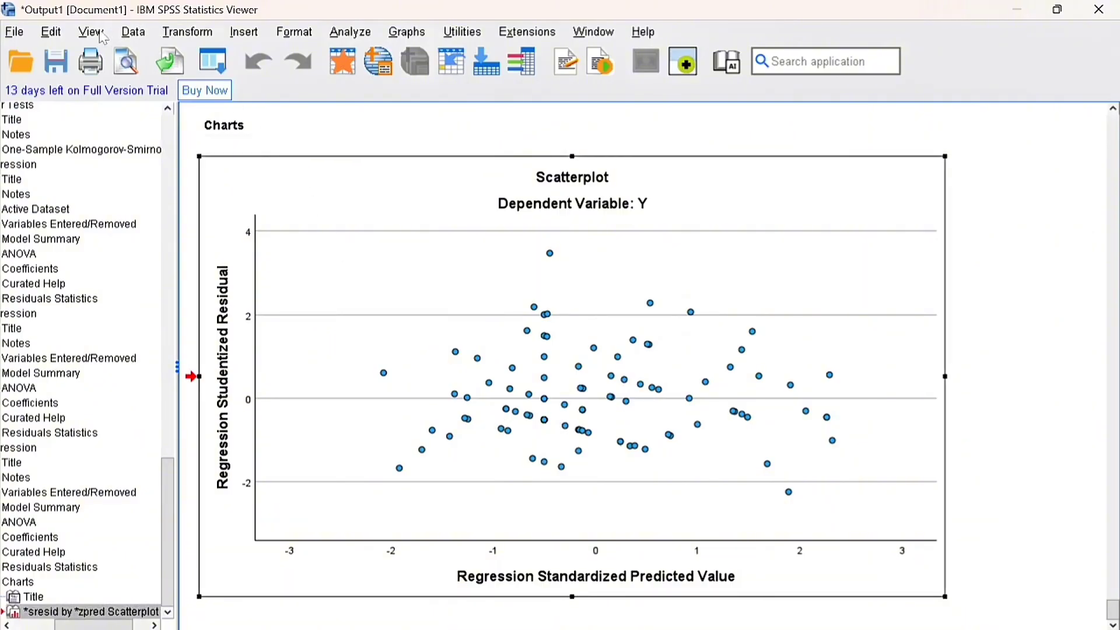
# Step: Return to the dataset and remove the RES_1 variable
pyautogui.click(1014, 3)
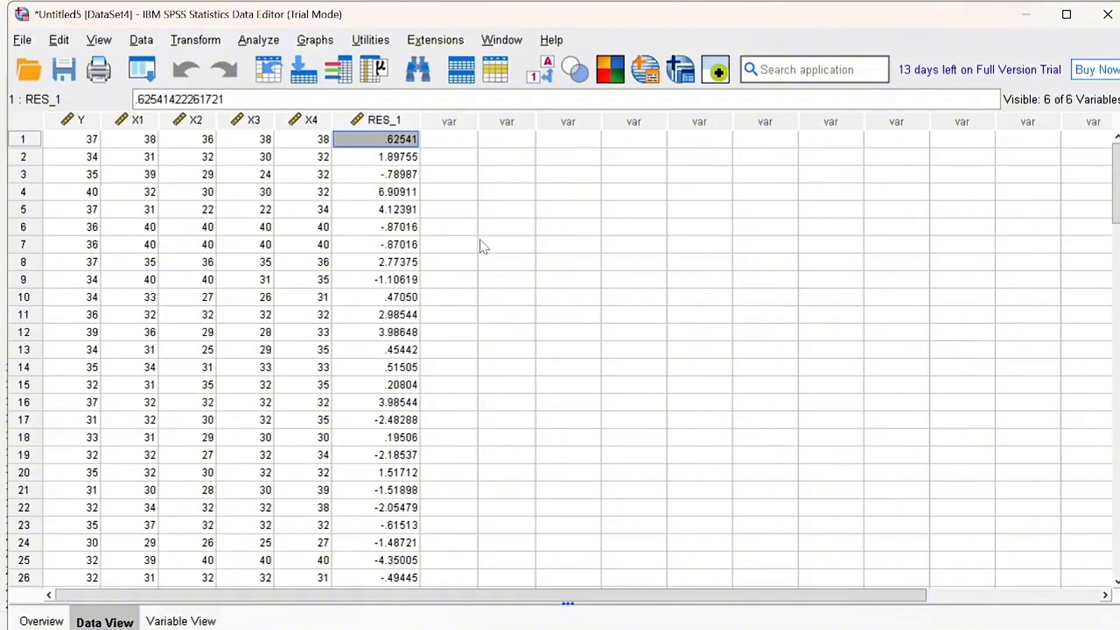
pyautogui.click(390, 123)
pyautogui.rightClick(389, 122)
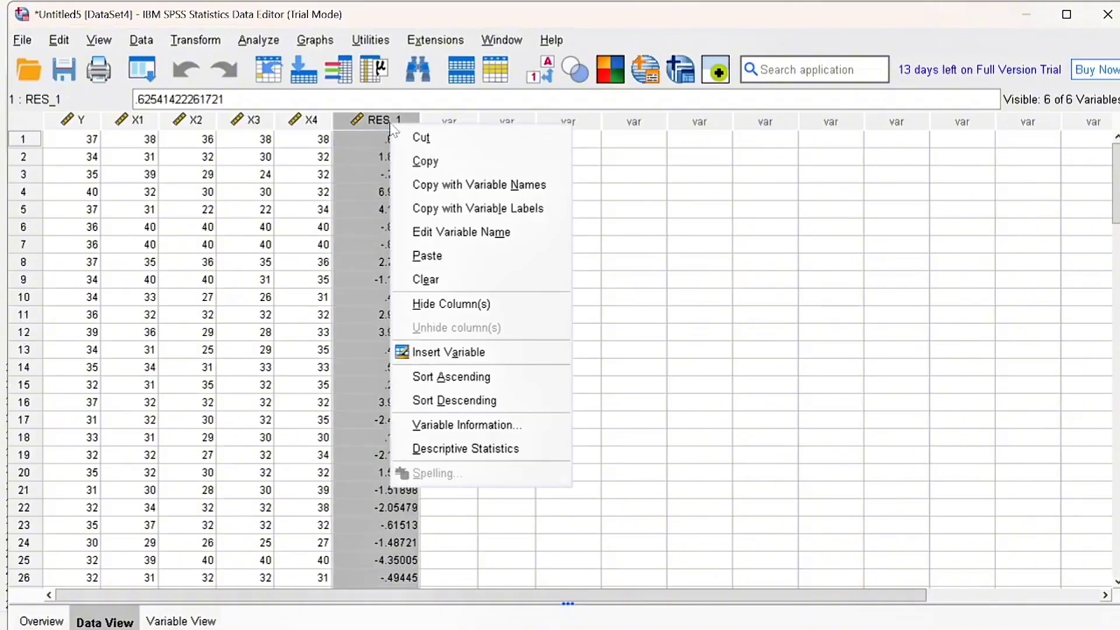
pyautogui.click(419, 140)
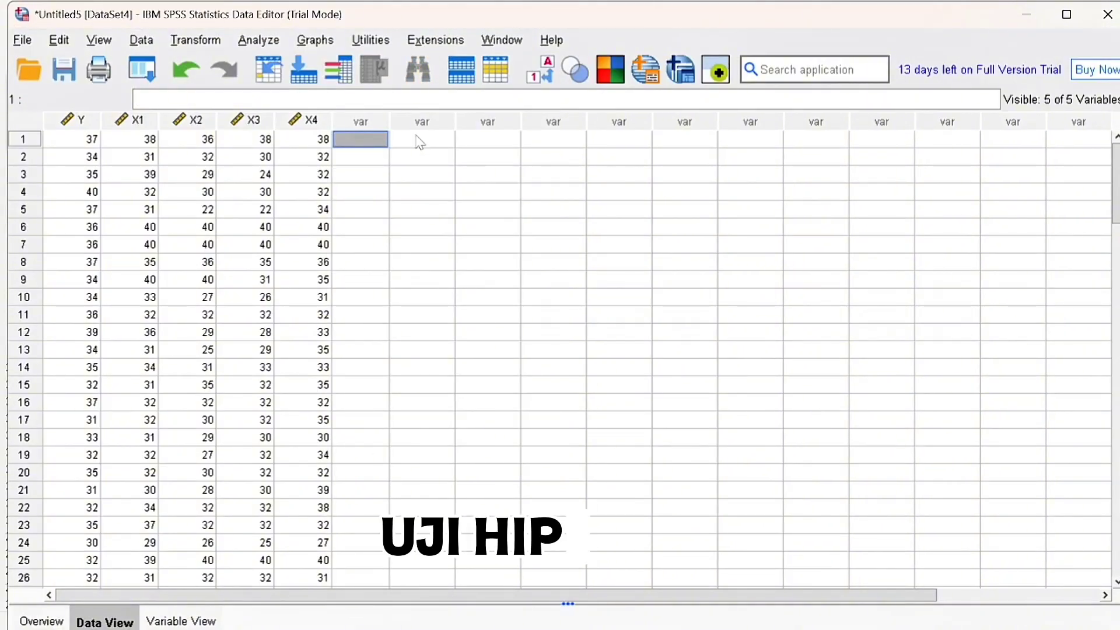
# Step: Run a linear regression of Y on X1, X2 and X3 with Estimates and Model fit off, and Descriptives and Selection criteria on
pyautogui.click(266, 42)
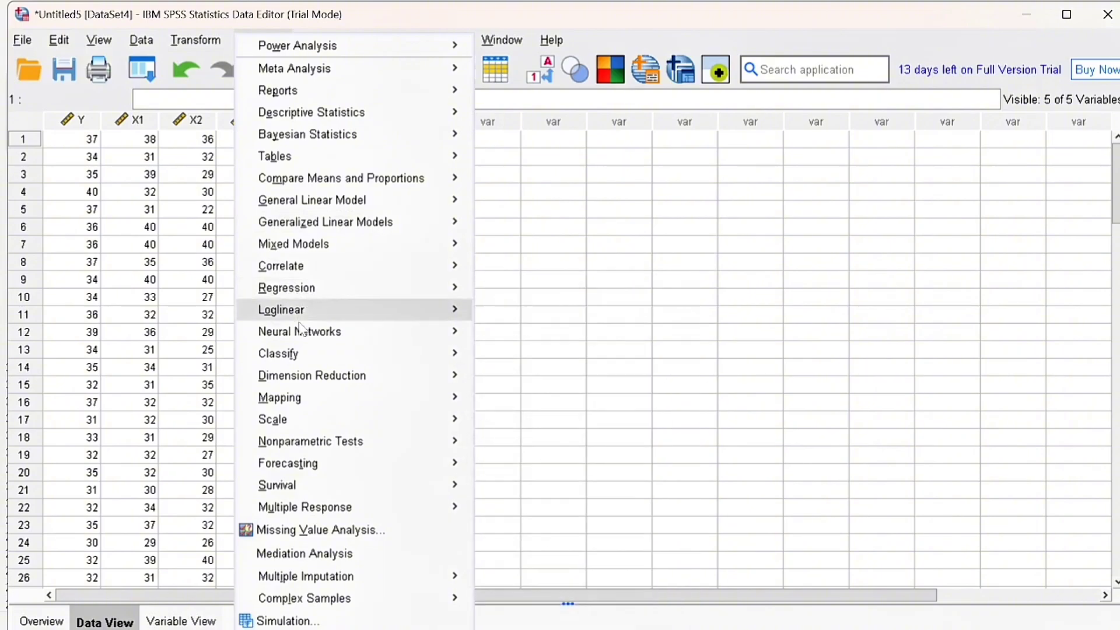
pyautogui.moveTo(304, 341)
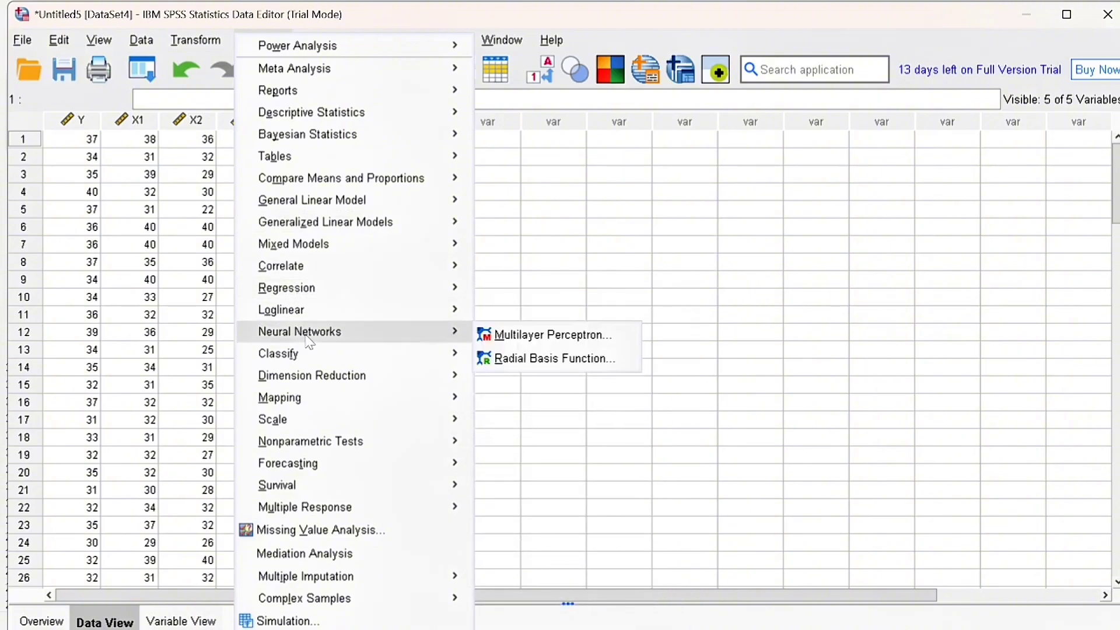
pyautogui.moveTo(320, 290)
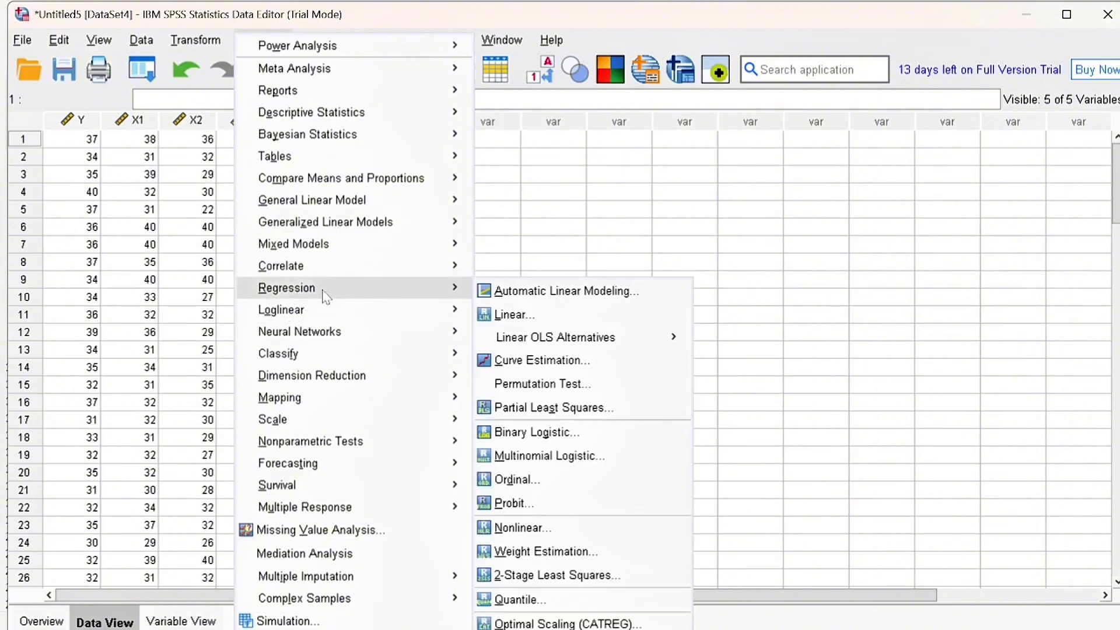
pyautogui.click(516, 320)
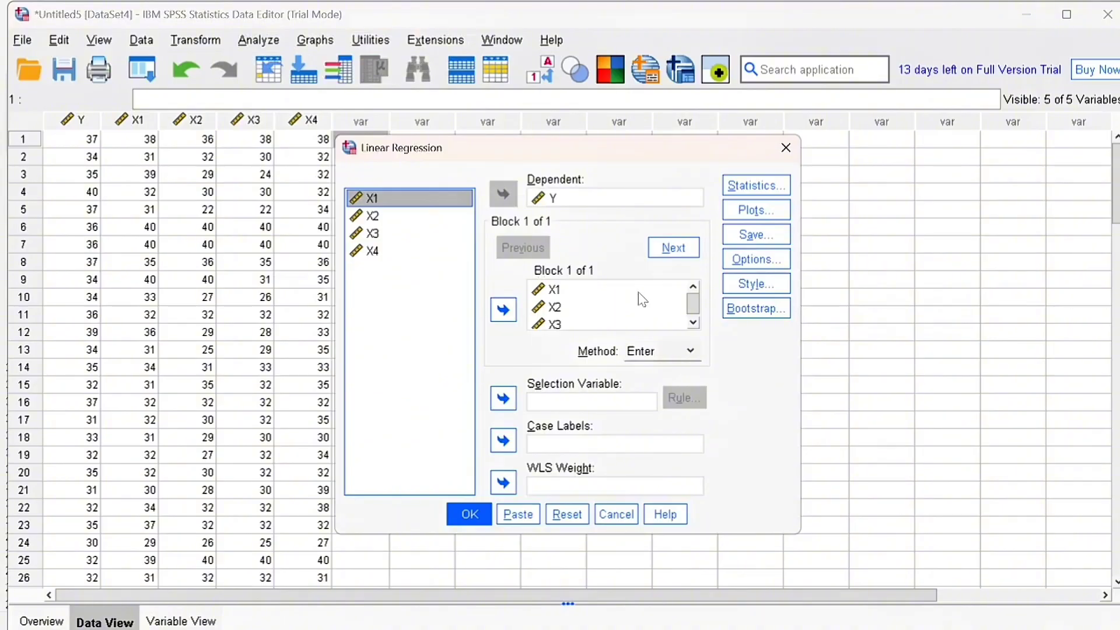
pyautogui.click(758, 188)
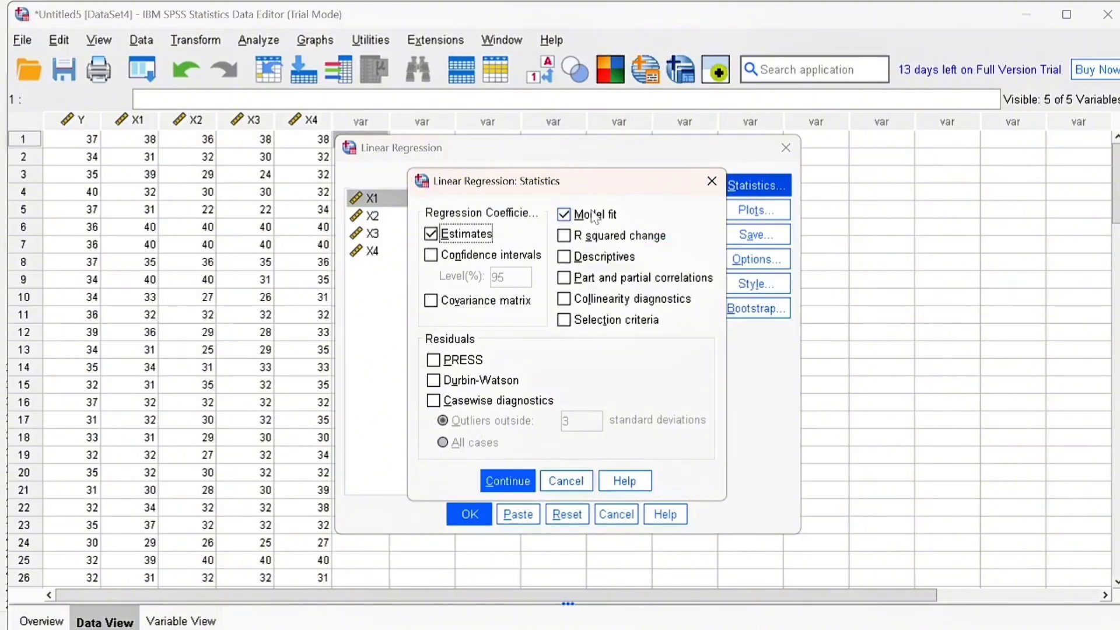
pyautogui.click(565, 220)
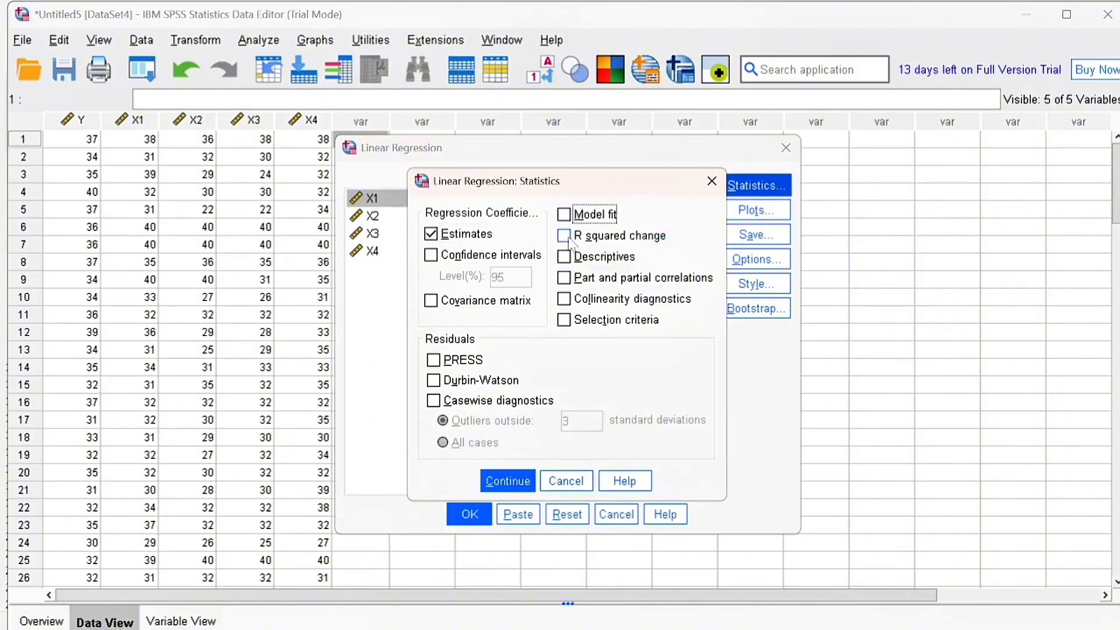
pyautogui.click(430, 234)
pyautogui.click(564, 259)
pyautogui.click(564, 320)
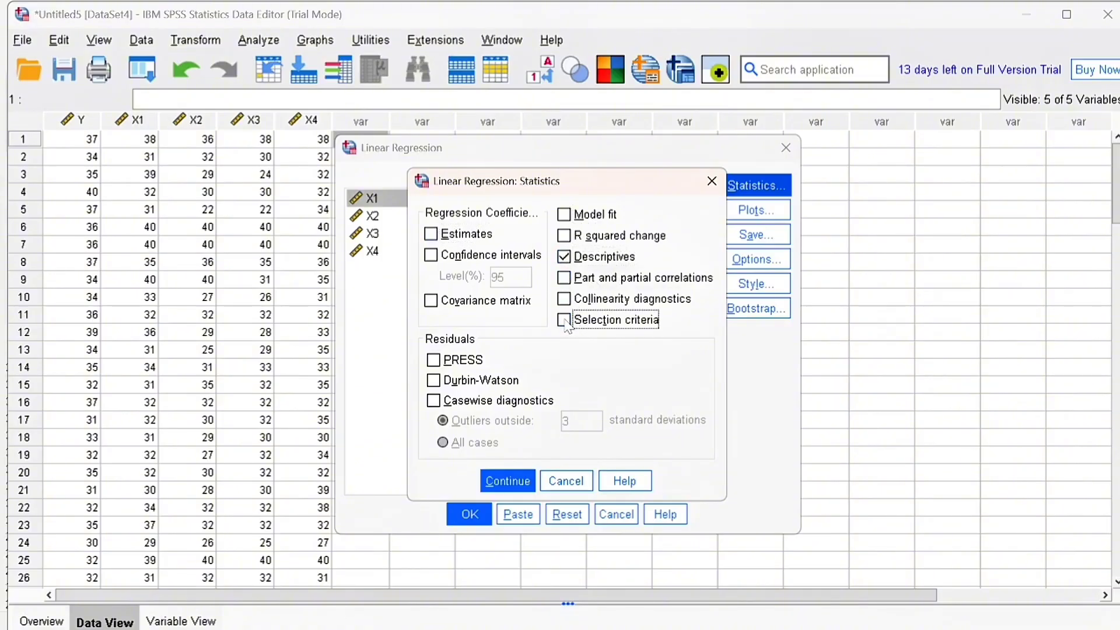
pyautogui.click(503, 477)
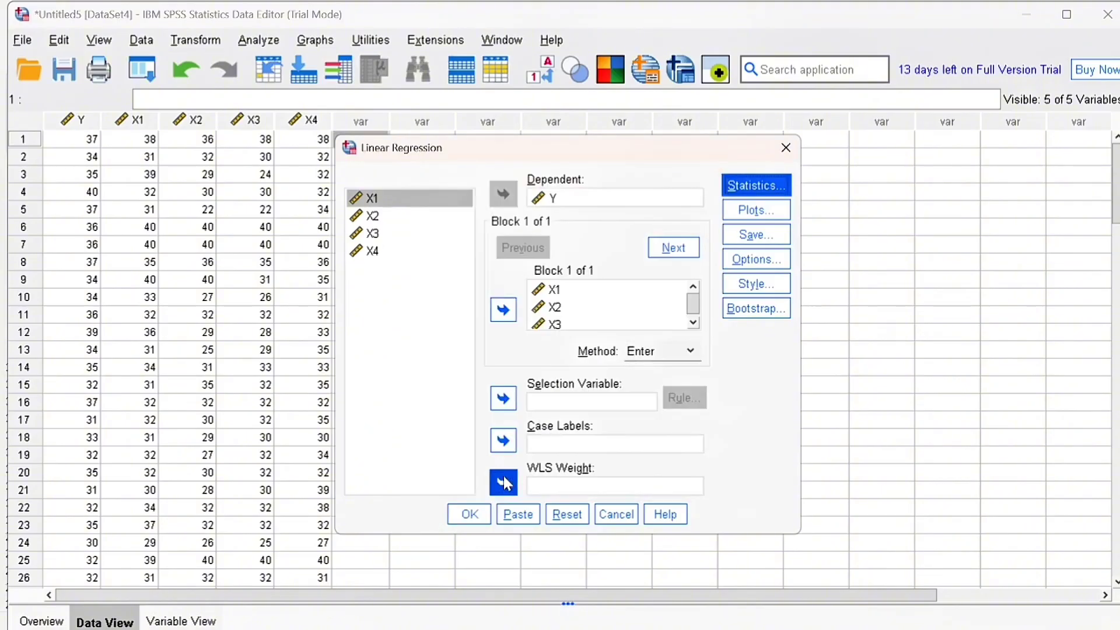
pyautogui.click(470, 514)
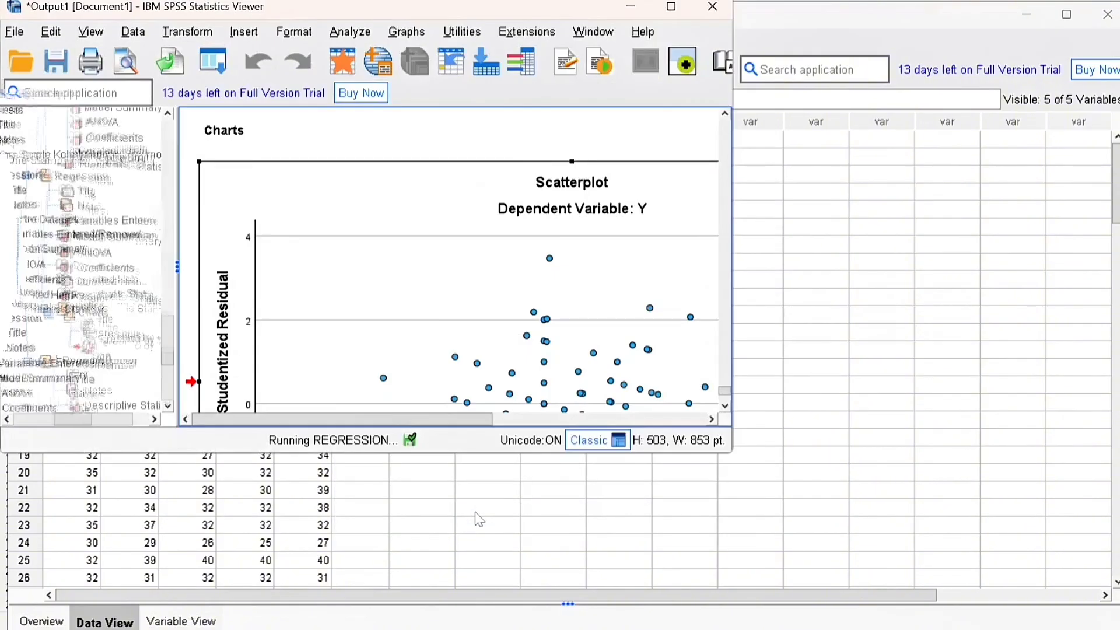
# Step: Enlarge the output window and examine the new regression's Descriptive Statistics and Correlations tables
pyautogui.click(672, 7)
pyautogui.scroll(-3, 515, 367)
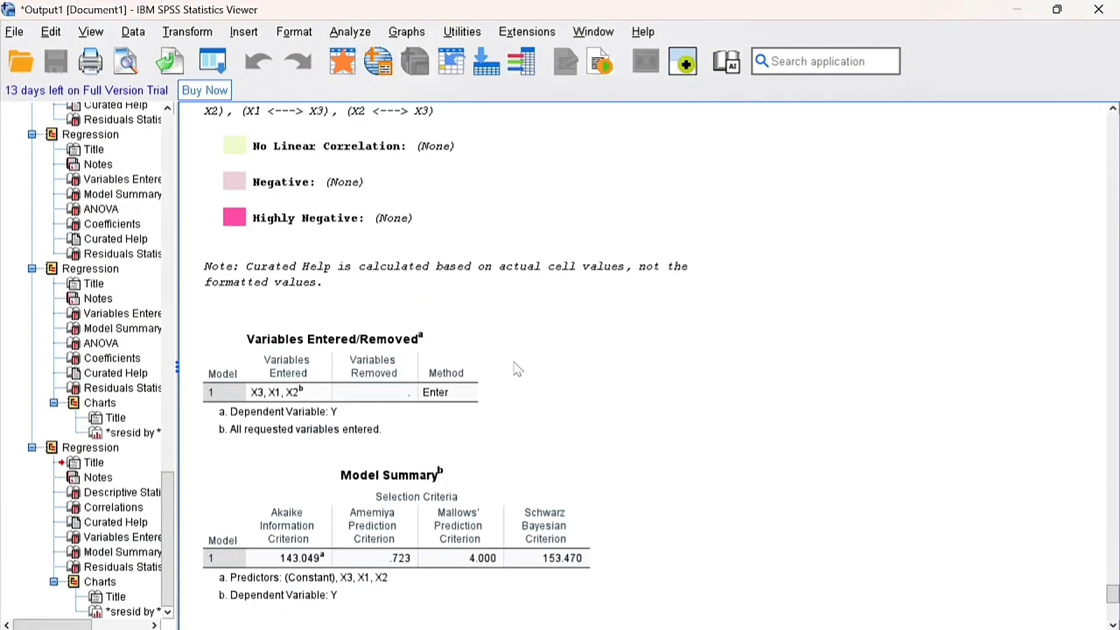
pyautogui.scroll(3, 518, 369)
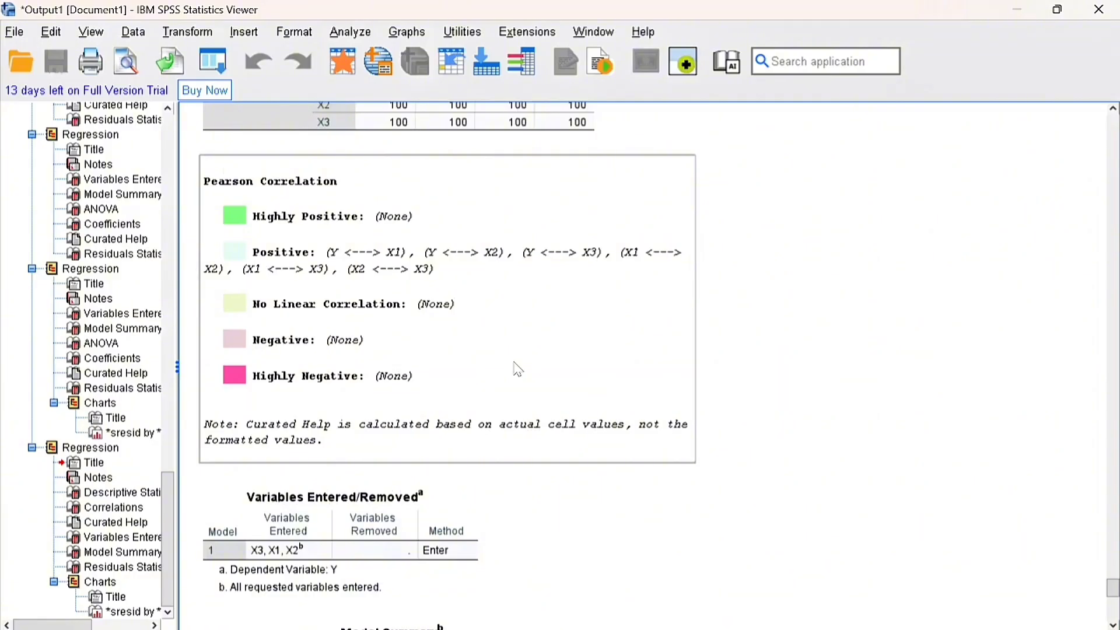
pyautogui.scroll(7, 517, 368)
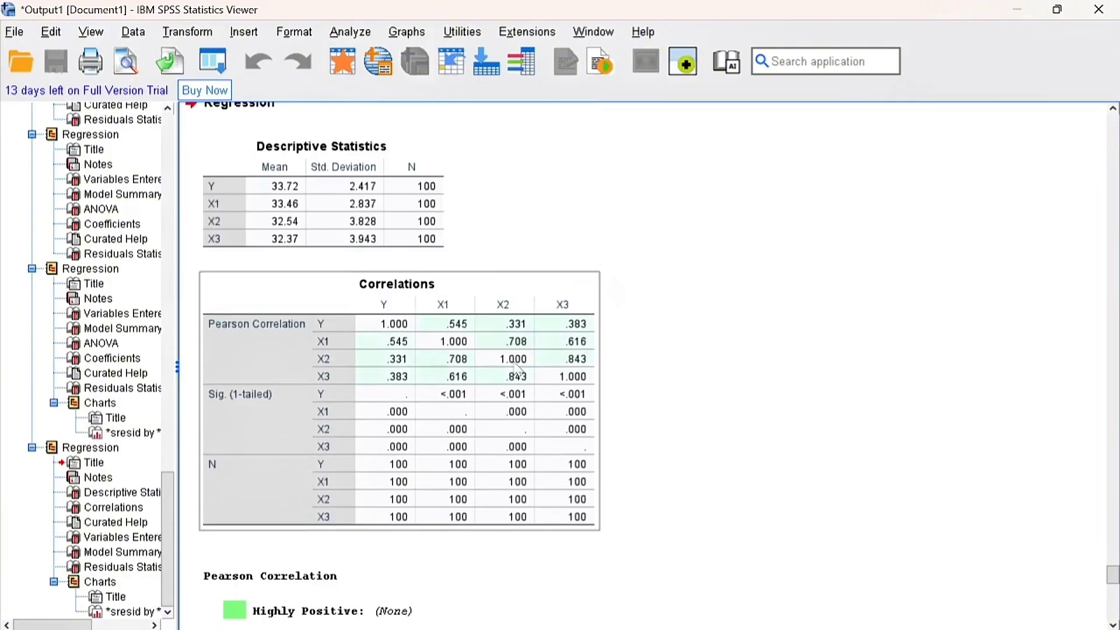
pyautogui.scroll(2, 518, 371)
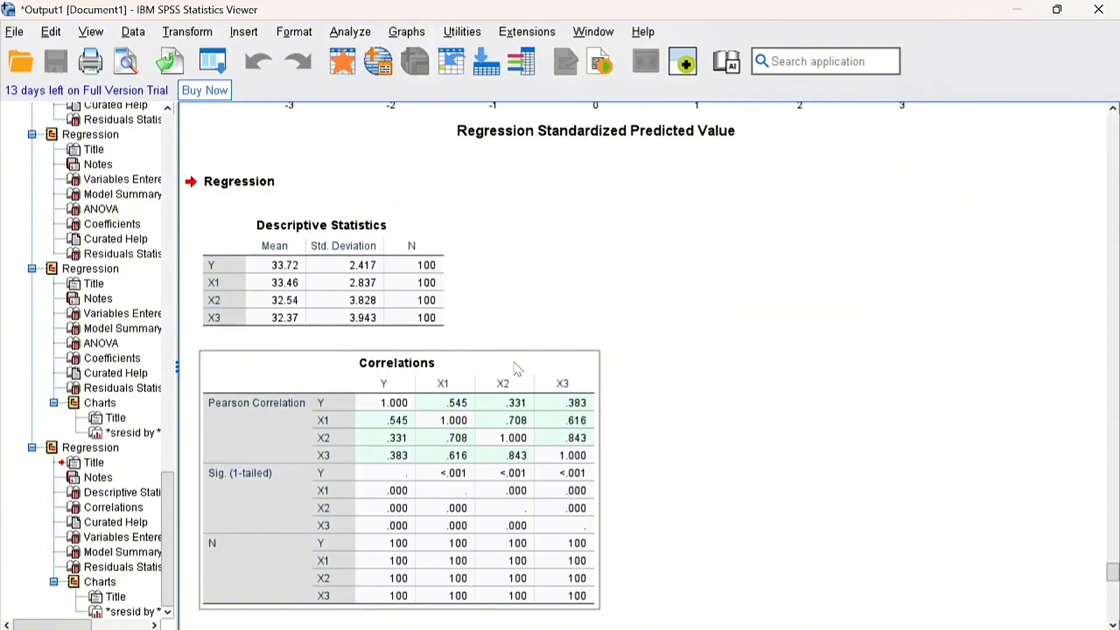
pyautogui.click(513, 394)
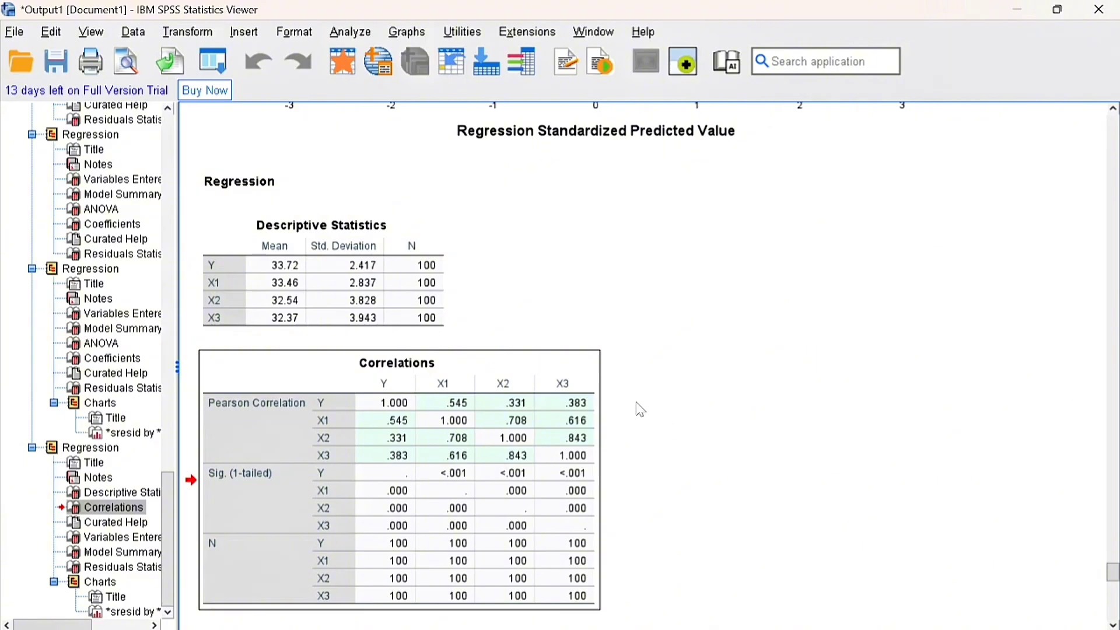
# Step: Examine the Pearson Correlation notes, the Model Summary selection criteria, the Residuals Statistics and the scatterplot of the new regression
pyautogui.scroll(-5, 637, 404)
pyautogui.scroll(-4, 637, 404)
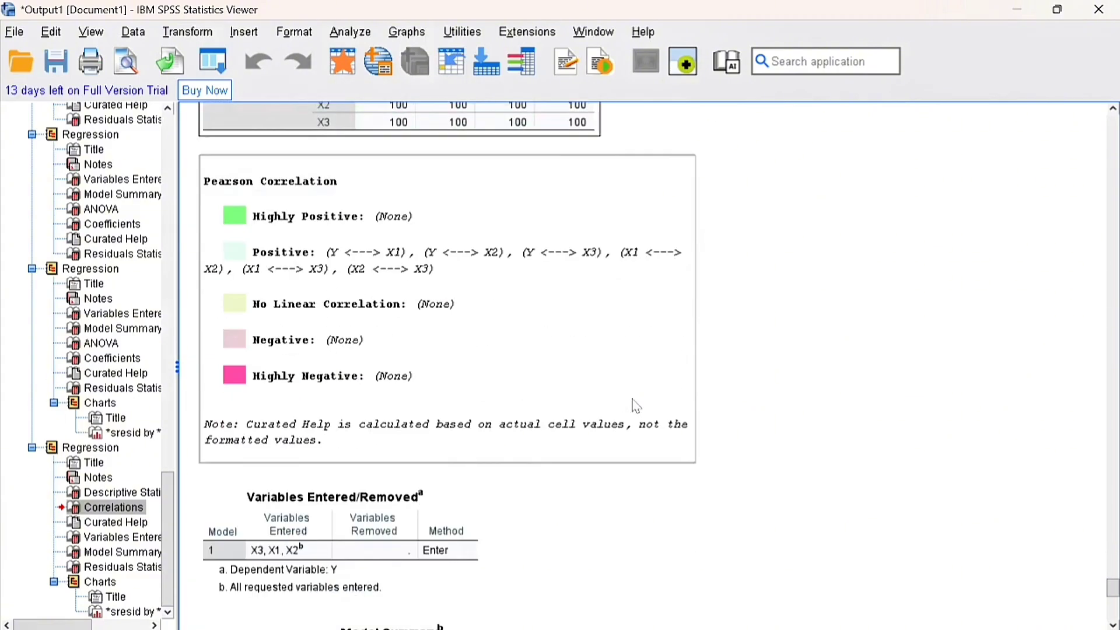
pyautogui.scroll(1, 637, 407)
pyautogui.scroll(2, 637, 406)
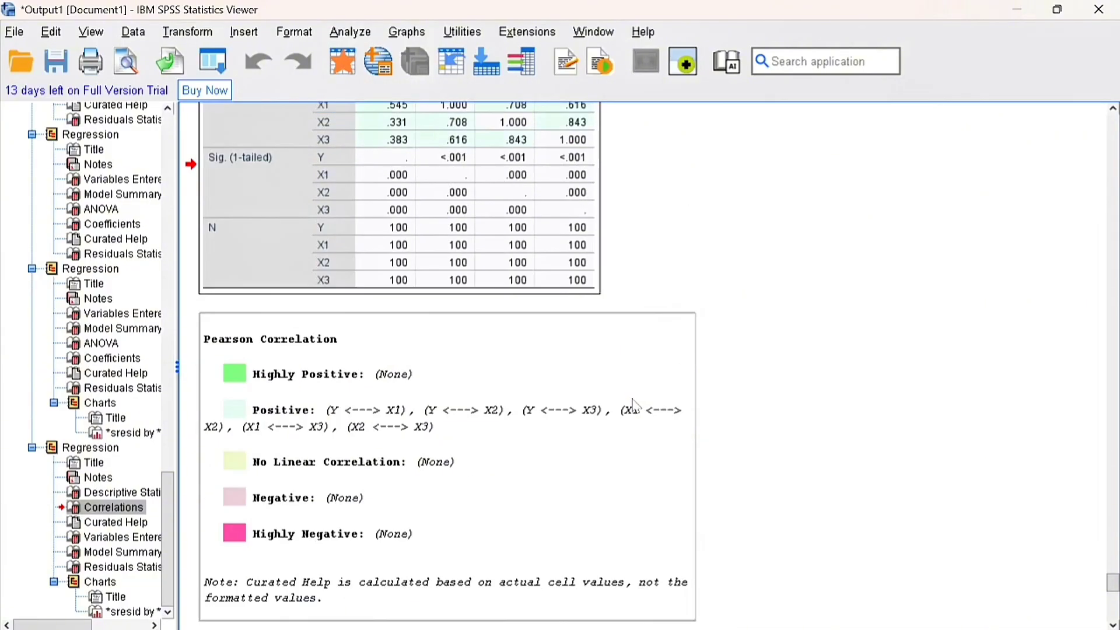
pyautogui.scroll(-1, 637, 407)
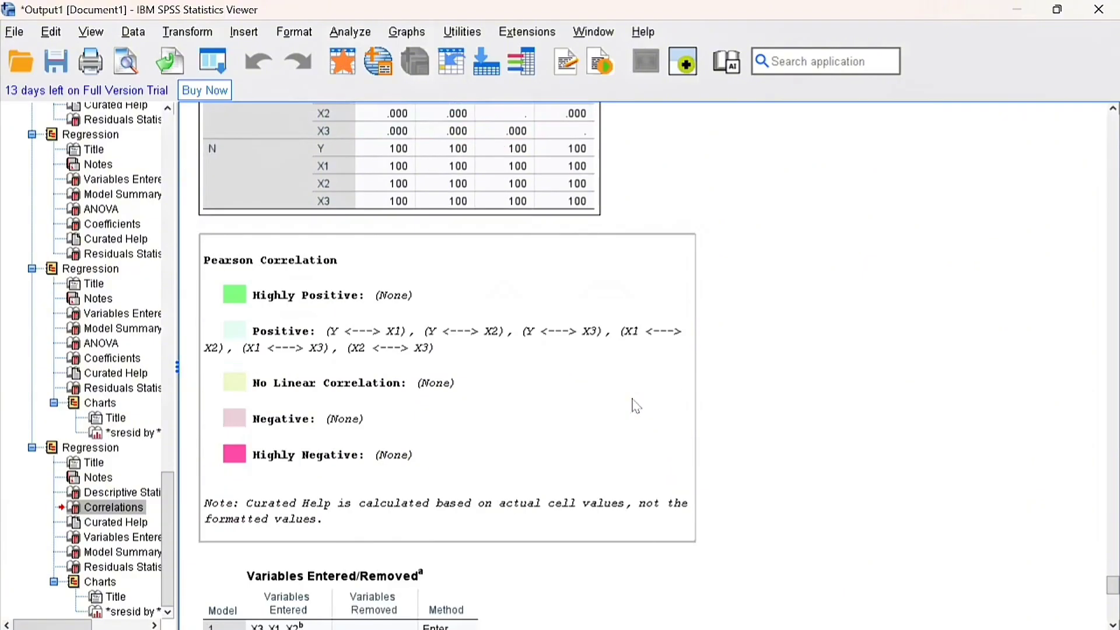
pyautogui.scroll(-3, 637, 407)
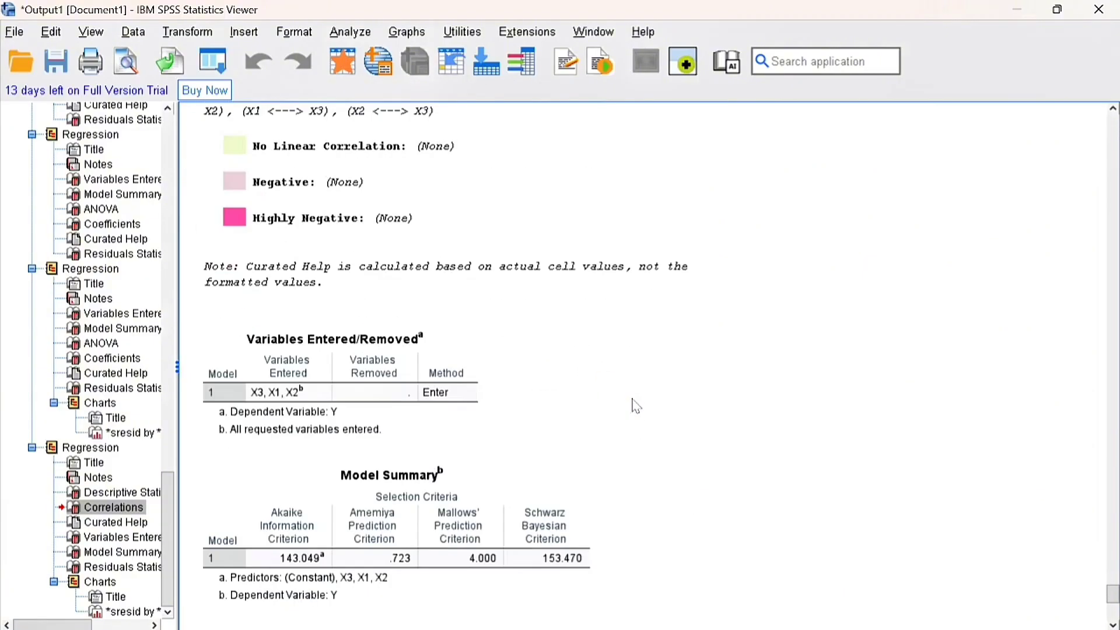
pyautogui.scroll(-1, 637, 407)
pyautogui.scroll(-5, 637, 406)
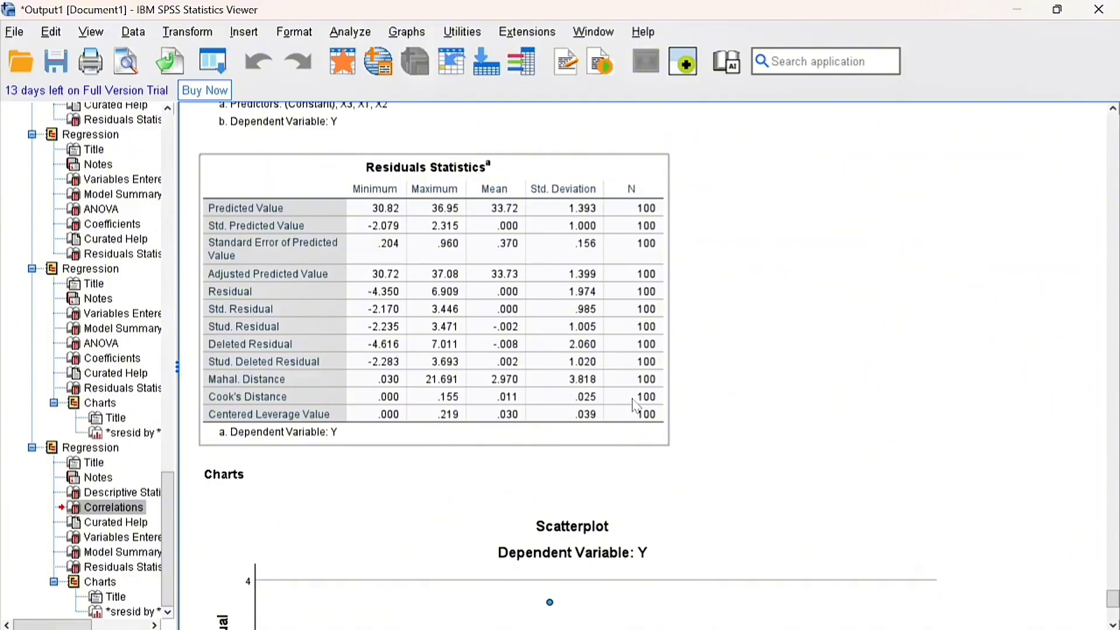
pyautogui.scroll(-6, 637, 406)
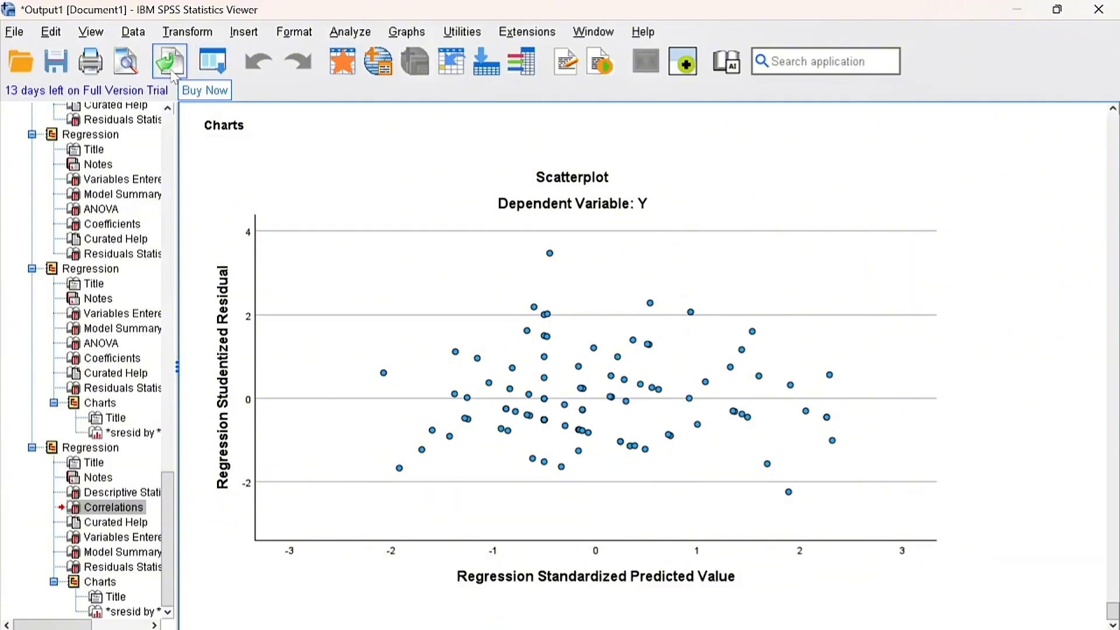
# Step: Go back to the dataset and cut the newly saved RES_1 residual column
pyautogui.click(1014, 8)
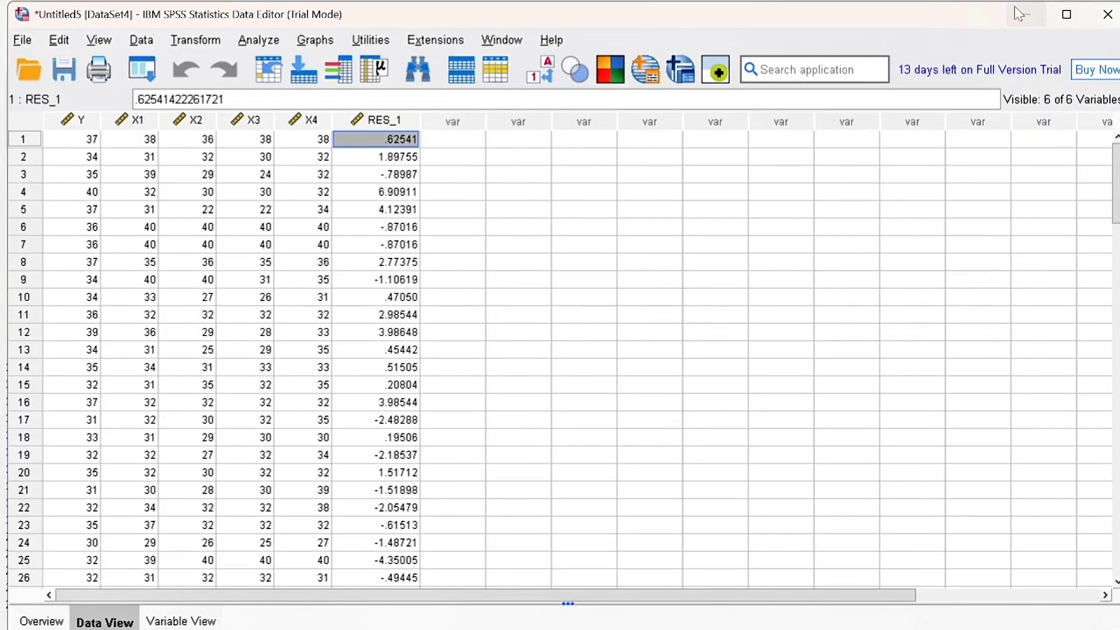
pyautogui.rightClick(408, 122)
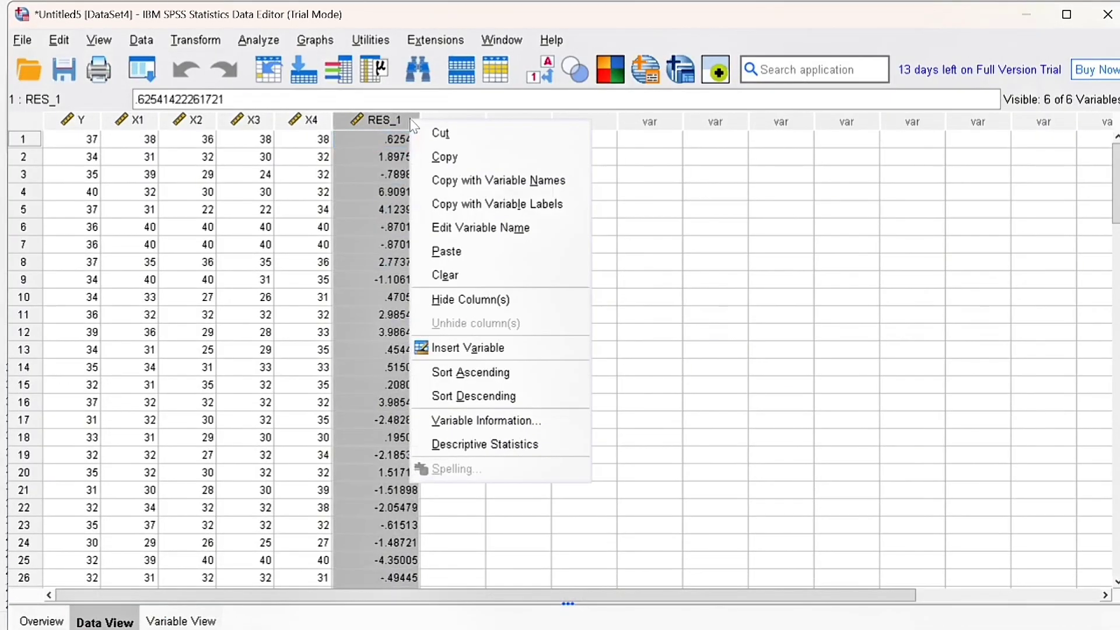
pyautogui.click(440, 133)
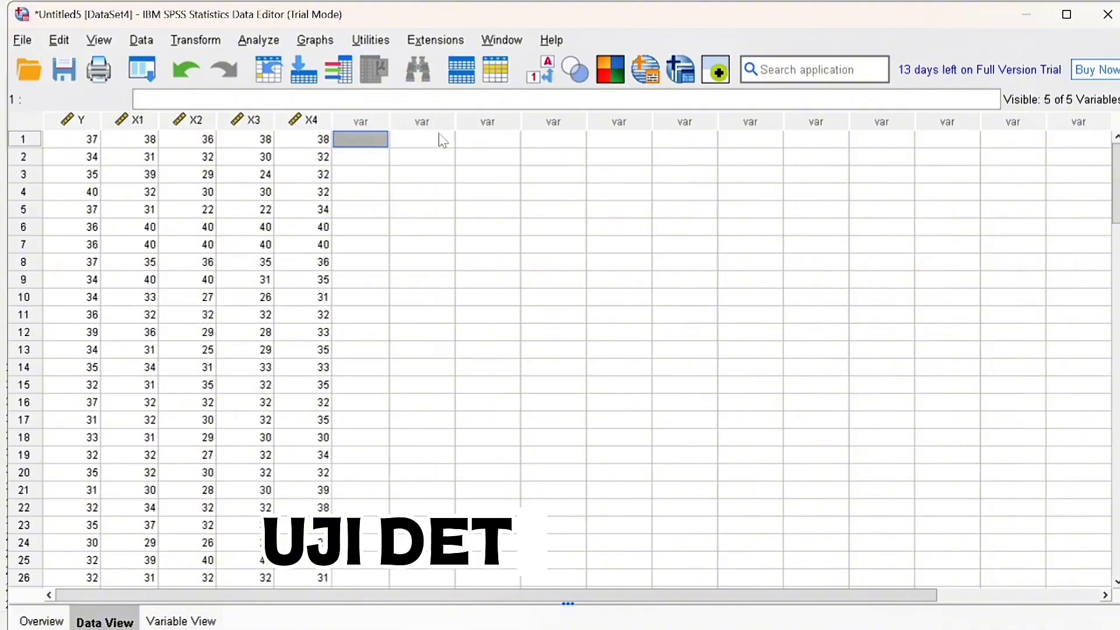
# Step: Run the linear regression of Y on X1, X2 and X3 again with the same settings
pyautogui.click(260, 42)
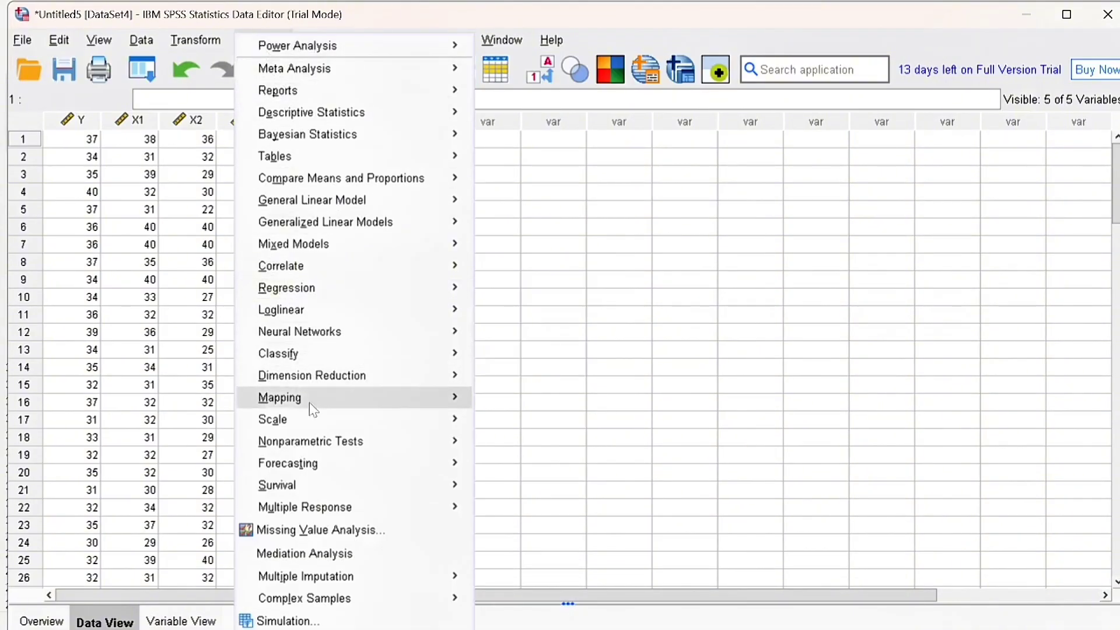
pyautogui.moveTo(333, 313)
pyautogui.moveTo(393, 290)
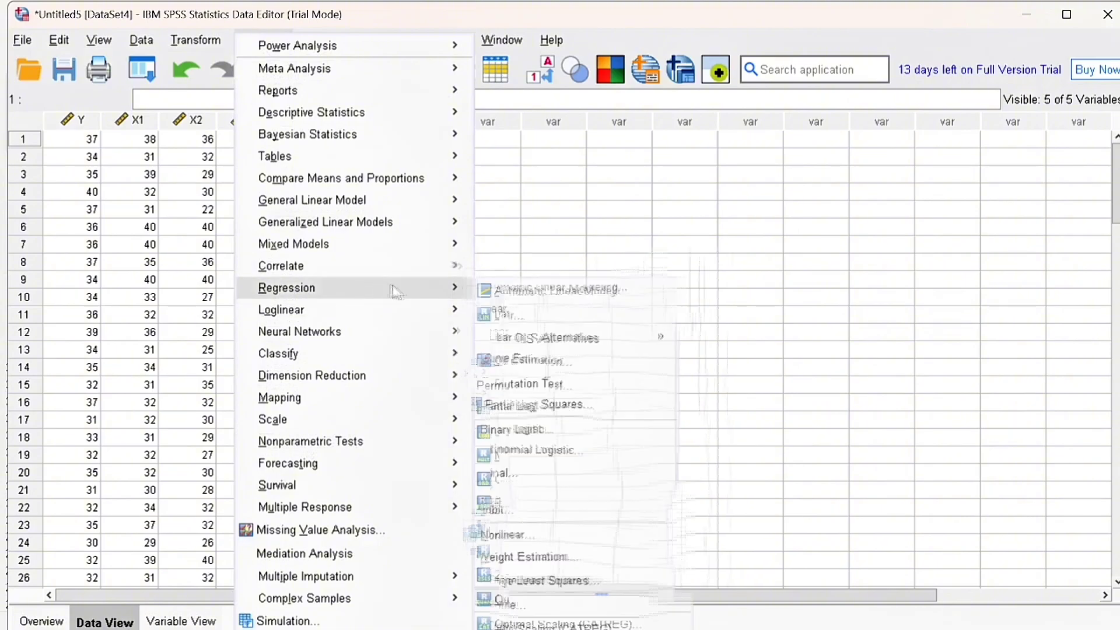
pyautogui.click(493, 315)
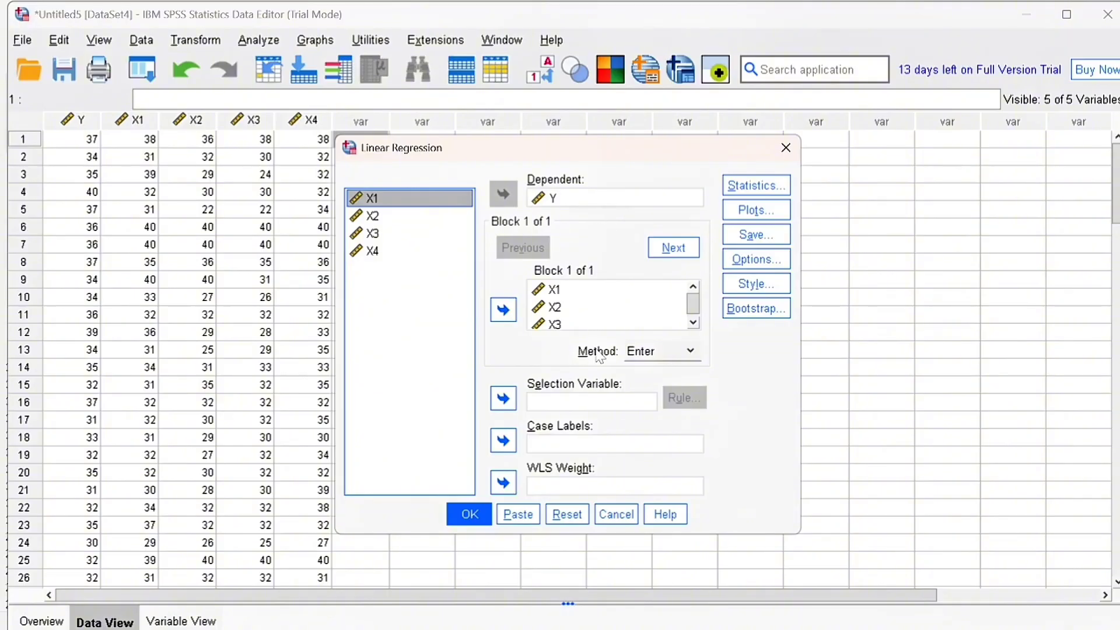
pyautogui.click(469, 515)
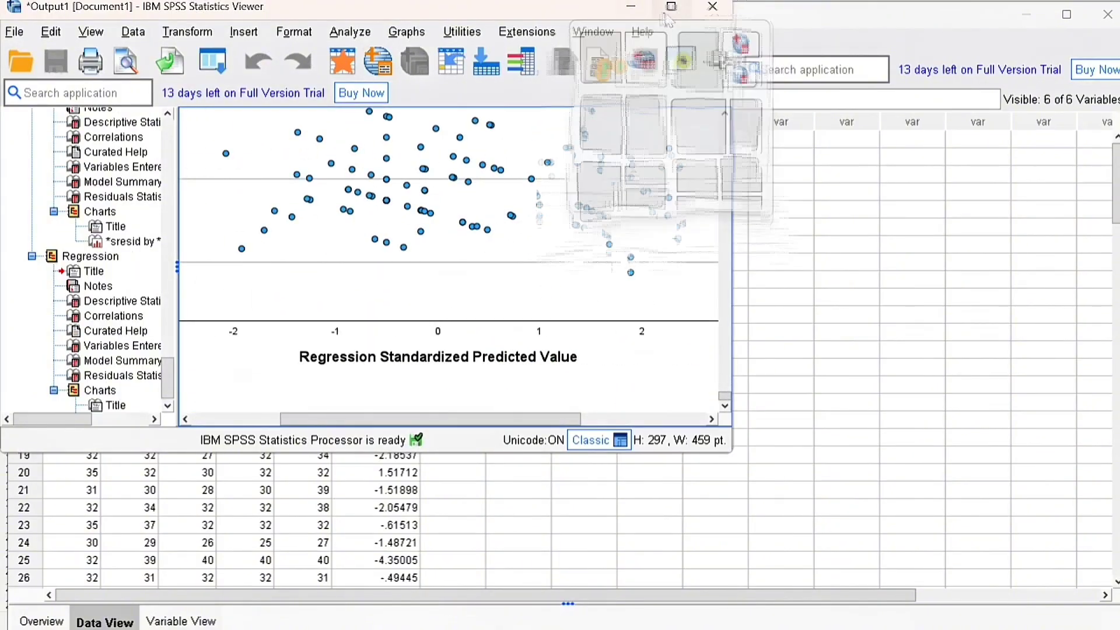
# Step: Enlarge the output window and examine the repeated regression's Descriptive Statistics and Correlations tables
pyautogui.click(670, 6)
pyautogui.scroll(20, 504, 355)
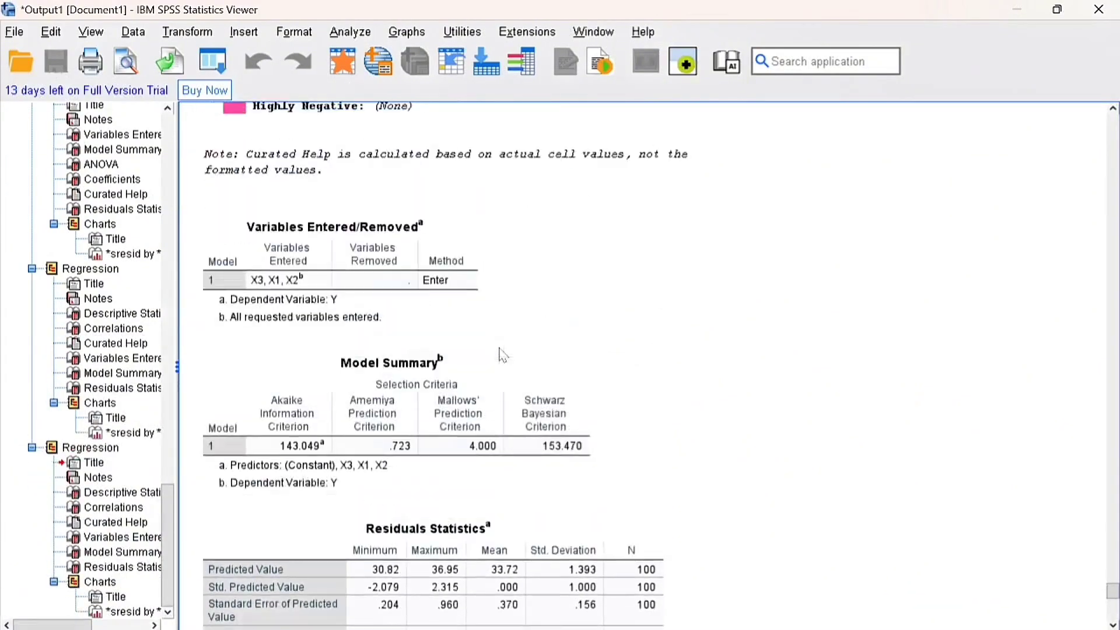
pyautogui.scroll(5, 504, 355)
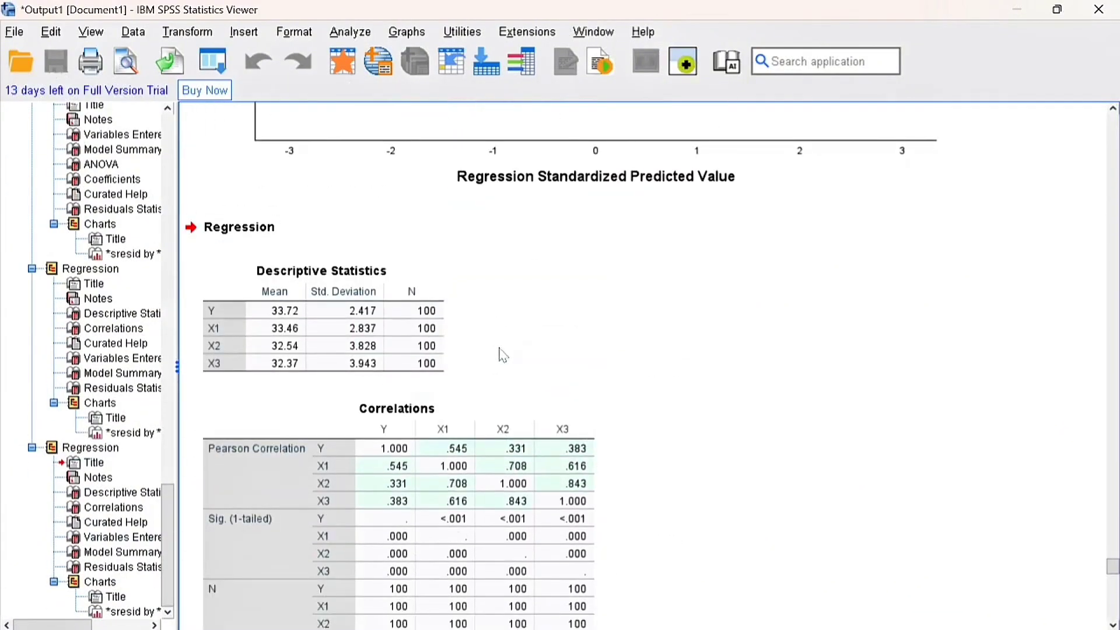
pyautogui.scroll(3, 504, 355)
pyautogui.scroll(-6, 504, 355)
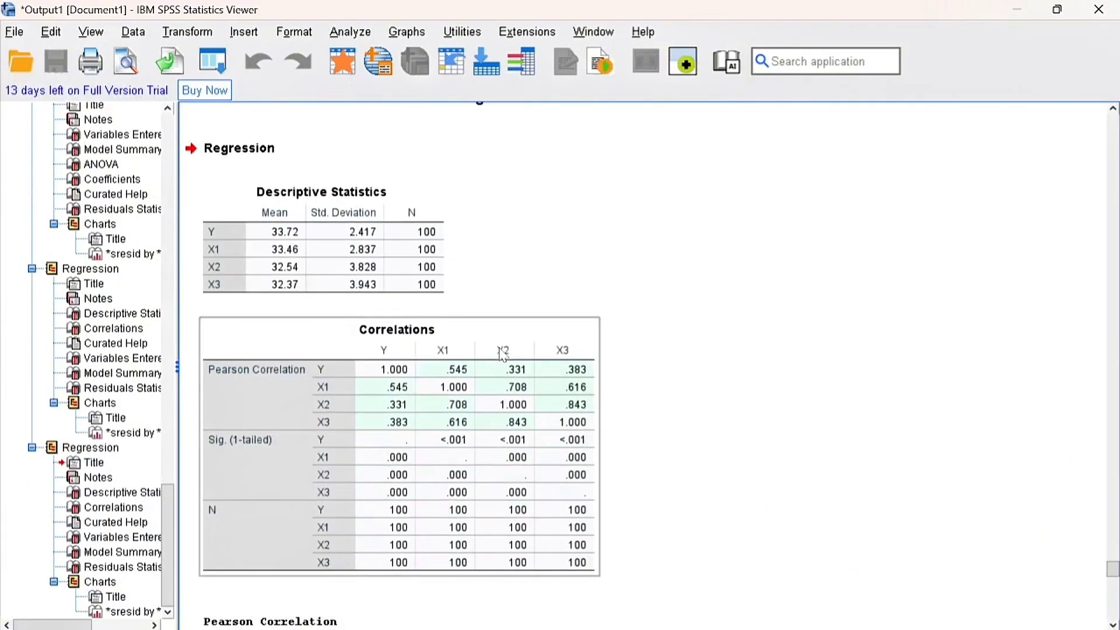
pyautogui.scroll(15, 504, 356)
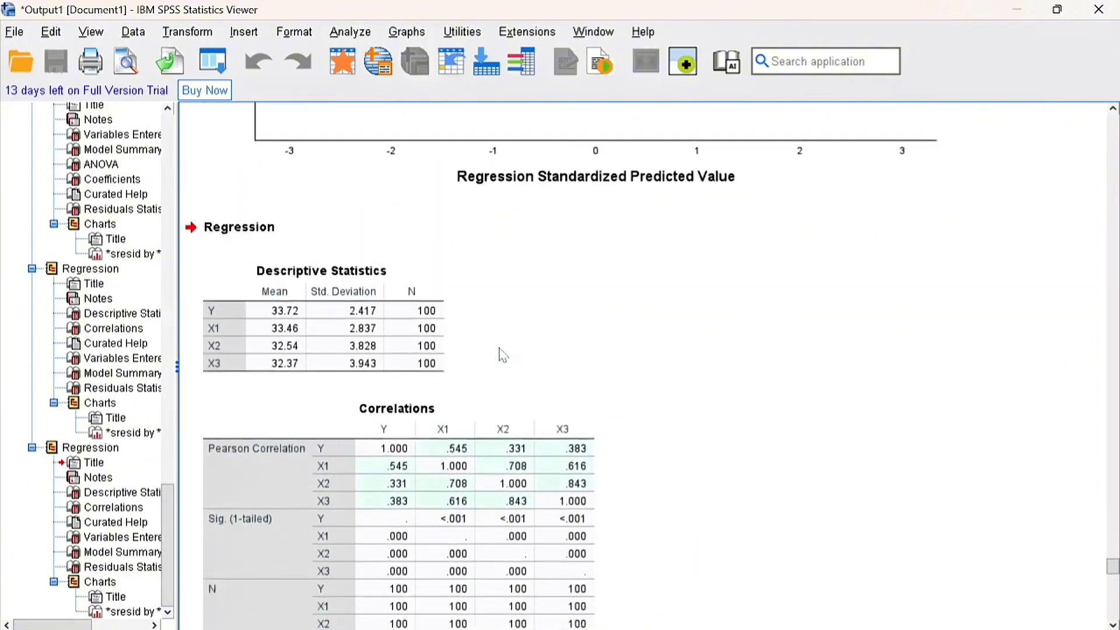
# Step: Examine the Residuals Statistics table and the scatterplot of studentized residuals against standardized predicted values for Y
pyautogui.scroll(-20, 502, 355)
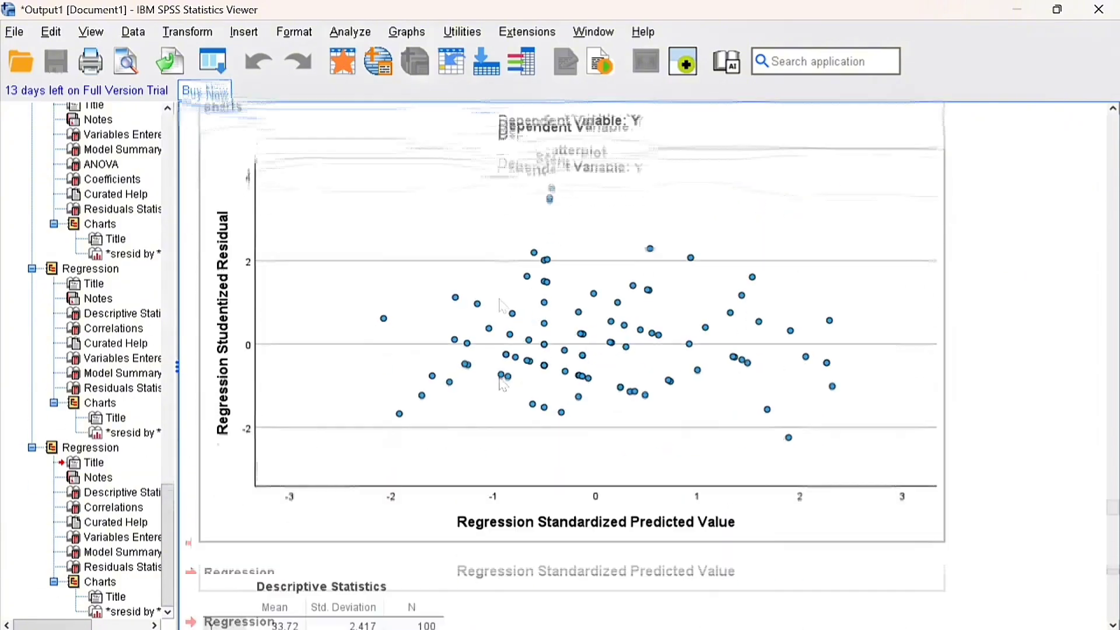
pyautogui.scroll(-1, 500, 385)
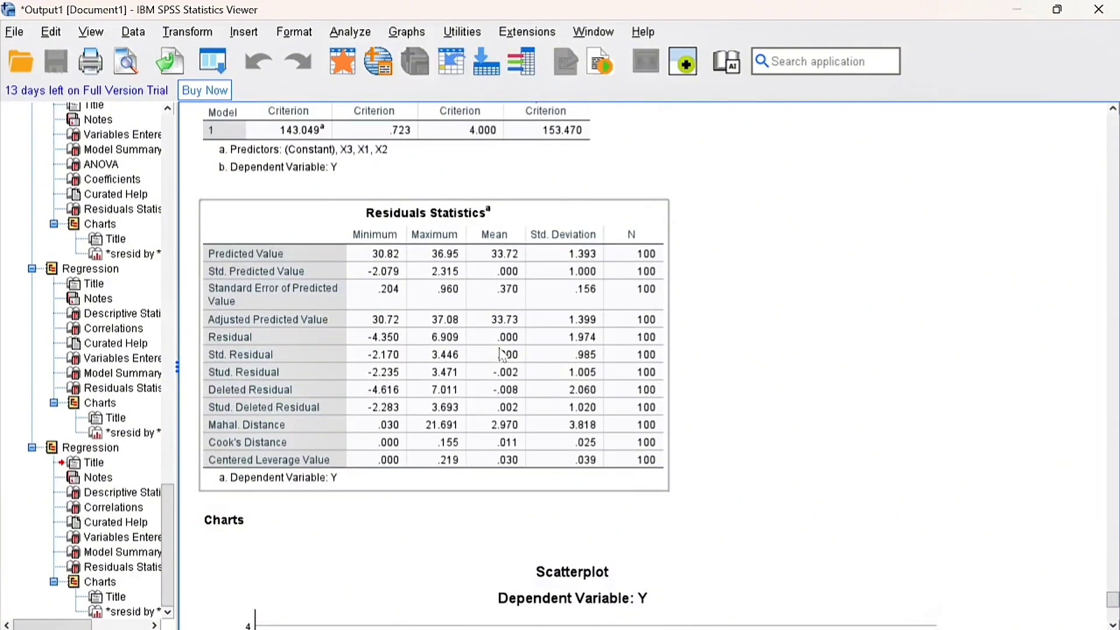
pyautogui.scroll(5, 501, 385)
pyautogui.scroll(-9, 501, 385)
pyautogui.scroll(-3, 500, 385)
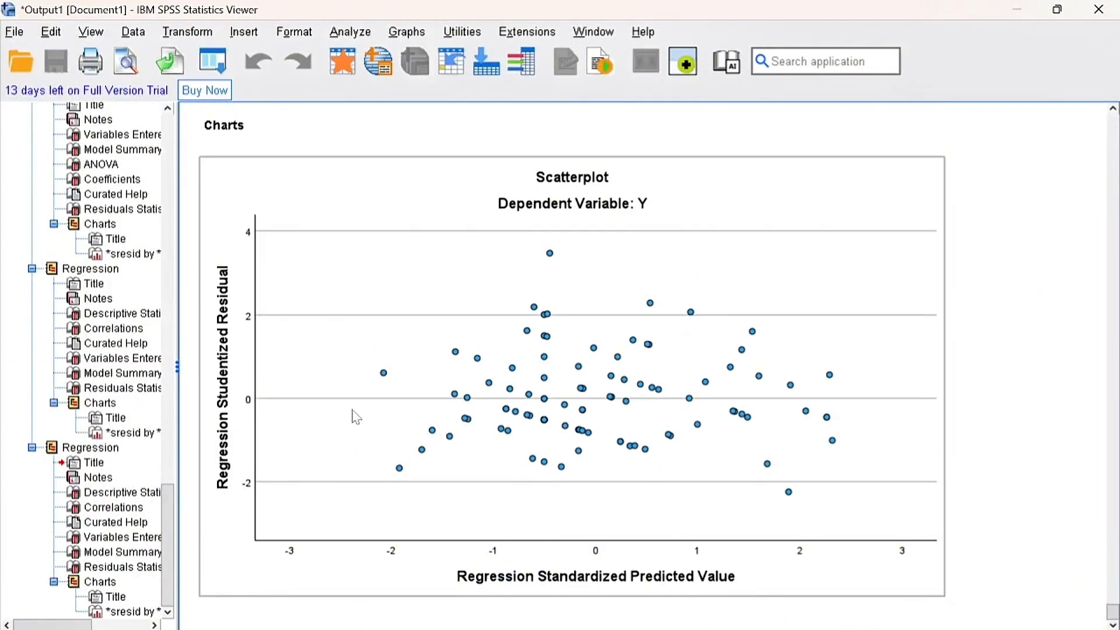
pyautogui.scroll(5, 357, 417)
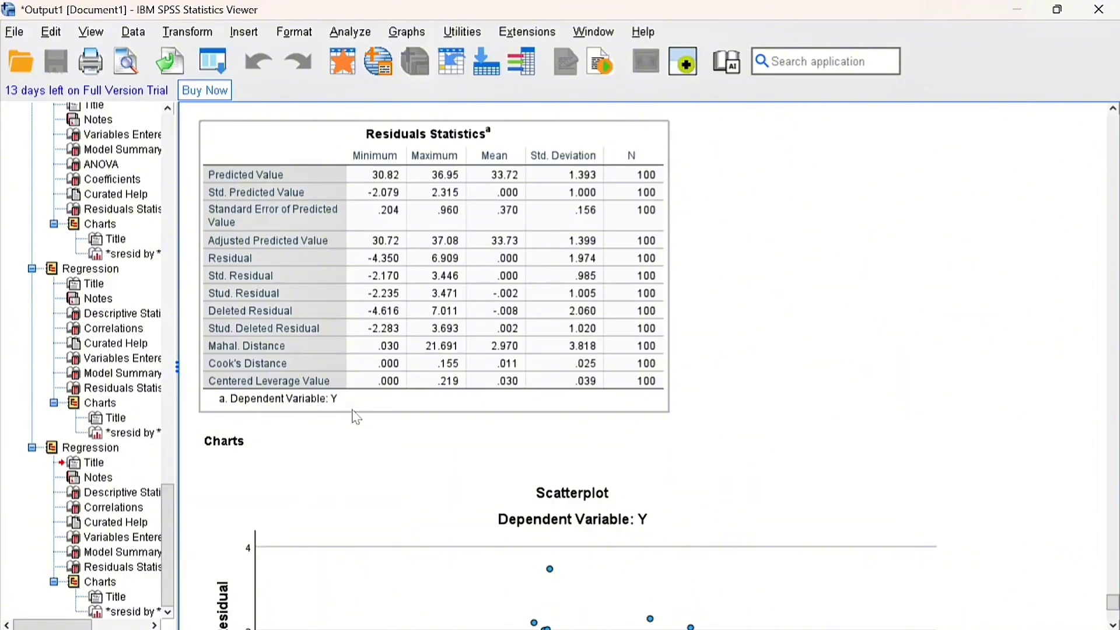
# Step: Return to the Untitled5 dataset and cut the RES_1 residual column
pyautogui.click(1017, 9)
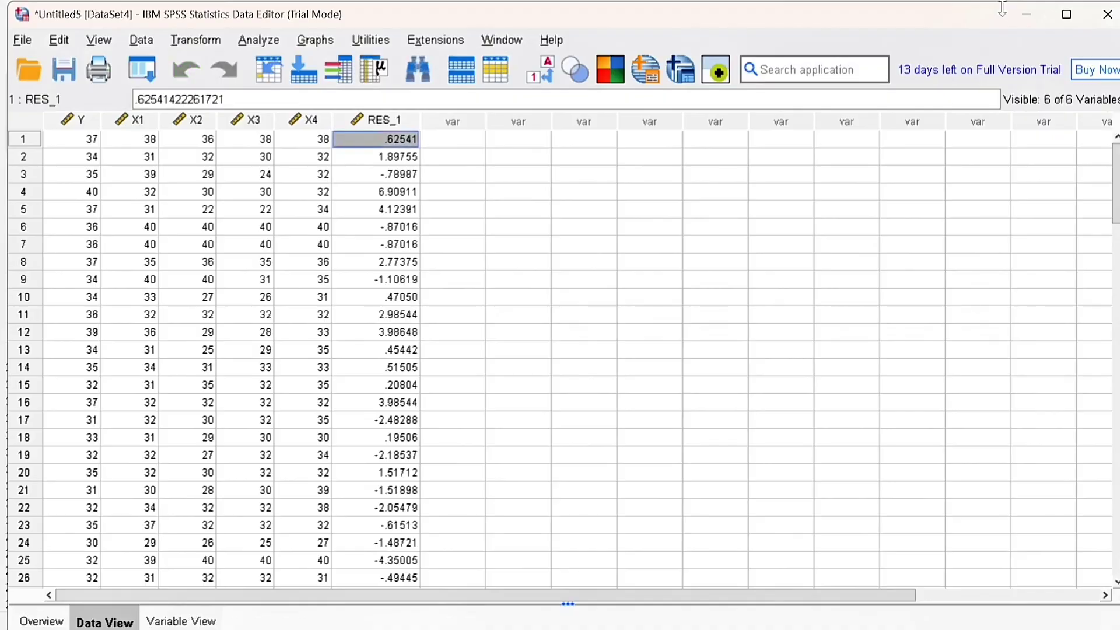
pyautogui.click(407, 119)
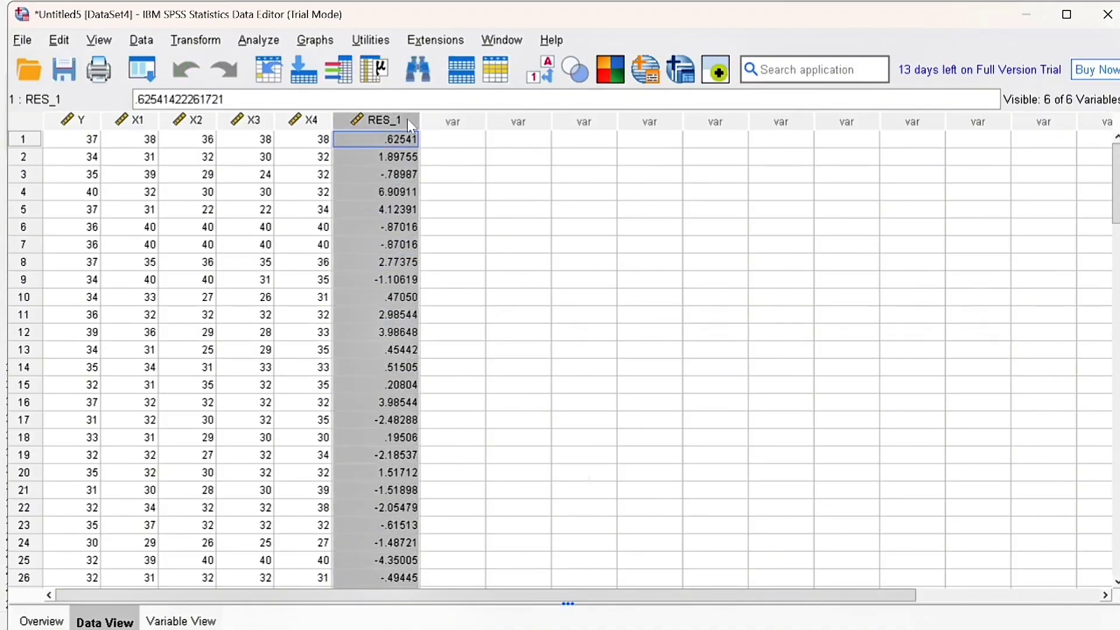
pyautogui.rightClick(407, 119)
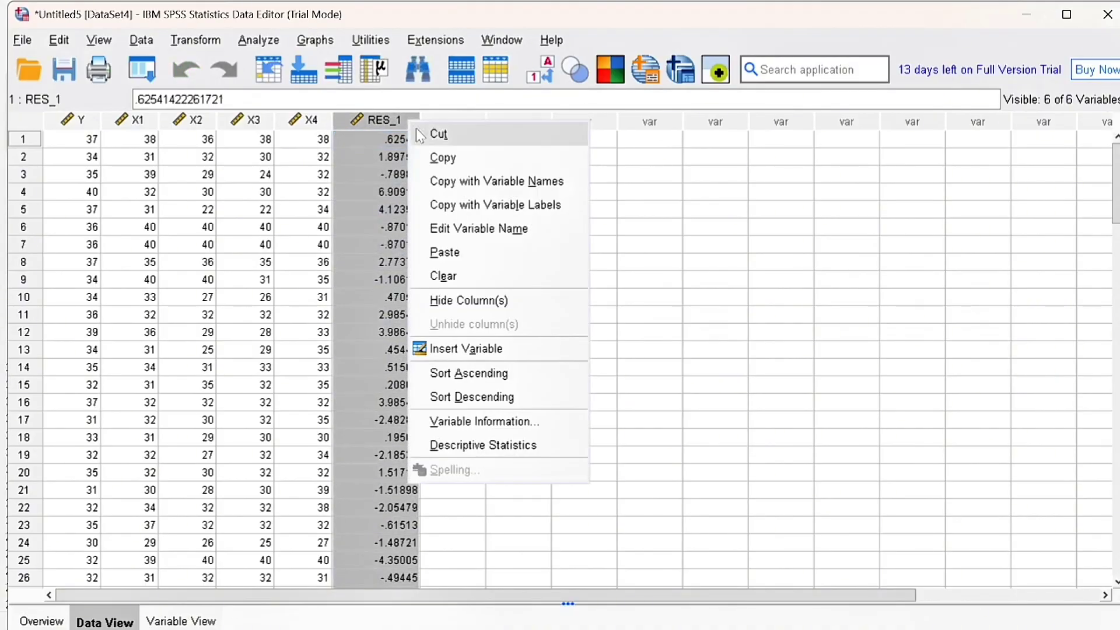
pyautogui.click(467, 146)
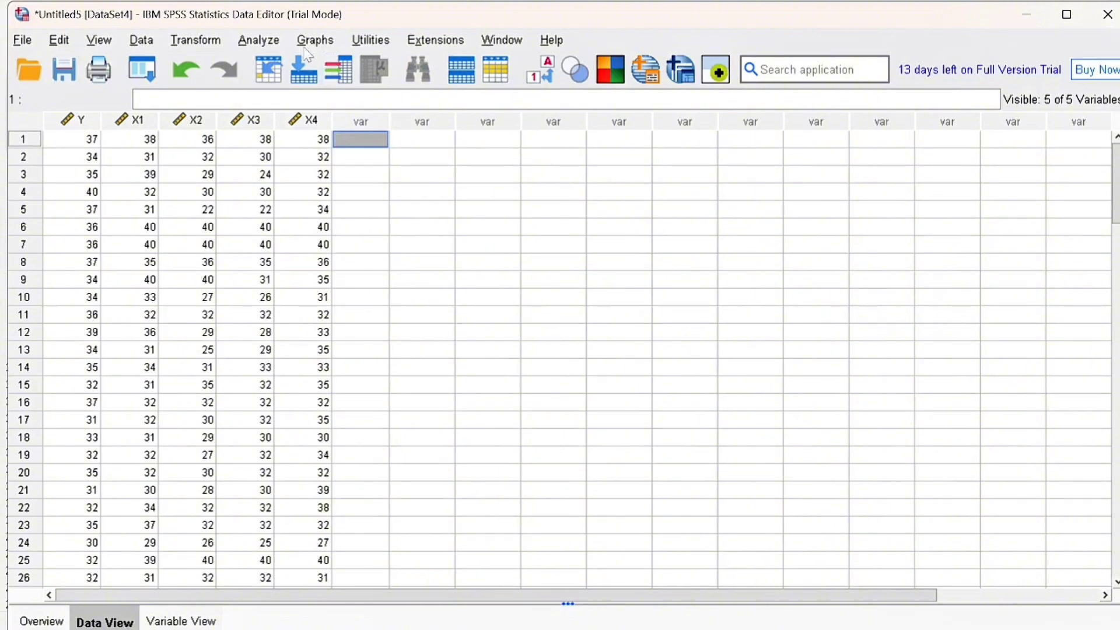
# Step: Run the linear regression of Y on X1, X2 and X3 once more with the existing settings
pyautogui.click(272, 44)
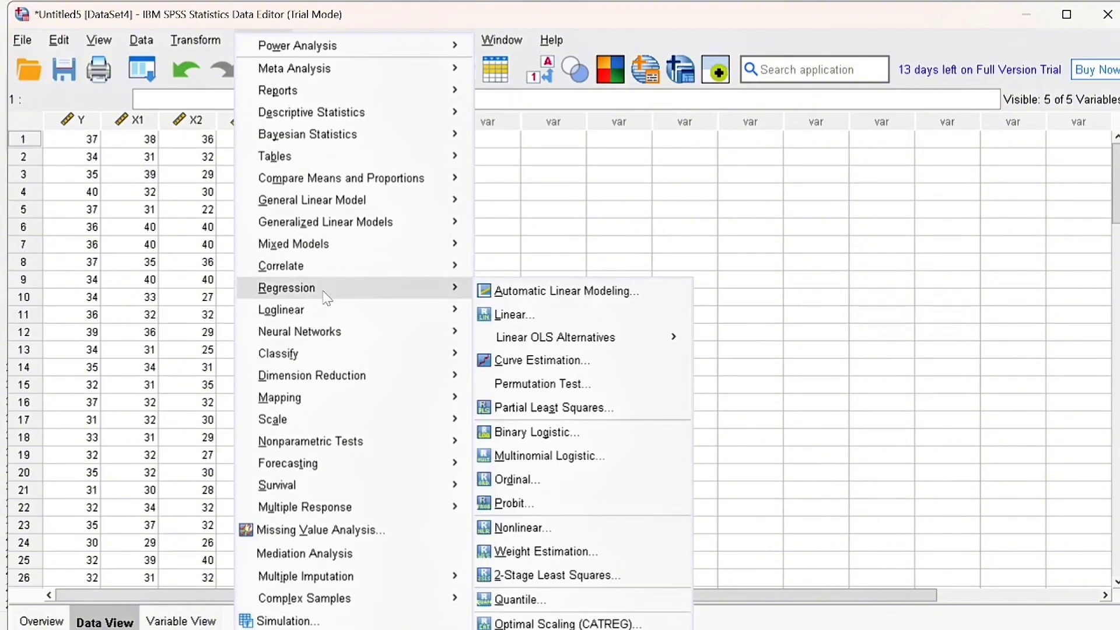
pyautogui.moveTo(411, 289)
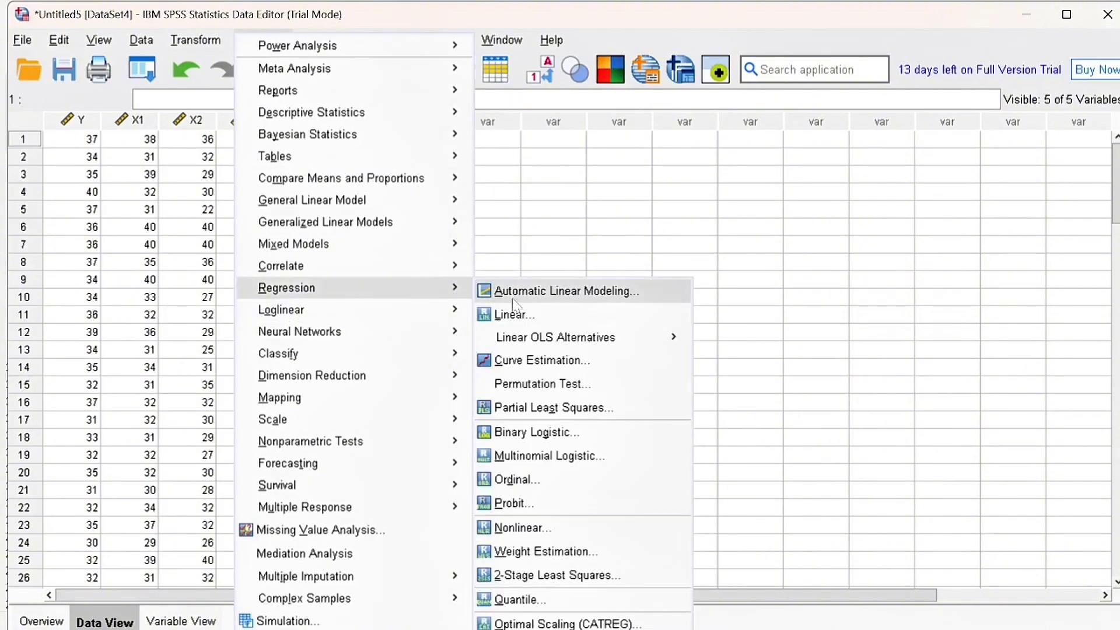
pyautogui.click(514, 315)
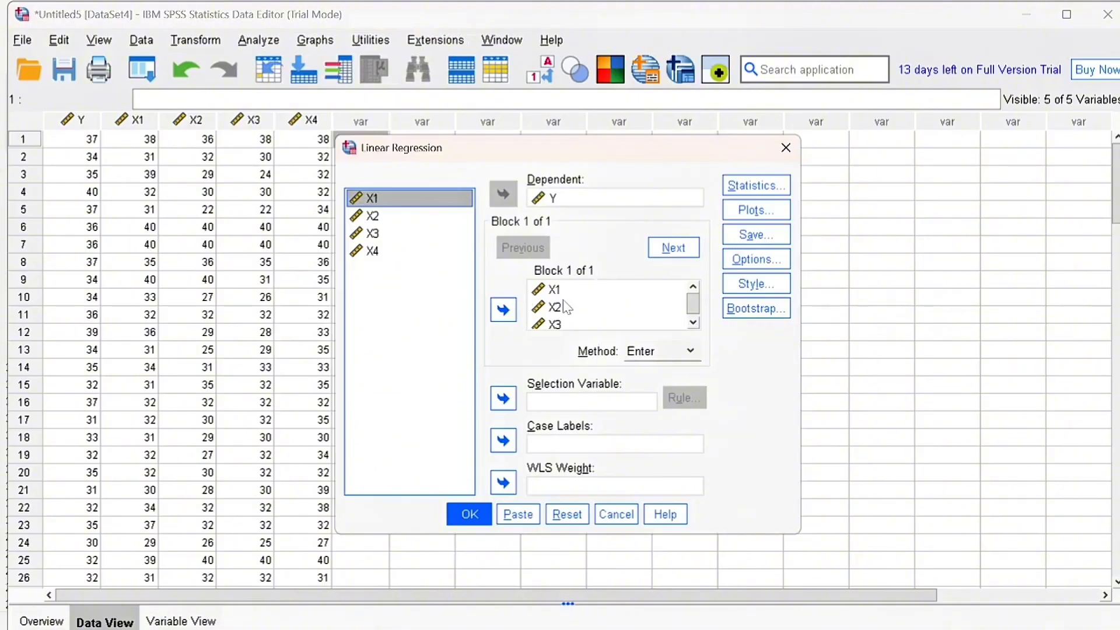
pyautogui.click(469, 514)
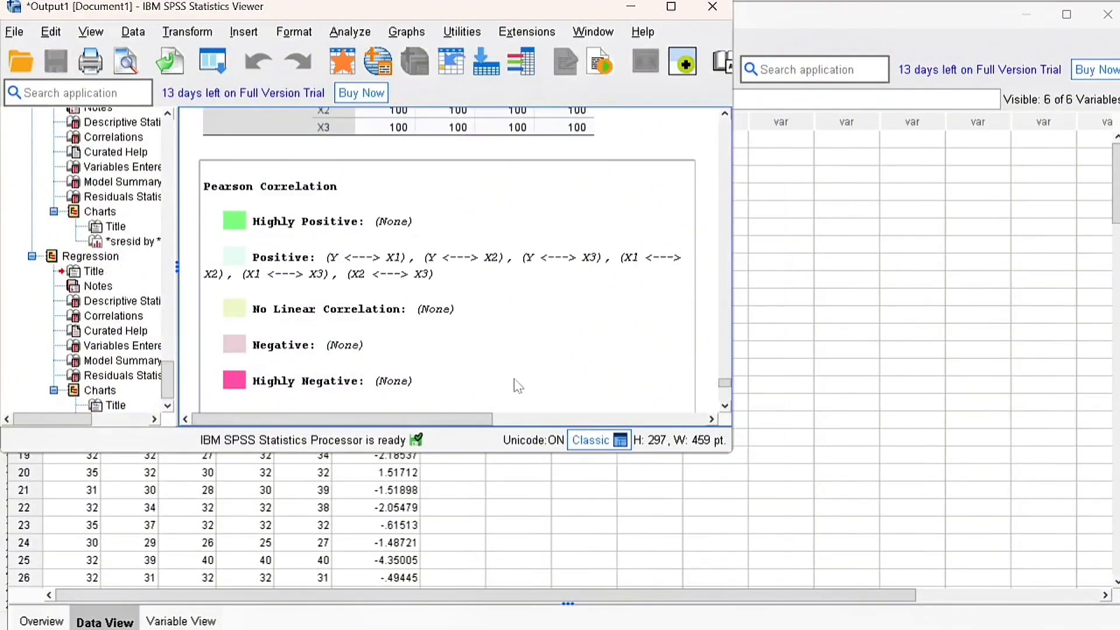
# Step: Enlarge the output window and inspect the latest regression's Model Summary, Residuals Statistics and Charts title
pyautogui.click(677, 11)
pyautogui.click(466, 311)
pyautogui.scroll(-15, 466, 325)
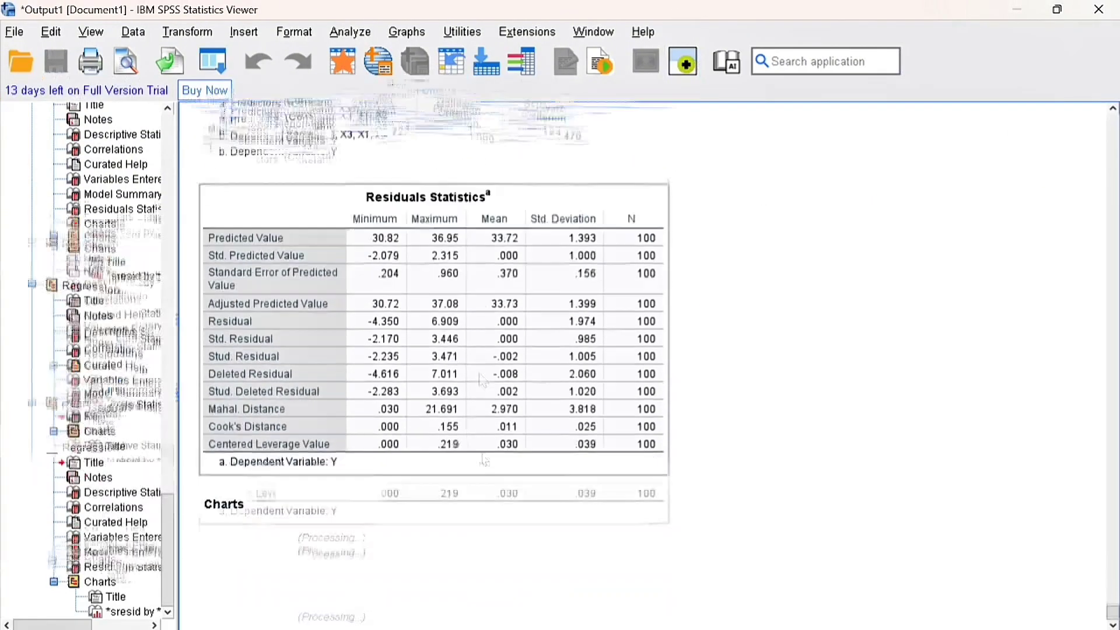
pyautogui.scroll(10, 481, 430)
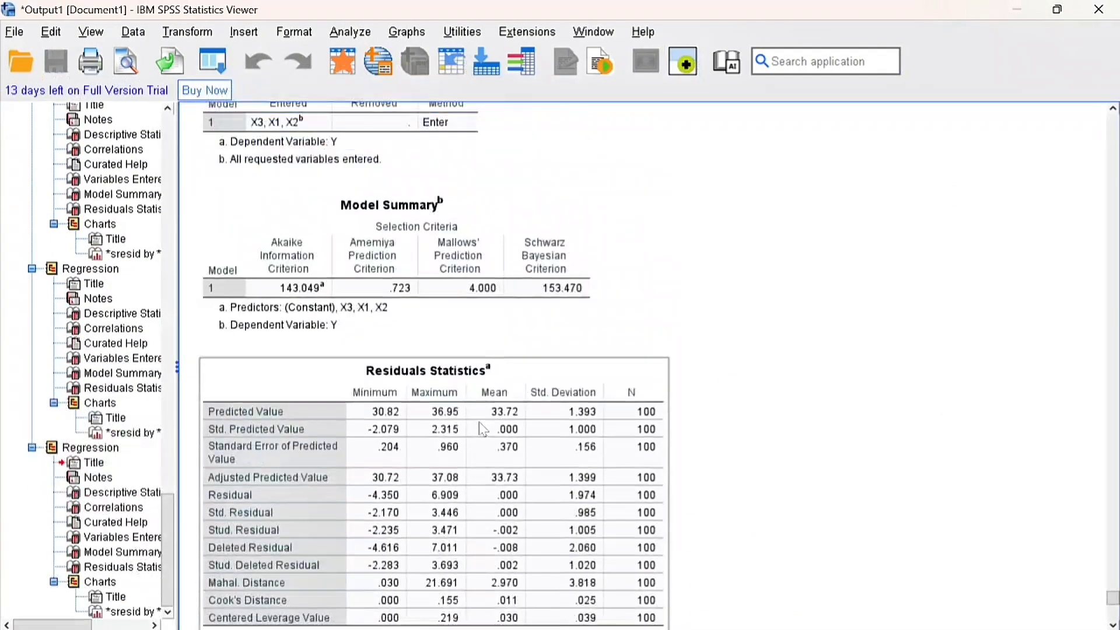
pyautogui.scroll(-5, 481, 430)
pyautogui.click(432, 433)
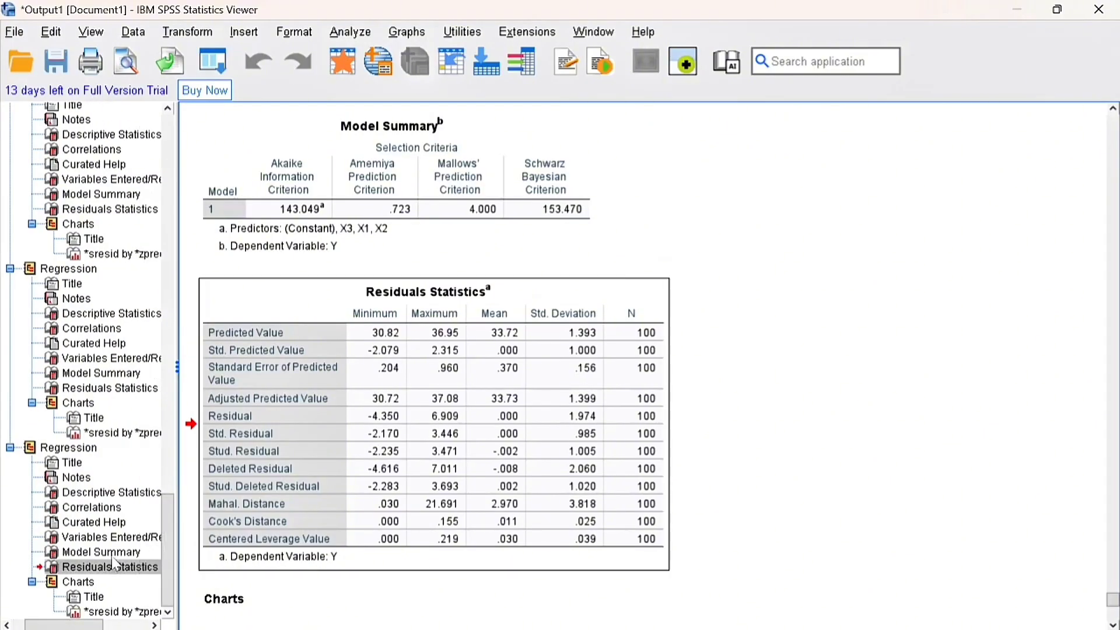
pyautogui.click(101, 597)
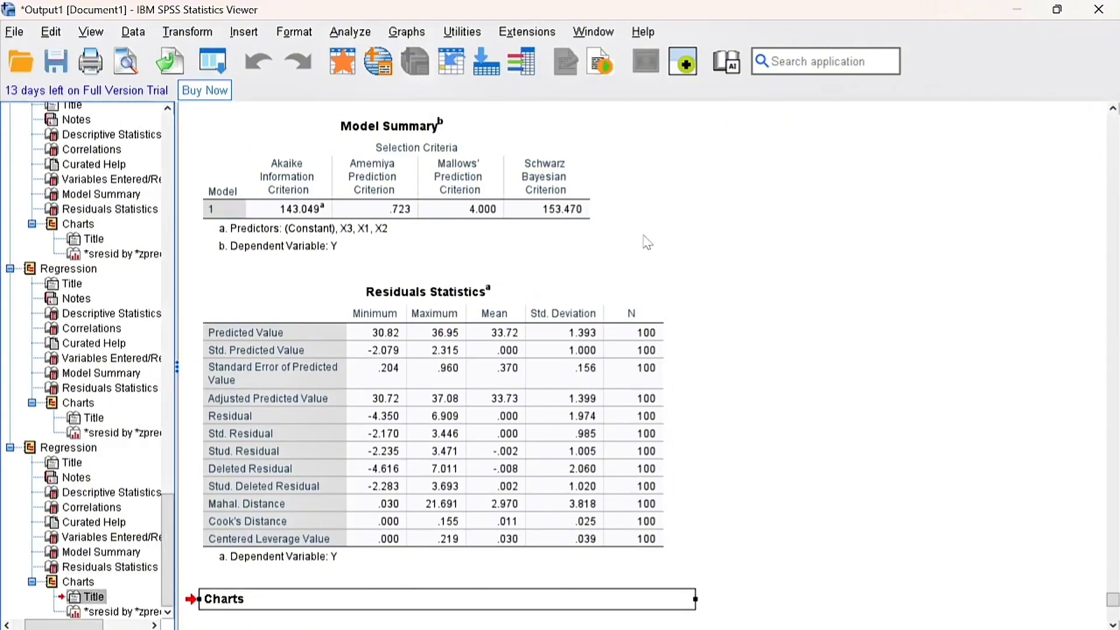
# Step: Go back to the Untitled5 dataset and cut the regenerated RES_1 column
pyautogui.click(1016, 10)
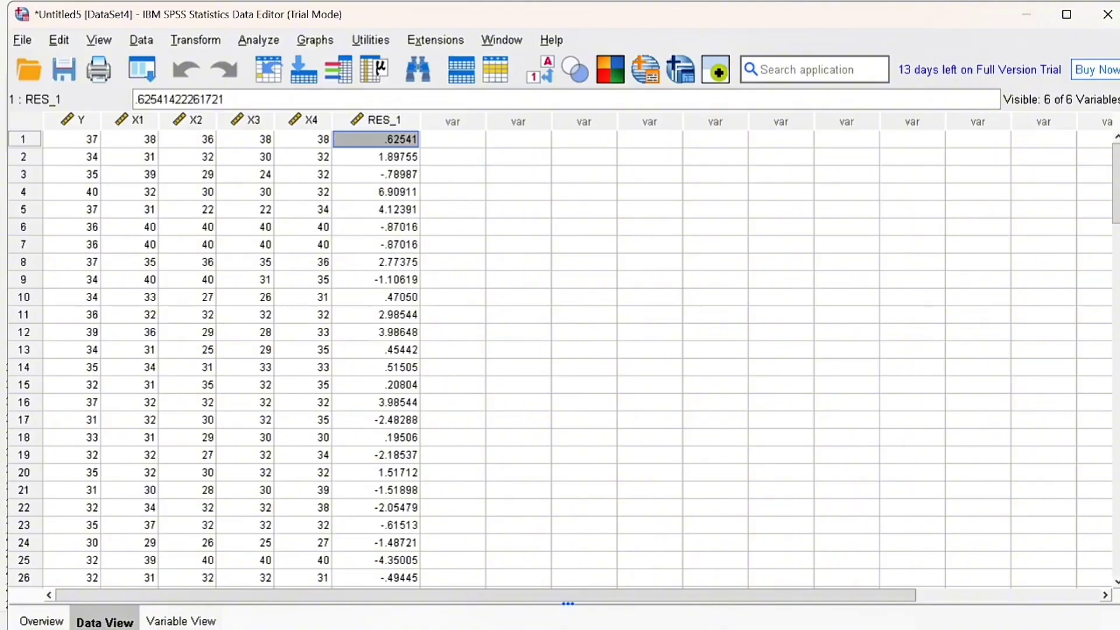
pyautogui.click(384, 120)
pyautogui.rightClick(383, 120)
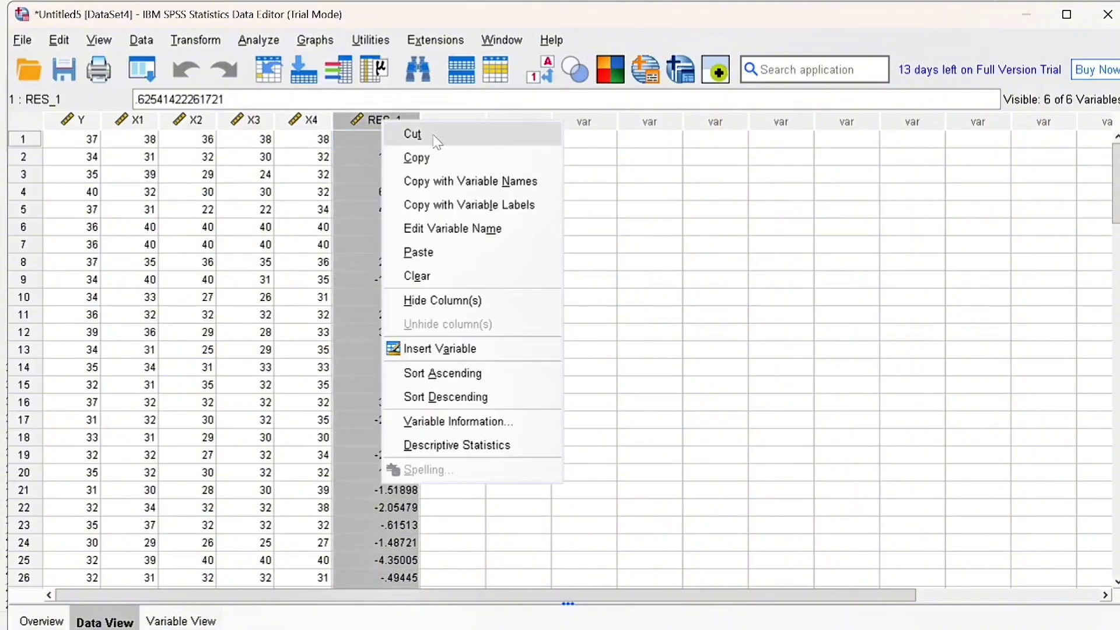
pyautogui.click(413, 135)
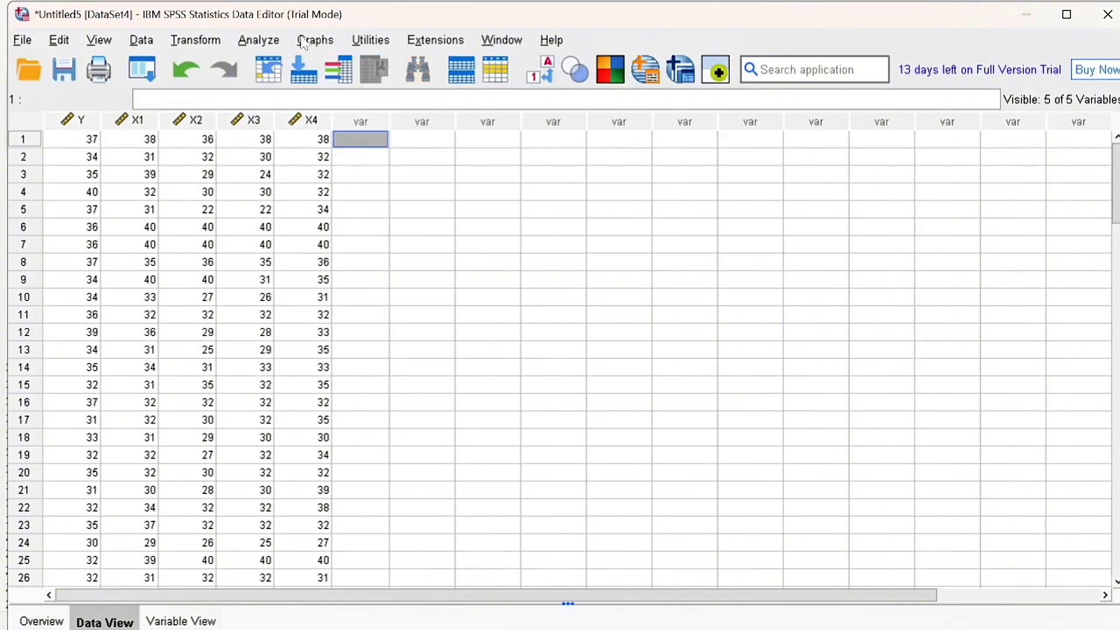
# Step: Review the Statistics and Plots settings of the linear regression, then close its dialogs without running it
pyautogui.click(265, 41)
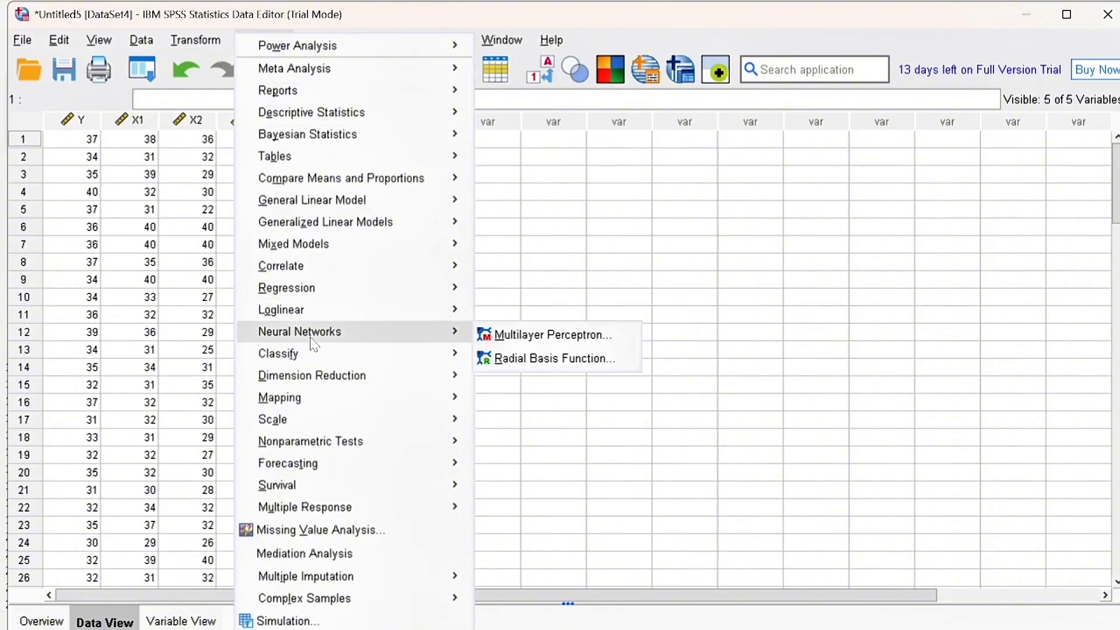
pyautogui.moveTo(319, 363)
pyautogui.moveTo(400, 287)
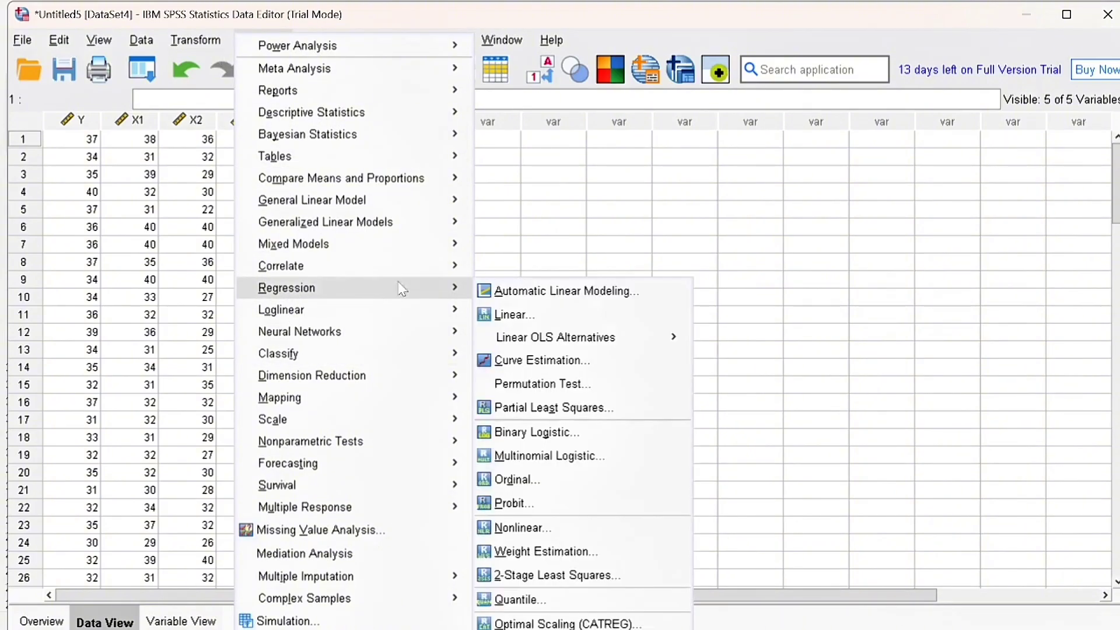
pyautogui.click(505, 314)
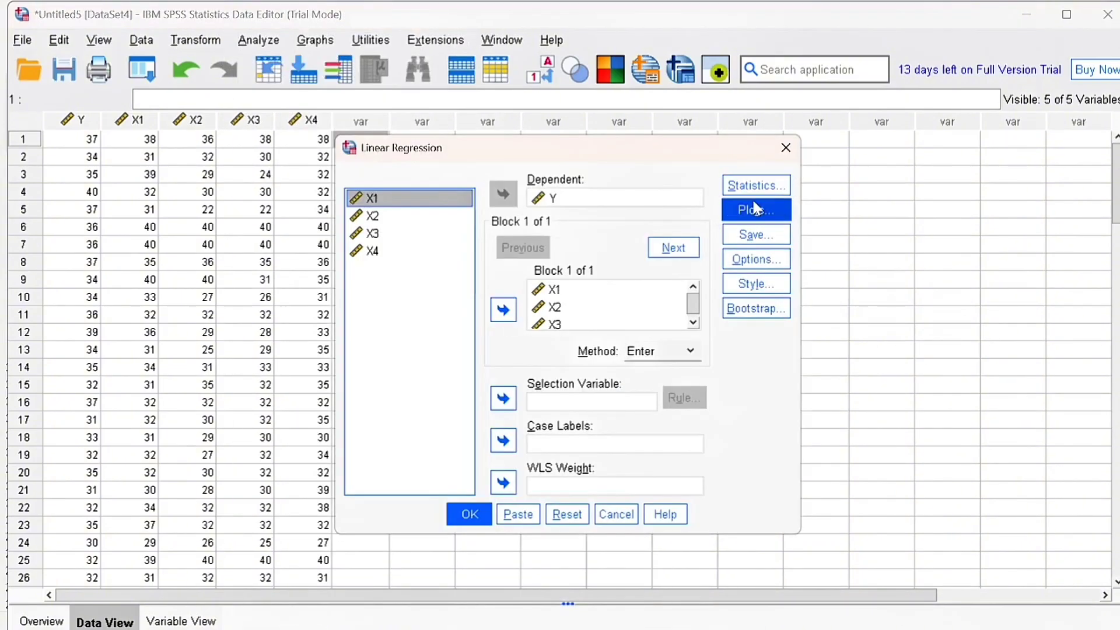
pyautogui.click(758, 194)
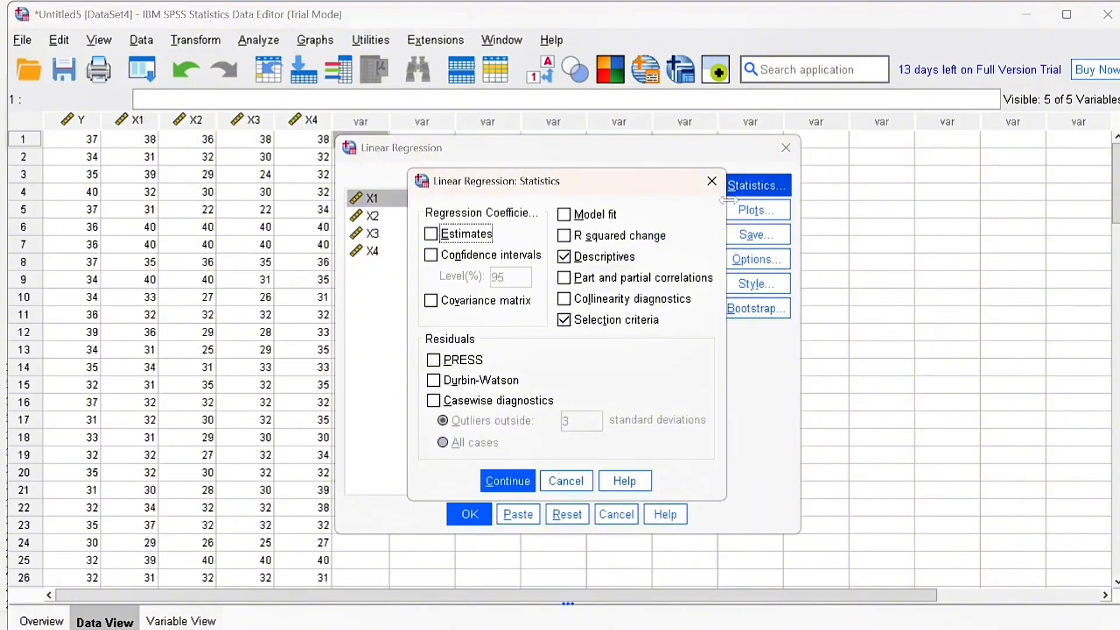
pyautogui.click(711, 180)
pyautogui.click(749, 211)
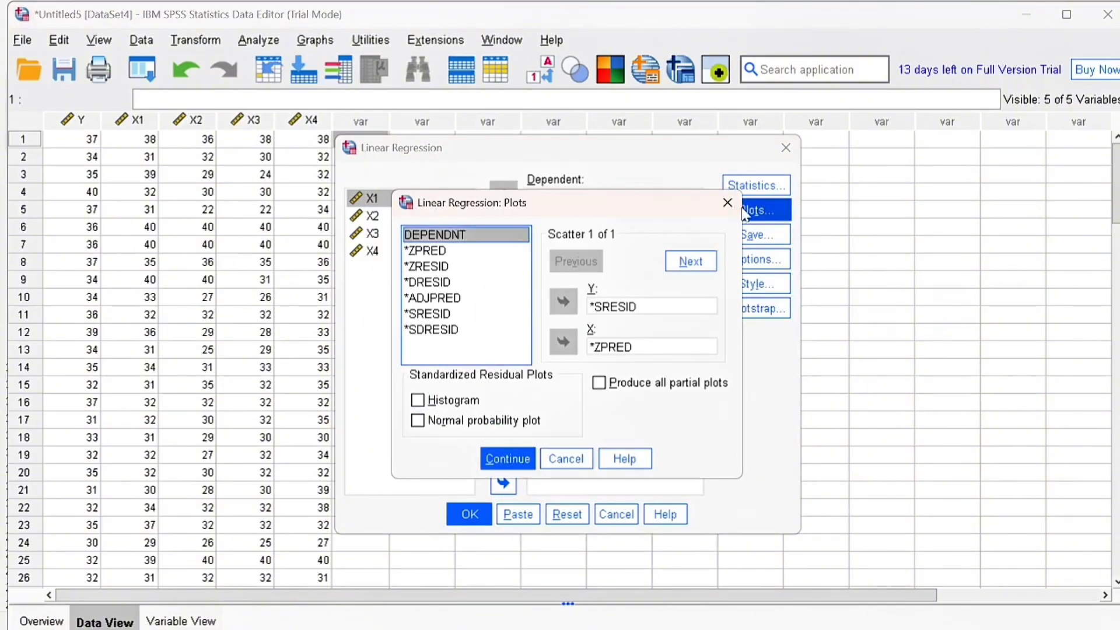
pyautogui.click(727, 204)
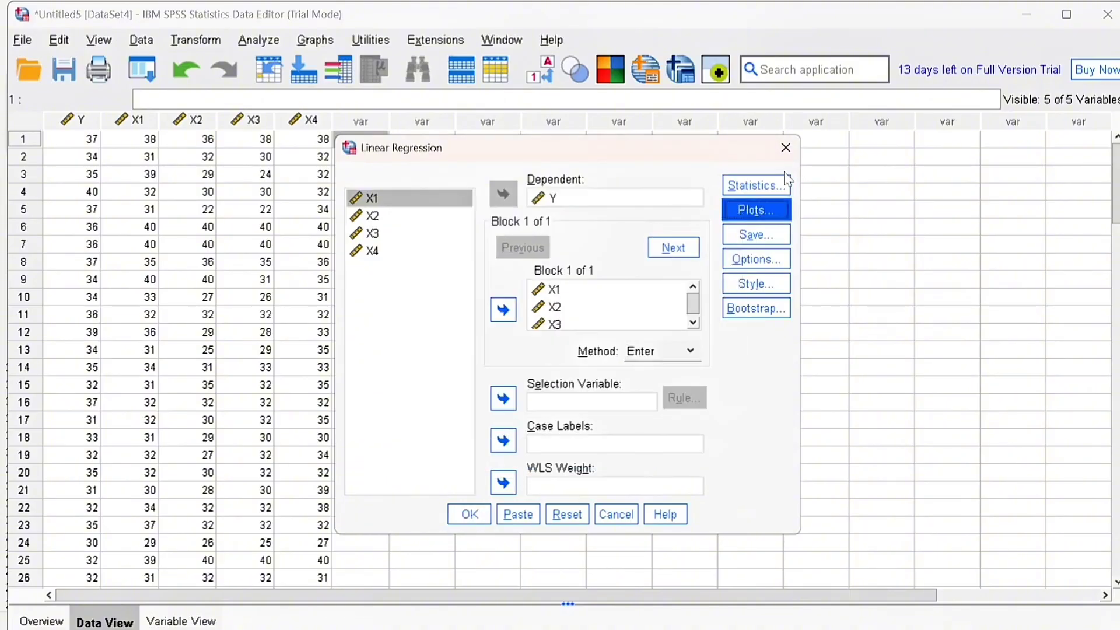
pyautogui.click(795, 156)
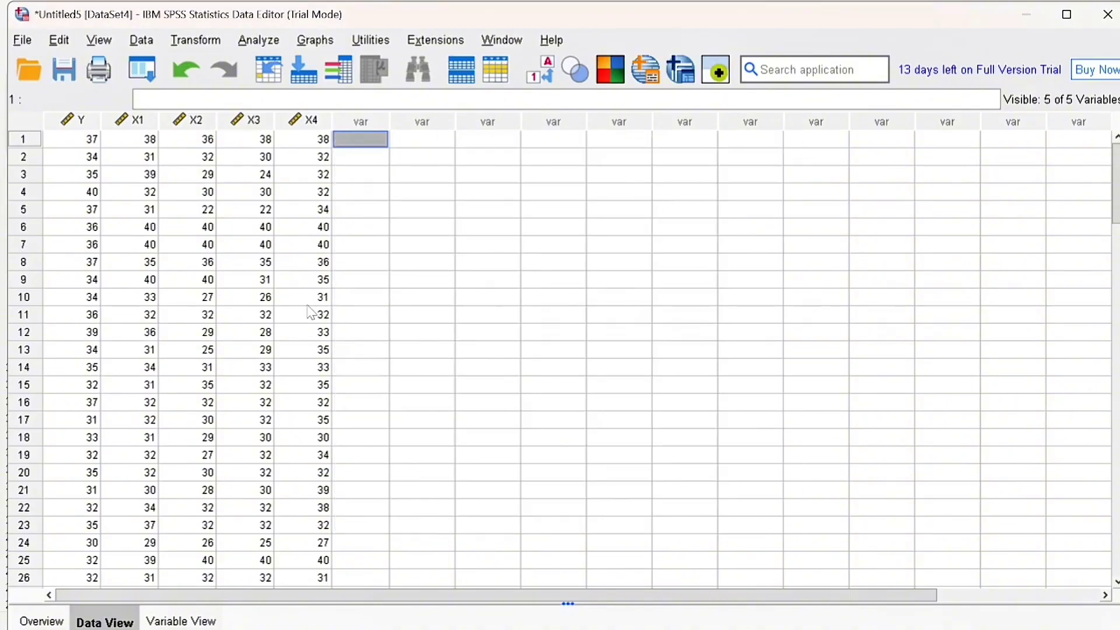
# Step: Minimize the Untitled5 dataset to bring up Untitled4 and clear the selection of its data
pyautogui.scroll(-1, 307, 306)
pyautogui.scroll(1, 307, 305)
pyautogui.click(1025, 20)
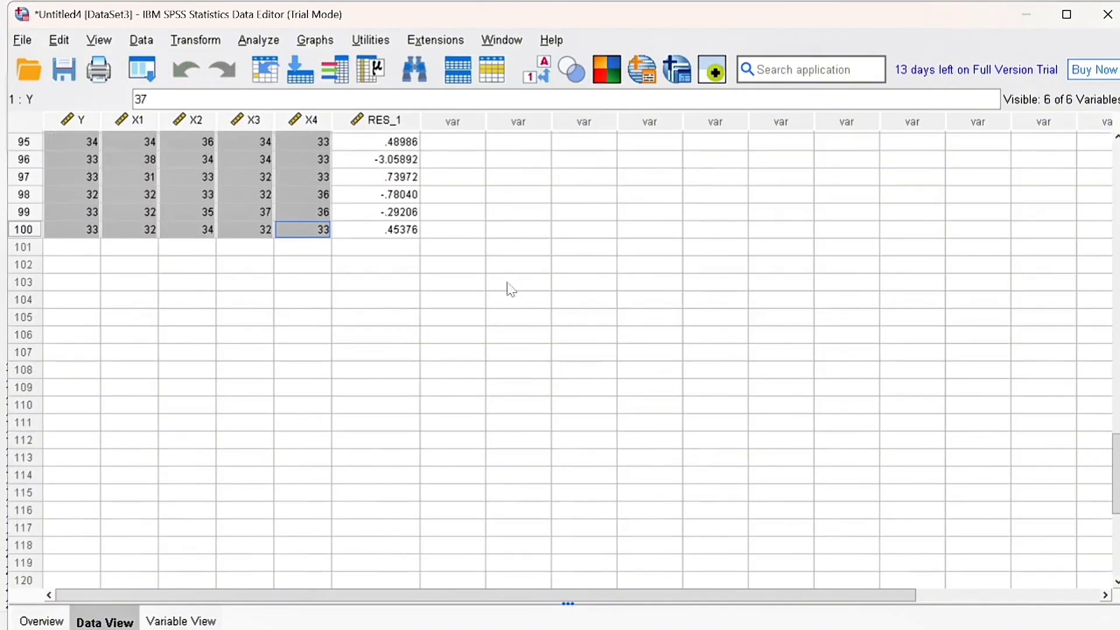
pyautogui.click(586, 335)
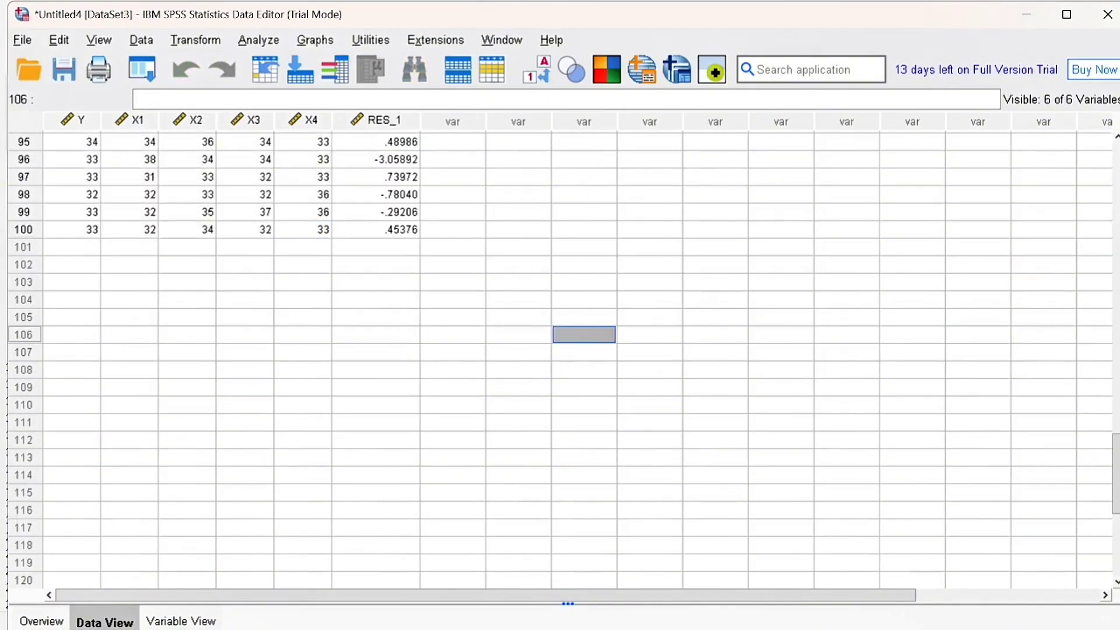